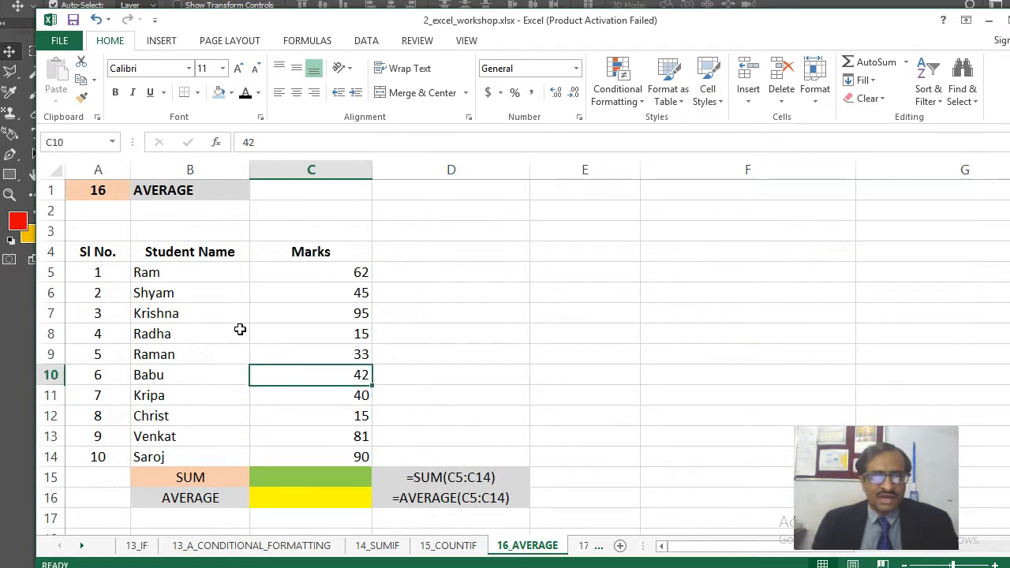
- Total the students' marks in the green SUM cell C15 with =SUM(C5:C14)
key(Left)
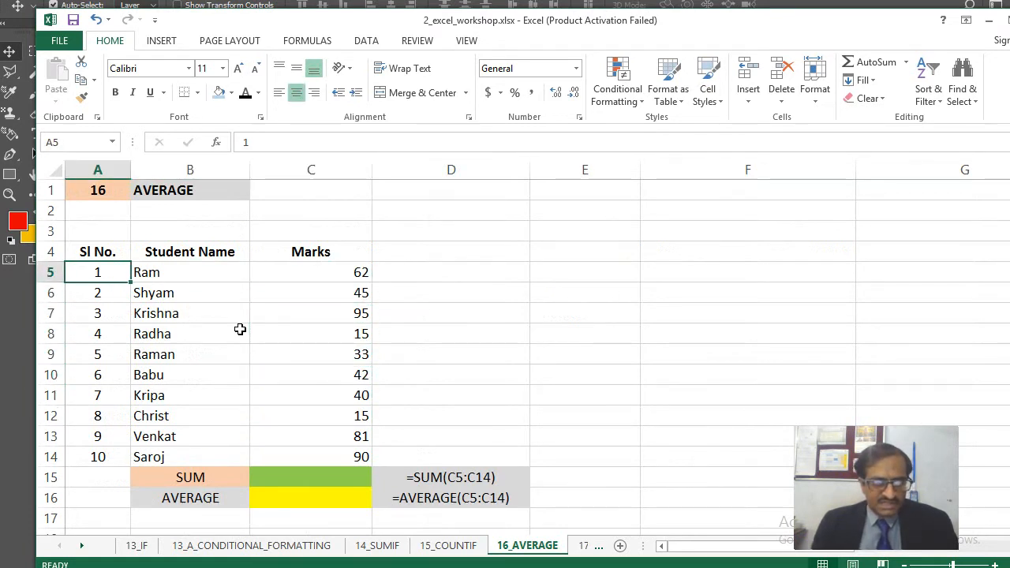
key(Right)
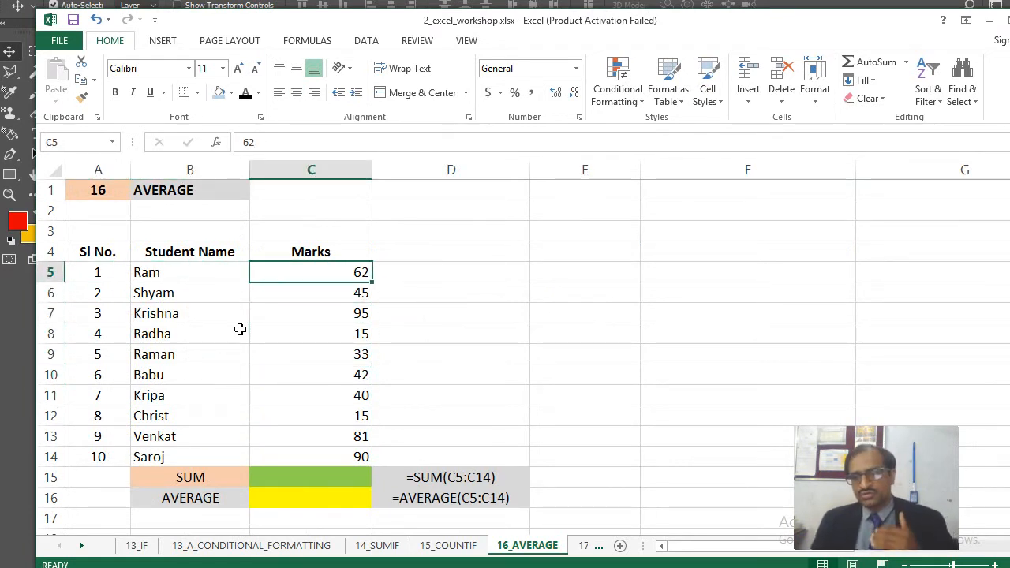
key(Down)
key(Down)
key(Down)
key(Down)
key(Down)
key(Down)
key(Down)
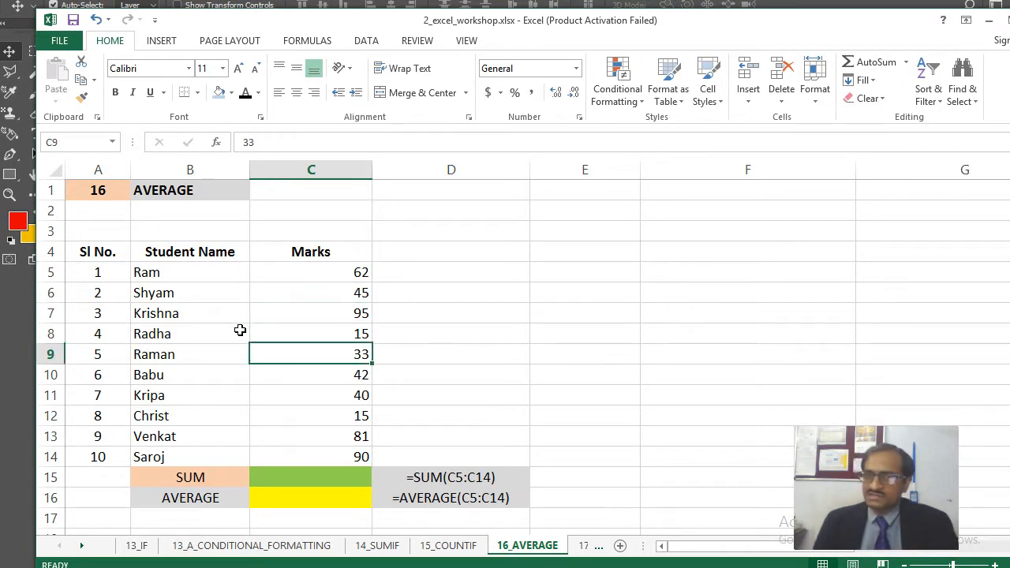
key(Down)
key(Down)
key(Down)
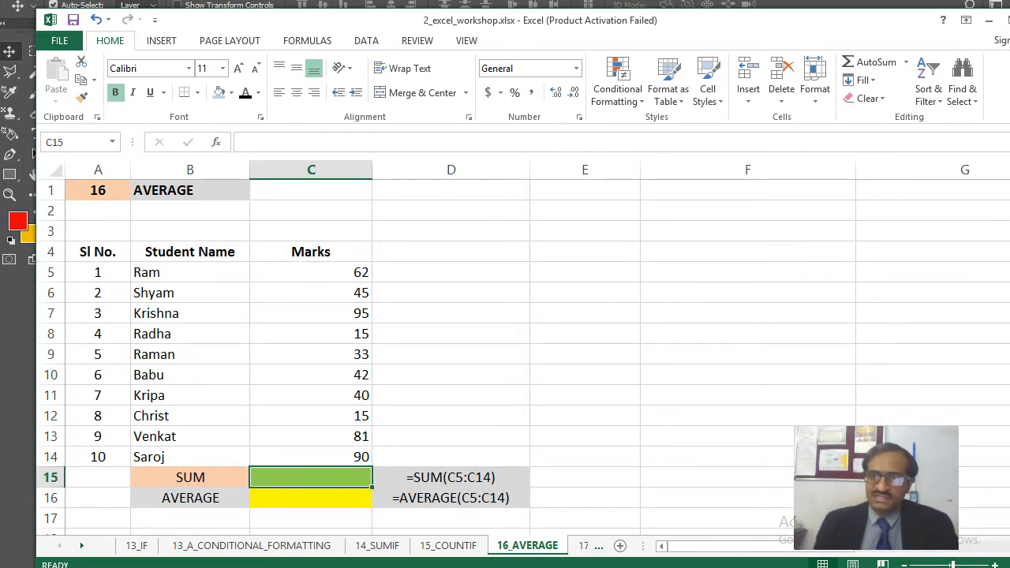
click(878, 61)
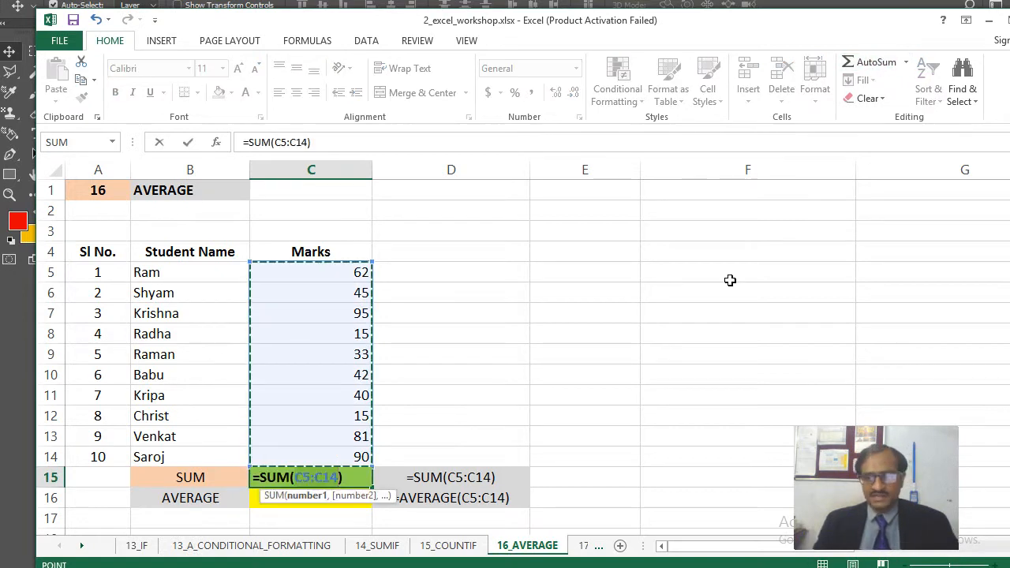
key(Return)
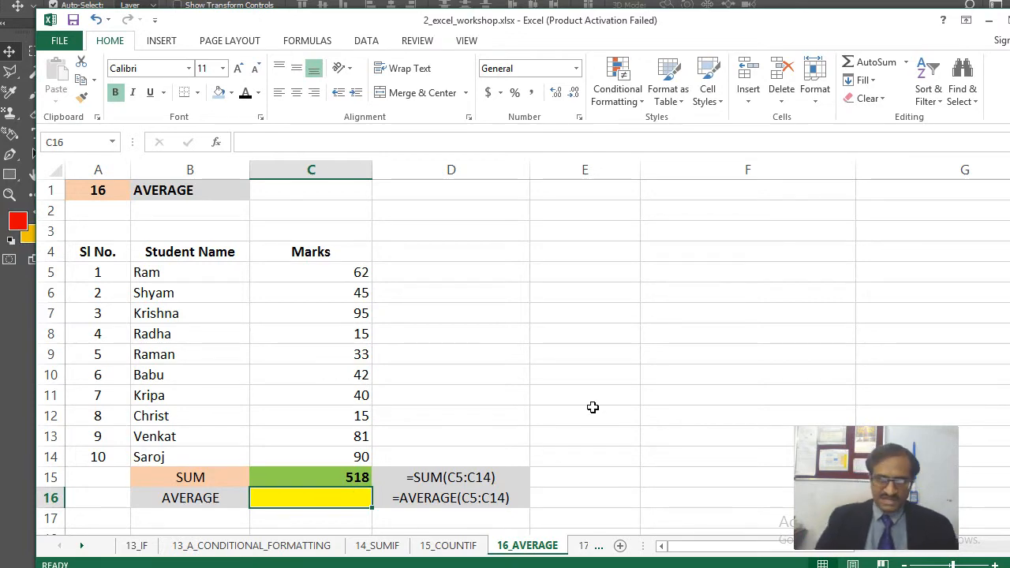
- Calculate the average of the marks in C5:C14 in the yellow AVERAGE cell C16 with the AVERAGE function
text(=AVERAG)
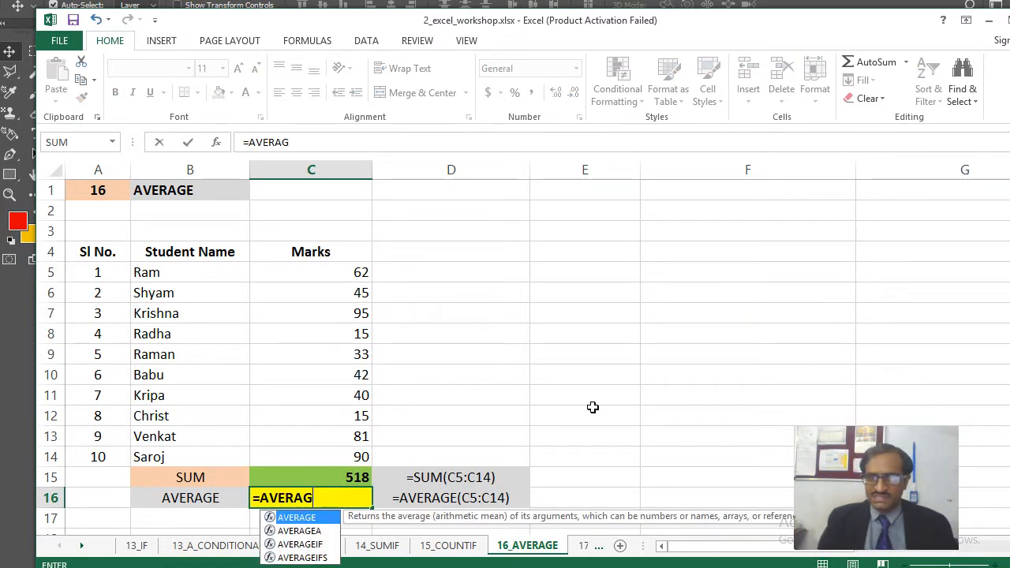
text(E()
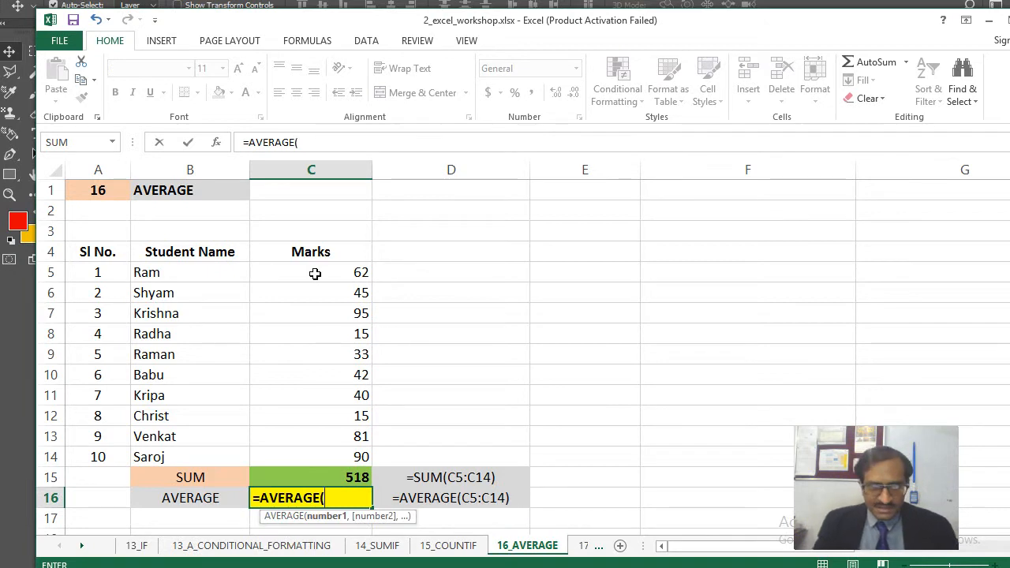
drag(315, 273, 329, 454)
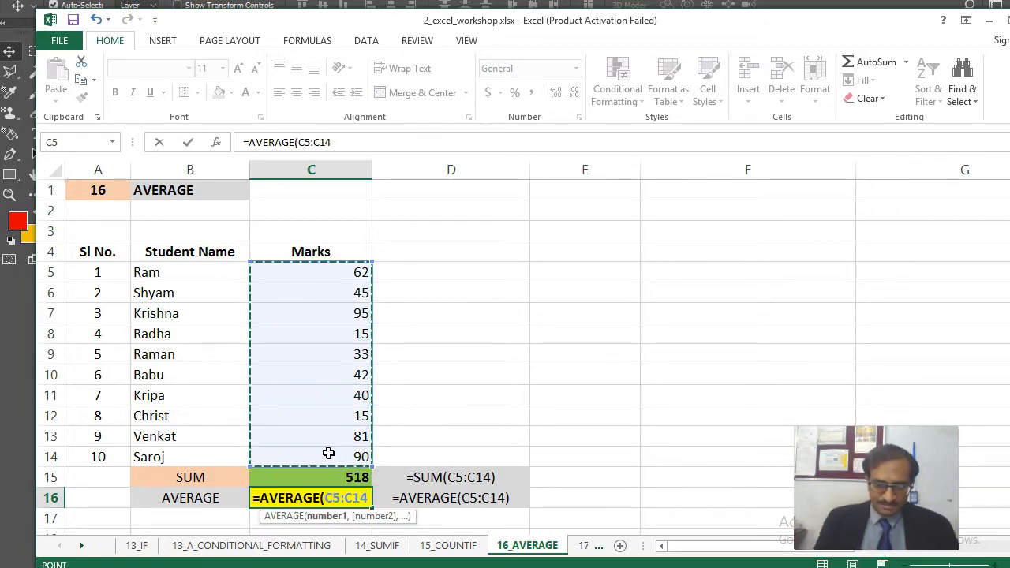
key(Return)
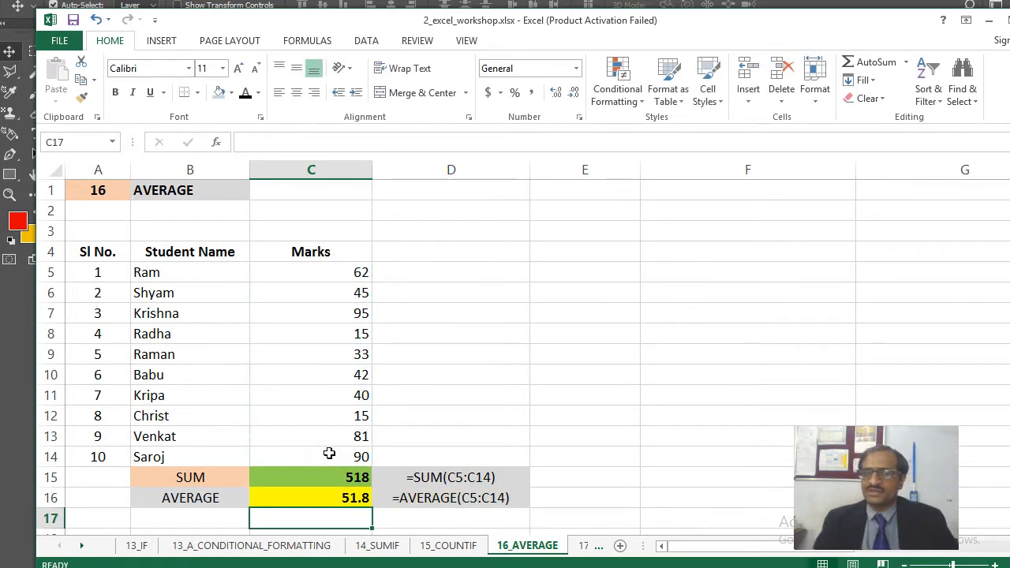
- Clear the sum formula from cell C15, keeping the average formula in C16
key(Up)
key(Up)
key(Up)
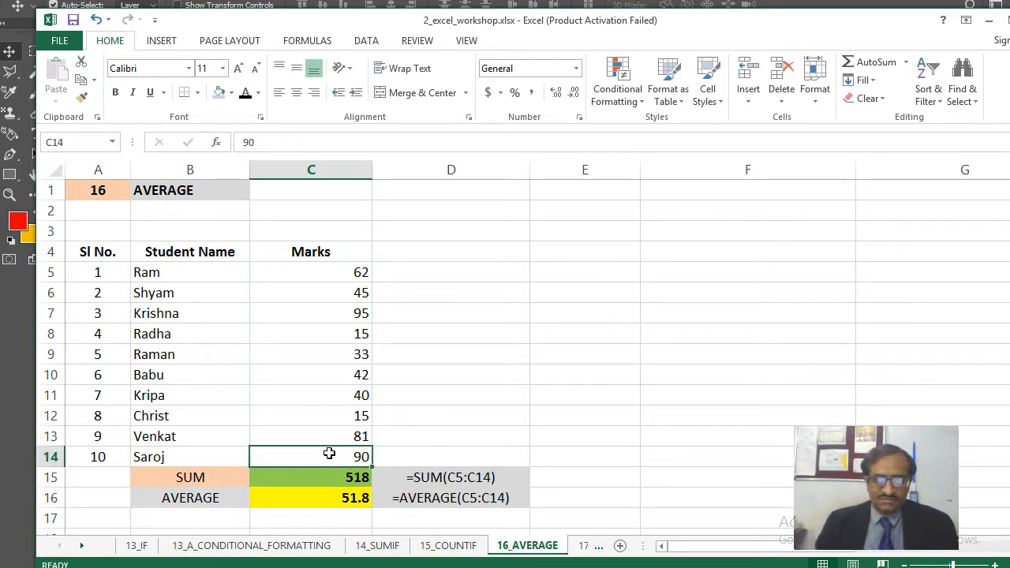
key(Left)
key(Left)
key(Right)
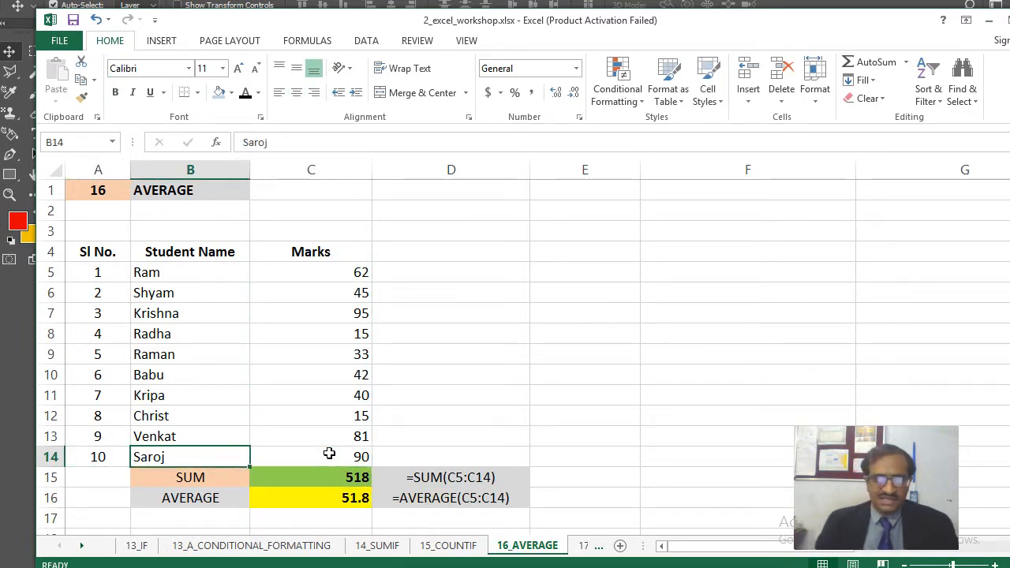
key(Right)
key(Down)
key(Down)
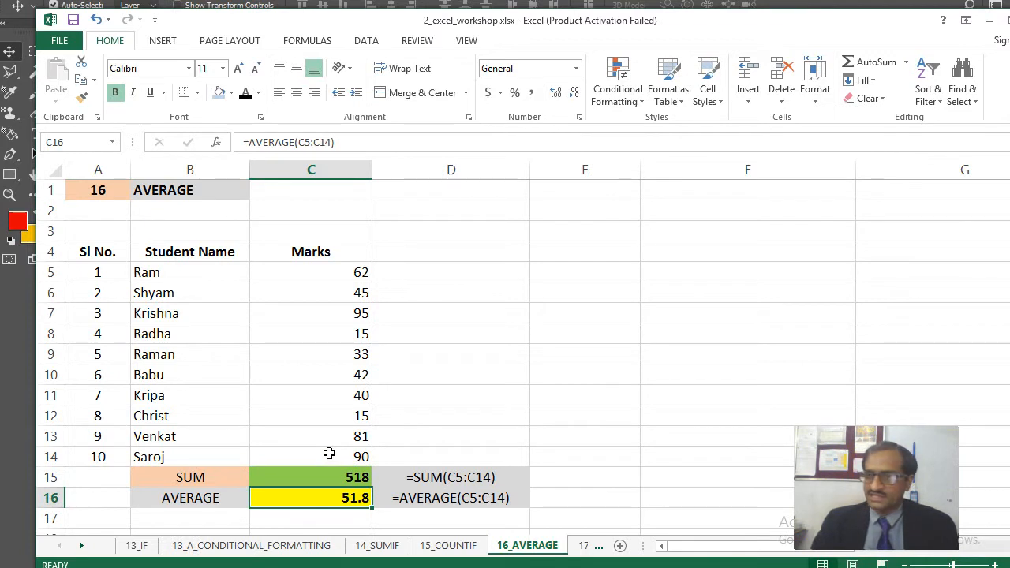
key(Up)
key(Delete)
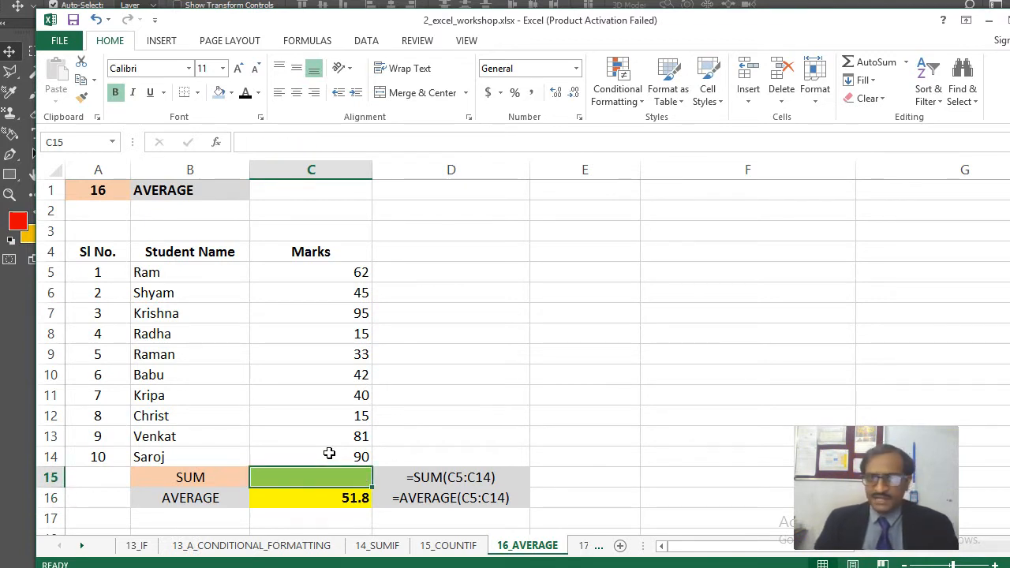
key(Down)
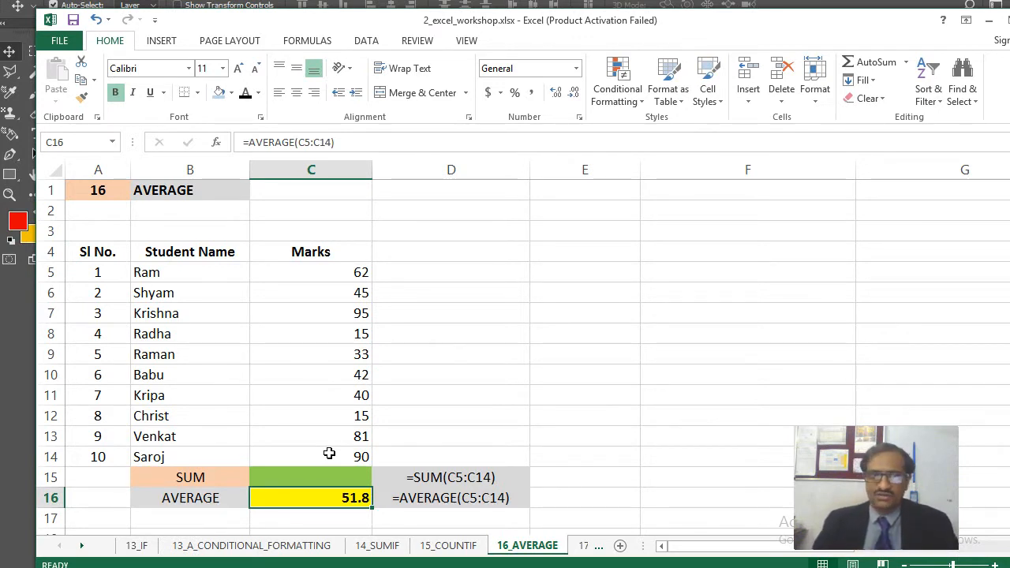
- On the 17_AVERAGEIF sheet, enter =AVERAGEIF(ITEMLIST,F5,QTYLIST) in cell G5 to average the Rice quantities
key(ctrl+Page_Down)
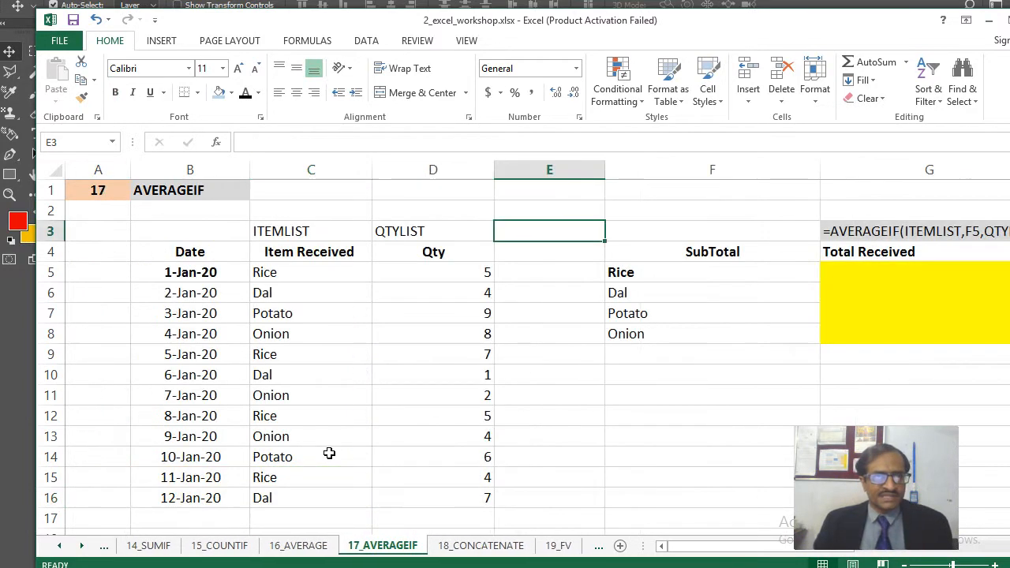
key(Left)
key(Down)
key(Down)
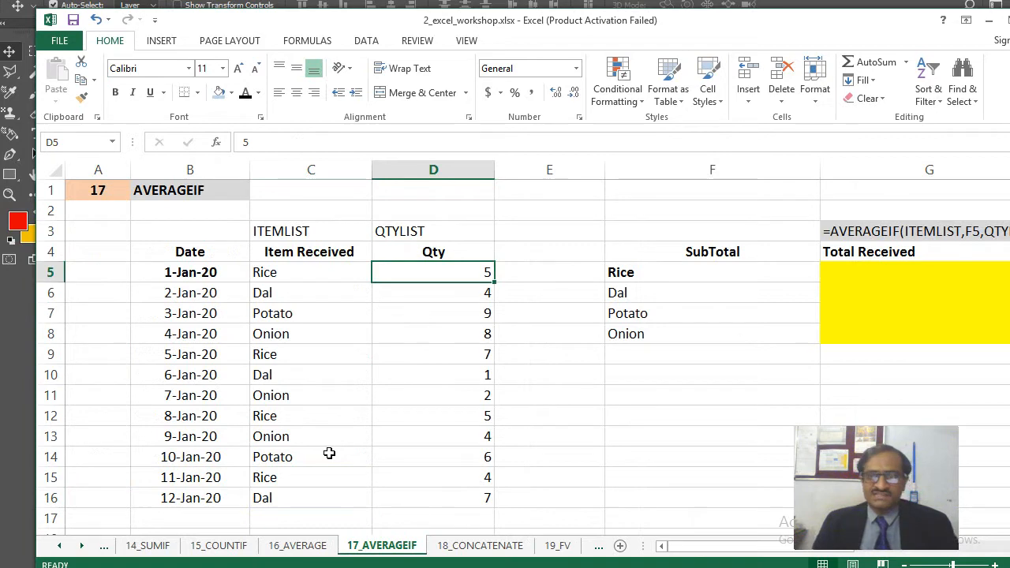
key(Right)
key(Right)
key(Right)
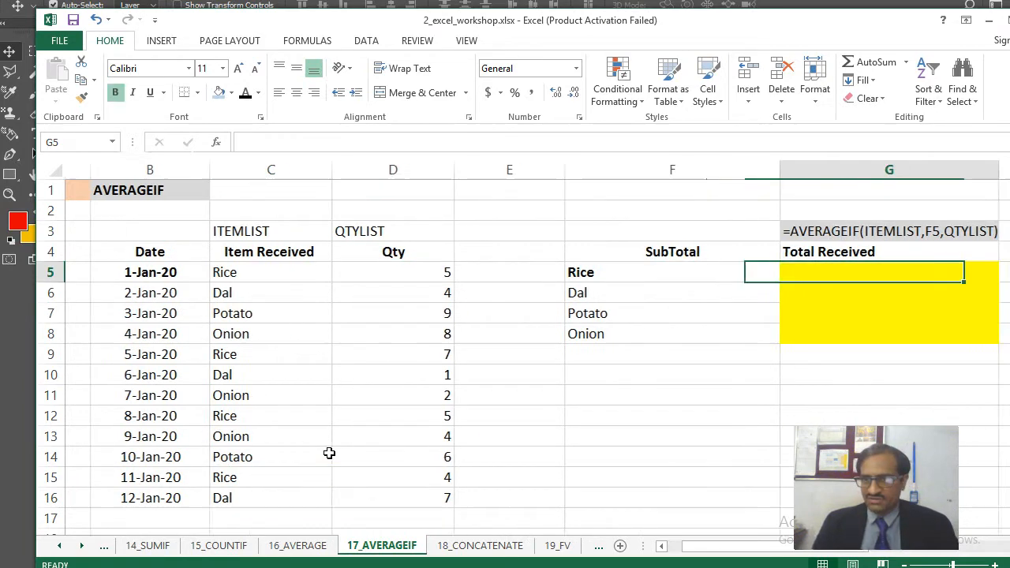
text(=AVER)
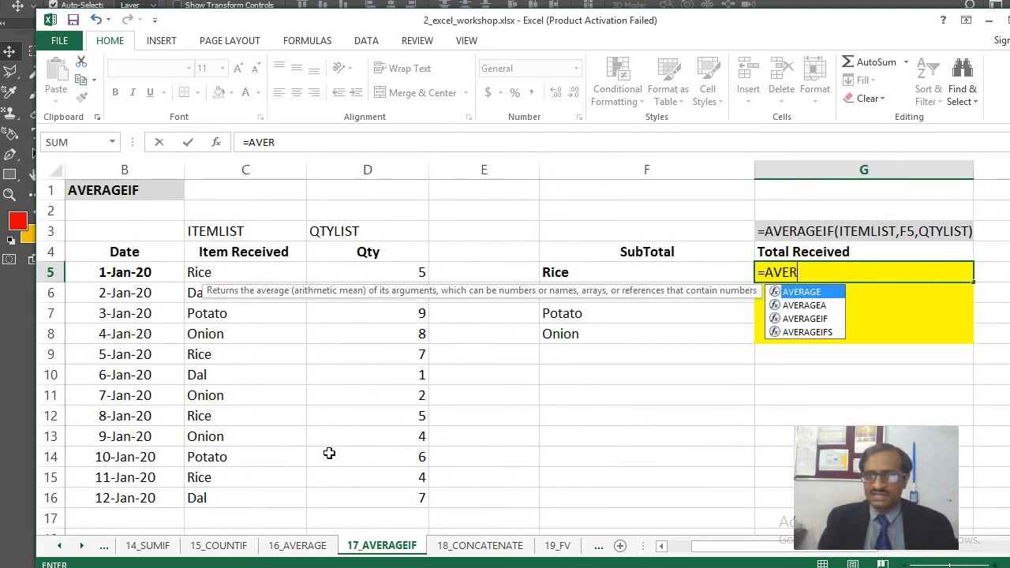
text(AGEIF()
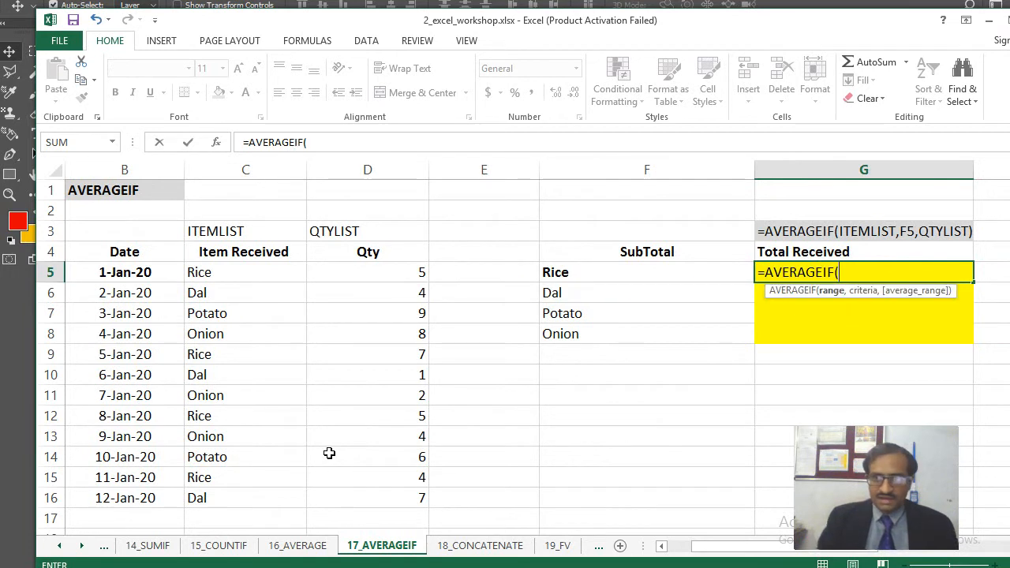
text(ITEMLIST,)
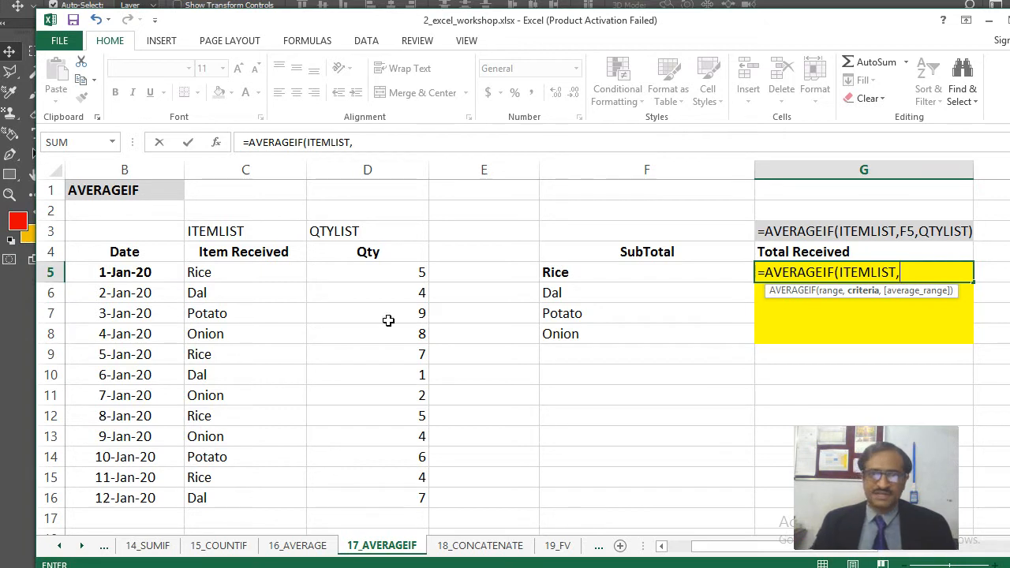
click(574, 273)
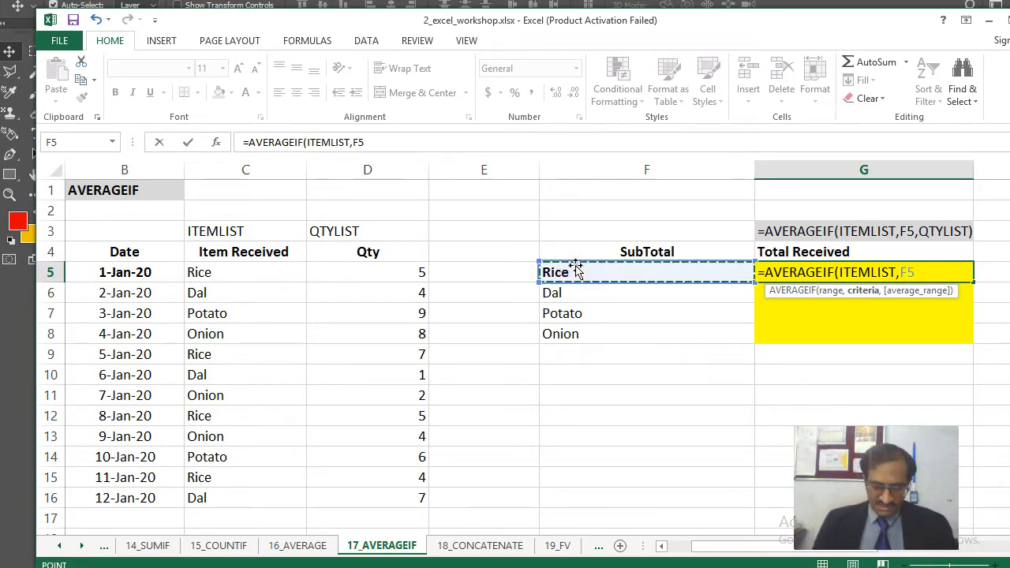
text(,QTYLIS)
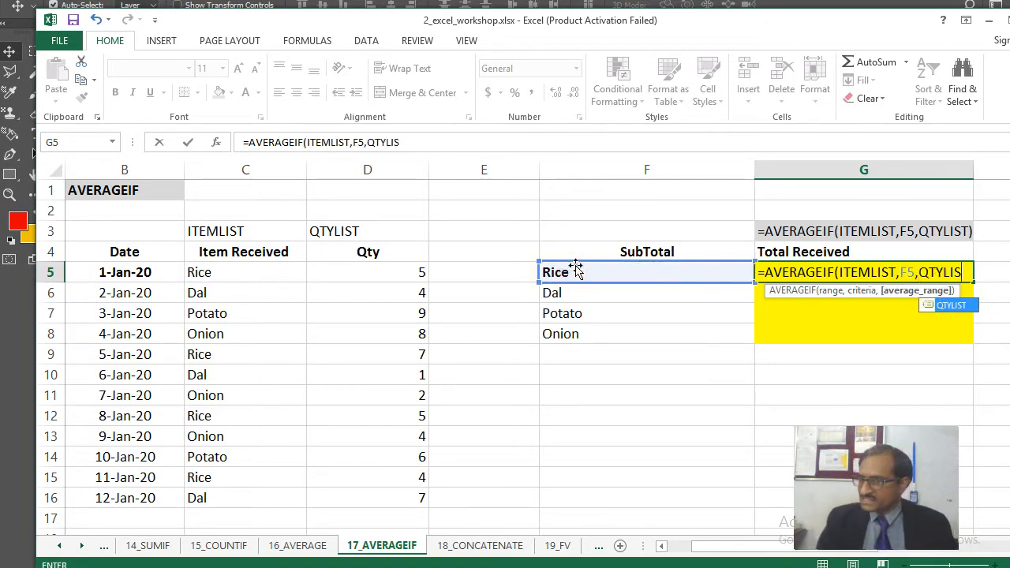
text(T))
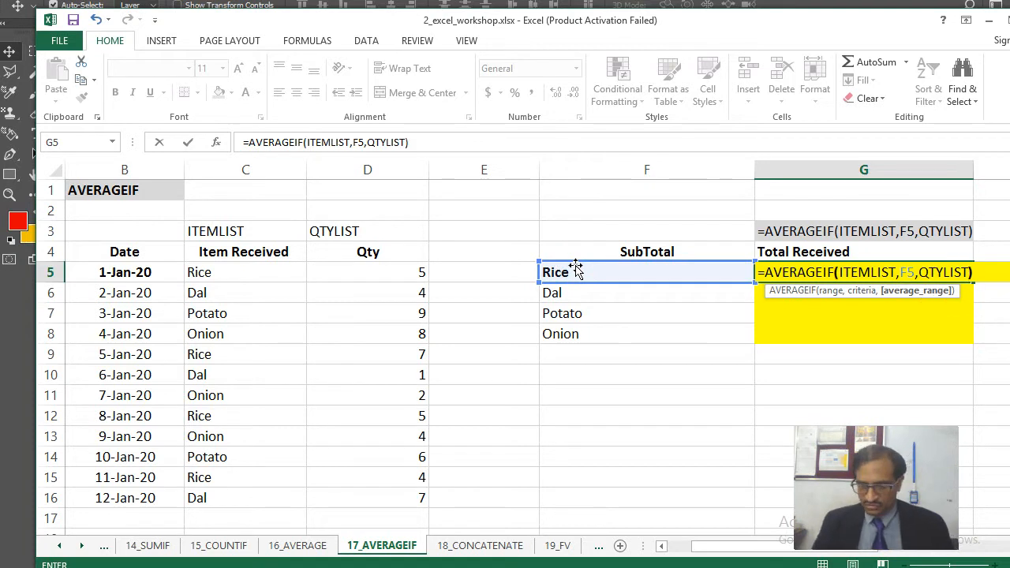
key(ctrl+Return)
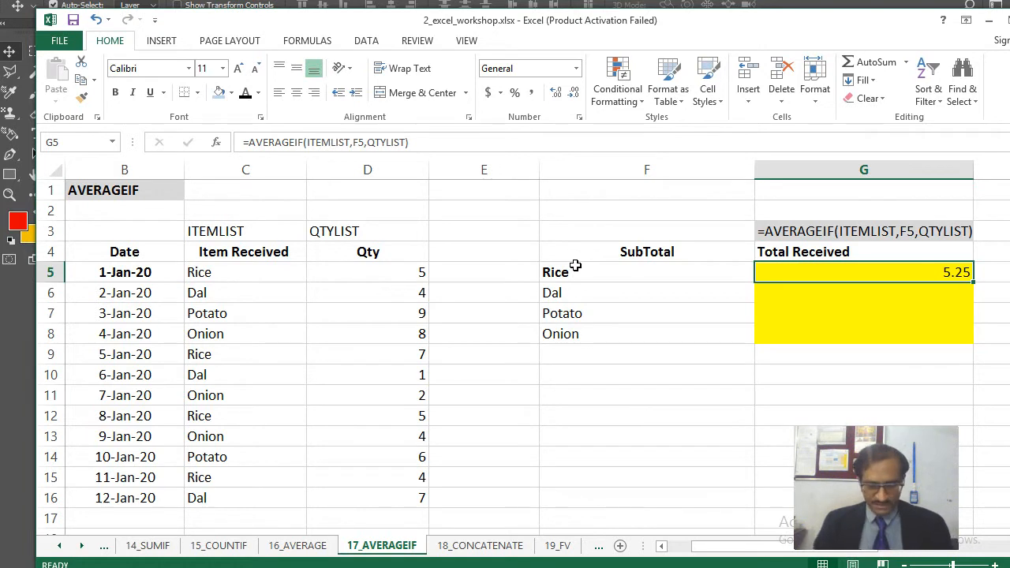
- Fill the AVERAGEIF formula from G5 down through G8 for Dal, Potato and Onion, and check the copied formulas
key(shift+Down)
key(shift+Down)
key(shift+Down)
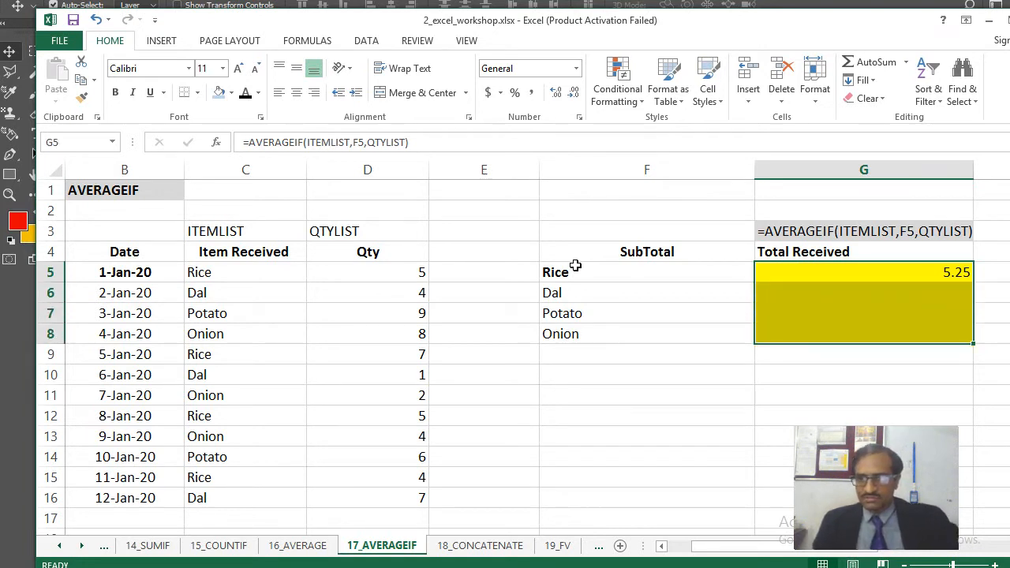
key(ctrl+d)
key(Down)
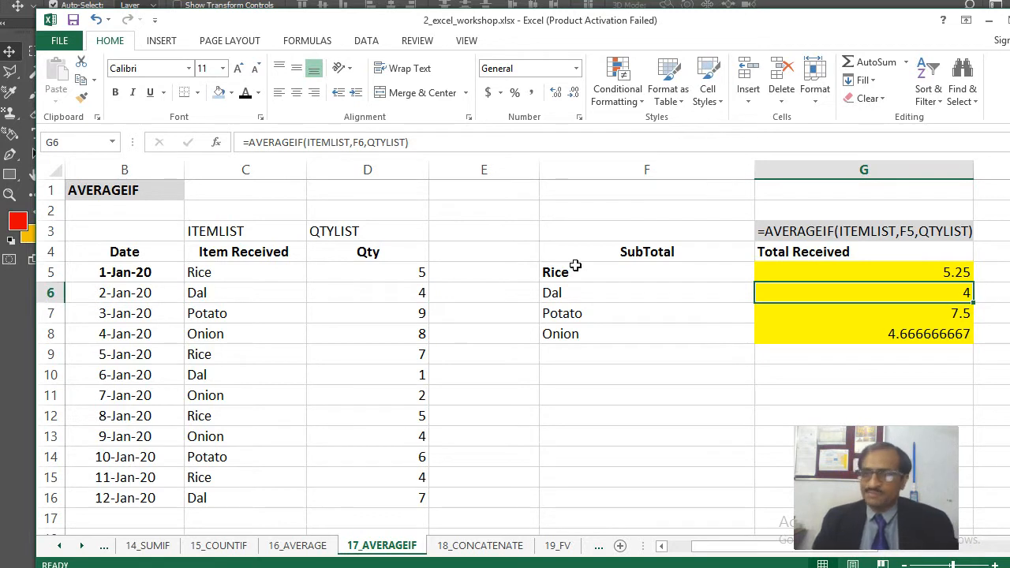
key(Down)
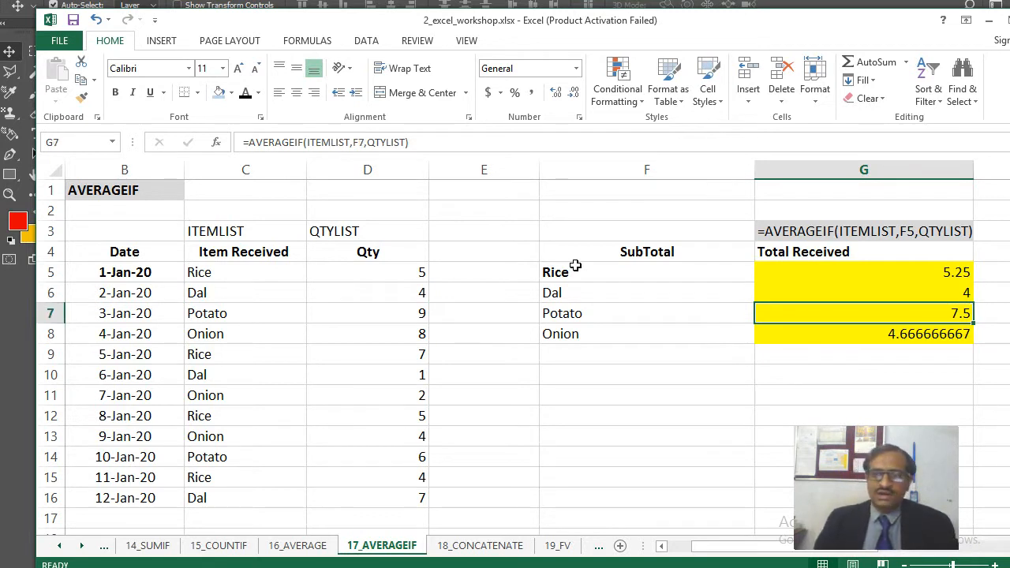
key(Down)
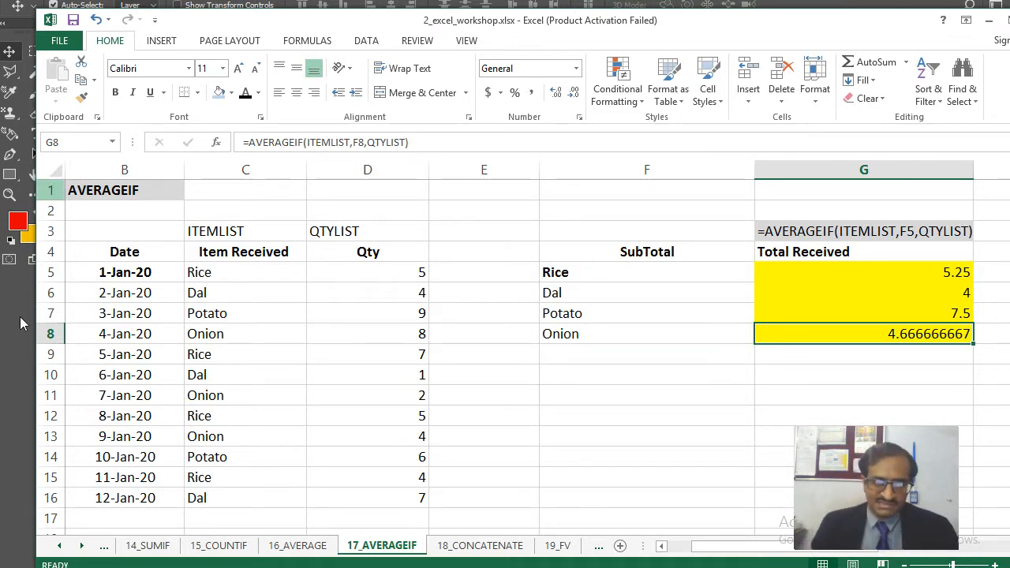
- Compare the Rice formulas in G5 on the 14_SUMIF, 15_COUNTIF and 17_AVERAGEIF sheets
click(158, 544)
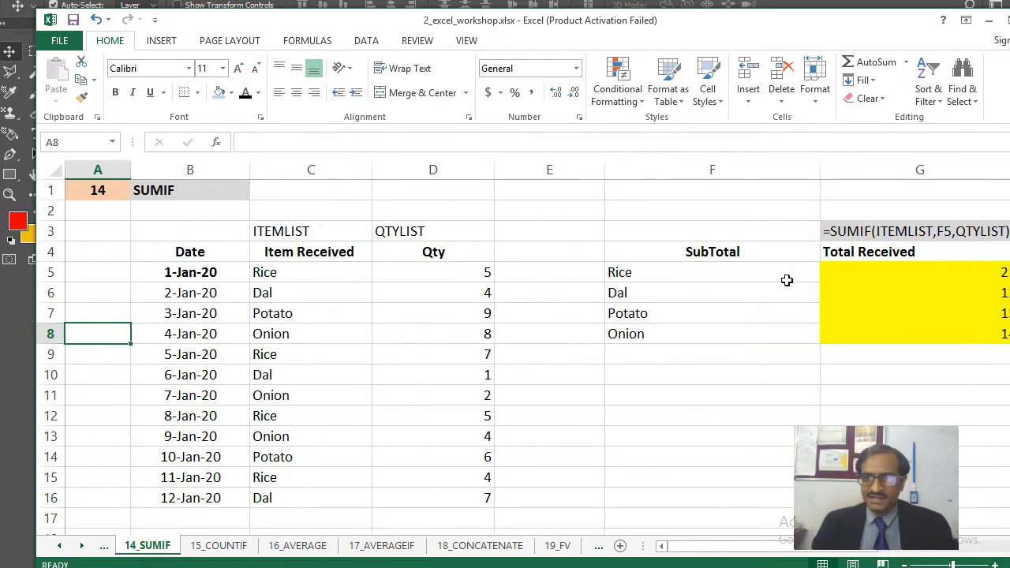
click(882, 272)
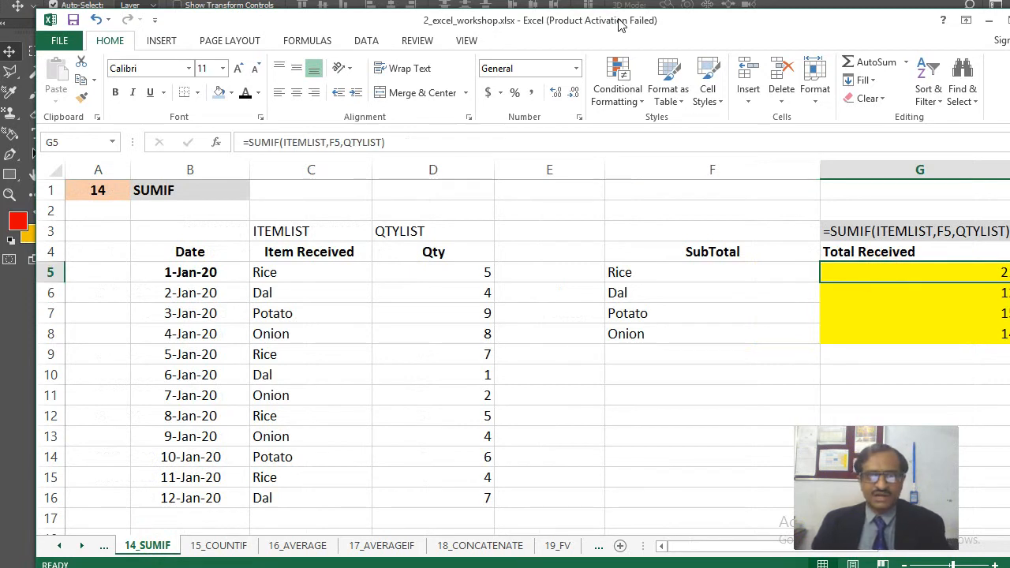
drag(618, 19, 589, 11)
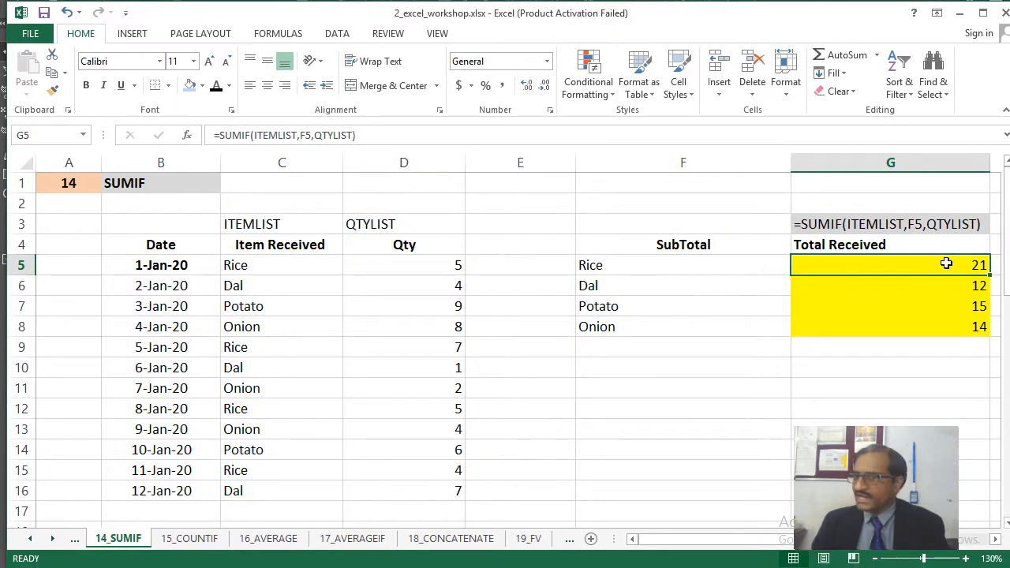
click(207, 539)
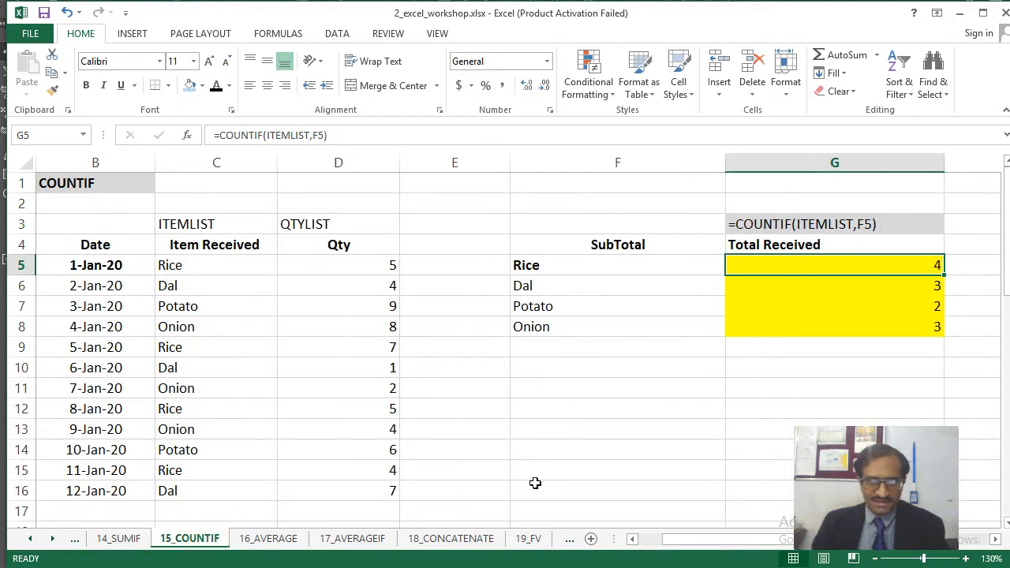
click(365, 540)
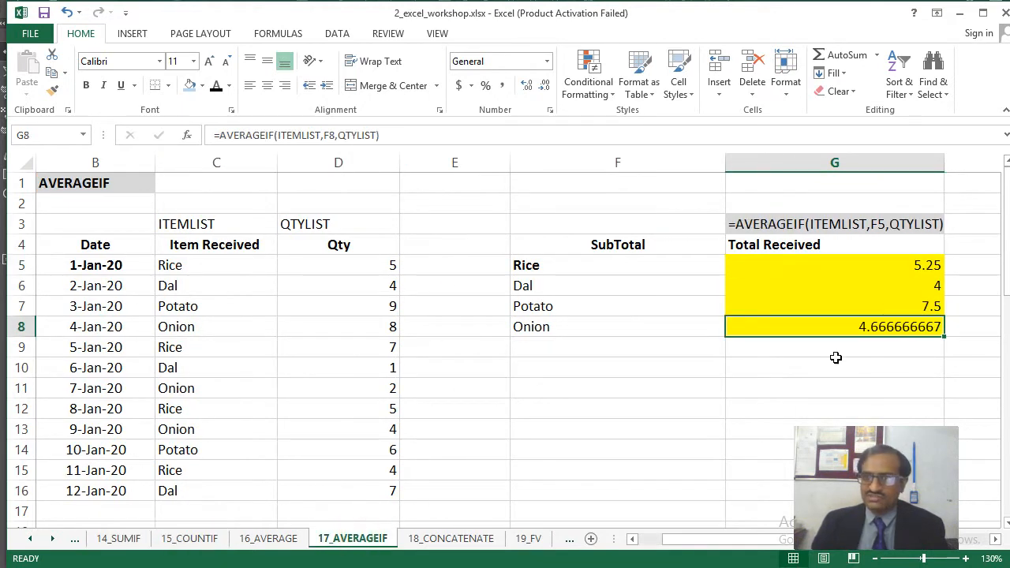
click(919, 263)
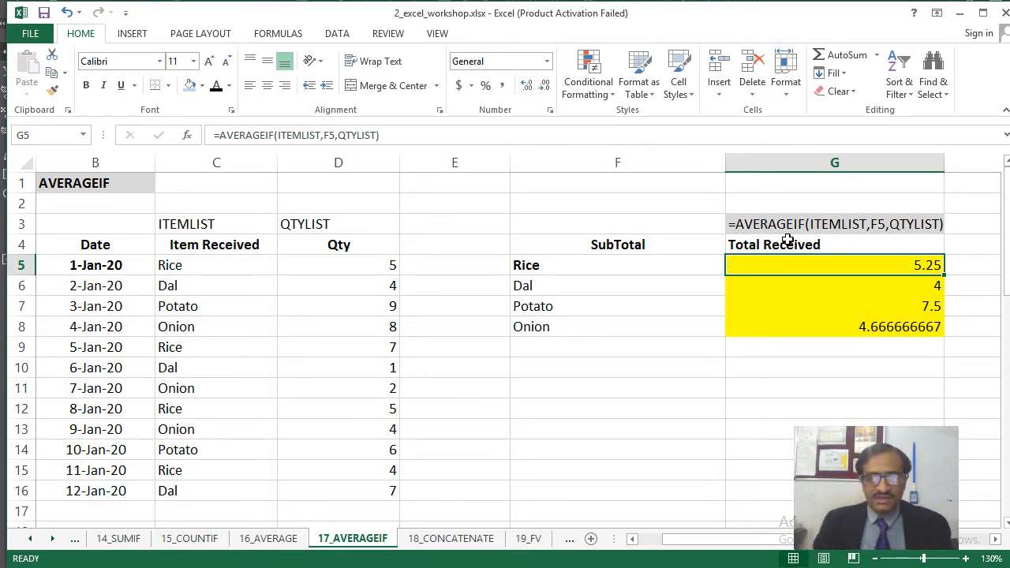
- On the 18_CONCATENATE sheet, examine the separate name parts in cells B4 through D4
key(ctrl+Page_Down)
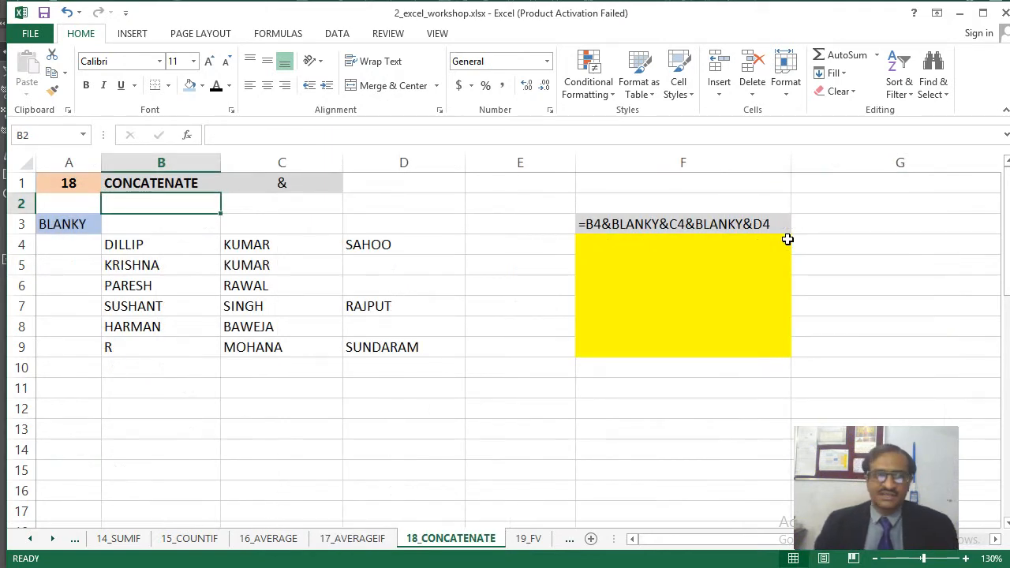
key(Down)
key(Down)
key(Right)
key(Right)
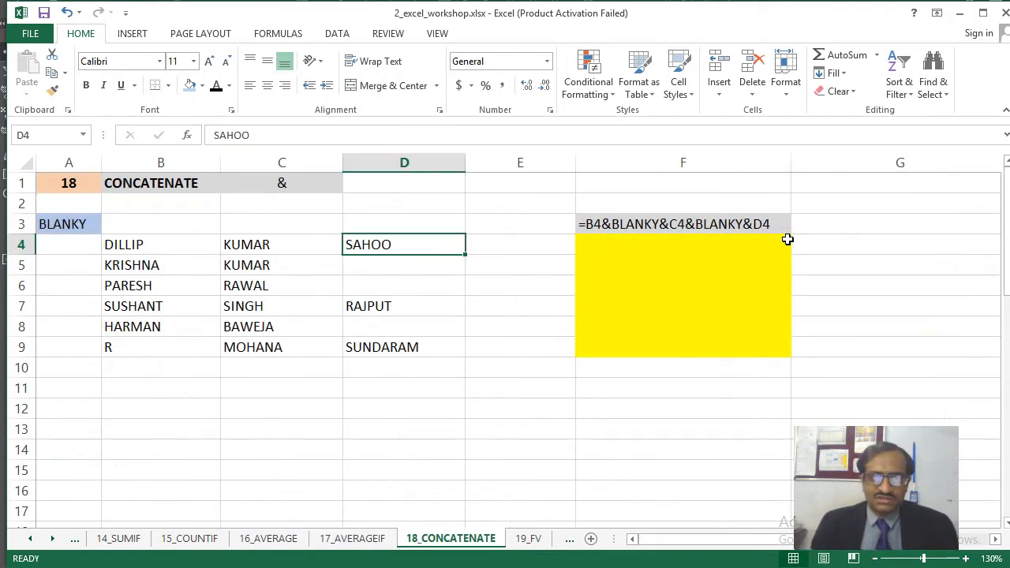
key(Left)
key(Left)
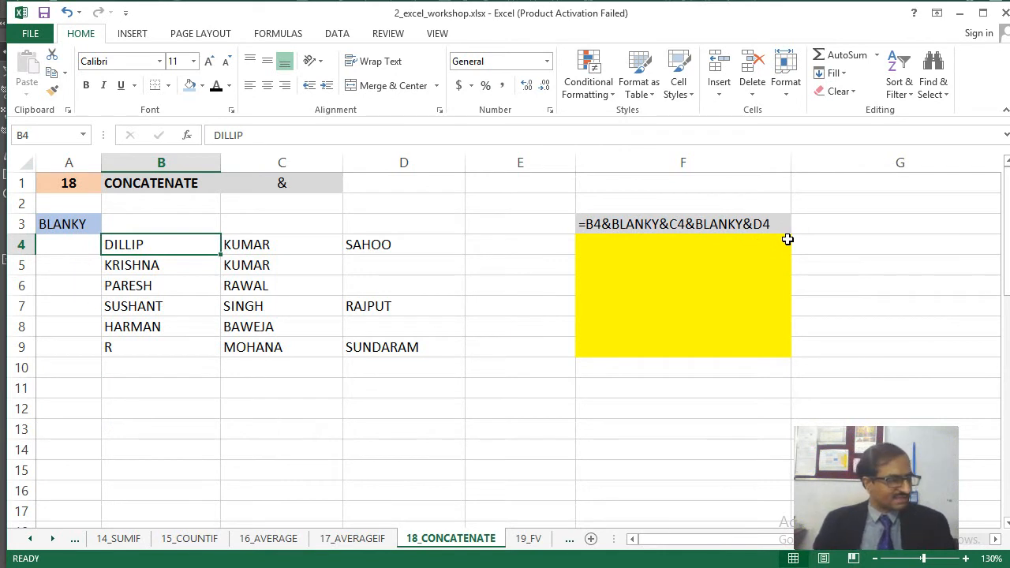
key(Left)
key(Right)
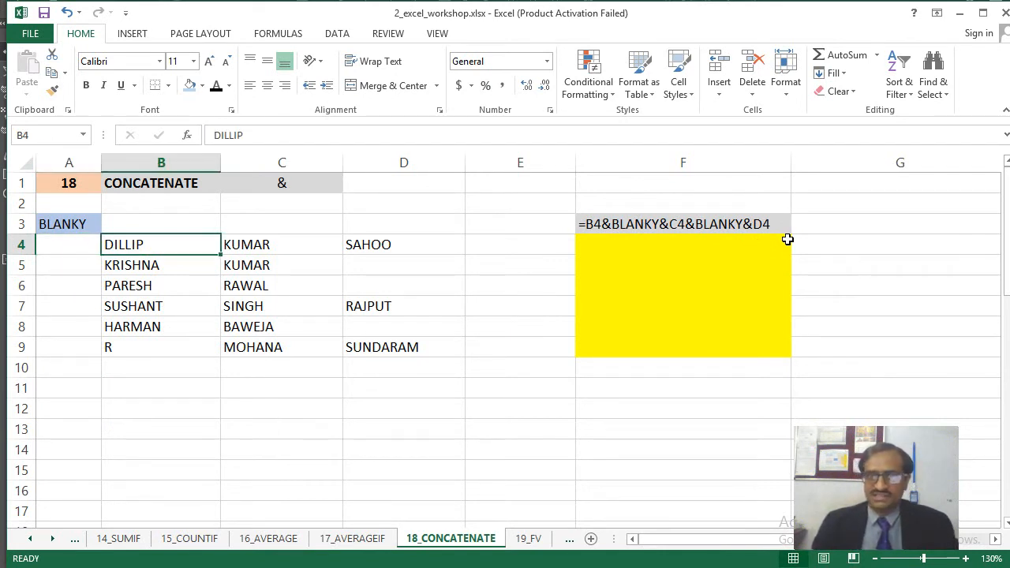
key(Right)
key(Right)
key(Right)
key(Left)
key(Left)
key(Left)
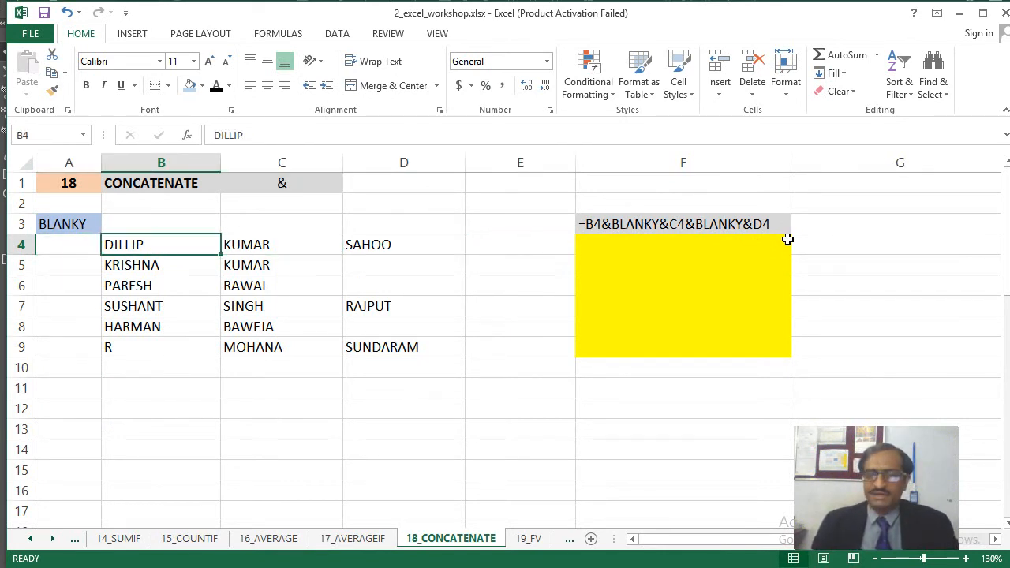
key(Right)
key(Right)
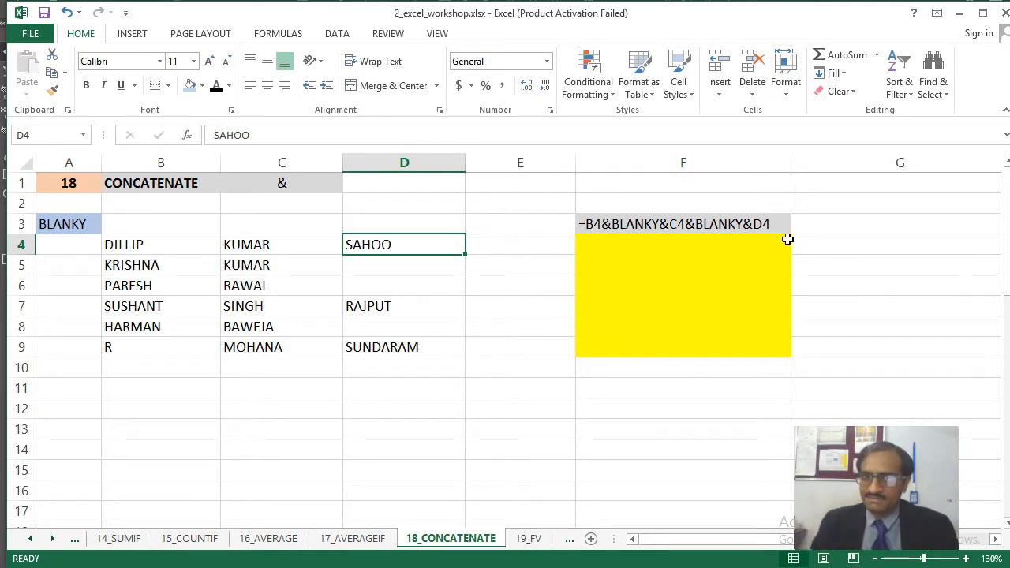
- Inspect the contents of the named cell BLANKY in A4 without changing it
key(Up)
key(Left)
key(Left)
key(Left)
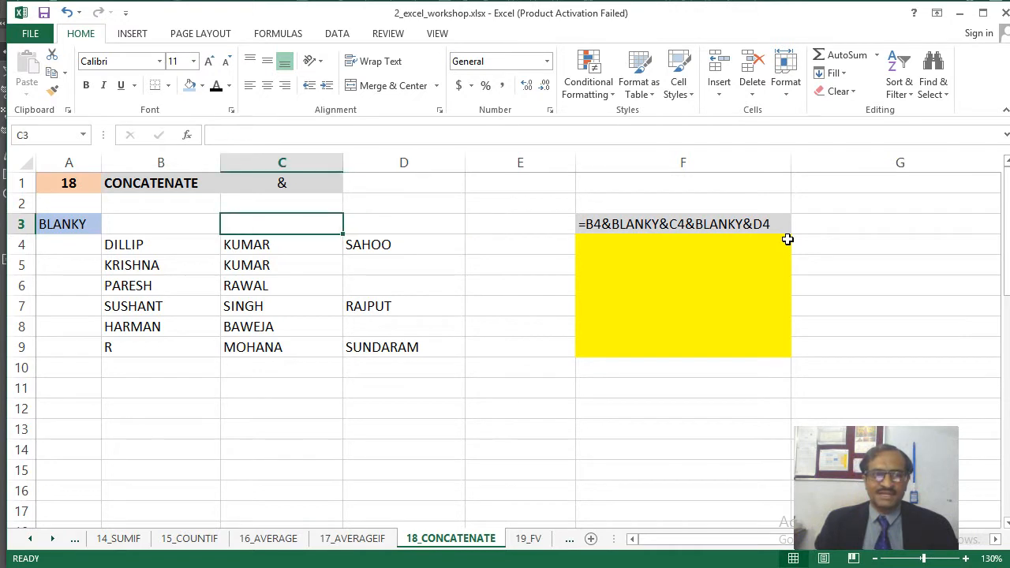
key(Down)
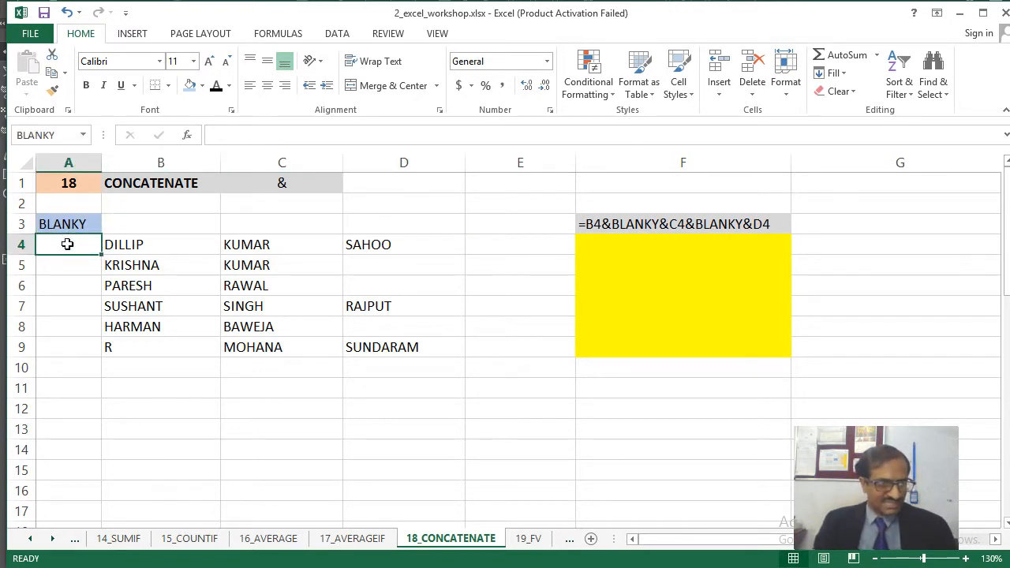
click(241, 132)
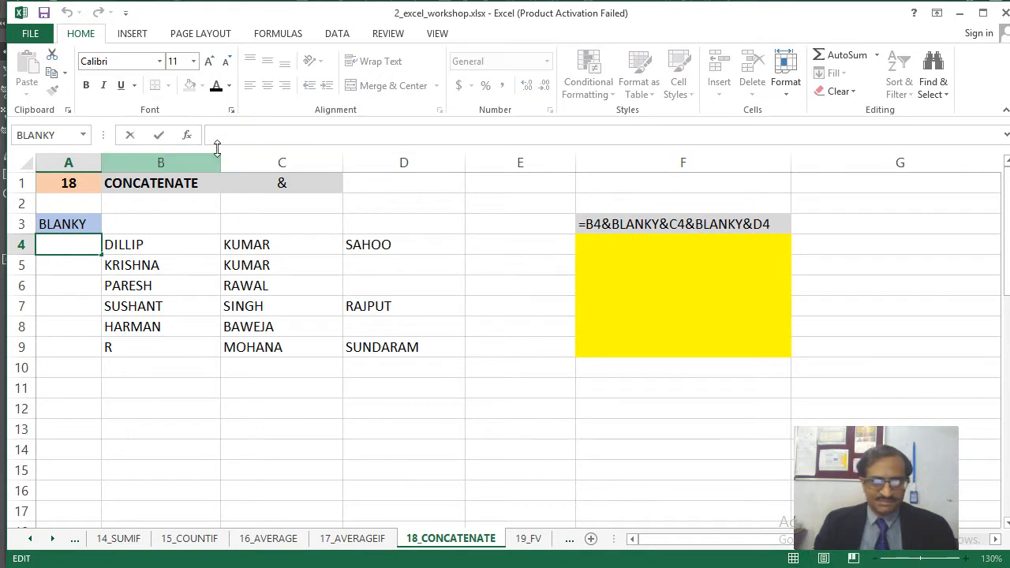
key(Escape)
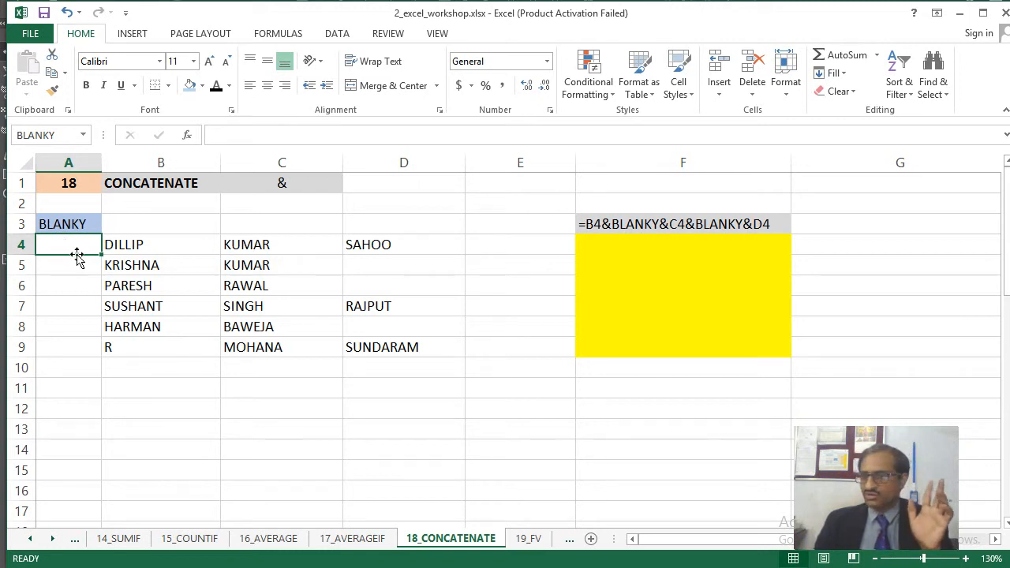
- Enter =B4&BLANKY&C4&BLANKY&D4 in cell F4 to join the name parts with spaces between them
click(598, 247)
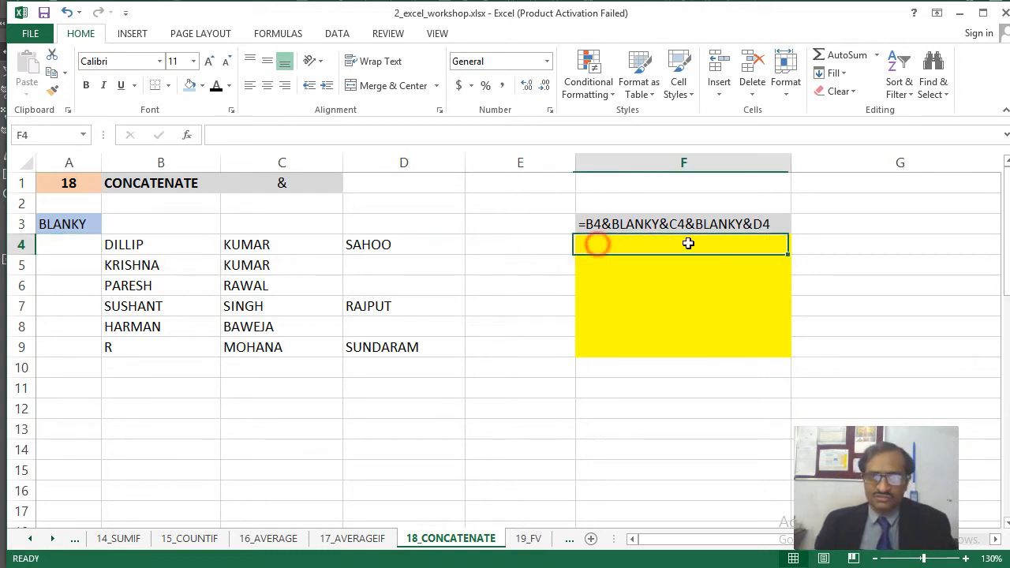
text(=)
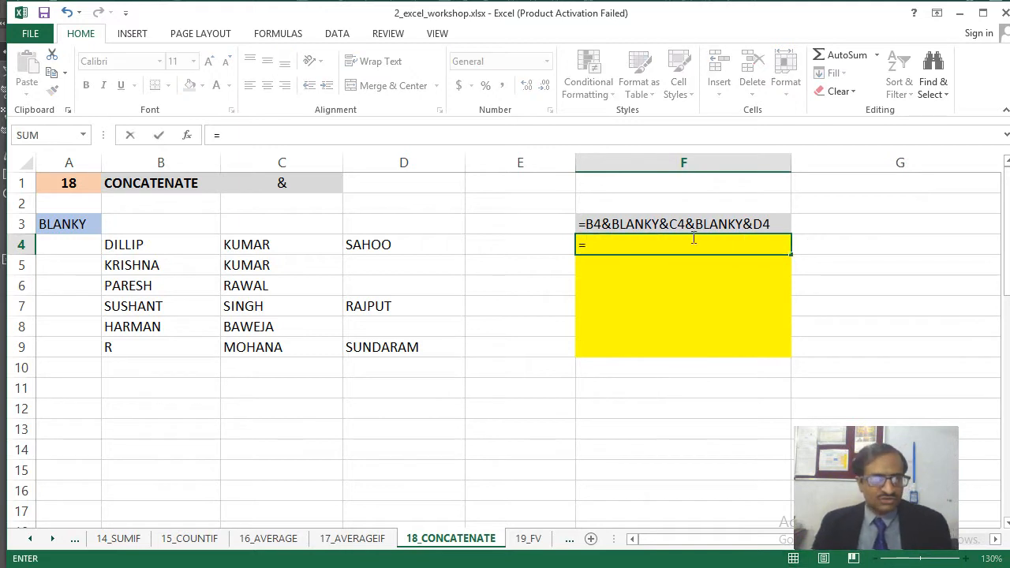
click(148, 245)
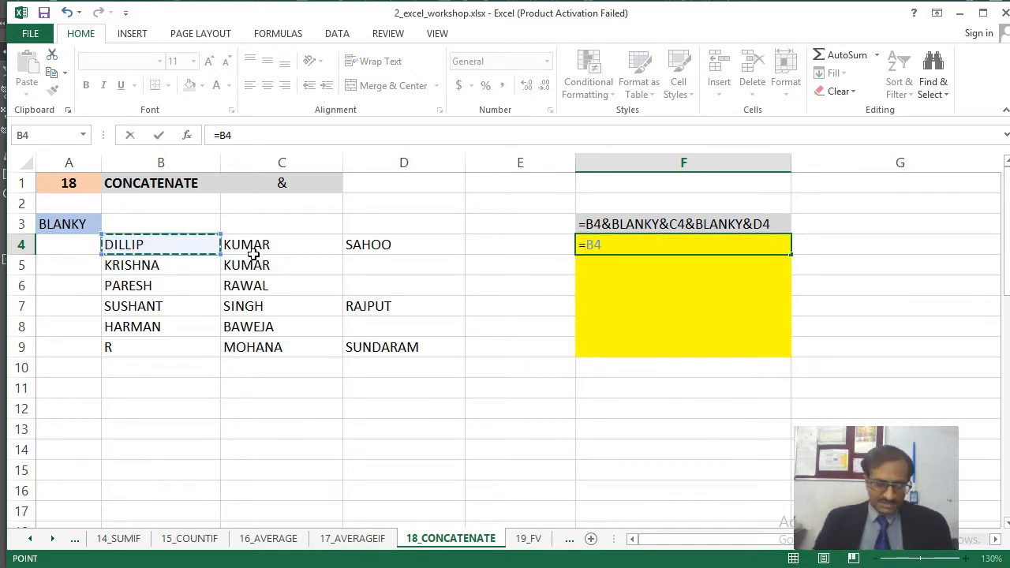
text(&)
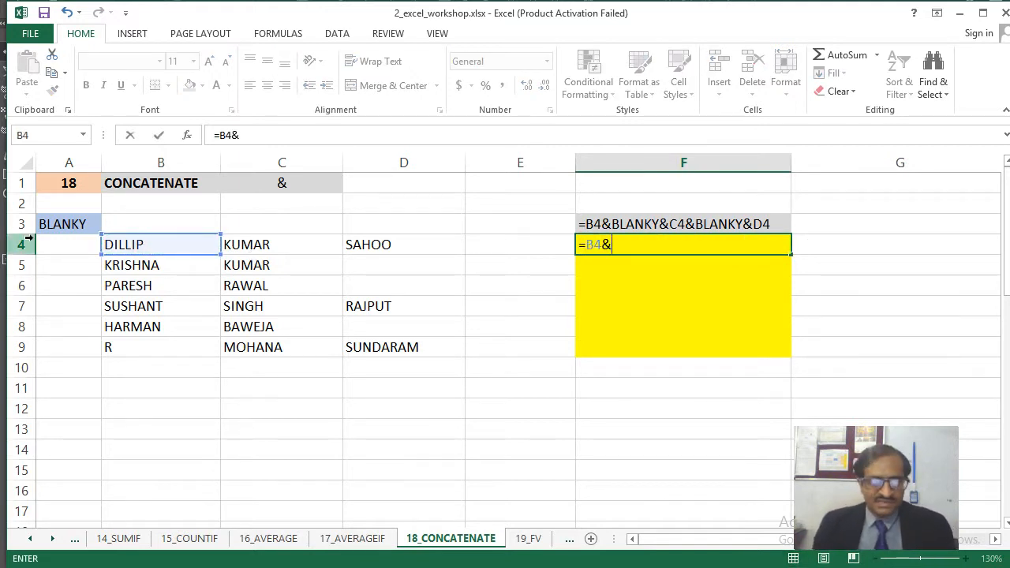
click(67, 245)
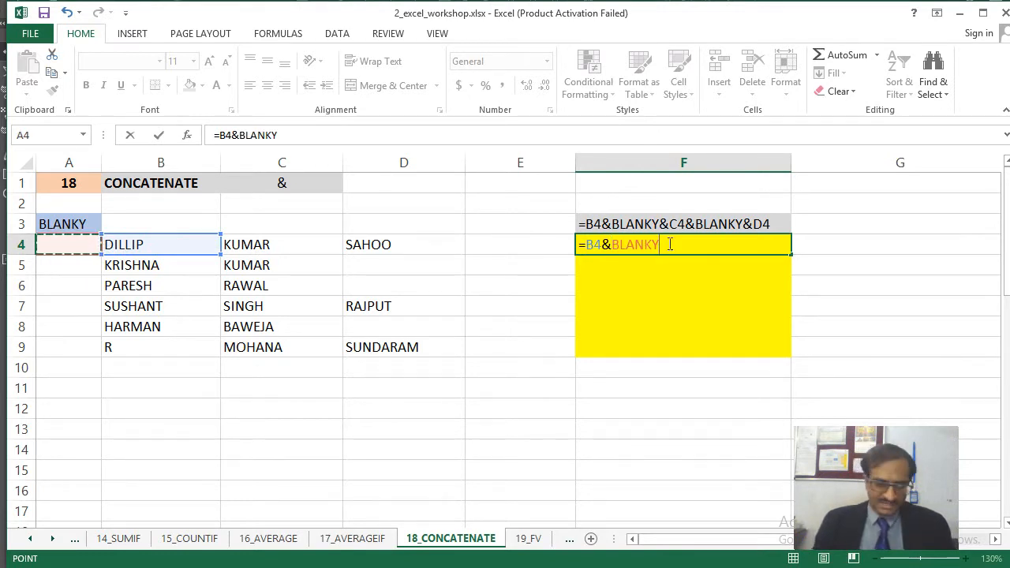
text(&)
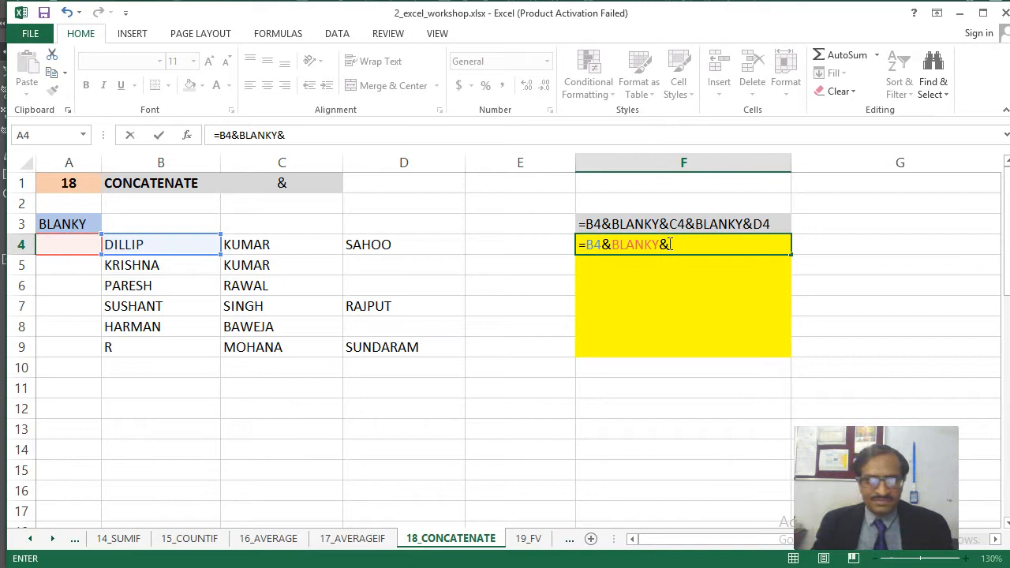
click(262, 247)
text(&)
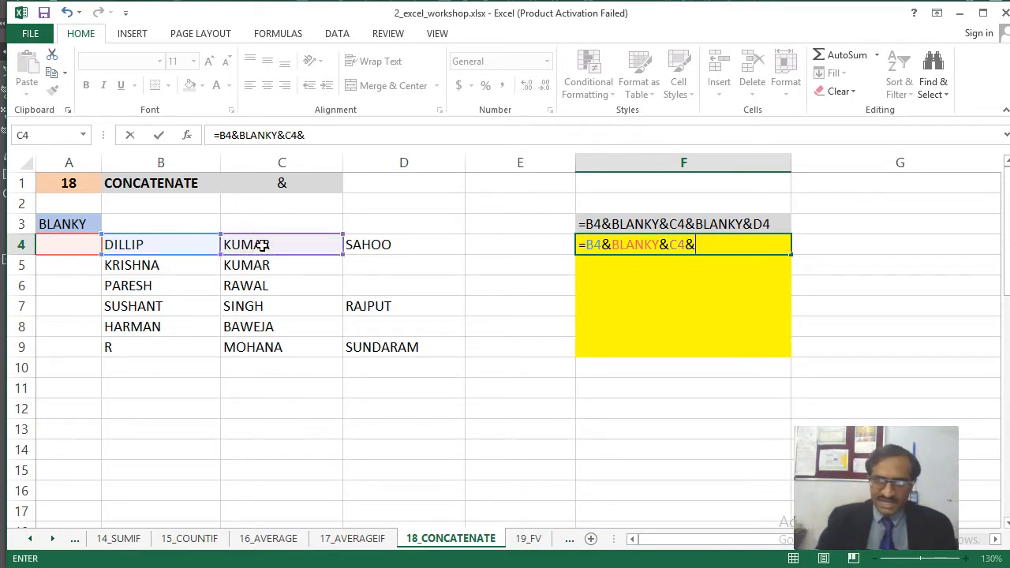
click(77, 248)
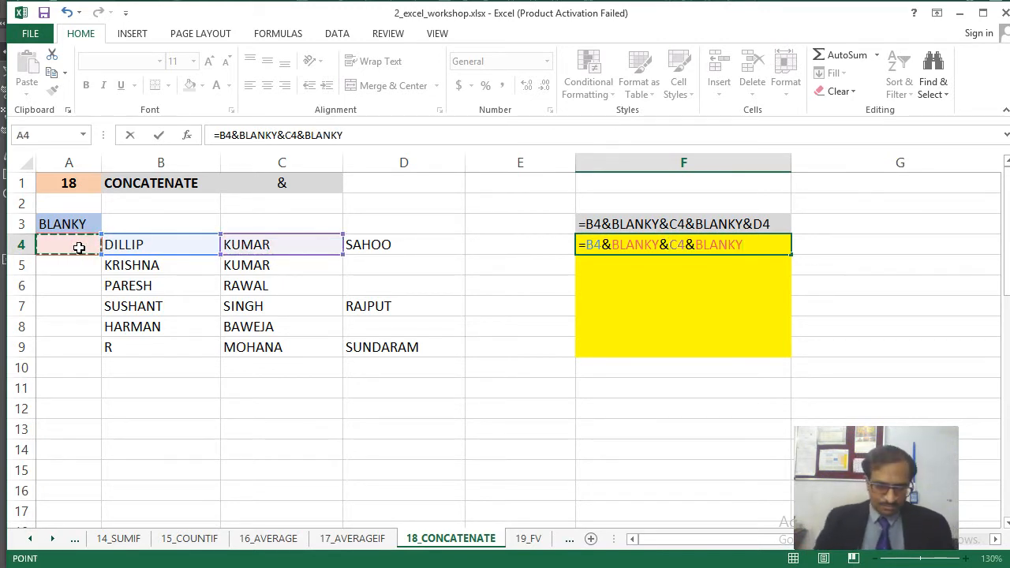
text(&)
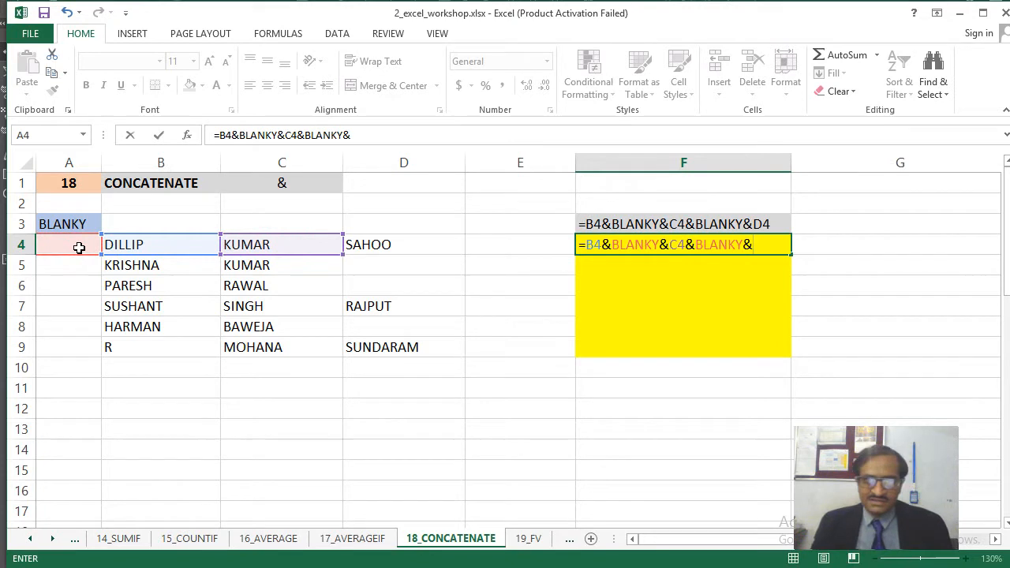
click(359, 249)
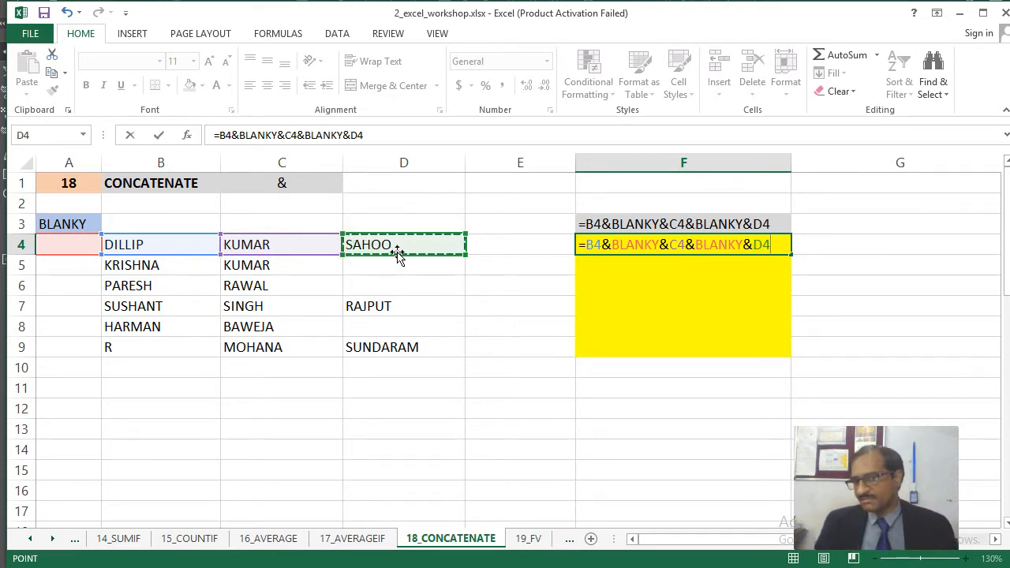
key(Return)
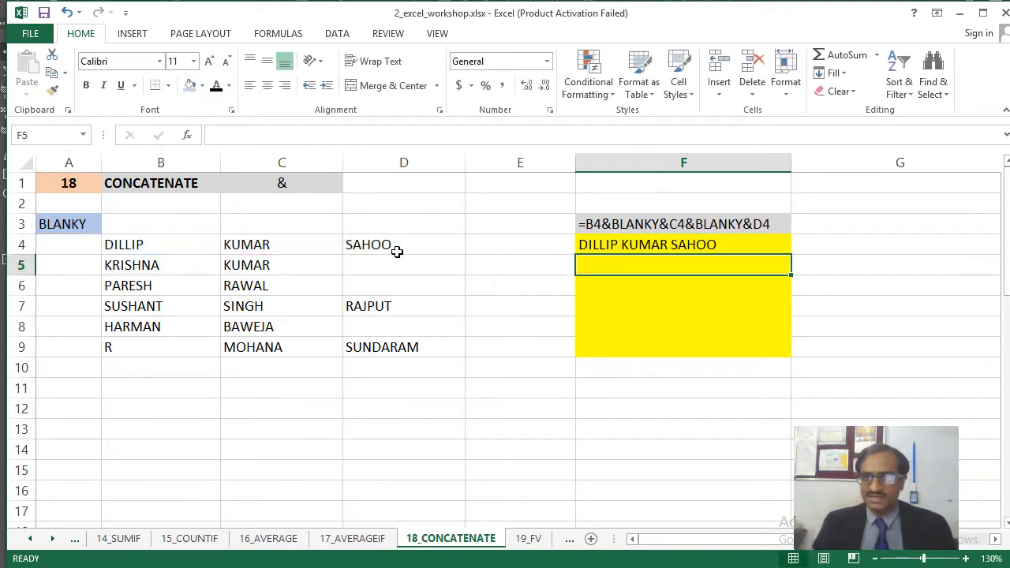
- Fill the concatenation formula from F4 down through F9 and check the copied formula in F5
key(Up)
key(shift+Down)
key(shift+Down)
key(shift+Down)
key(shift+Down)
key(shift+Down)
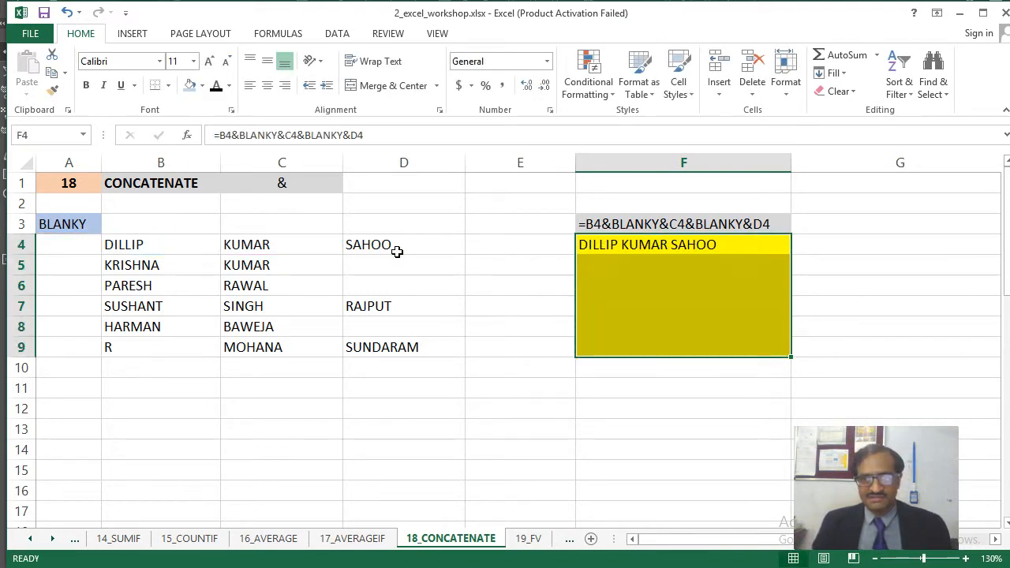
key(ctrl+d)
key(Down)
key(Down)
key(Up)
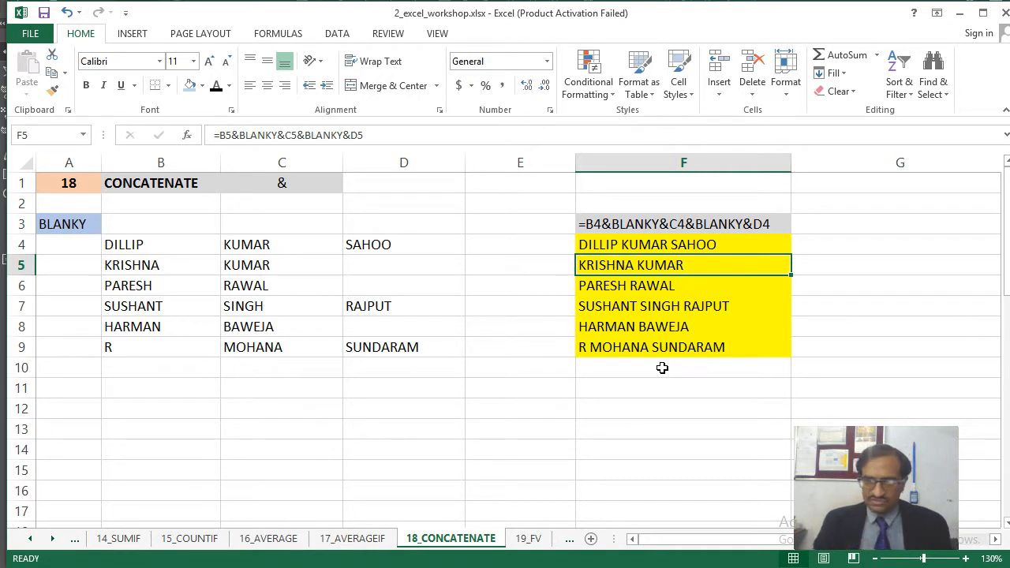
- On the 19_FV sheet, review the rate label, the function description in B3 and the principal in C5
key(ctrl+Page_Down)
key(Up)
key(Up)
key(Up)
key(Up)
key(Up)
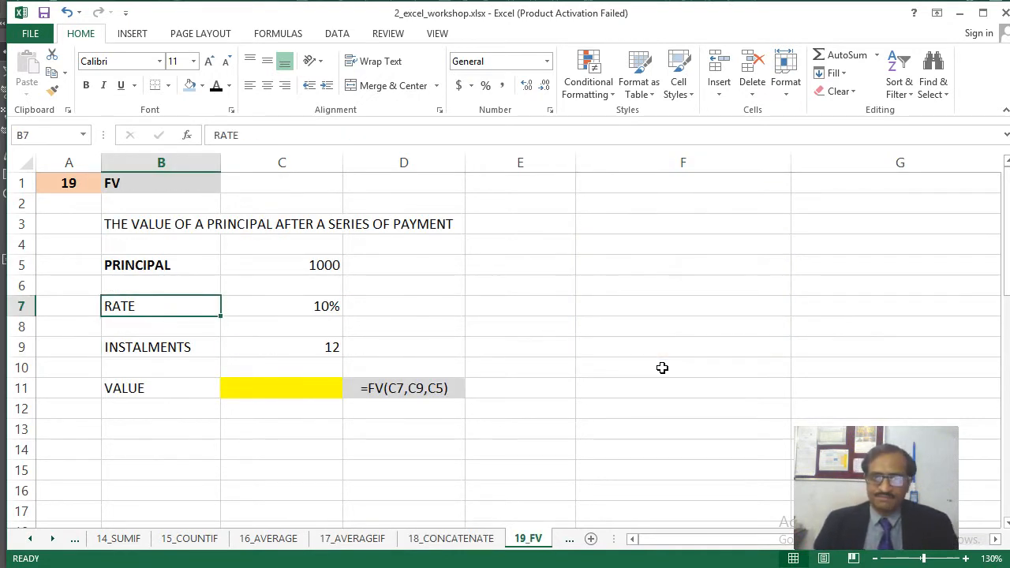
key(Up)
key(Up)
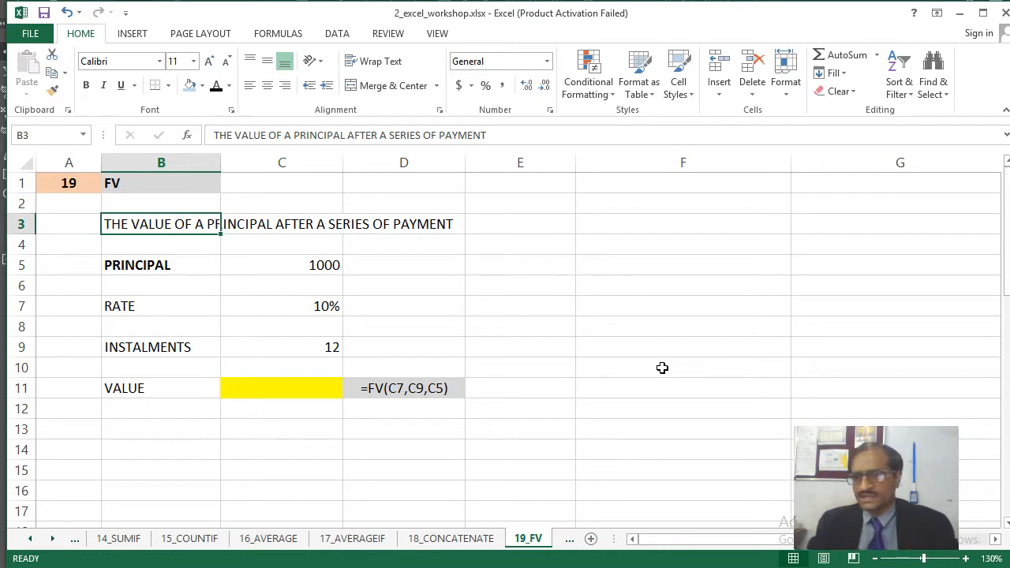
key(Up)
key(Up)
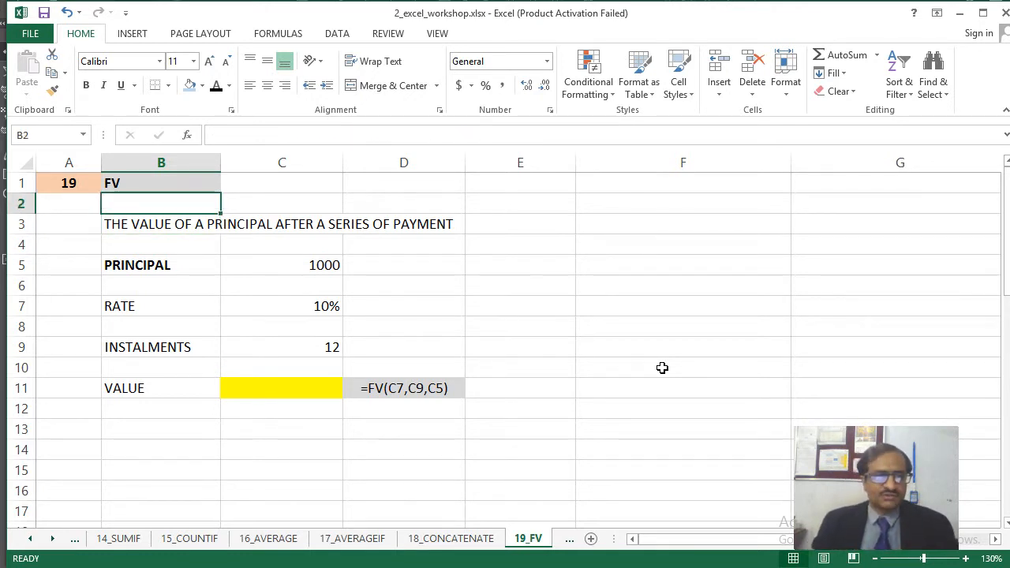
key(Down)
key(Down)
key(Down)
key(Down)
key(Right)
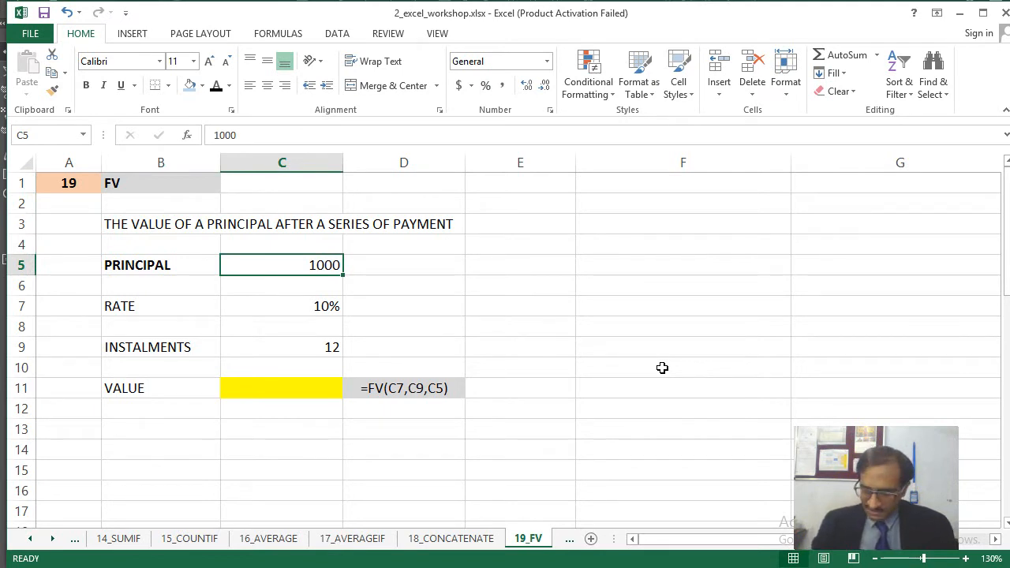
- Enter the label PER MONTH in cell D7 beside the rate
key(Down)
key(Down)
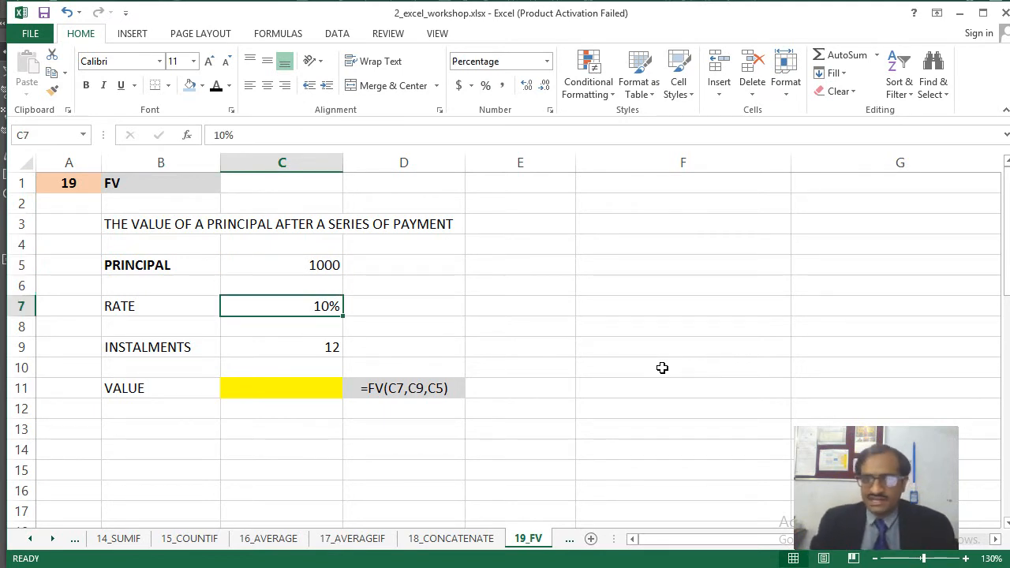
key(Right)
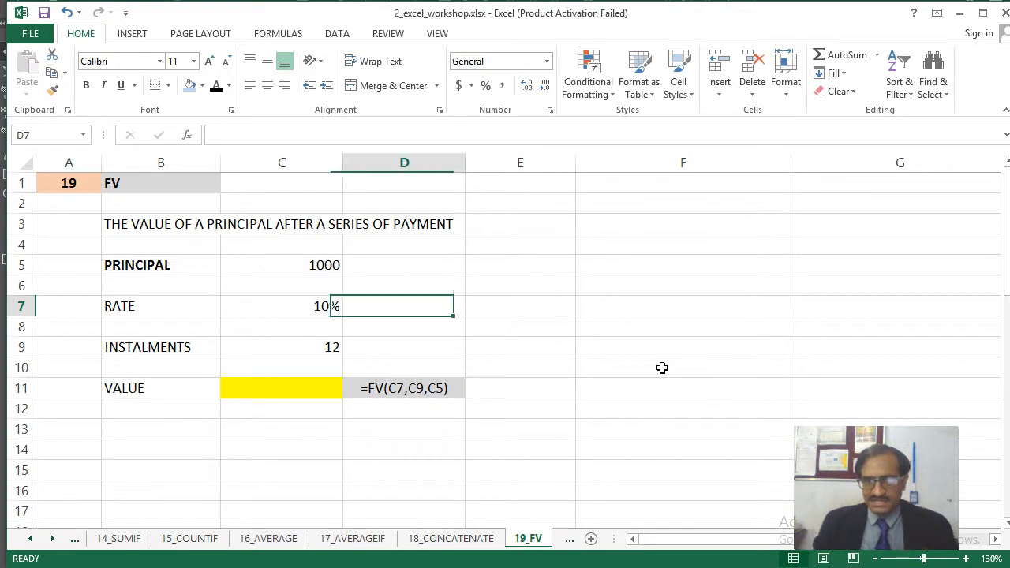
text(PER MONTH)
key(Return)
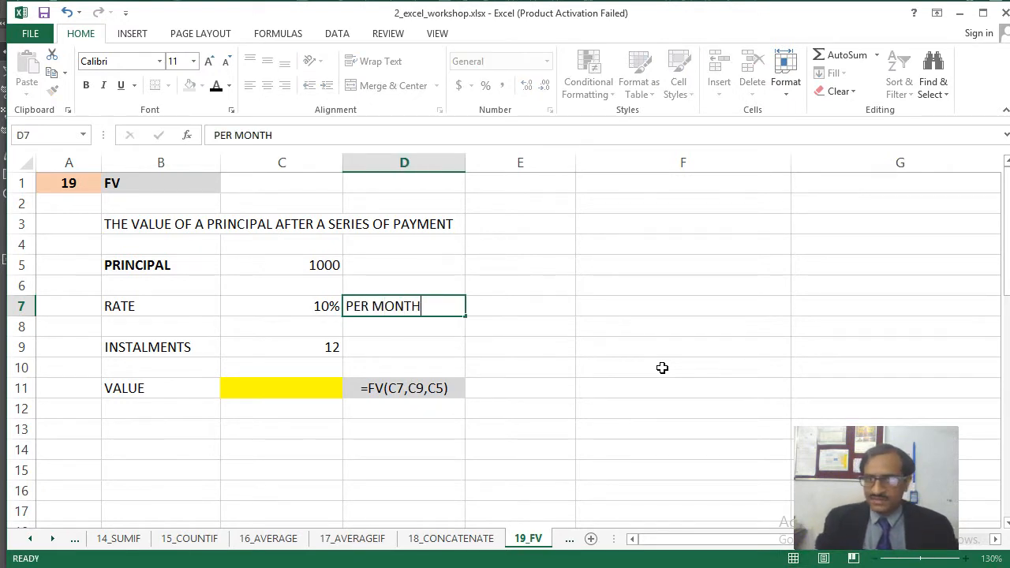
- Enter =FV(C7,C9,C5) in cell C11 to calculate the future value from the rate, instalments and principal
key(Up)
key(Left)
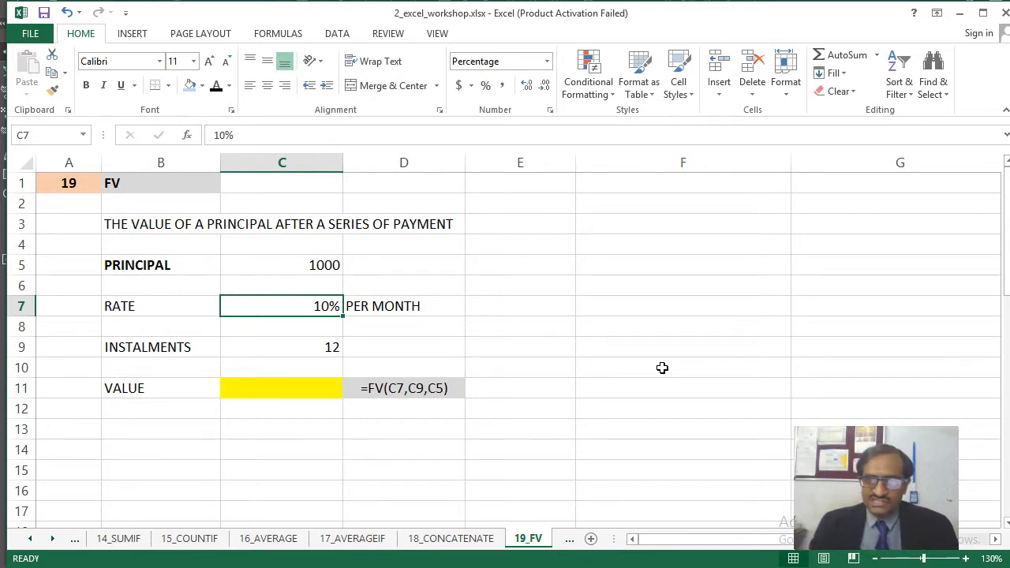
key(Down)
key(Down)
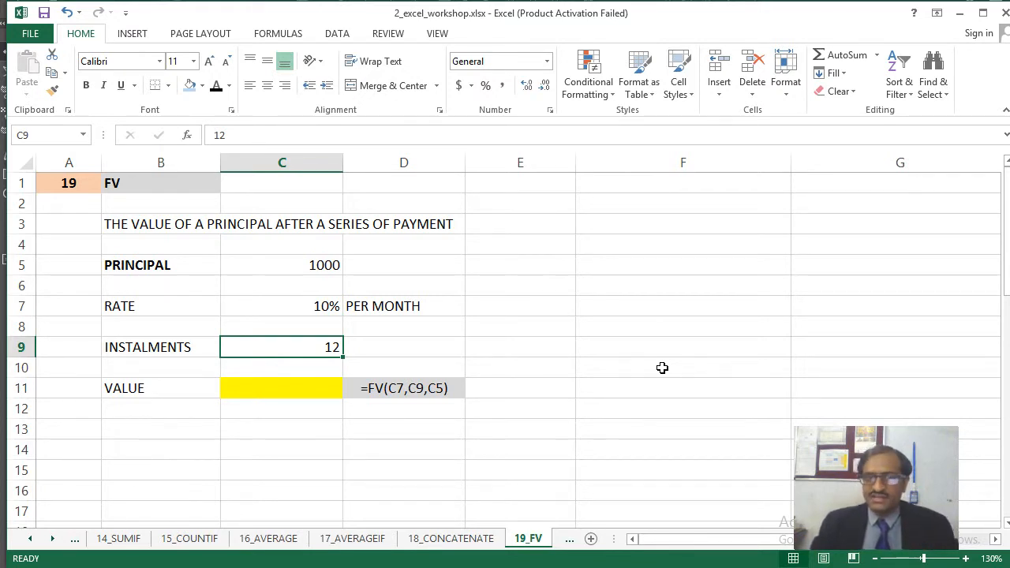
key(Down)
key(Down)
text(=)
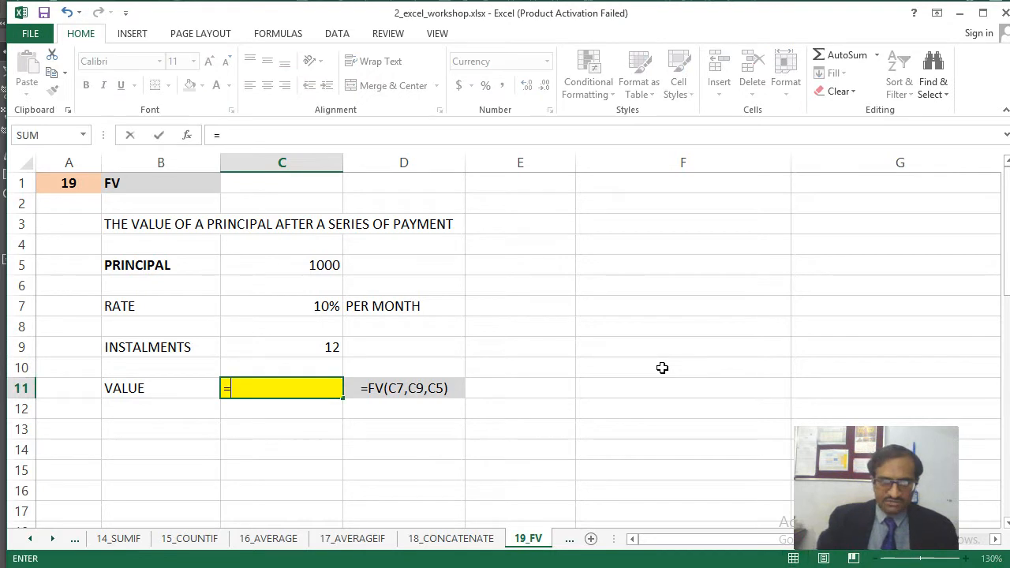
text(FV()
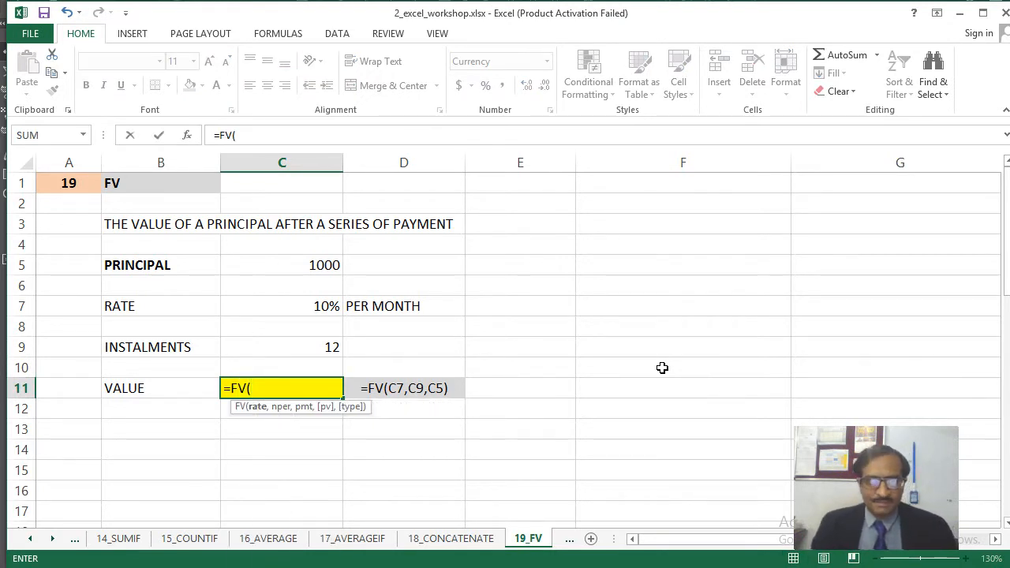
click(300, 305)
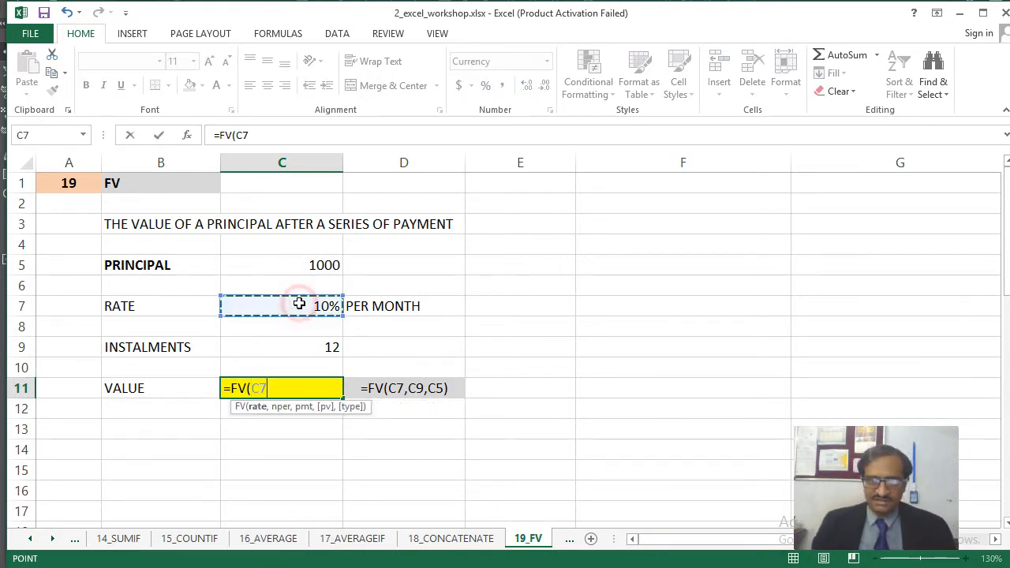
text(,)
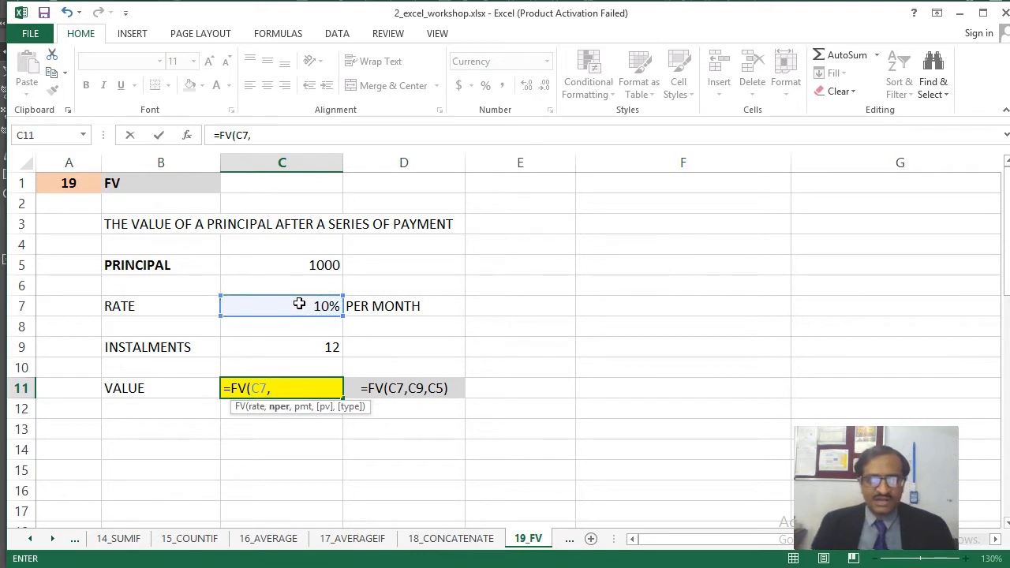
click(289, 347)
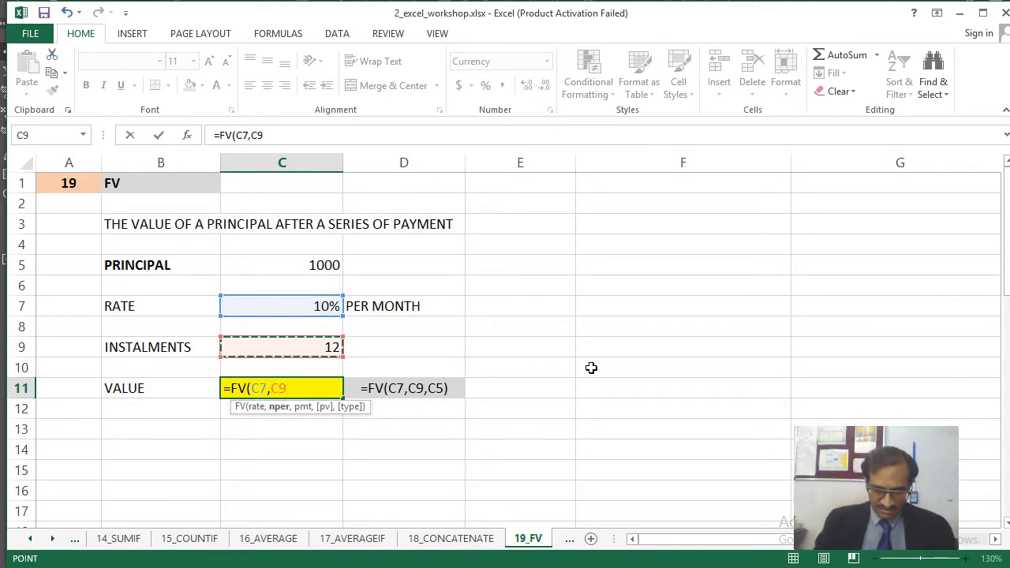
text(,)
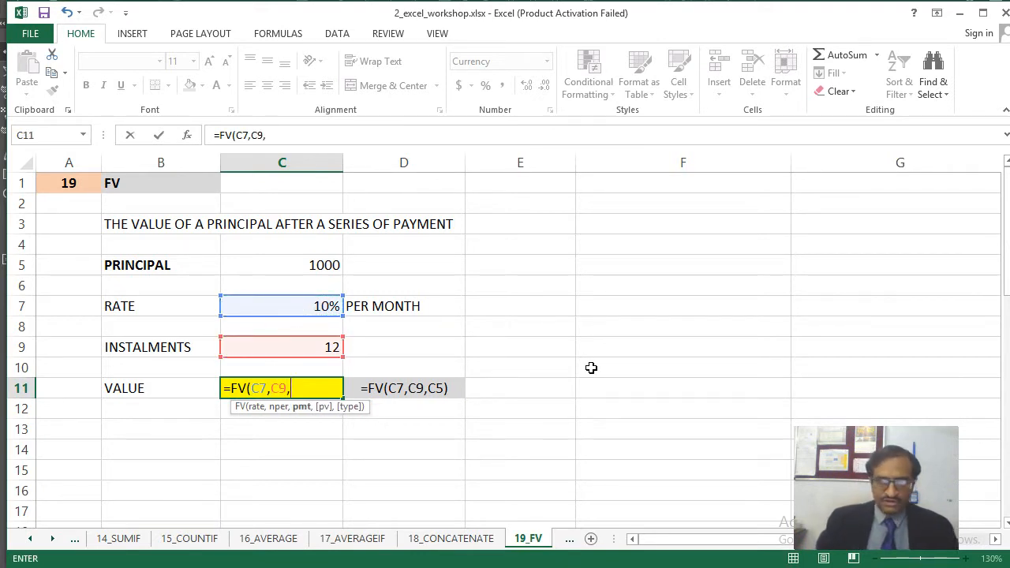
click(306, 263)
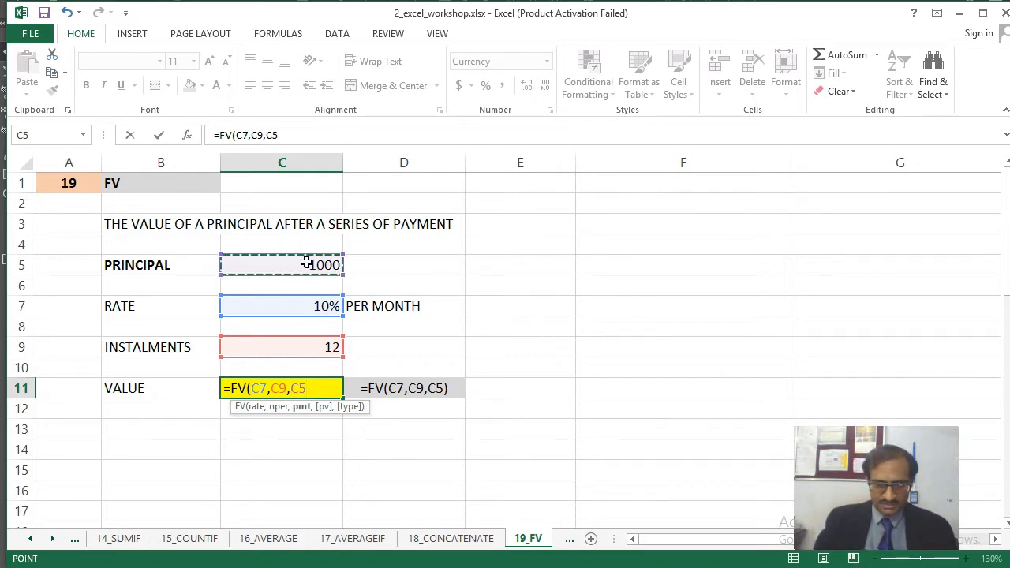
text())
key(Return)
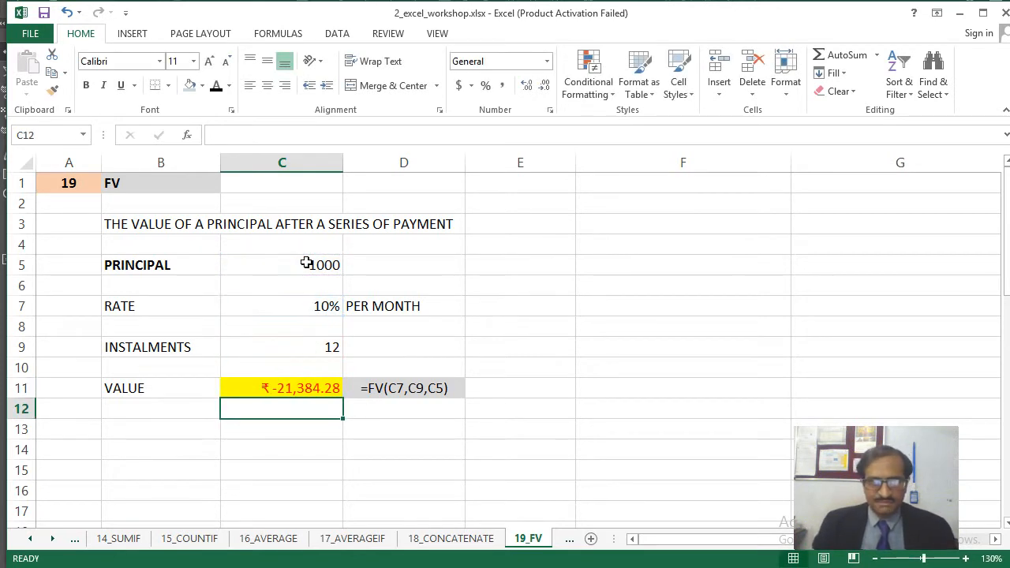
- Change the principal in cell C5 to -1000
key(Up)
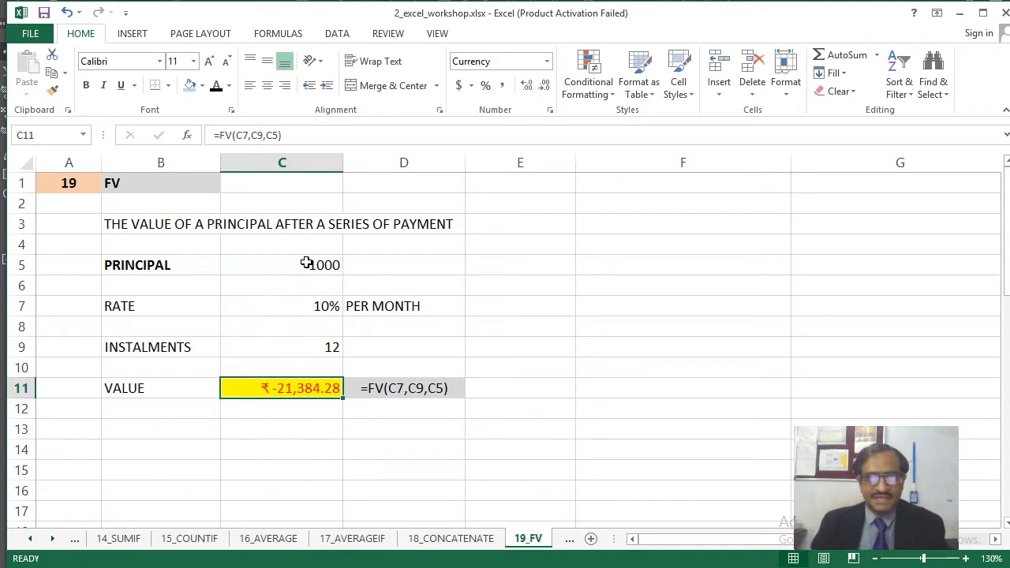
key(Up)
key(Up)
key(Up)
key(Up)
key(Up)
key(Up)
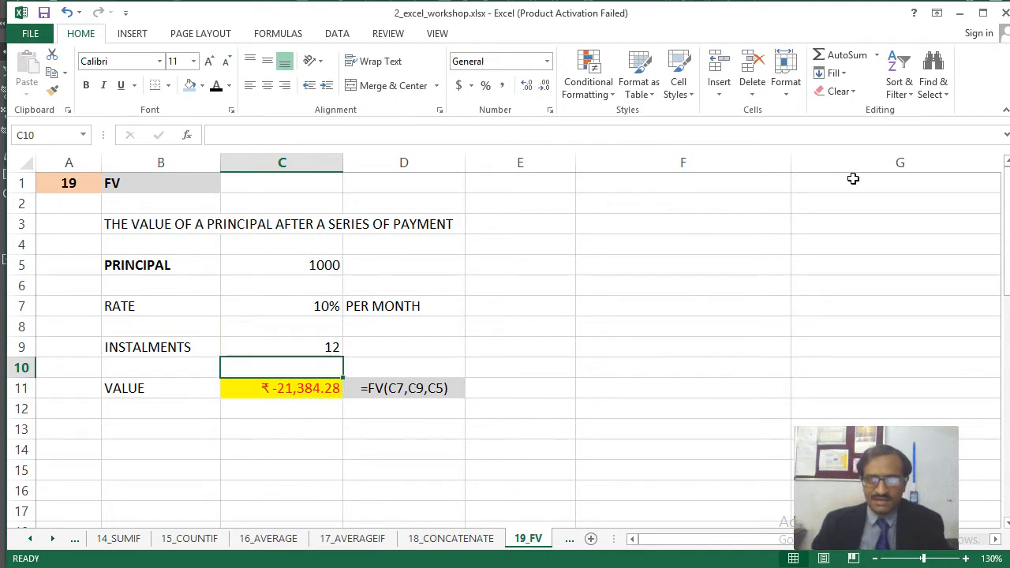
text(-1000)
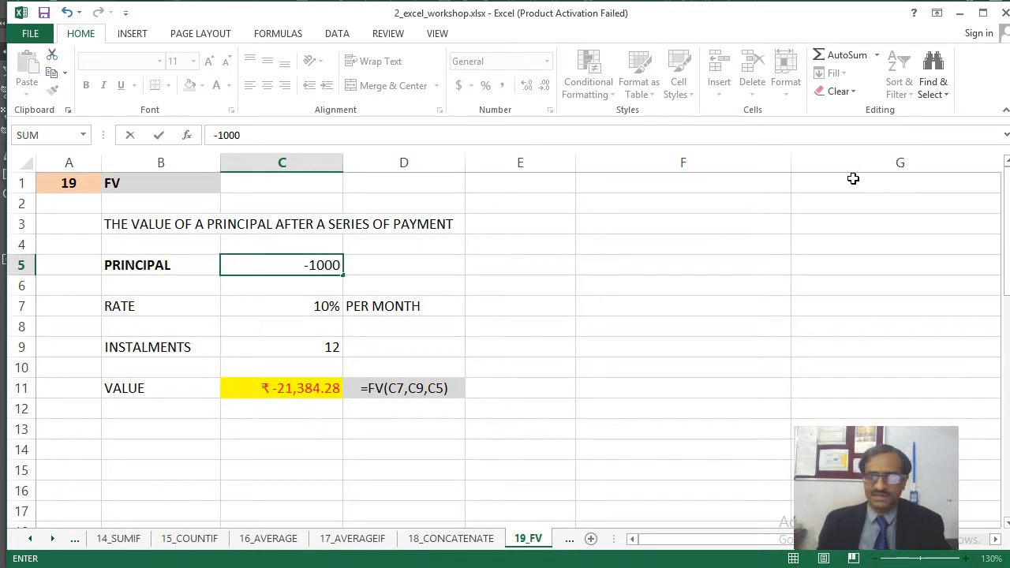
key(Return)
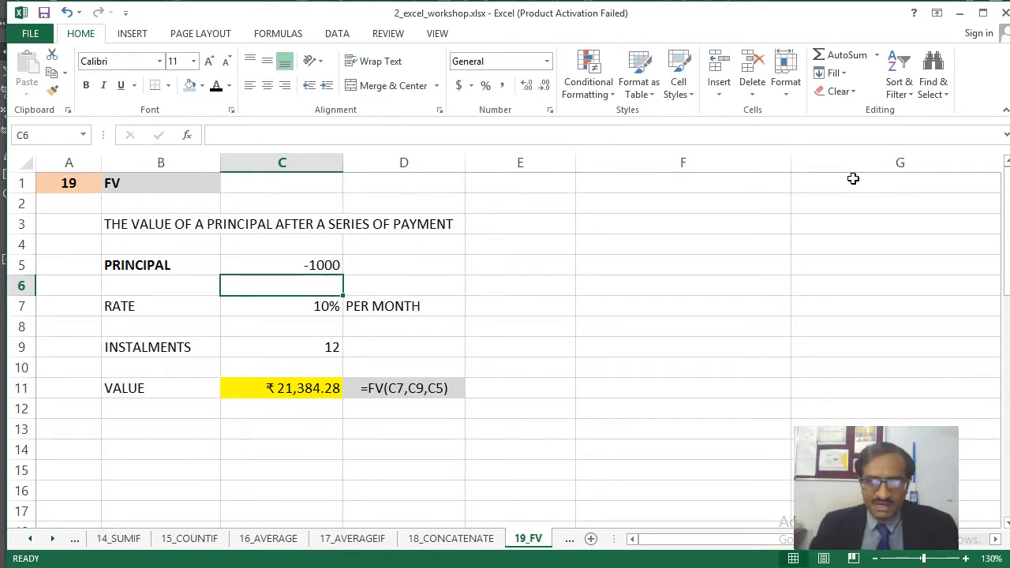
- Review the principal, rate and instalments in C5, C7 and C9 against the future value formula in C11
key(Up)
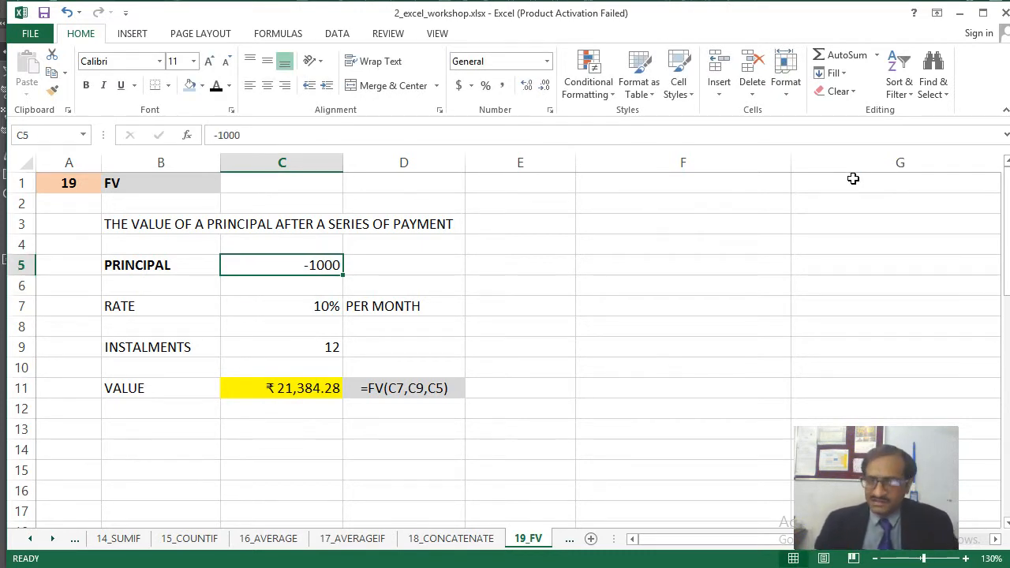
key(Down)
key(Up)
key(Down)
key(Down)
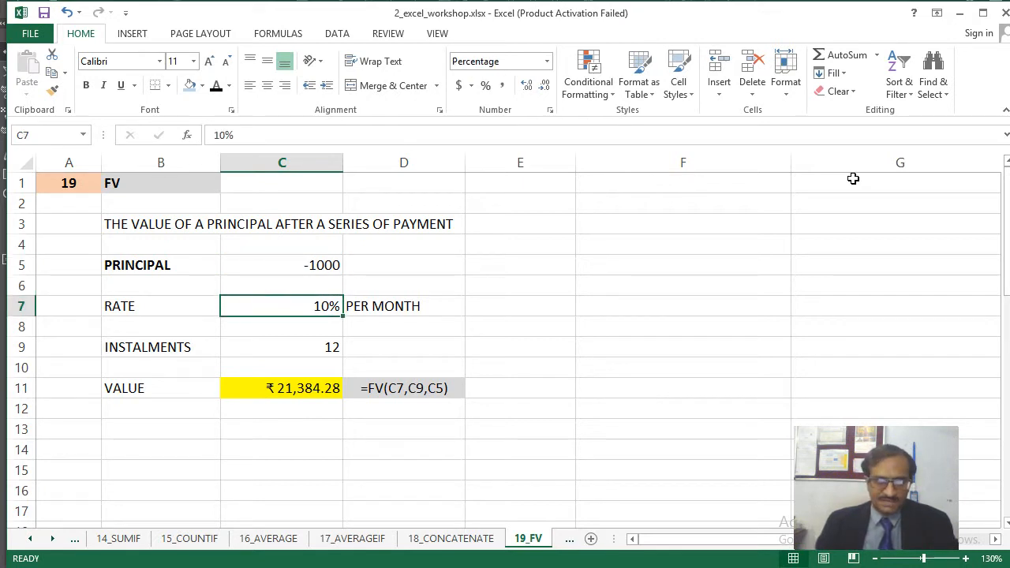
key(Down)
key(Down)
key(Up)
key(Up)
key(Down)
key(Down)
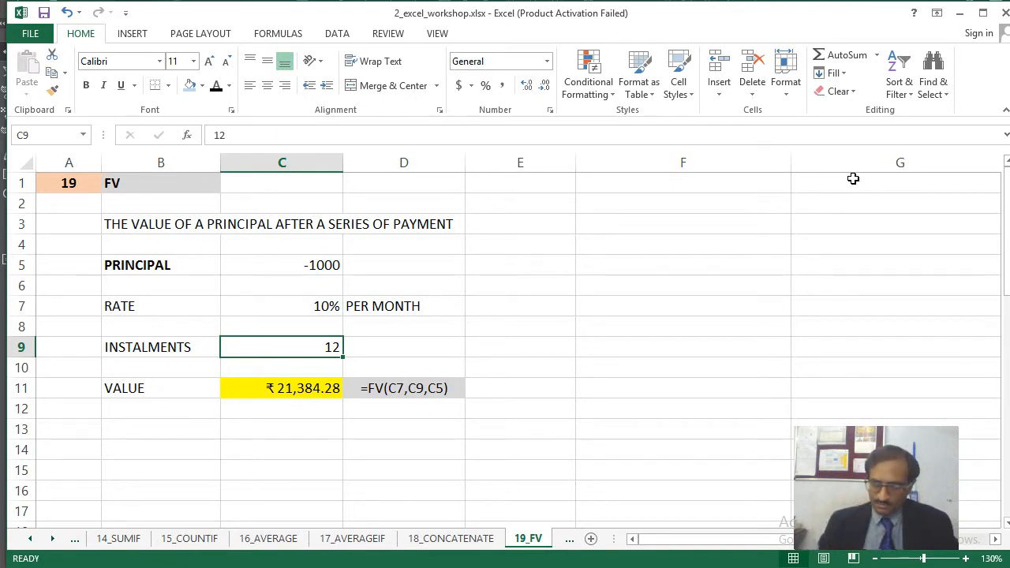
key(Down)
key(Down)
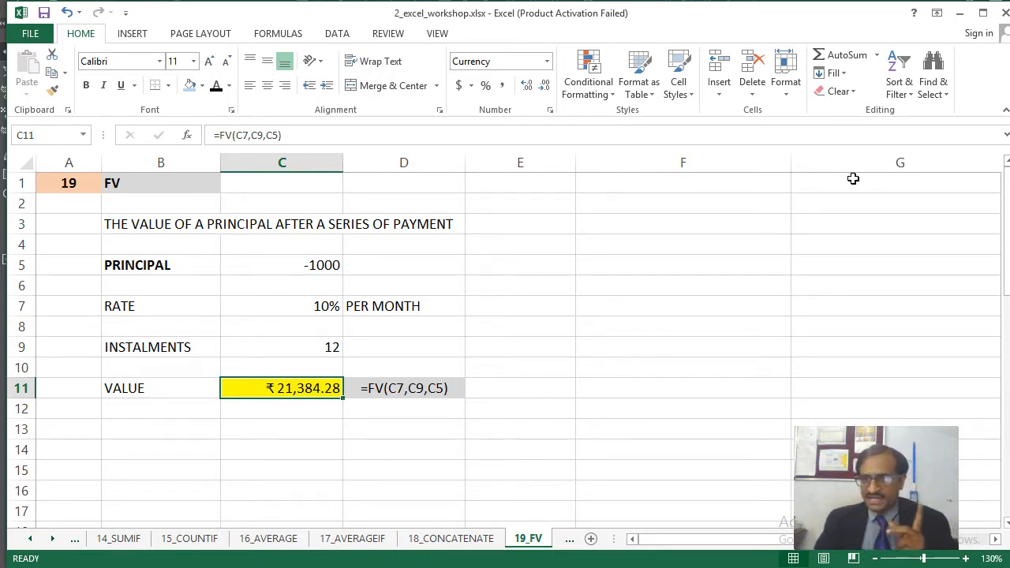
key(Up)
key(Up)
key(Up)
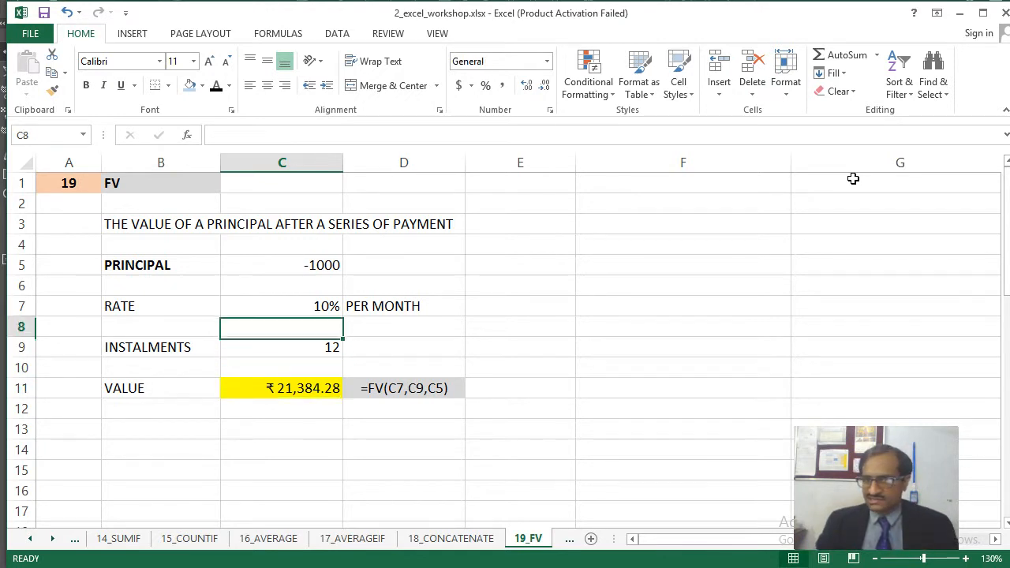
key(Up)
key(Down)
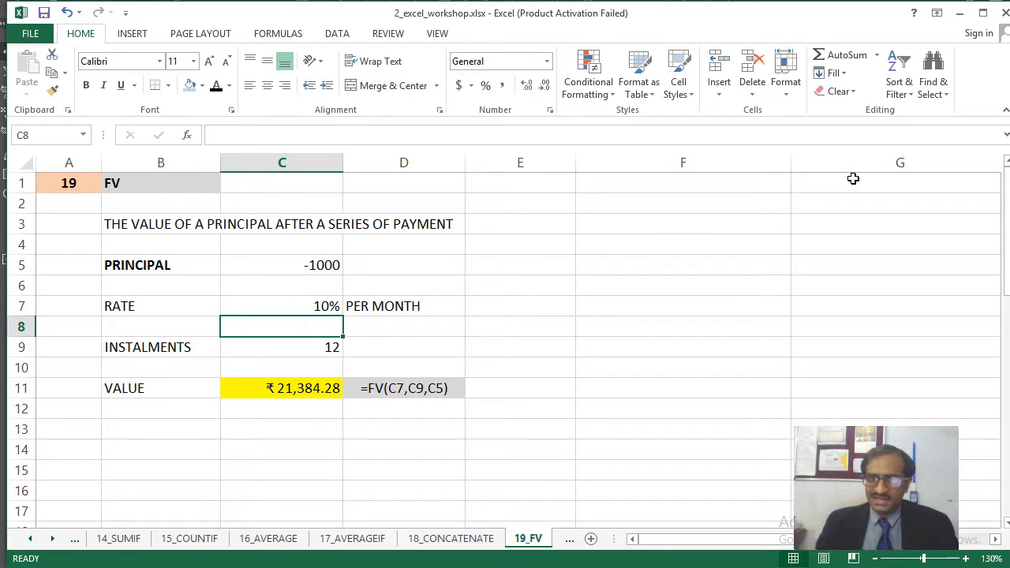
key(Down)
key(Down)
key(Down)
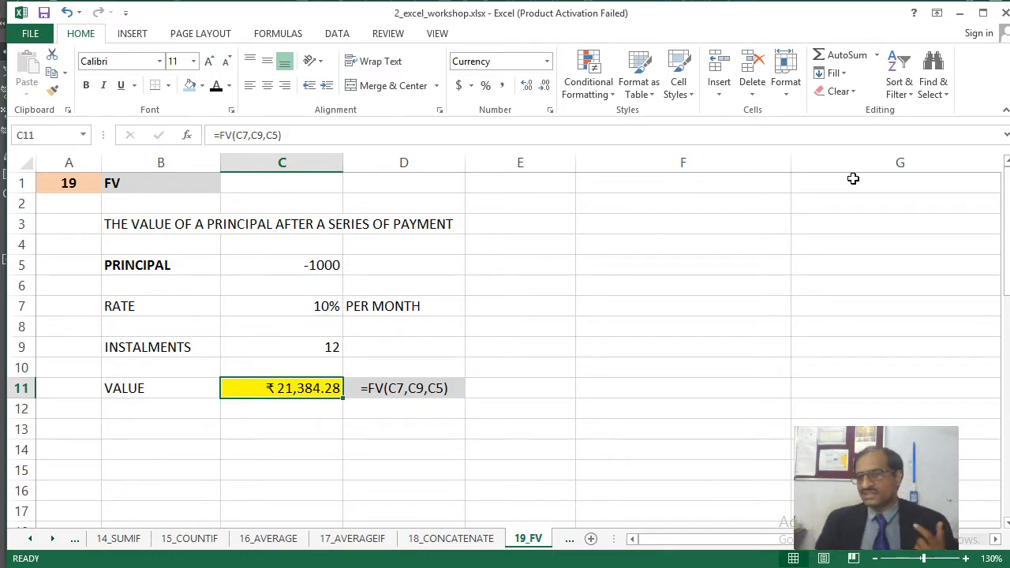
key(Up)
key(Up)
key(Up)
key(Up)
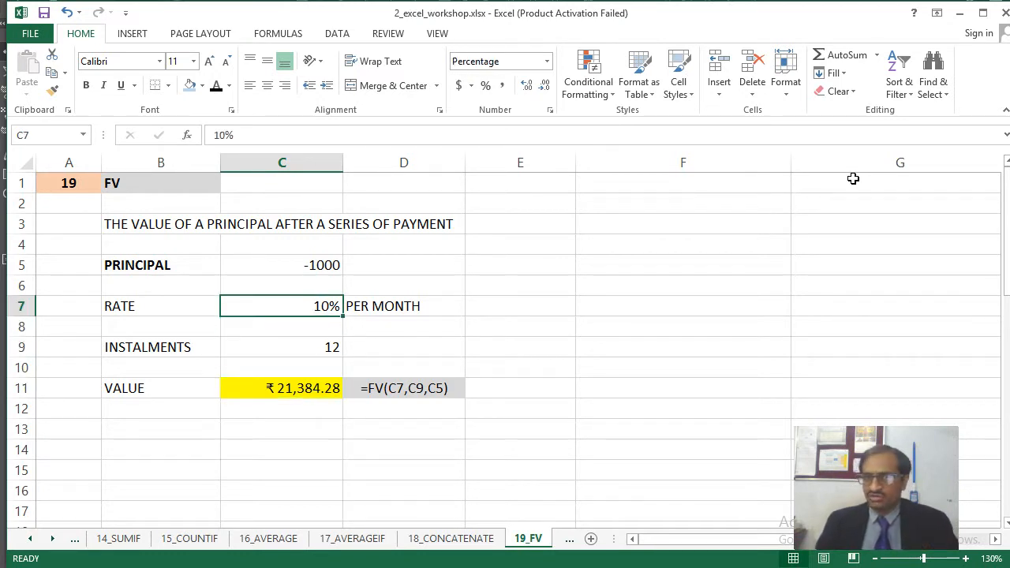
key(Down)
key(Down)
key(Down)
key(Down)
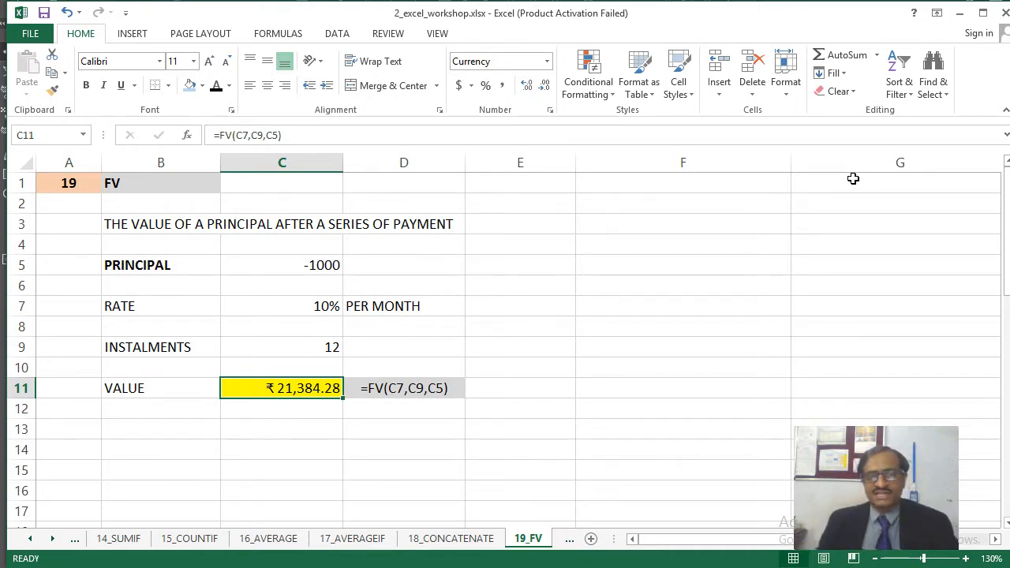
key(Up)
key(Up)
key(Down)
key(Down)
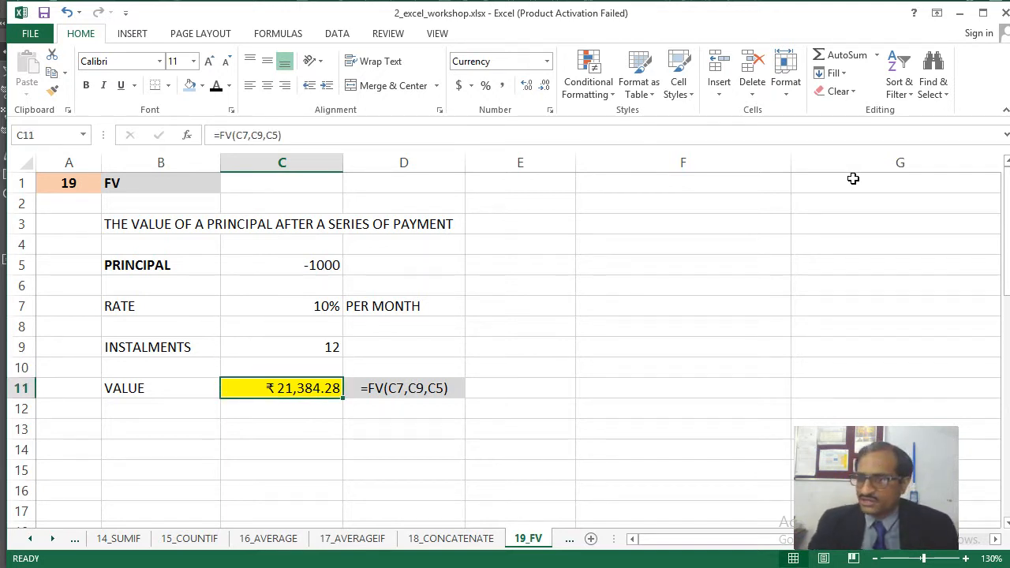
- Go to the 20_IPMT sheet and select the function description in cell B3
key(ctrl+Page_Down)
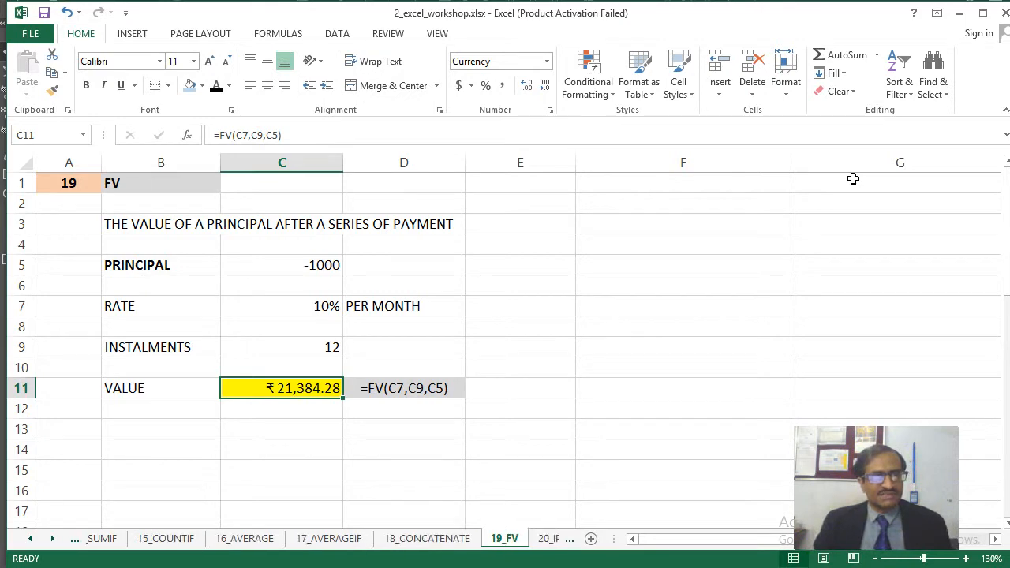
key(Up)
key(Up)
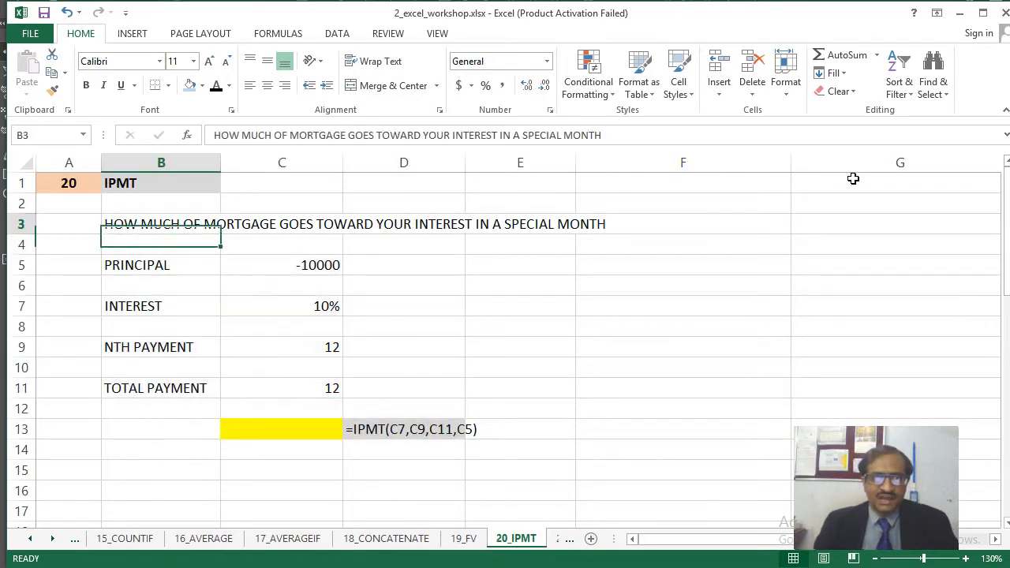
key(Right)
key(Right)
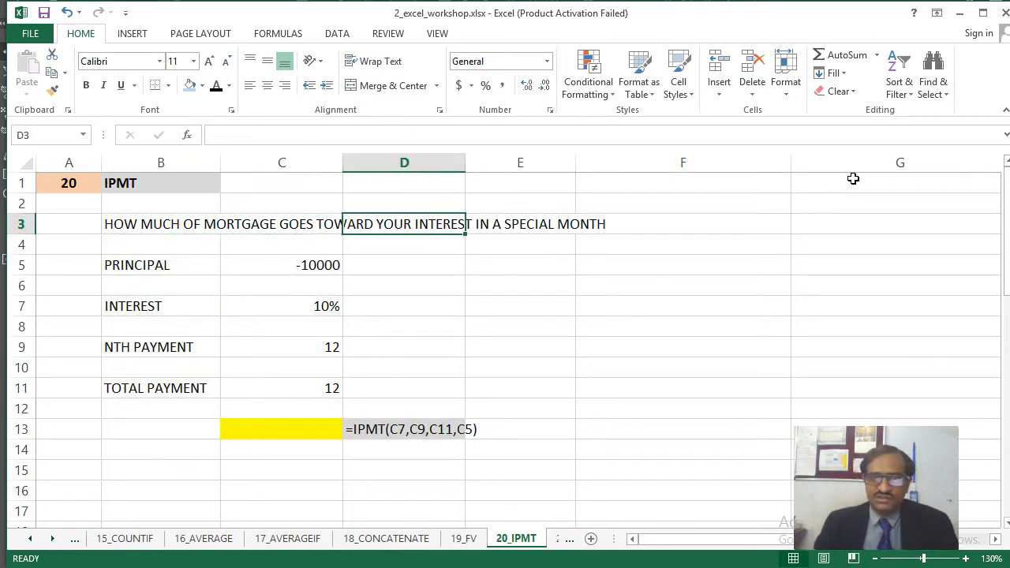
key(Left)
key(Left)
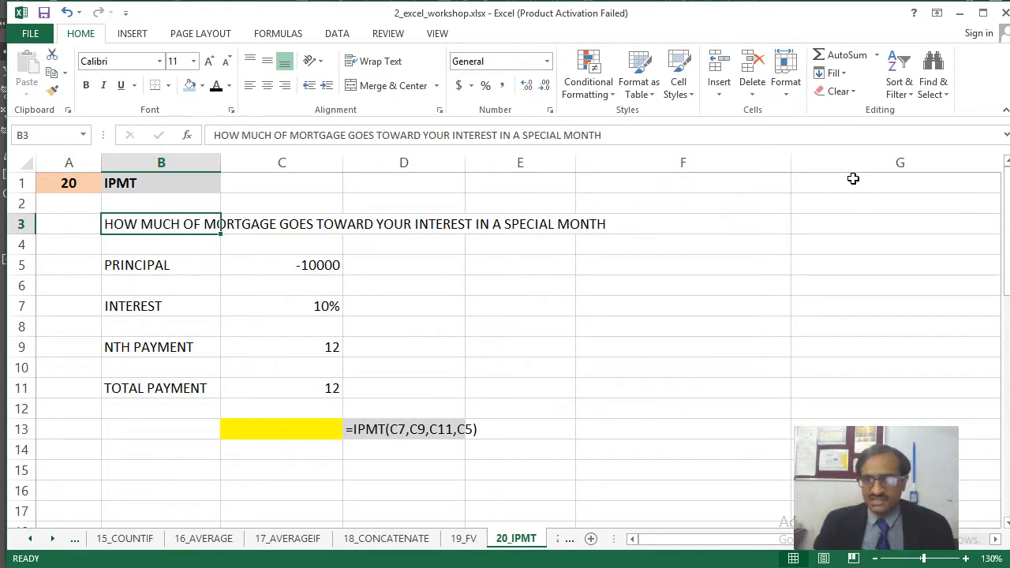
- Replace the word SPECIAL with SELECTED in the IPMT description in cell B3
key(F2)
key(Left)
key(Left)
key(Left)
key(Left)
key(Left)
key(Left)
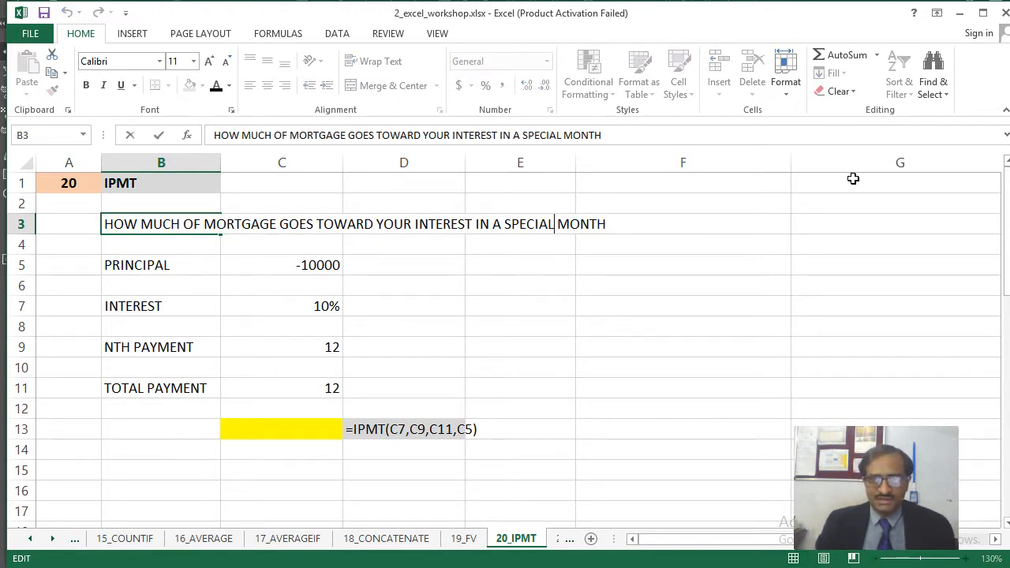
key(BackSpace)
key(BackSpace)
key(BackSpace)
key(BackSpace)
key(BackSpace)
key(BackSpace)
text(ELECTED)
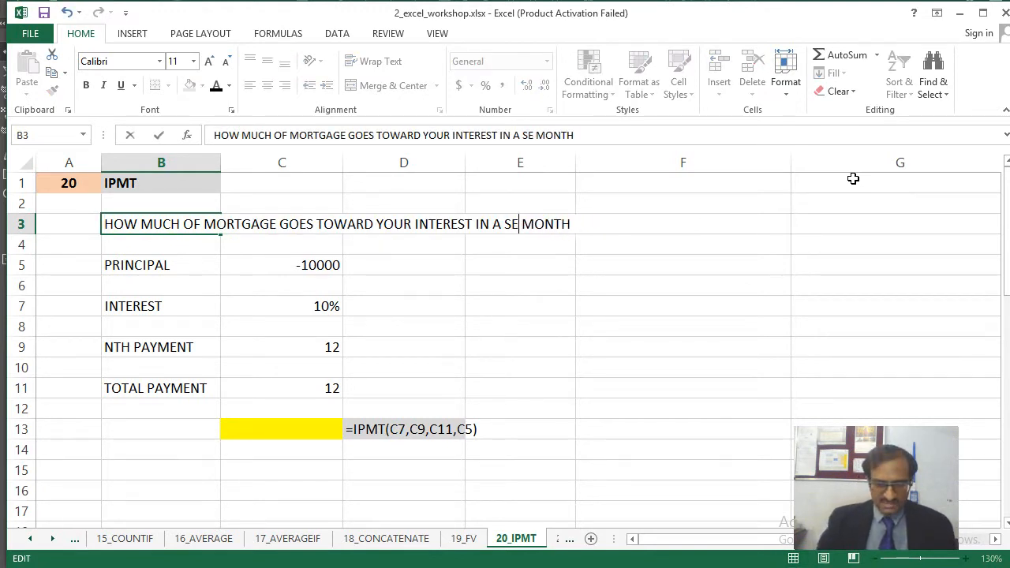
key(Return)
- Set the NTH PAYMENT value in cell C9 to 5
key(Down)
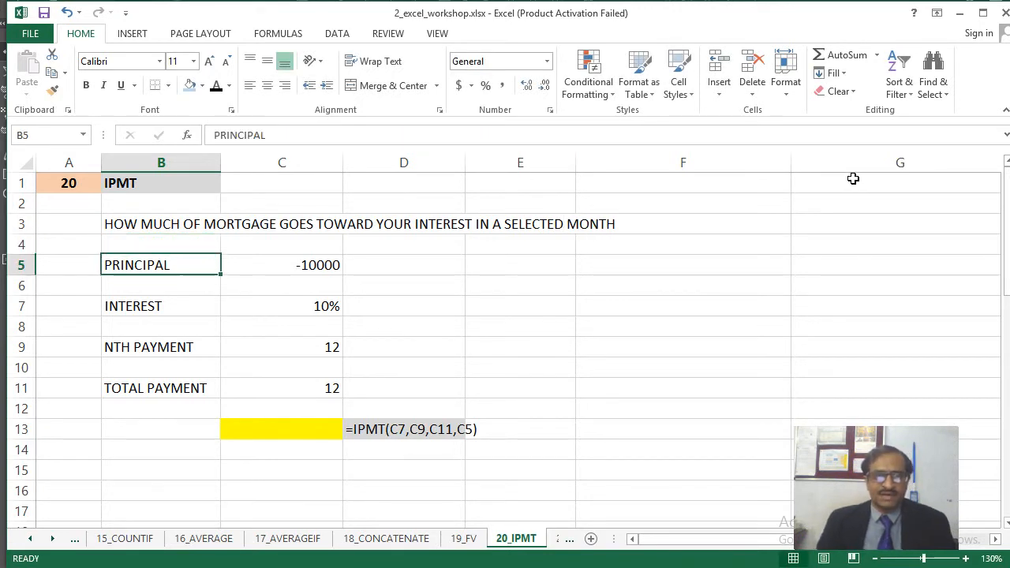
key(Right)
key(Down)
key(Down)
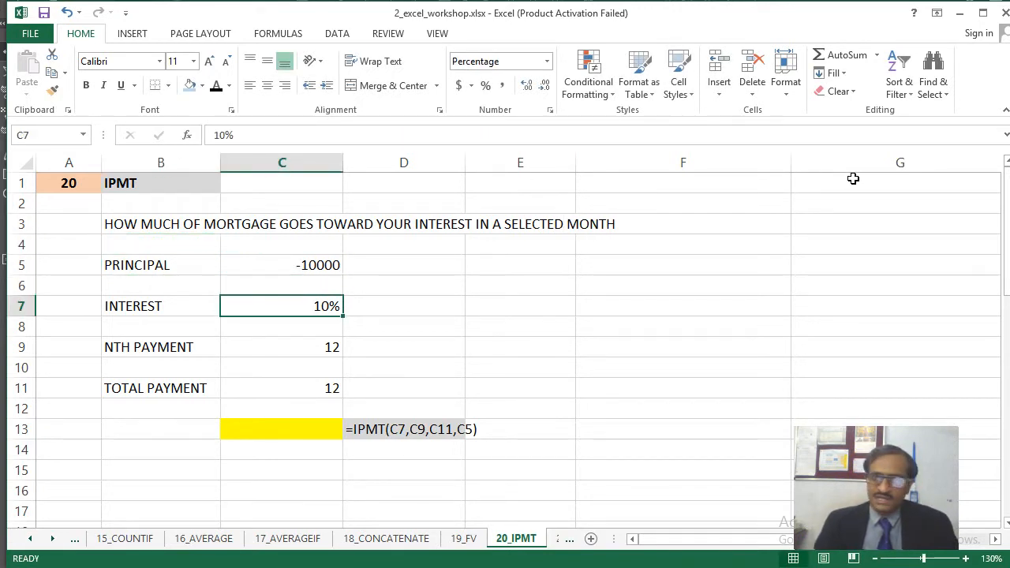
key(Down)
key(Down)
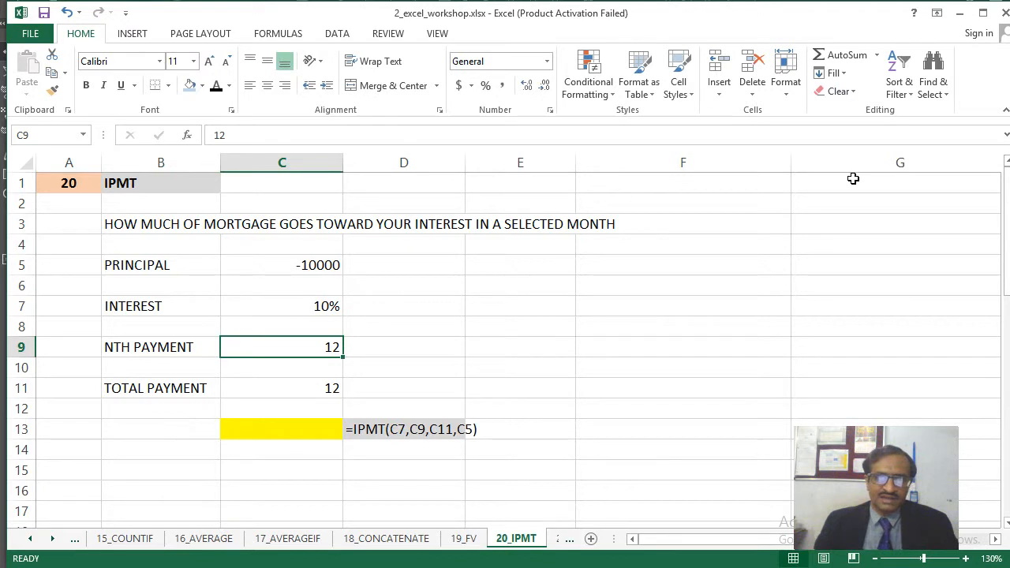
text(5)
key(Return)
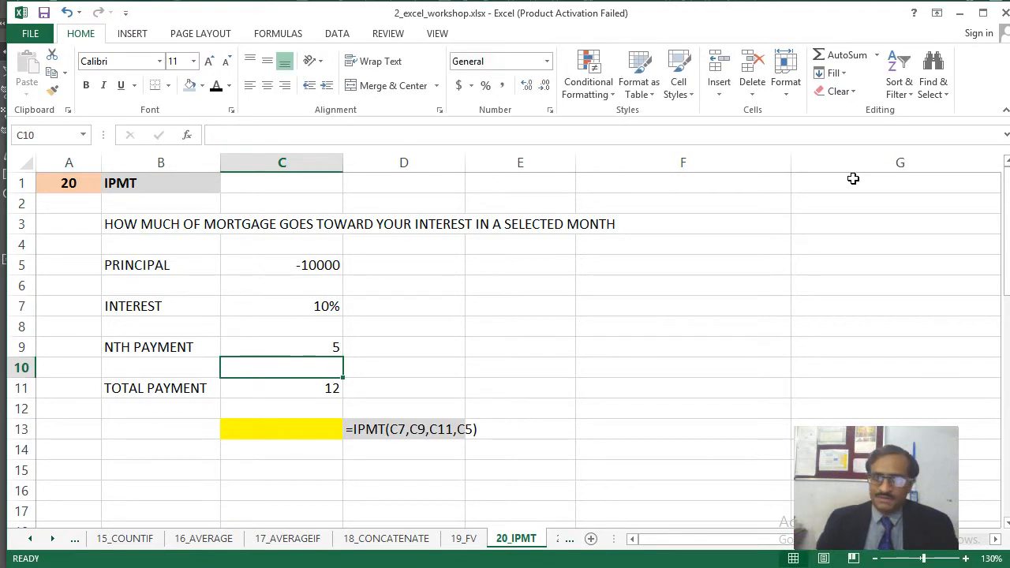
- Enter the formula =IPMT(C7,C9,C11,C5) in cell C13 of the 20_IPMT sheet to calculate the interest portion
key(Down)
key(Down)
key(Down)
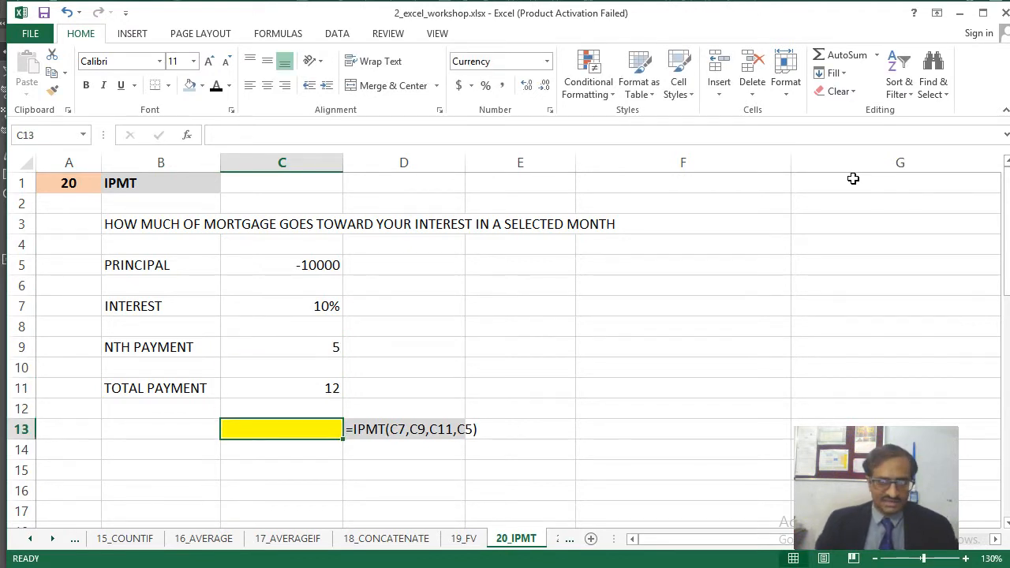
text(=IPMT()
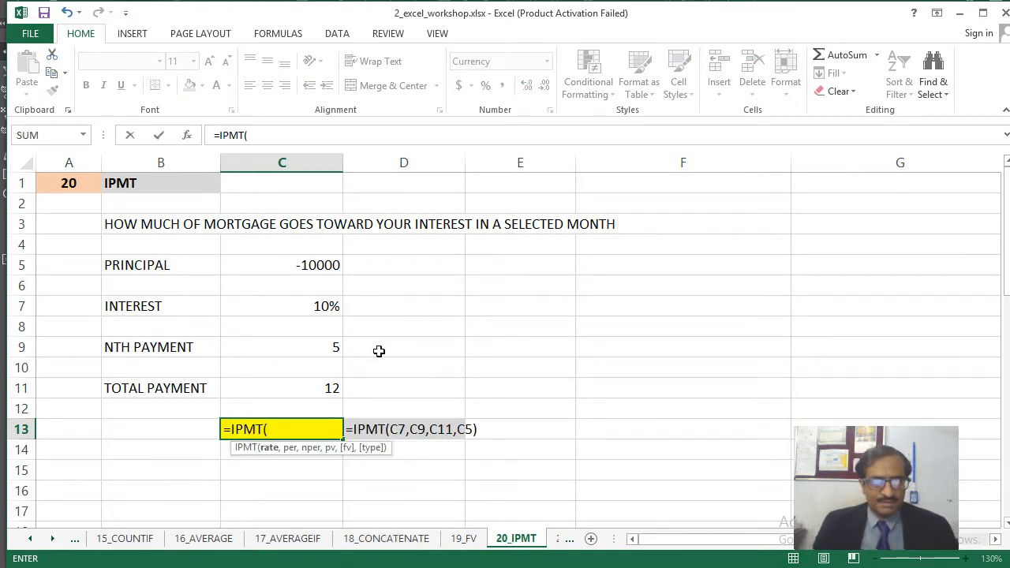
click(315, 308)
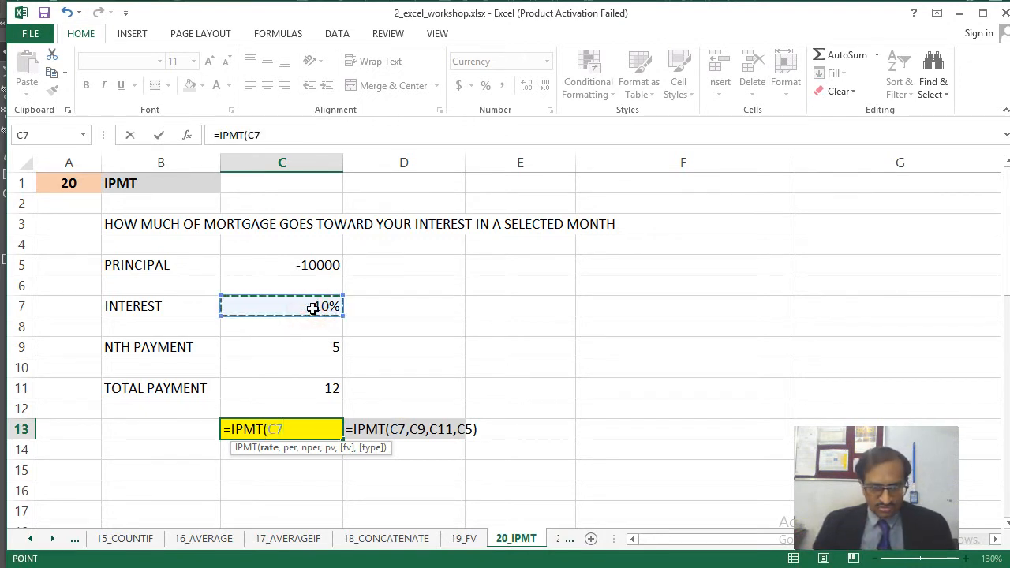
text(,)
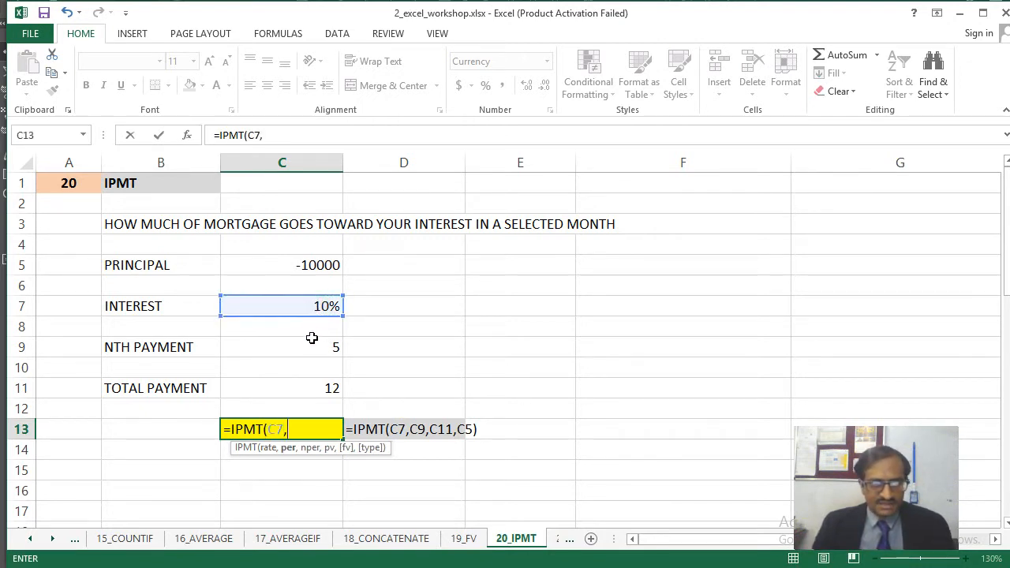
click(310, 353)
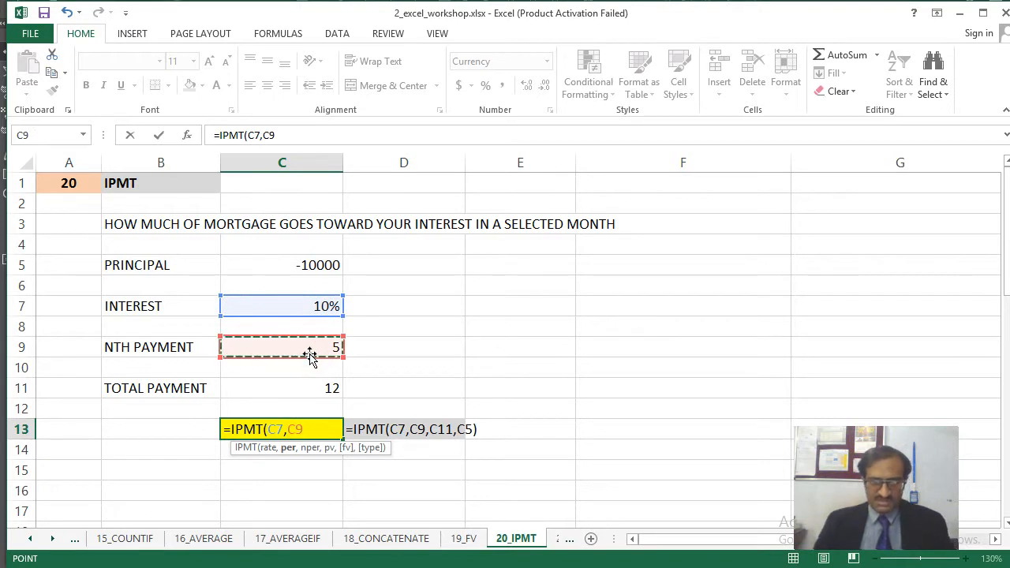
text(,)
click(319, 384)
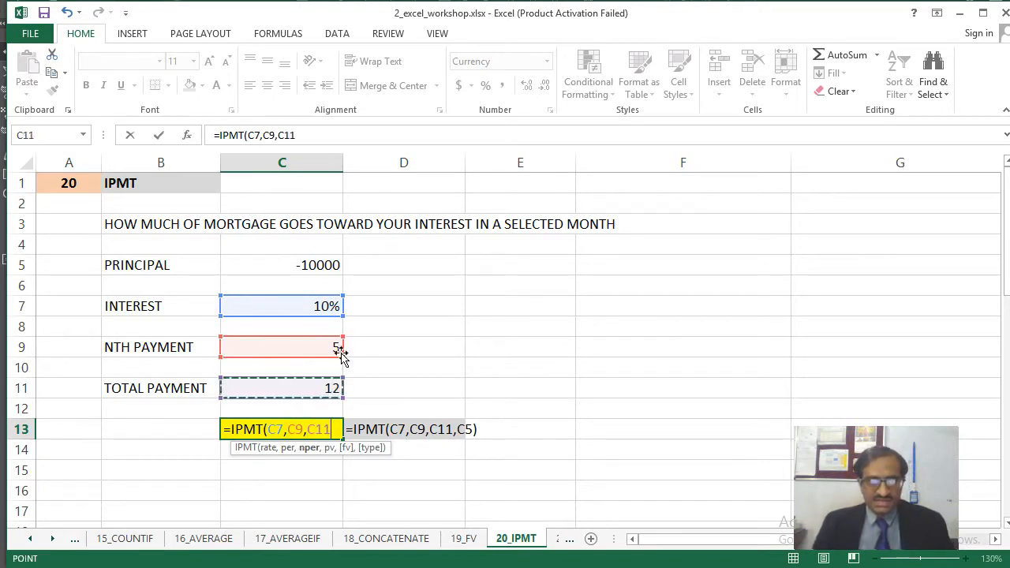
text(,)
click(328, 264)
text())
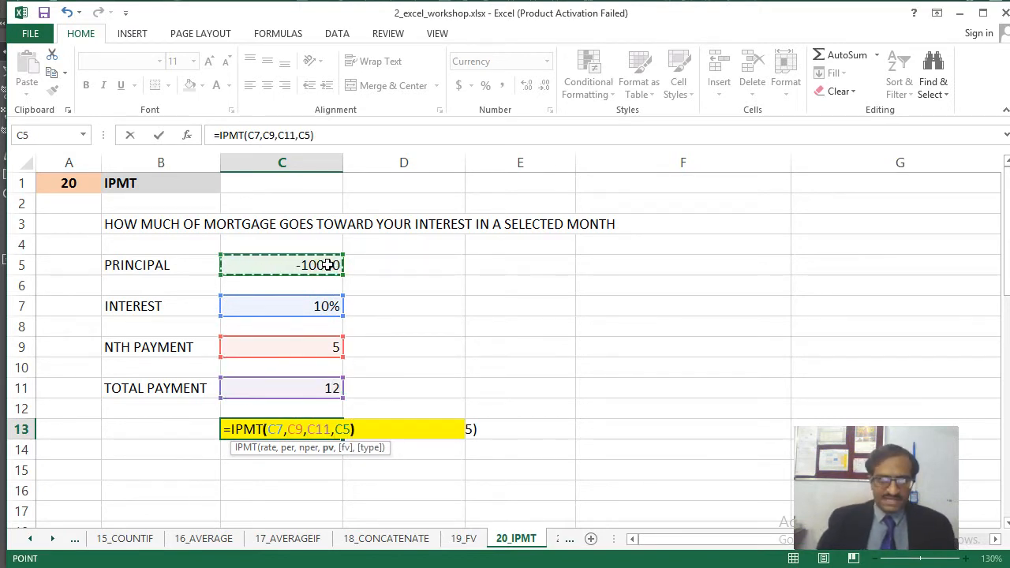
key(Return)
- Review the NTH PAYMENT value in C9 and the cells around it against the IPMT result in C13
key(Up)
key(Up)
key(Up)
key(Up)
key(Up)
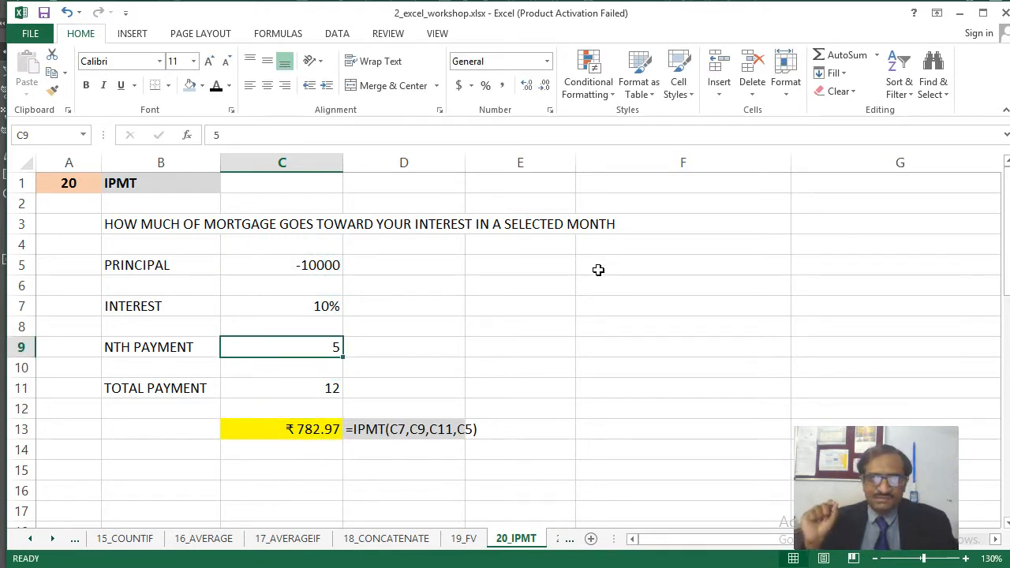
key(Down)
key(Down)
key(Down)
key(Down)
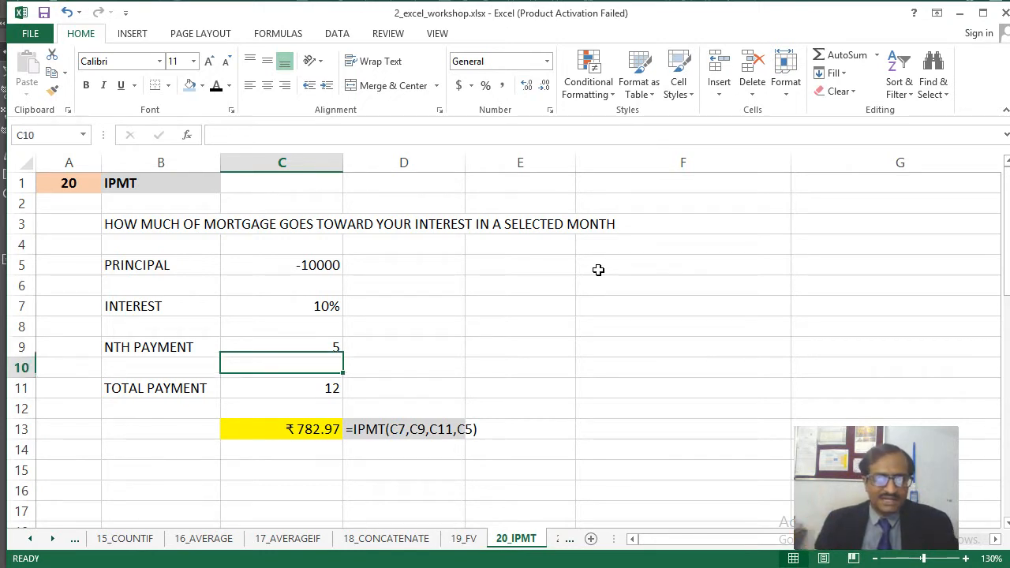
key(Up)
key(Up)
key(Up)
key(Up)
key(Up)
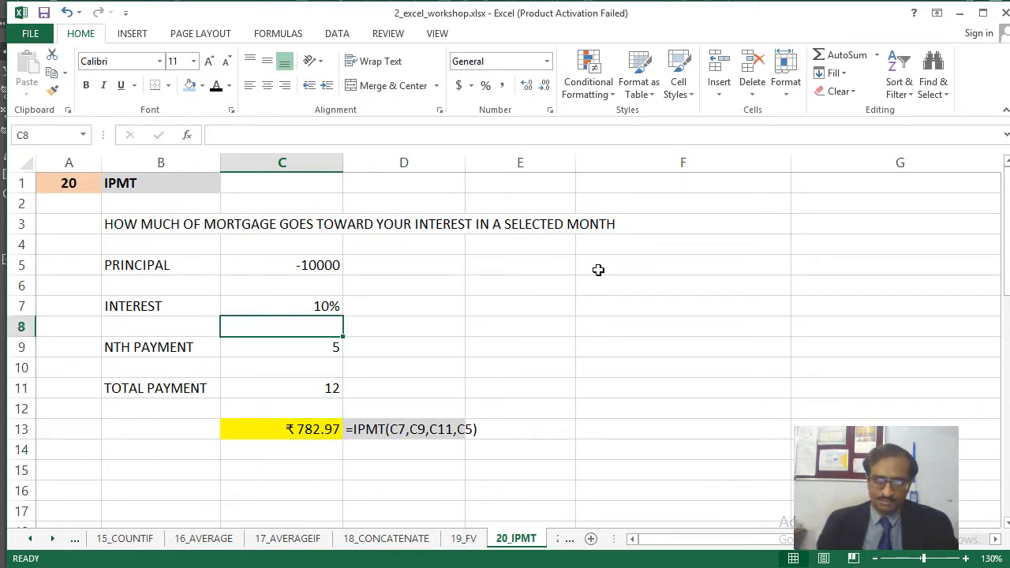
- Try 12 and 8 in turn as the NTH PAYMENT value in cell C9
key(Down)
text(12)
key(Up)
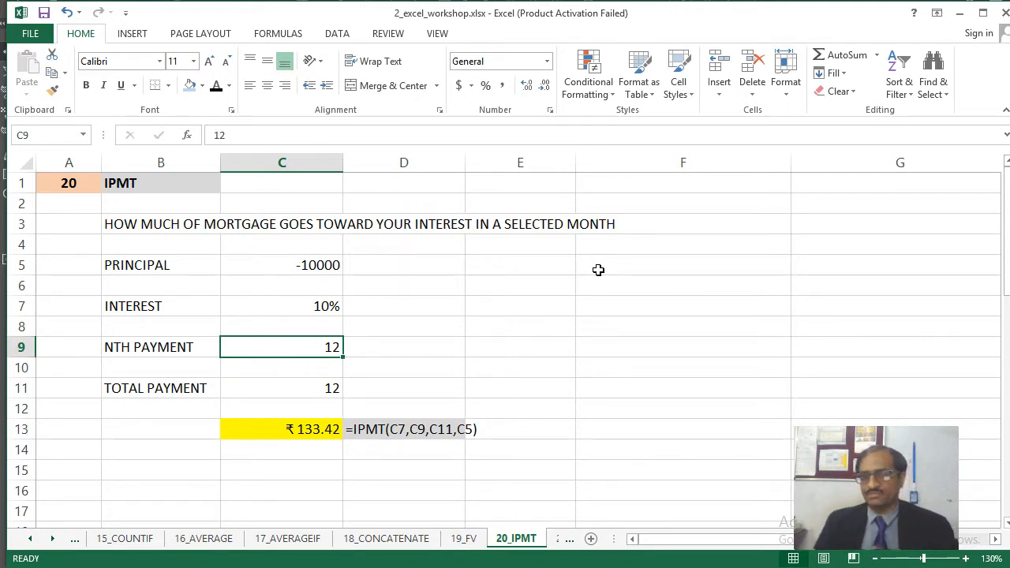
text(8)
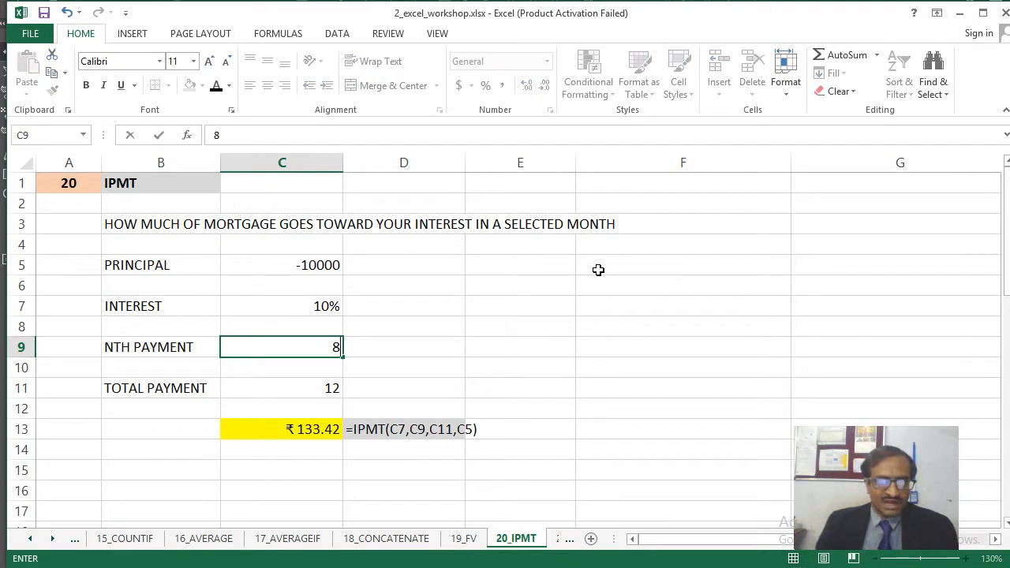
key(Return)
- Try 1 and 2 in turn as the NTH PAYMENT value in cell C9
key(Up)
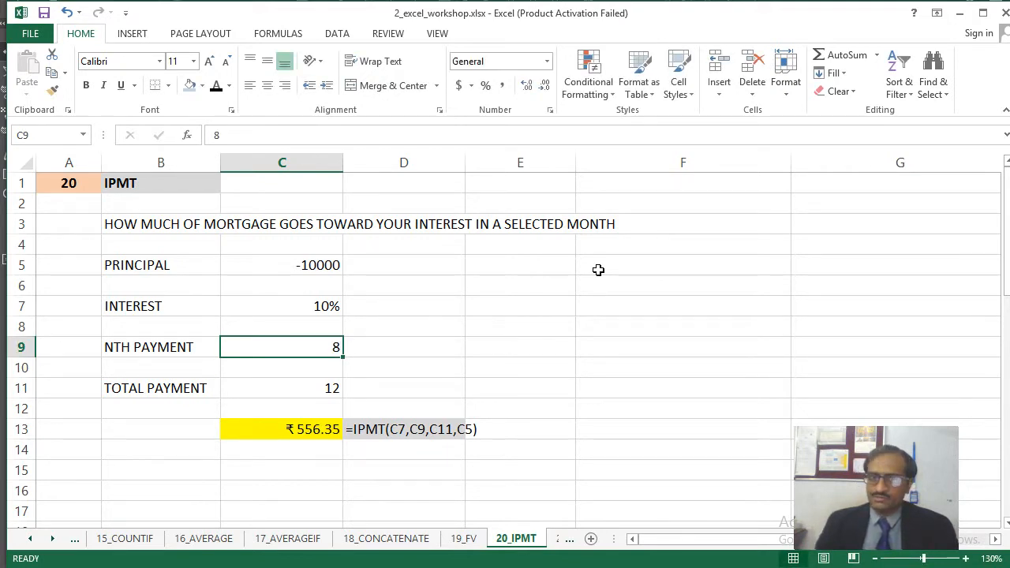
text(1)
key(Return)
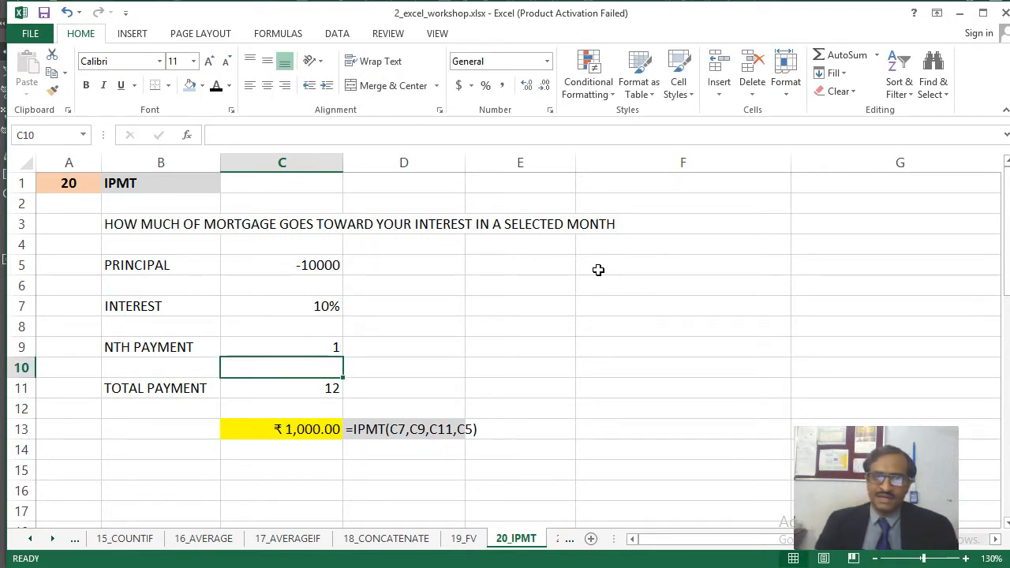
key(Up)
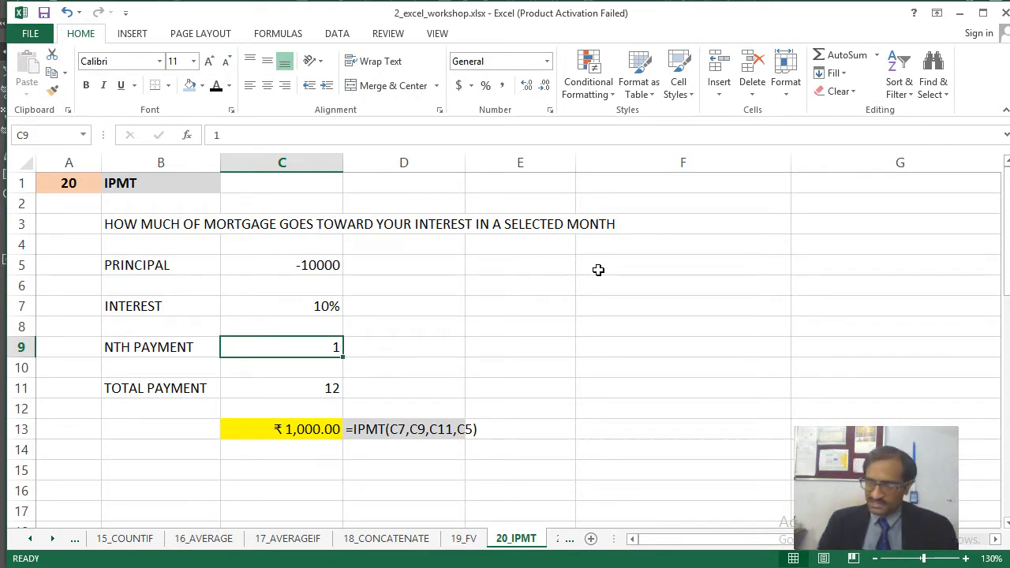
text(2)
key(Return)
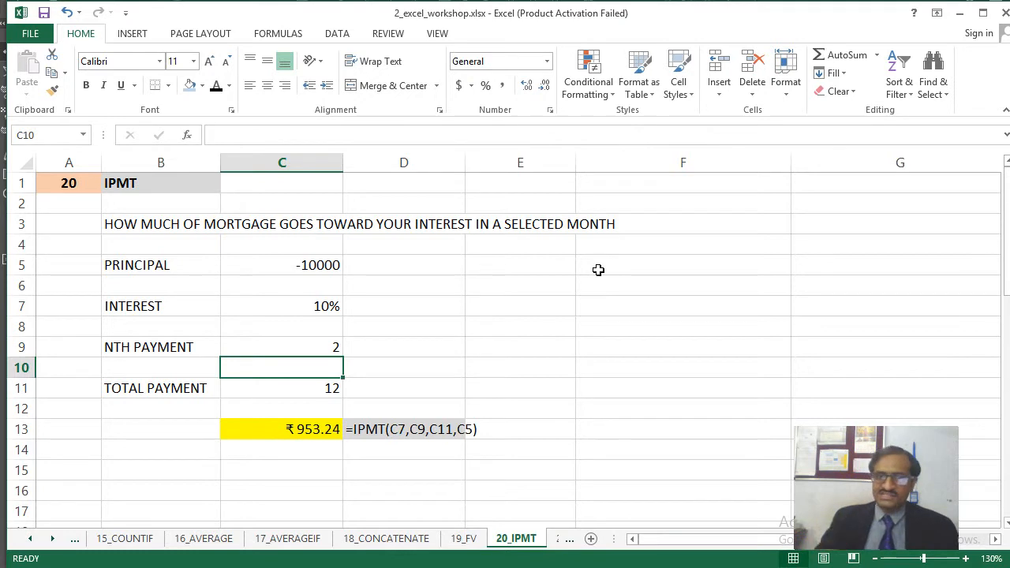
- Try 3 as the NTH PAYMENT value in cell C9, and finish with the value set to 4
key(Up)
text(3)
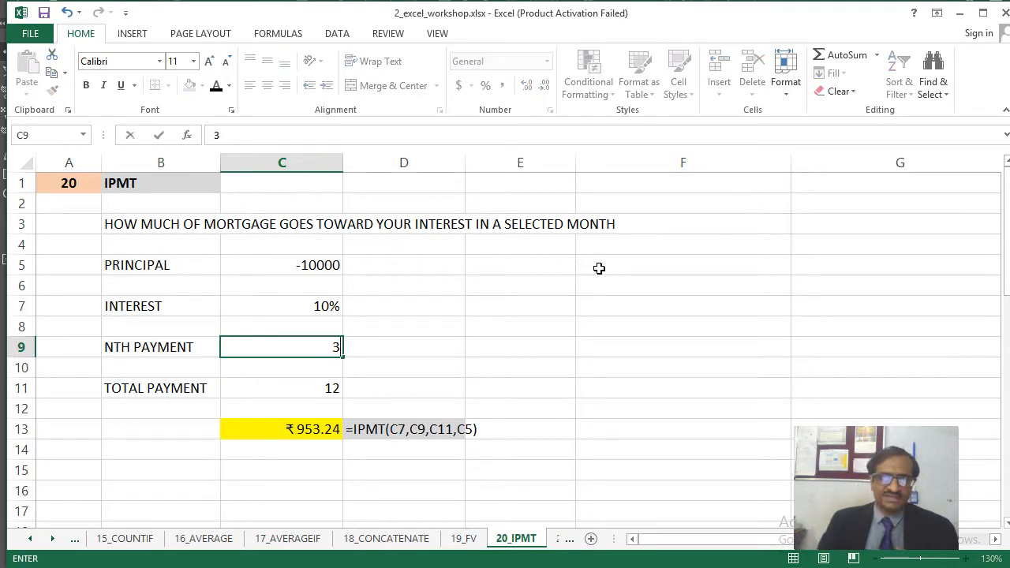
key(Return)
key(Up)
text(4)
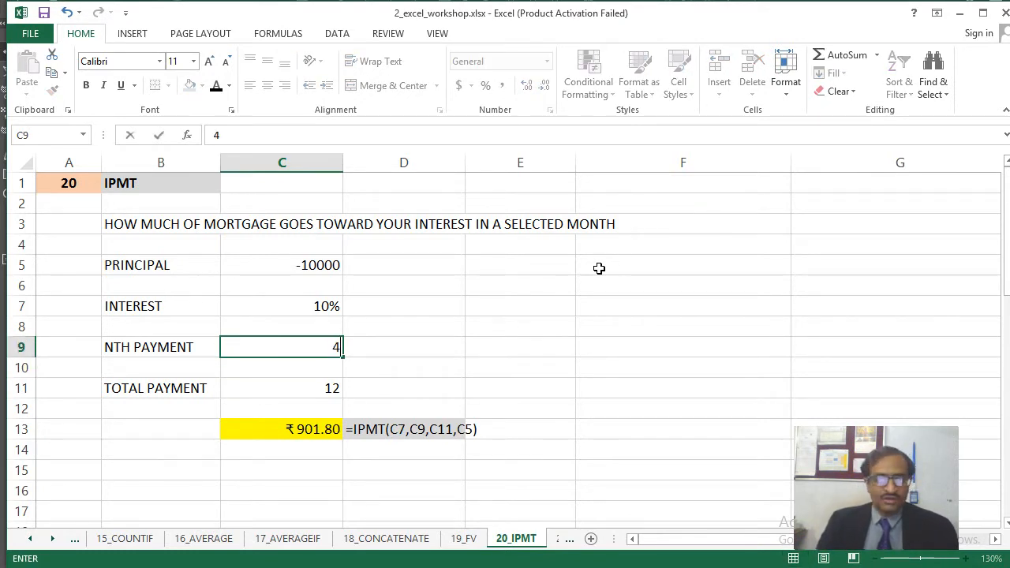
key(Return)
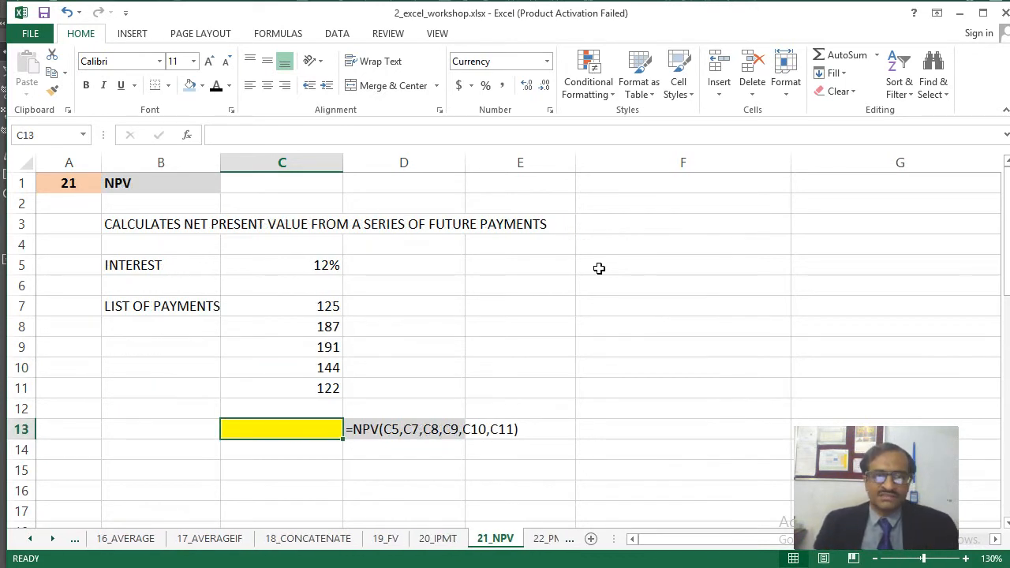
- Review the interest rate in C5 and the list of payments in C7 to C11 on the 21_NPV sheet
key(Up)
key(Up)
key(Up)
key(Up)
key(Up)
key(Up)
key(Up)
key(Up)
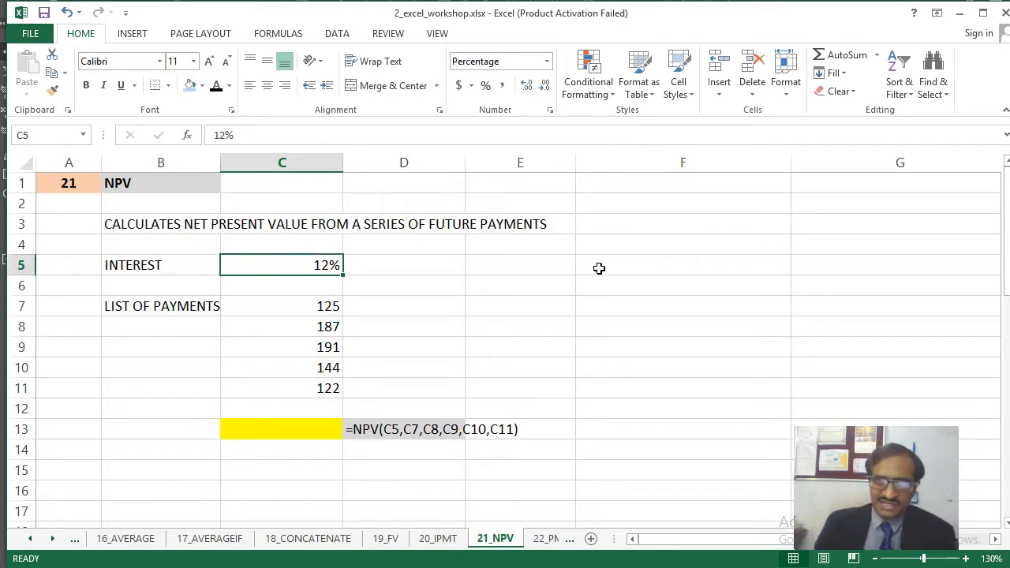
key(Down)
key(Down)
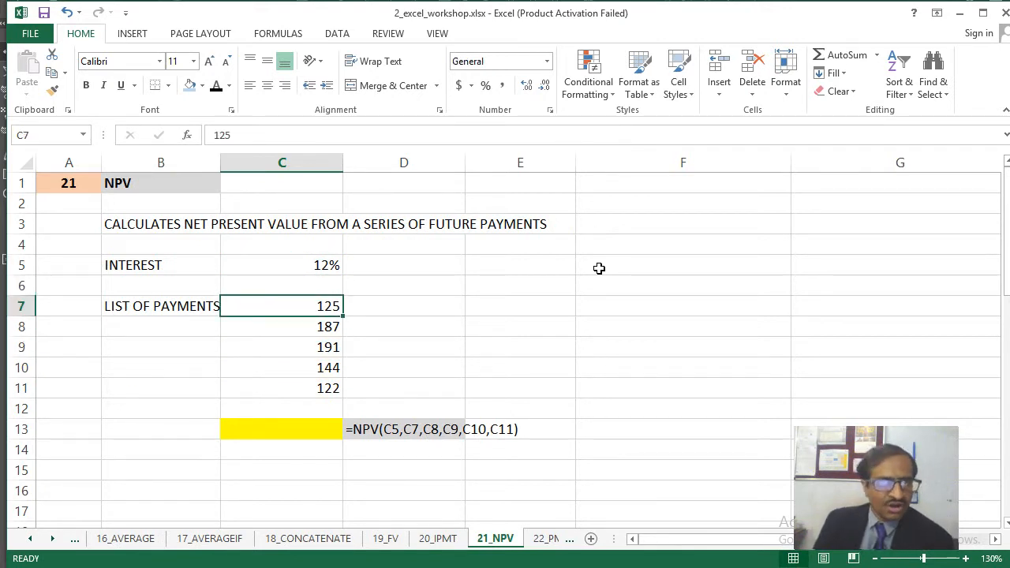
key(Down)
key(Down)
key(Down)
key(Down)
key(Down)
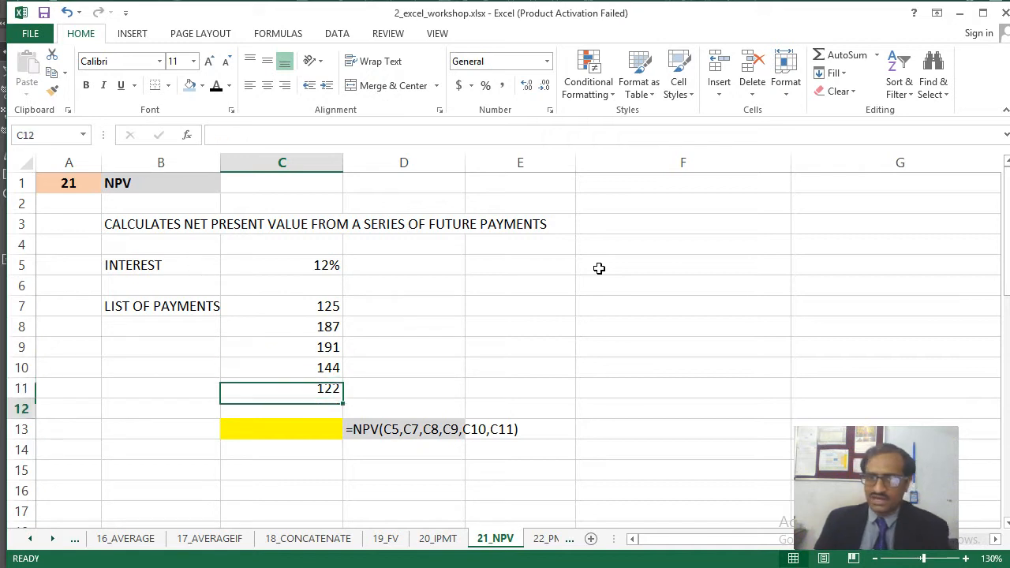
- Enter the net present value formula =NPV(C7,C8,C9,C10,C11) in cell C13
key(Down)
text(=)
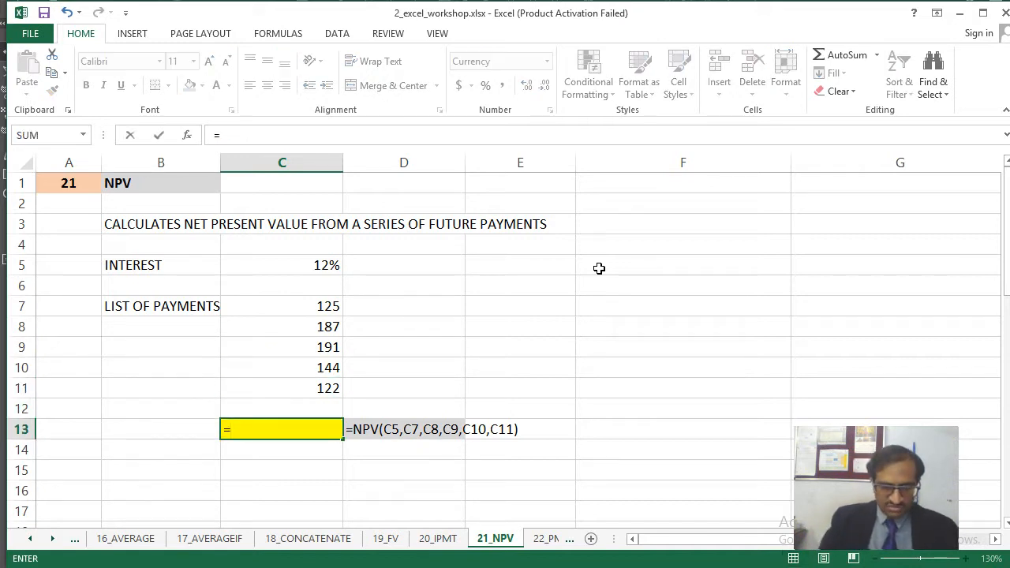
text(NPV()
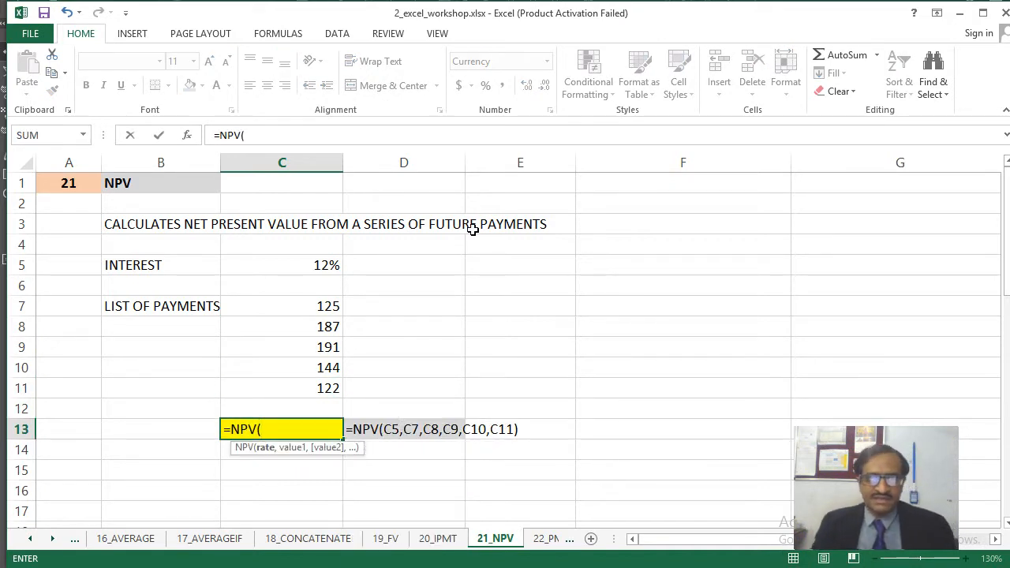
click(320, 315)
text(,)
click(321, 326)
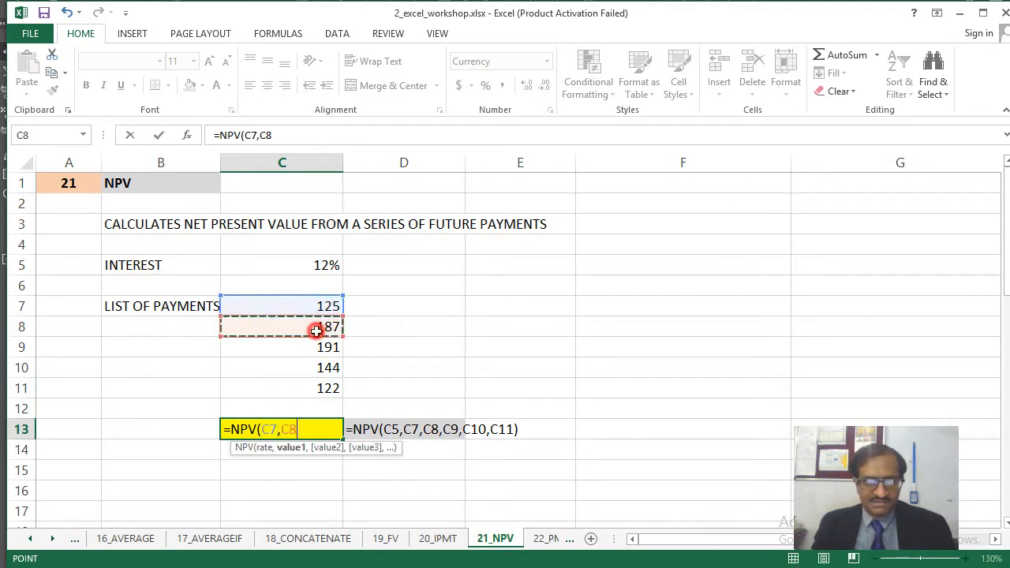
text(,)
click(315, 355)
text(,)
click(315, 368)
text(,)
click(312, 388)
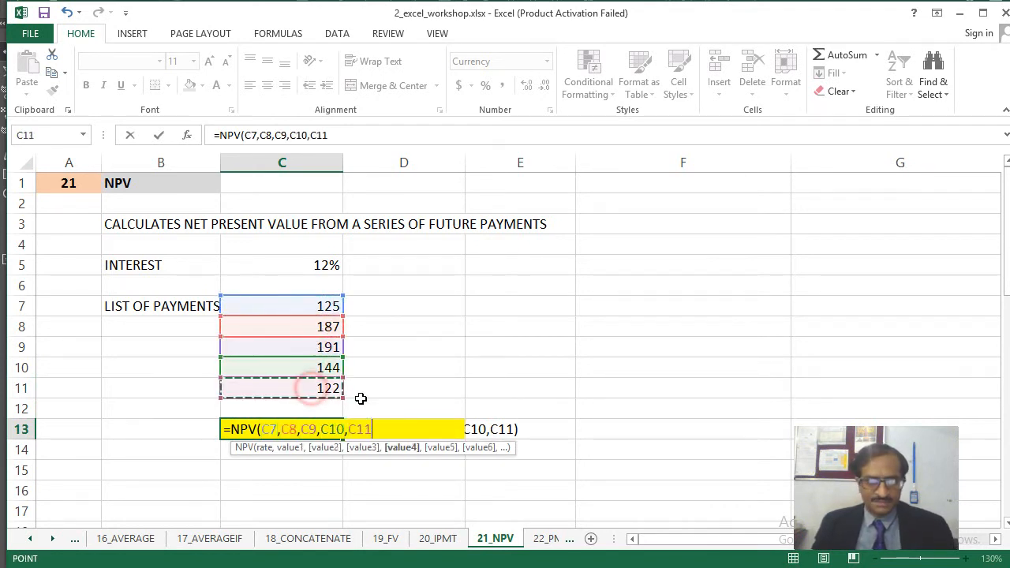
text())
key(Return)
- Inspect which cells the NPV formula in C13 references without changing it
key(Up)
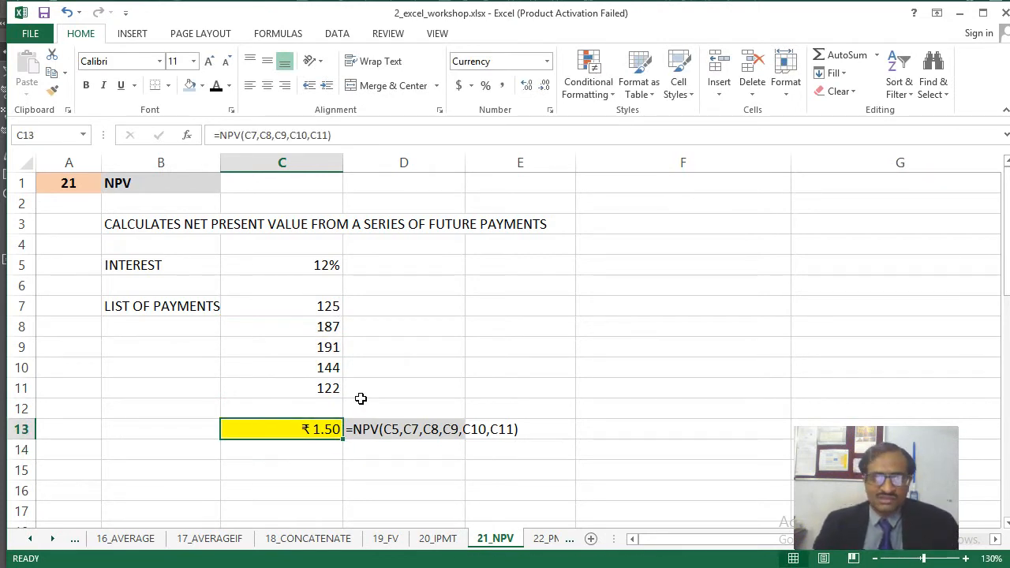
key(F2)
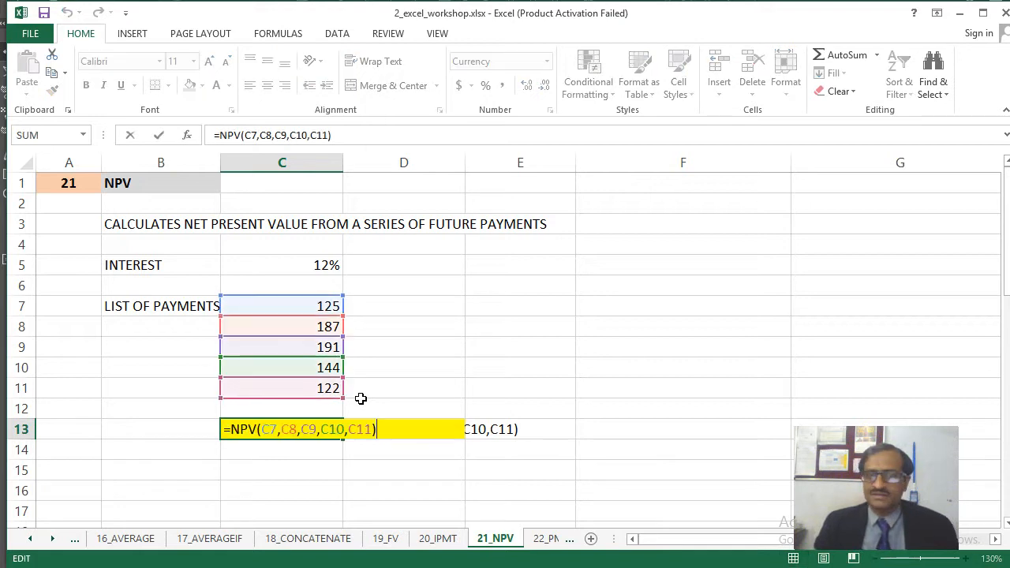
key(Escape)
- Change the last two payments in the list, setting C11 to 1800 and C10 to 1250
key(Up)
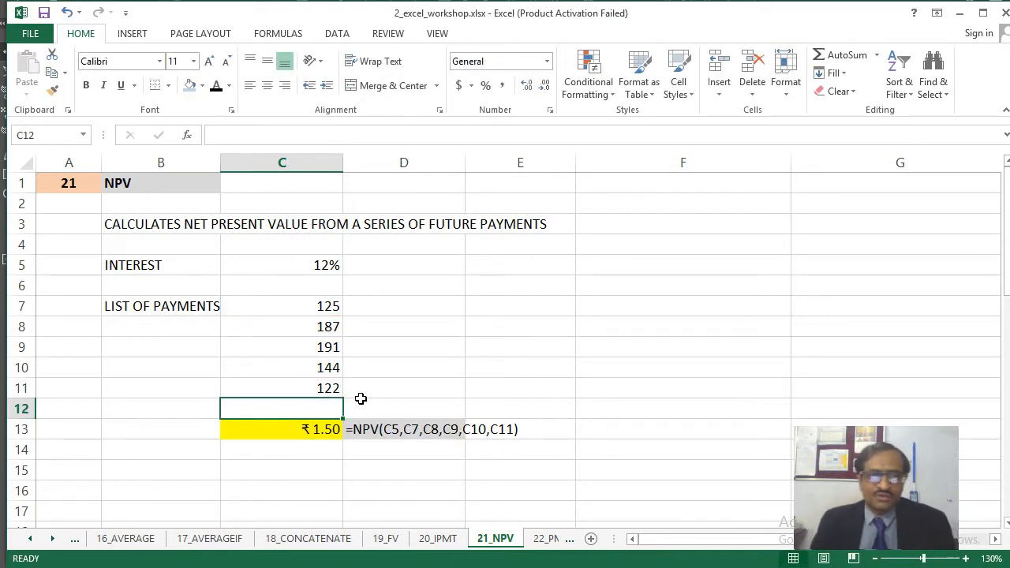
key(Up)
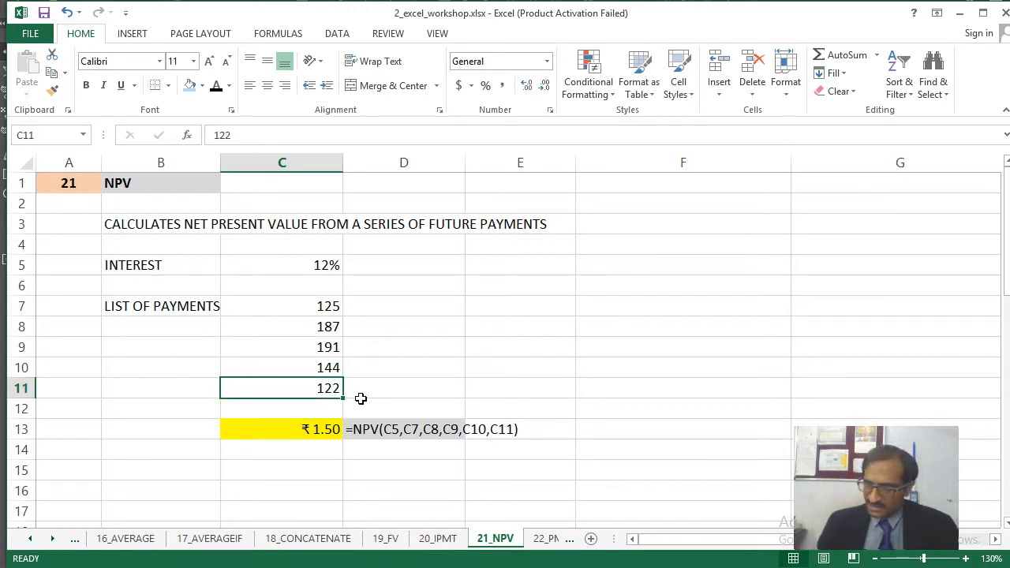
text(1800)
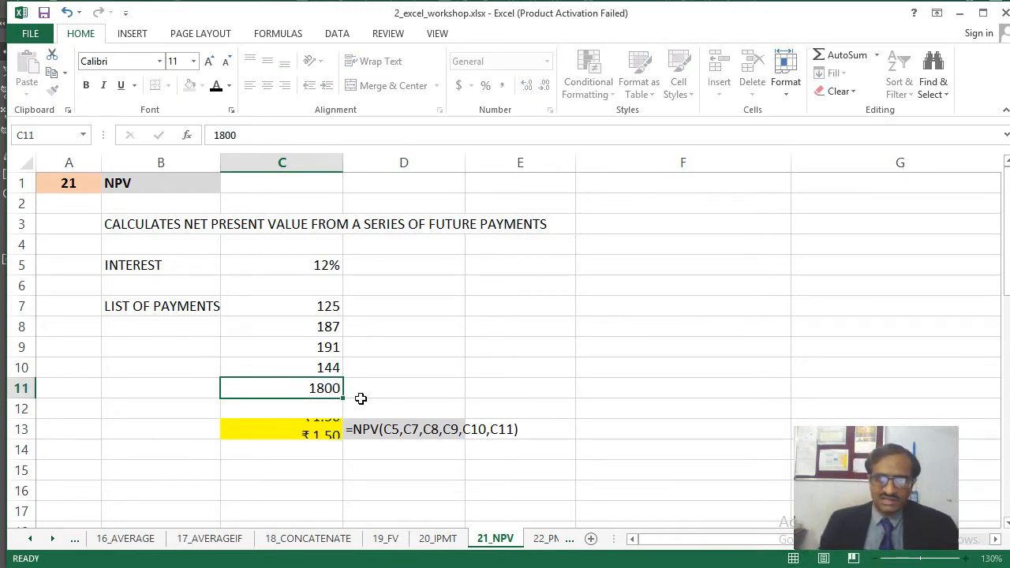
key(Return)
key(Up)
key(Up)
text(1250)
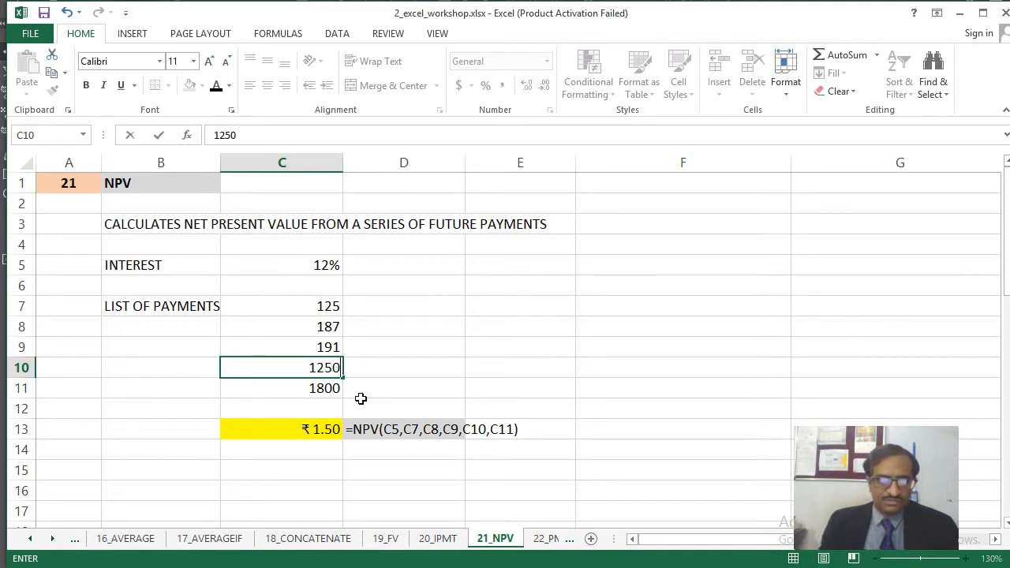
key(Return)
- Set the payment in C9 to 1544 and the one in C8 to 1870, ending on cell C7
key(Up)
key(Up)
text(1544)
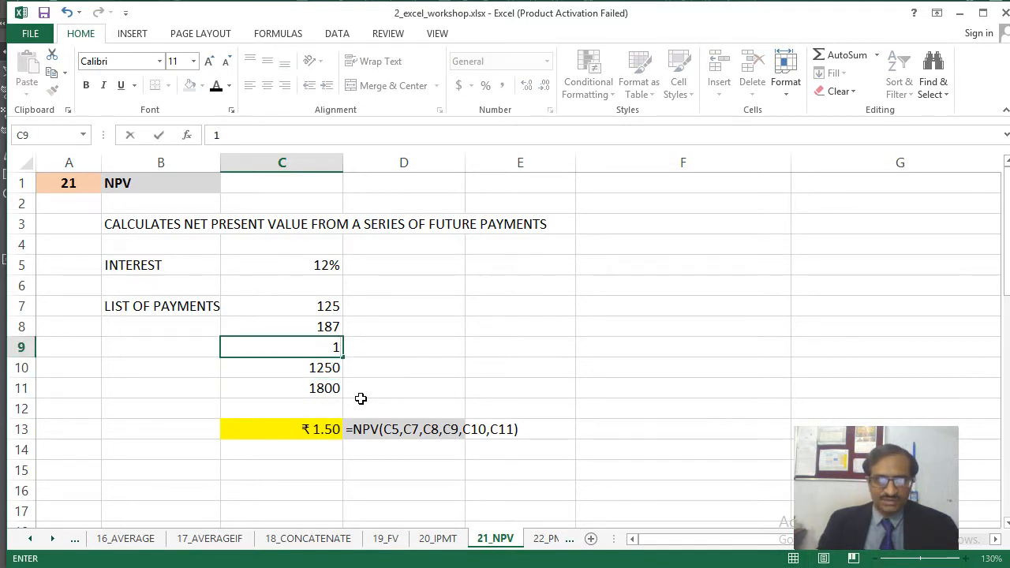
key(Return)
key(Up)
key(Up)
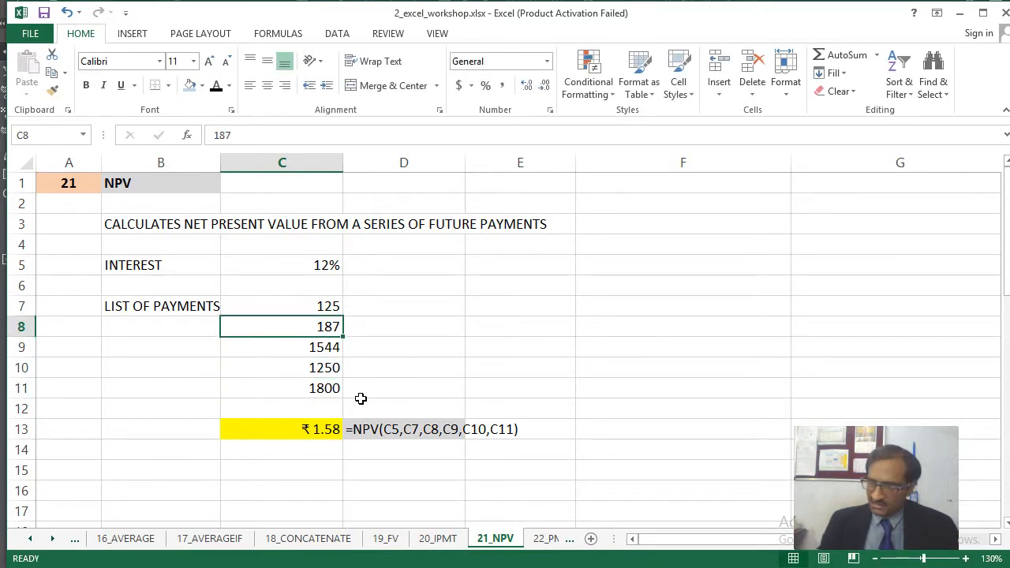
text(1870)
key(Return)
key(Up)
key(Up)
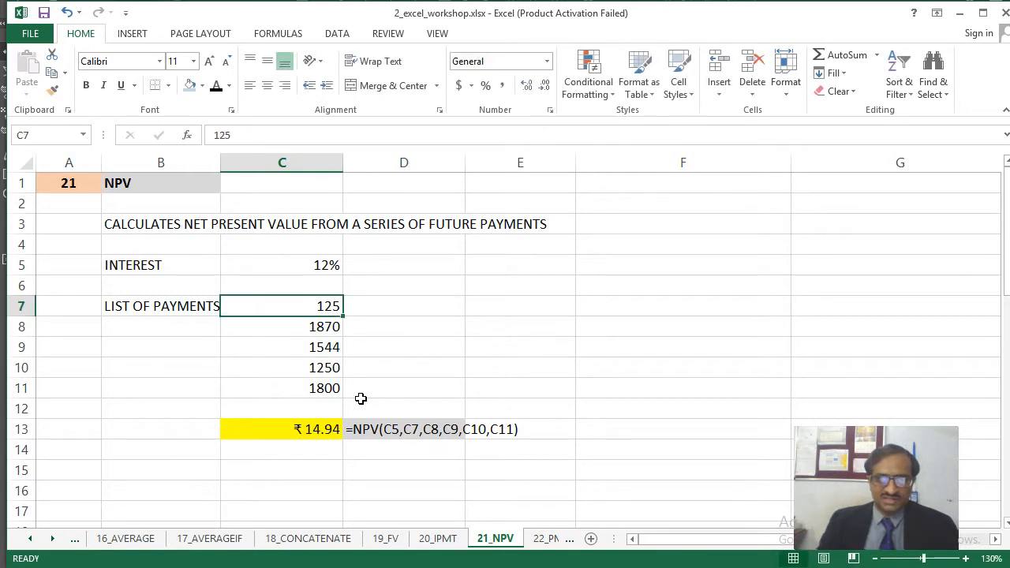
- Set the first payment in C7 to 1960 and check the NPV result in C13
text(1960)
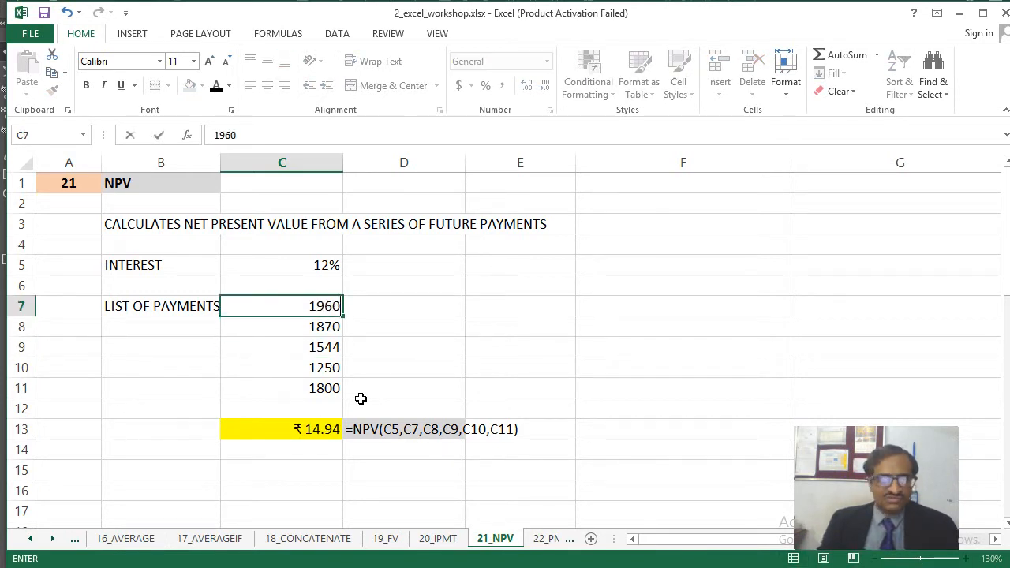
key(Return)
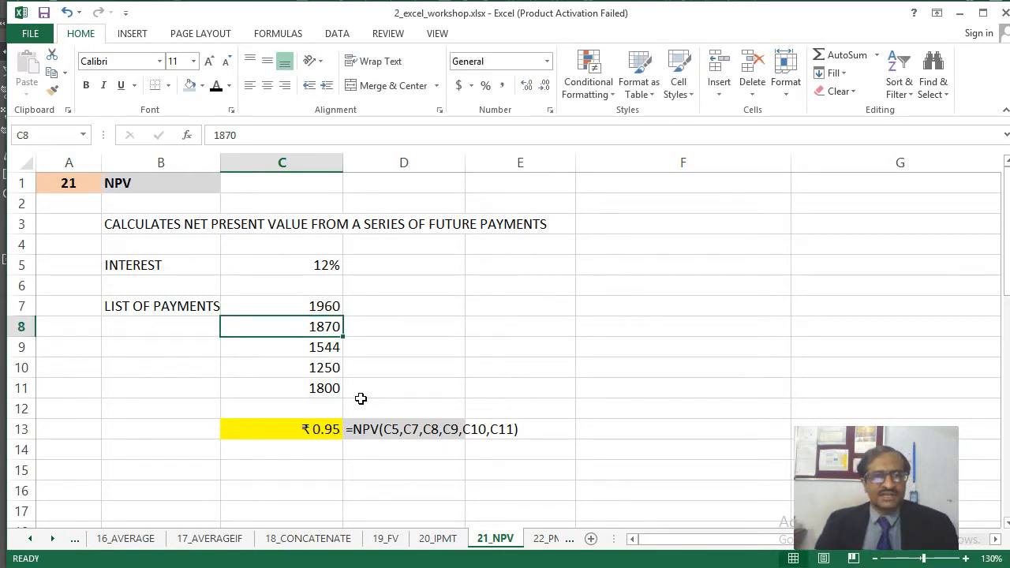
key(Up)
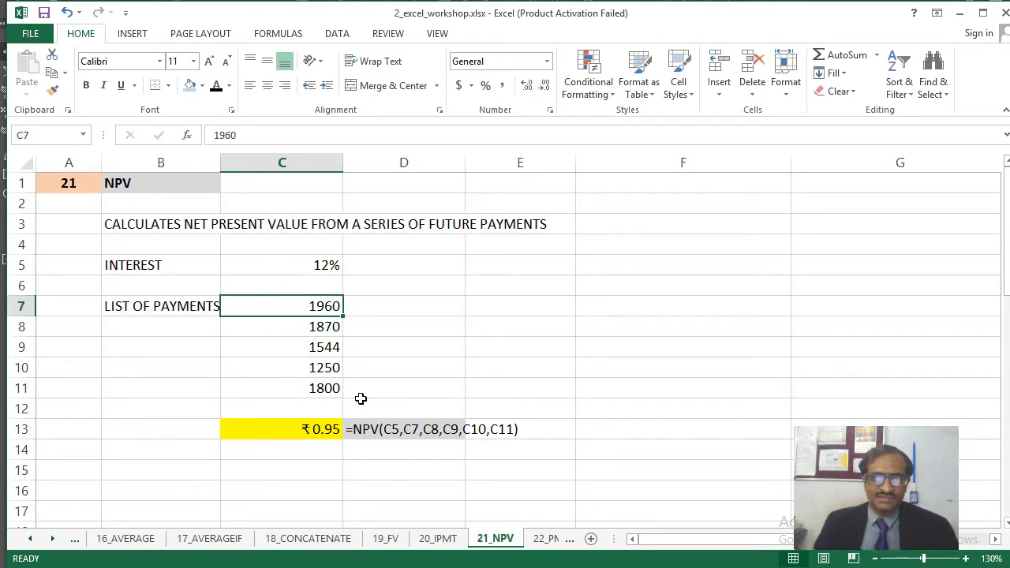
key(Down)
key(Down)
key(Down)
key(Down)
key(Down)
key(Down)
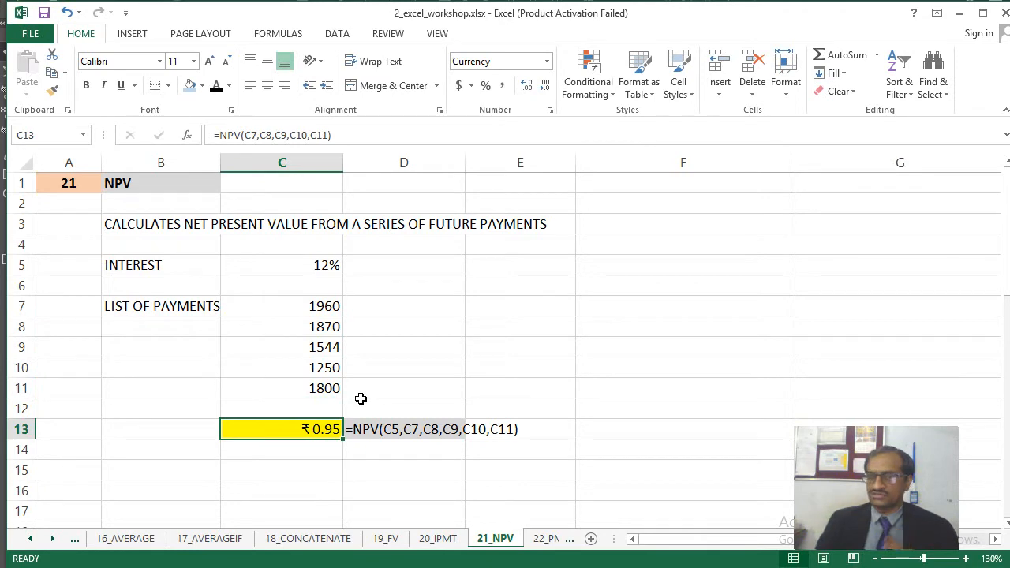
- Switch to the 22_PMT sheet and review its description, principal, interest and number of instalments
key(ctrl+Page_Down)
key(Up)
key(Up)
key(Up)
key(Up)
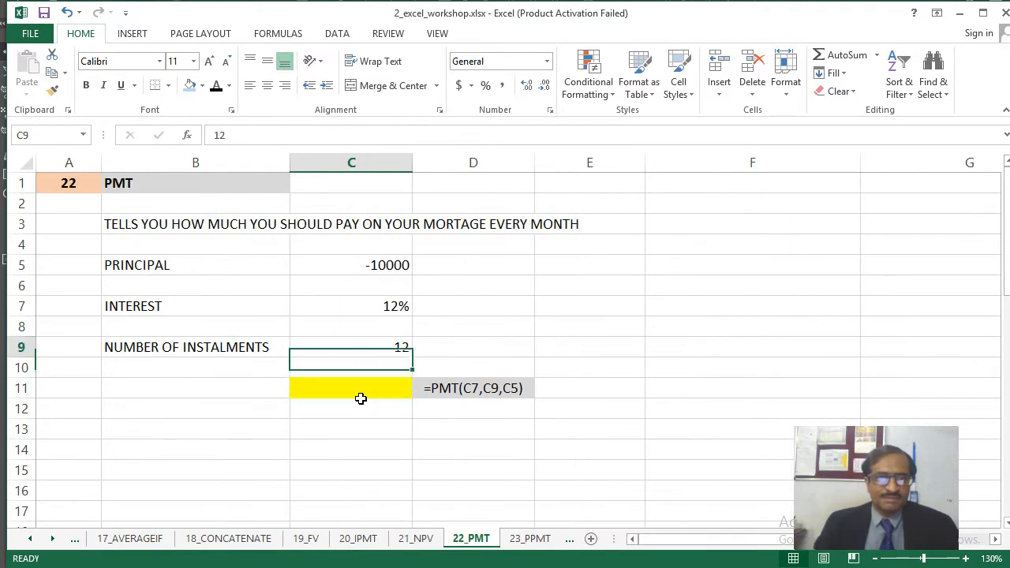
key(Up)
key(Up)
key(Up)
key(Up)
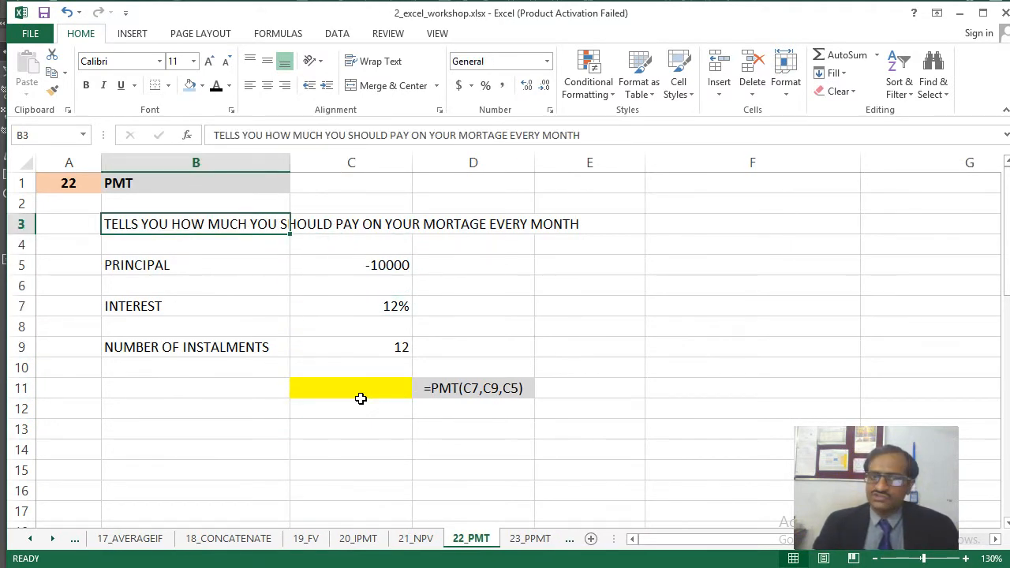
key(Right)
key(Down)
key(Down)
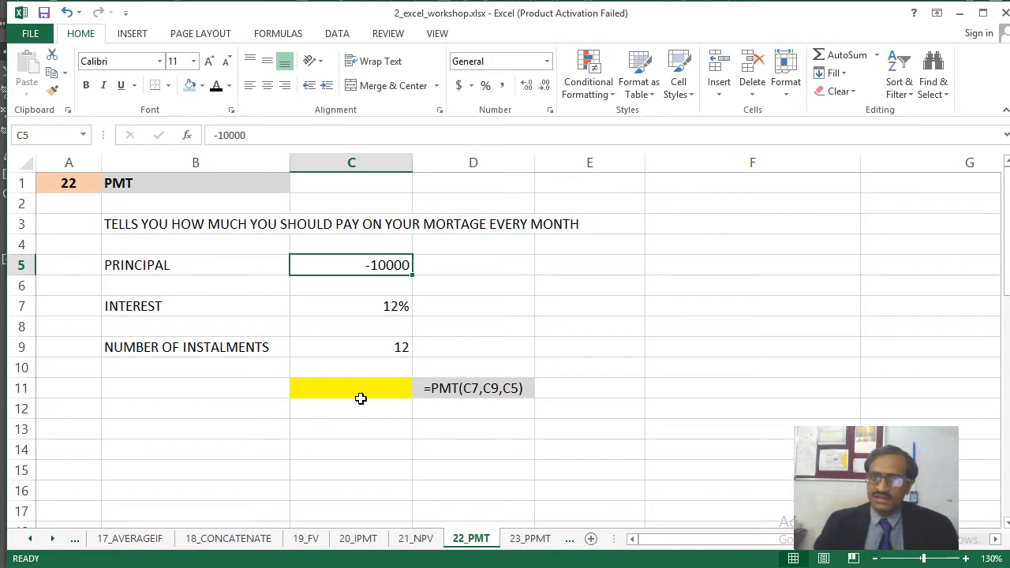
key(Down)
key(Down)
key(Down)
key(Down)
key(Down)
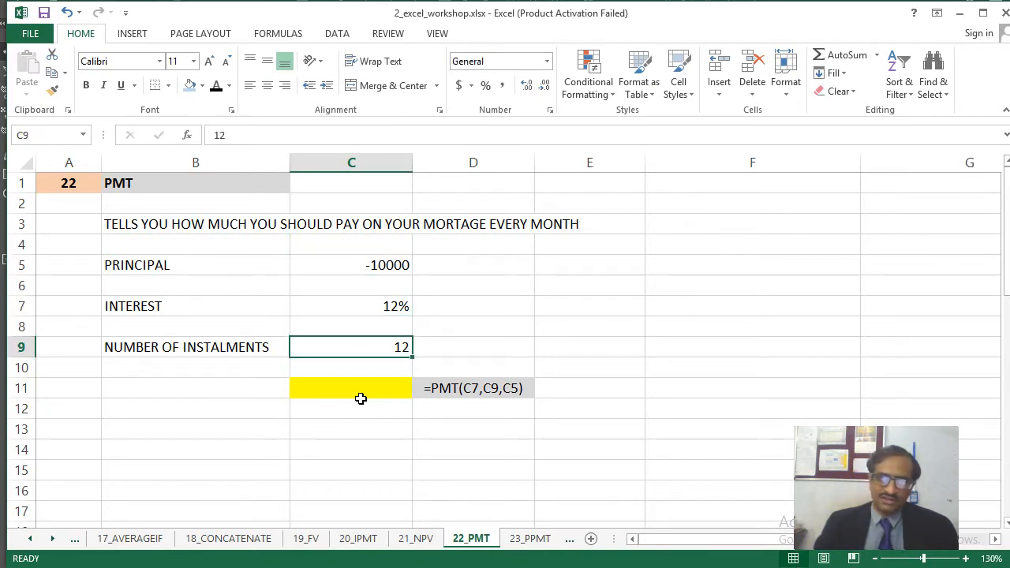
- Enter the monthly payment formula =PMT(C7,C9,C5) in cell C11
key(Down)
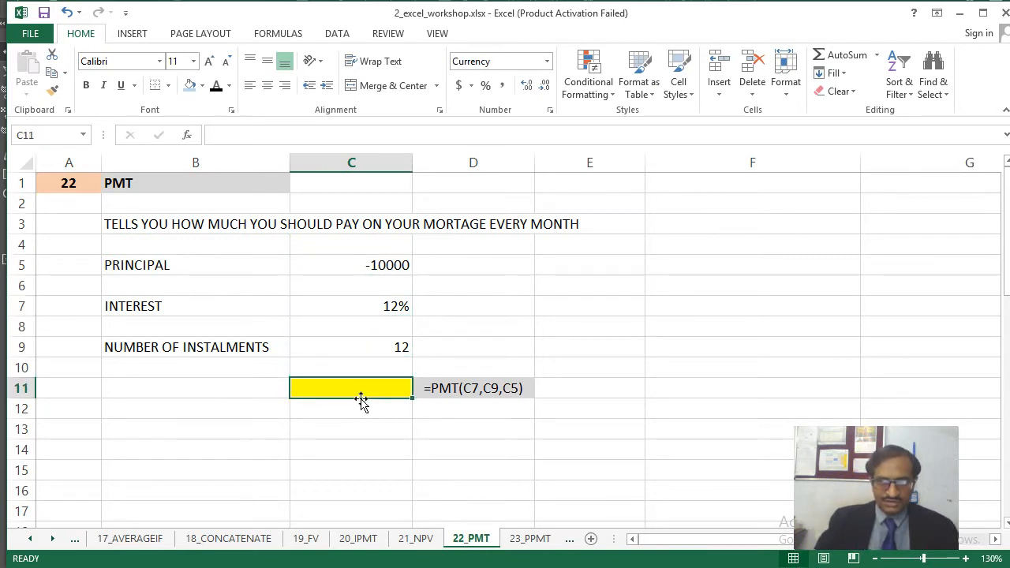
text(=PMT()
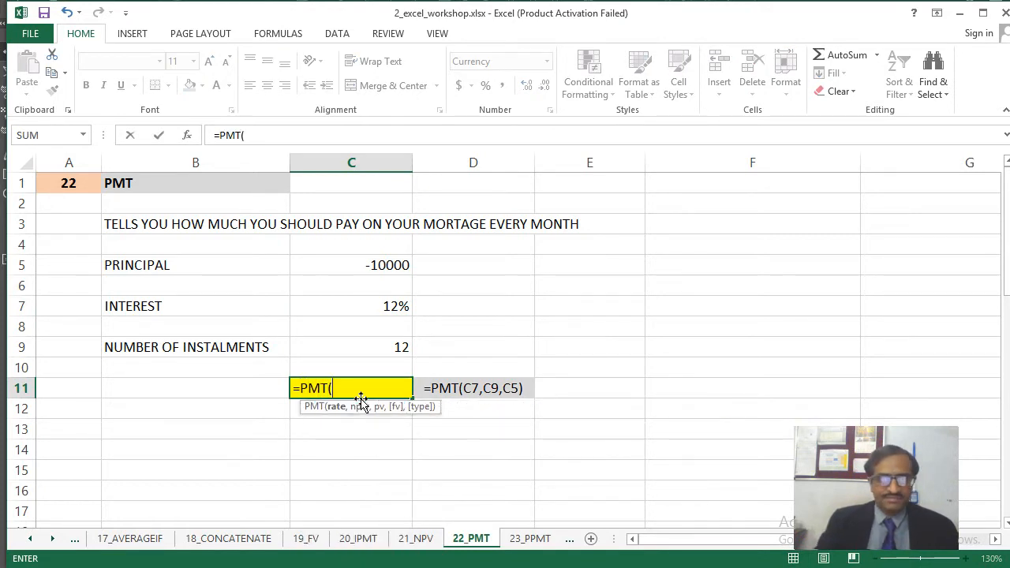
click(372, 304)
text(,)
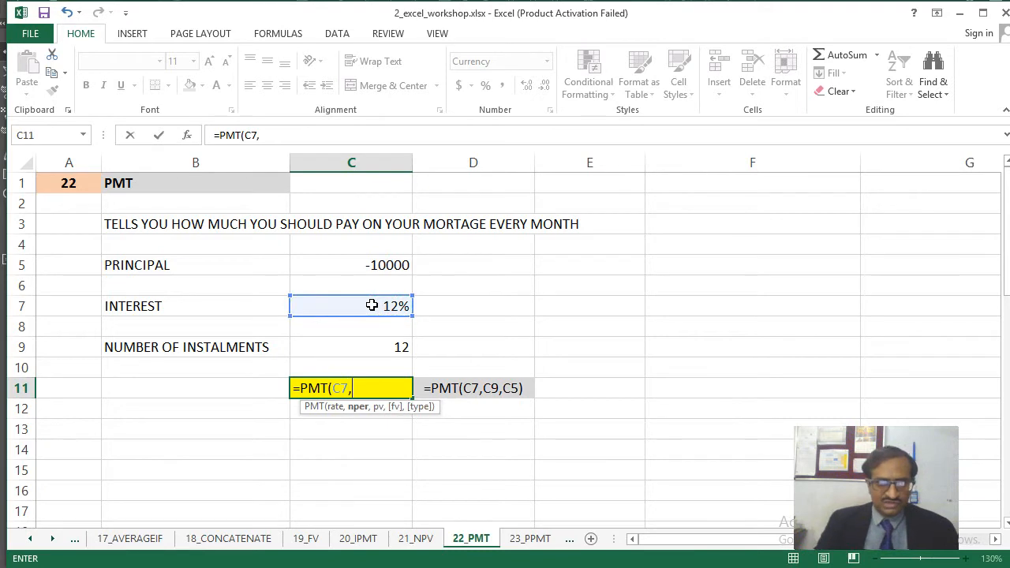
click(374, 347)
text(,)
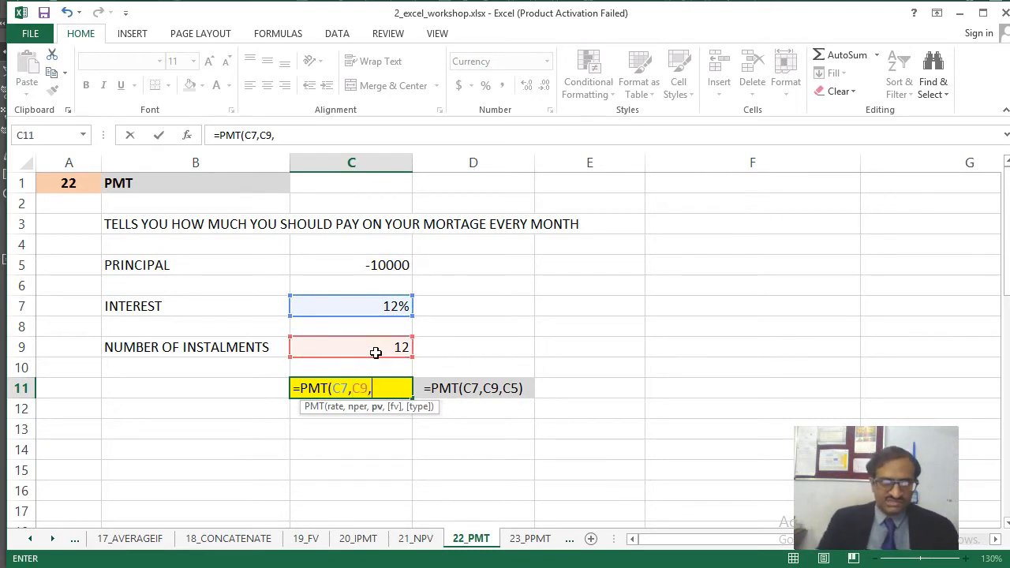
click(399, 266)
text())
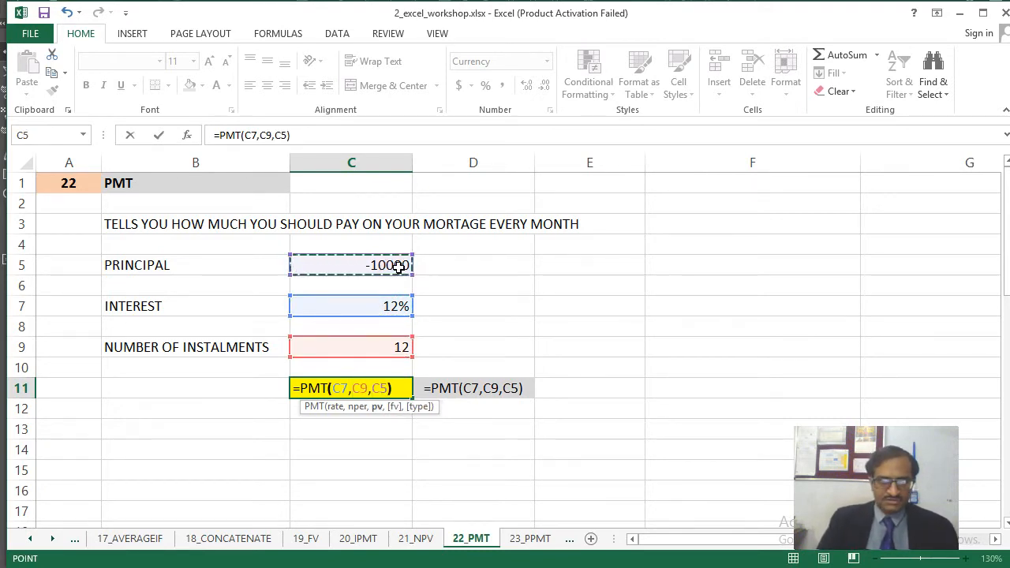
key(Return)
key(Up)
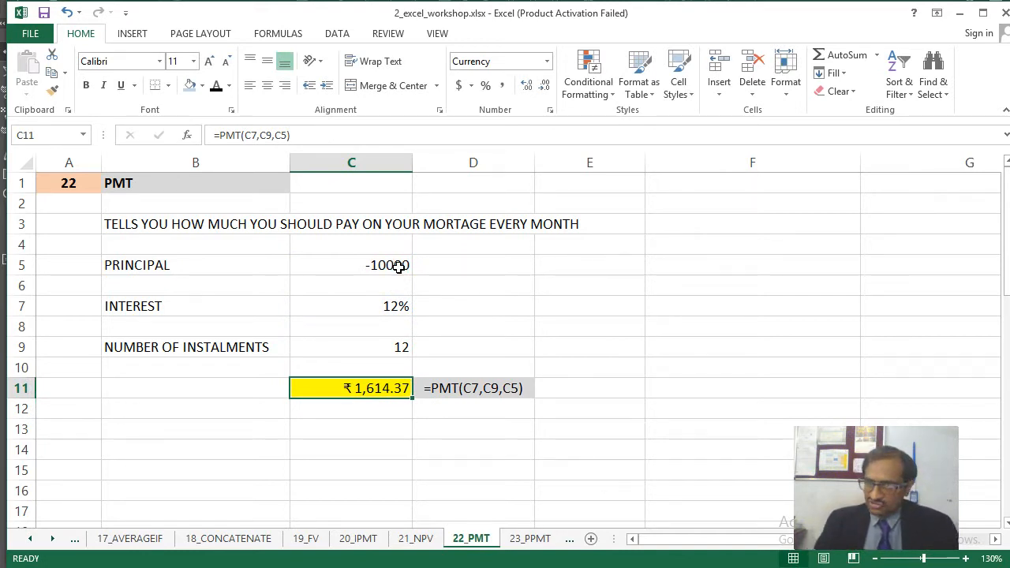
- Set the interest rate in C7 to 9% and return to the PMT result in C11
key(Up)
key(Up)
key(Up)
key(Up)
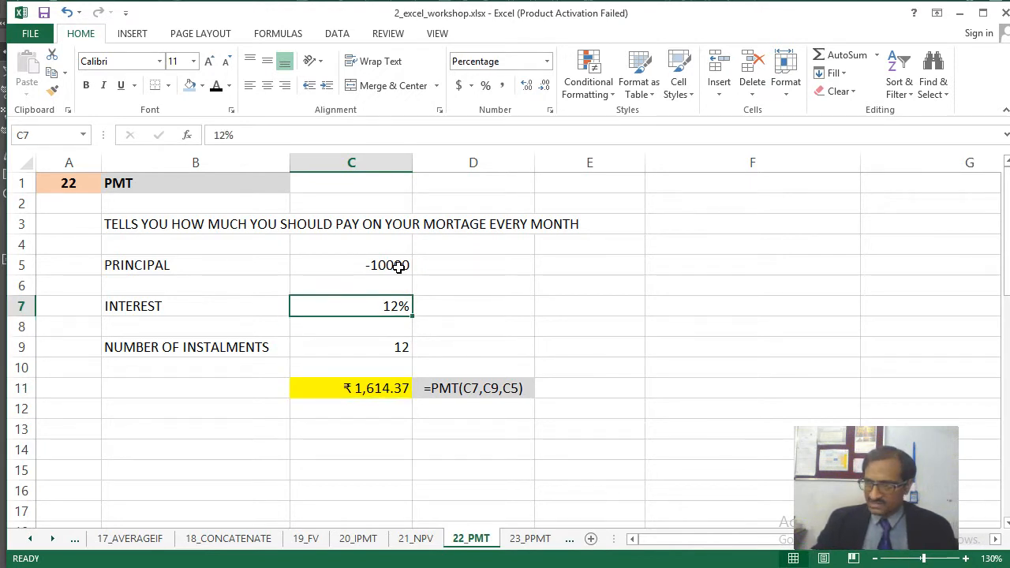
text(9)
key(Return)
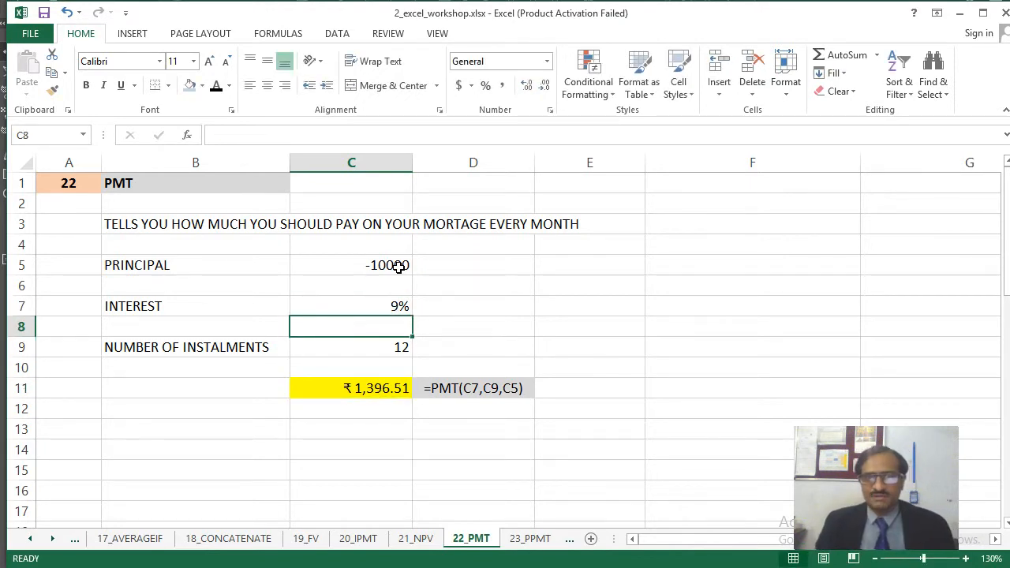
key(Down)
key(Down)
key(Down)
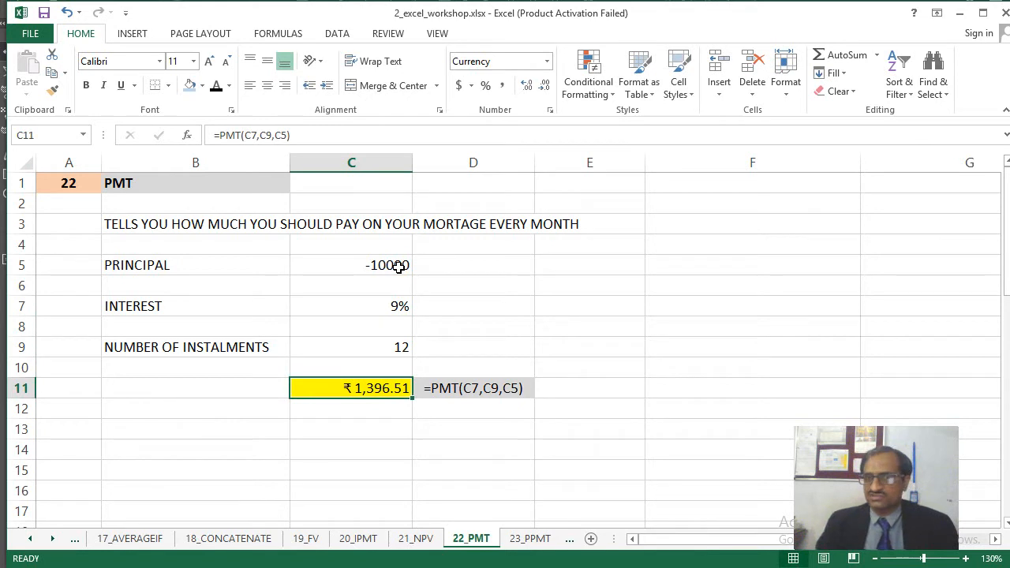
- Set the number of instalments in C9 to 6 and return to the PMT result in C11
key(Up)
key(Up)
text(6)
key(Return)
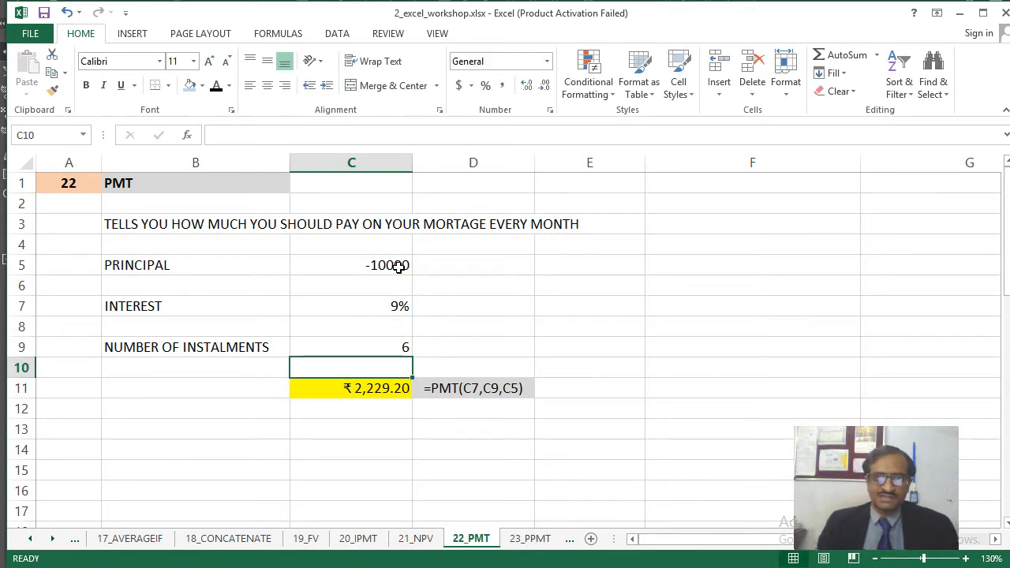
key(Up)
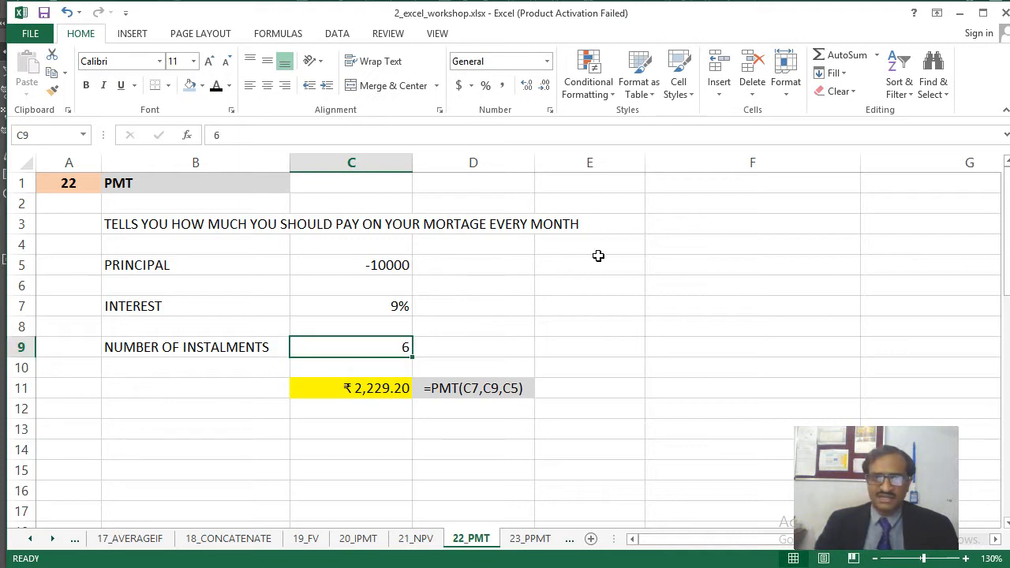
key(Down)
key(Down)
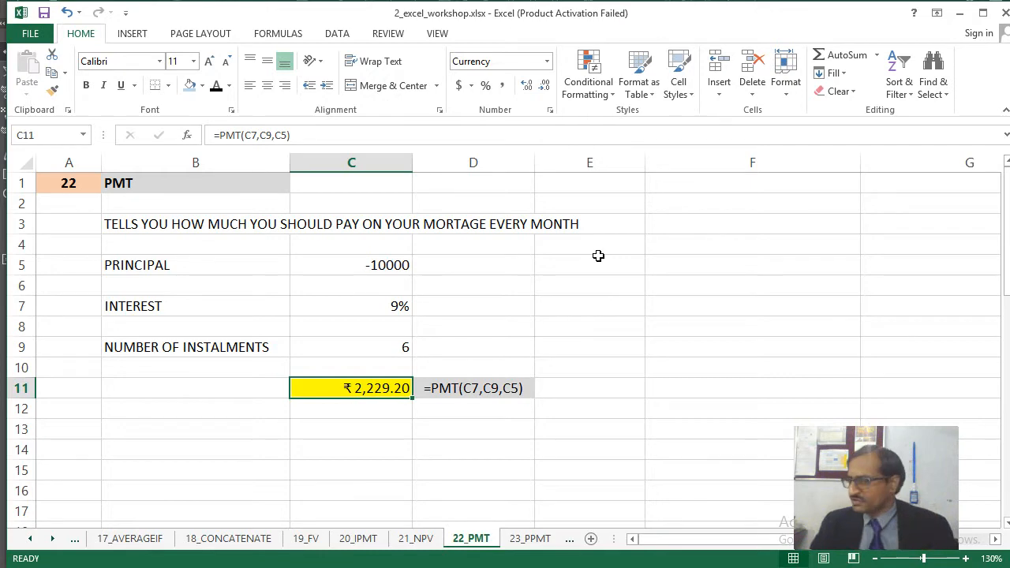
- Switch to the 23_PPMT sheet and review its principal, rate, nth instalment and total instalments
key(ctrl+Page_Down)
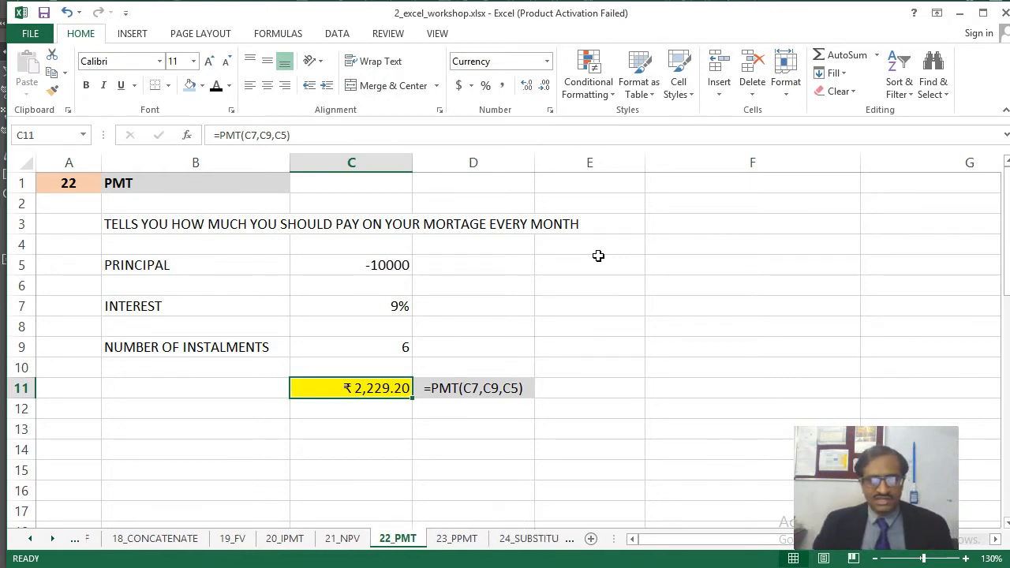
key(Up)
key(Up)
key(Up)
key(Up)
key(Up)
key(Up)
key(Up)
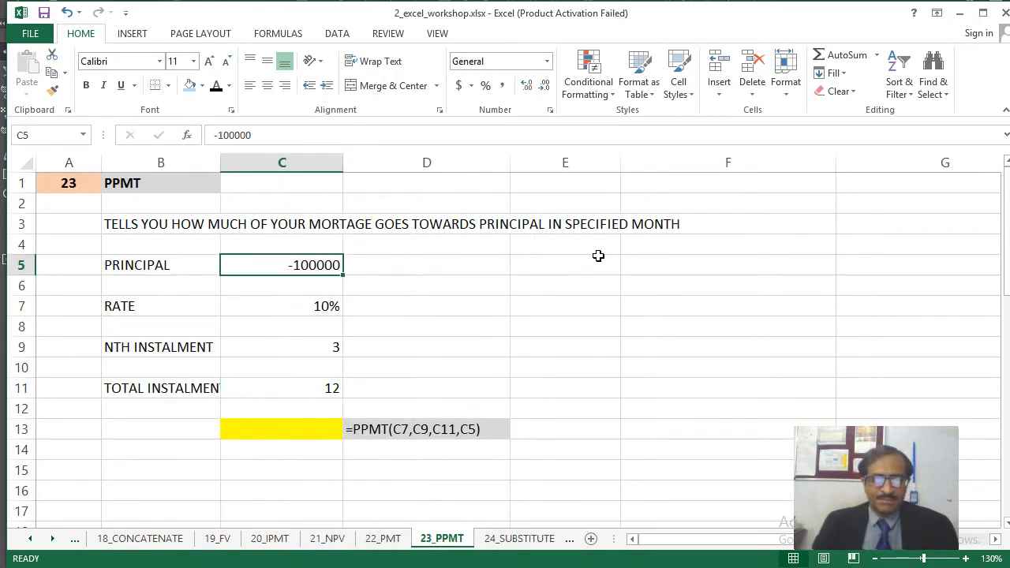
key(Down)
key(Down)
key(Down)
key(Down)
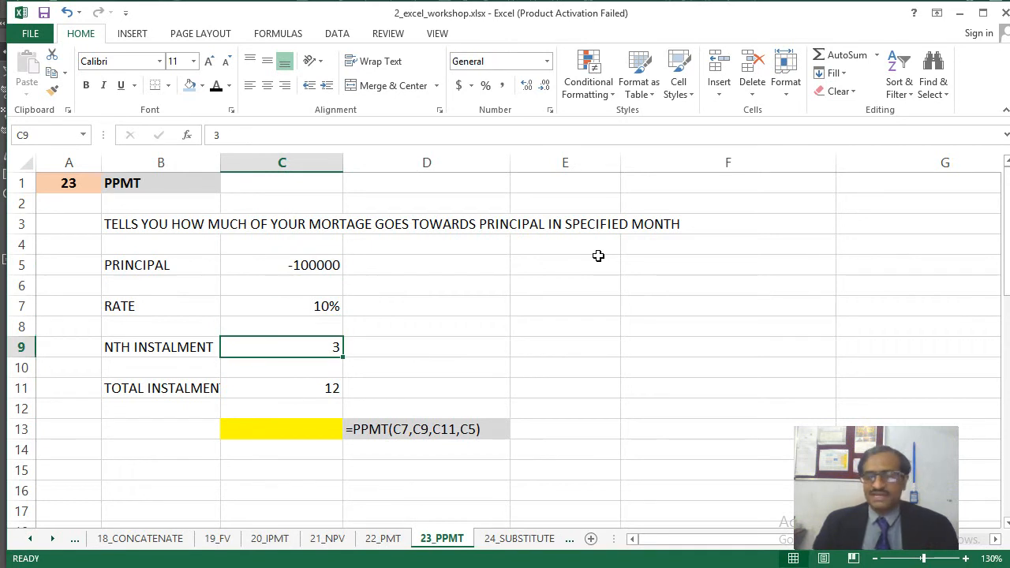
key(Down)
key(Down)
- Enter the principal payment formula =PPMT(C7,C9,C11,C5) in cell C13
key(Down)
key(Down)
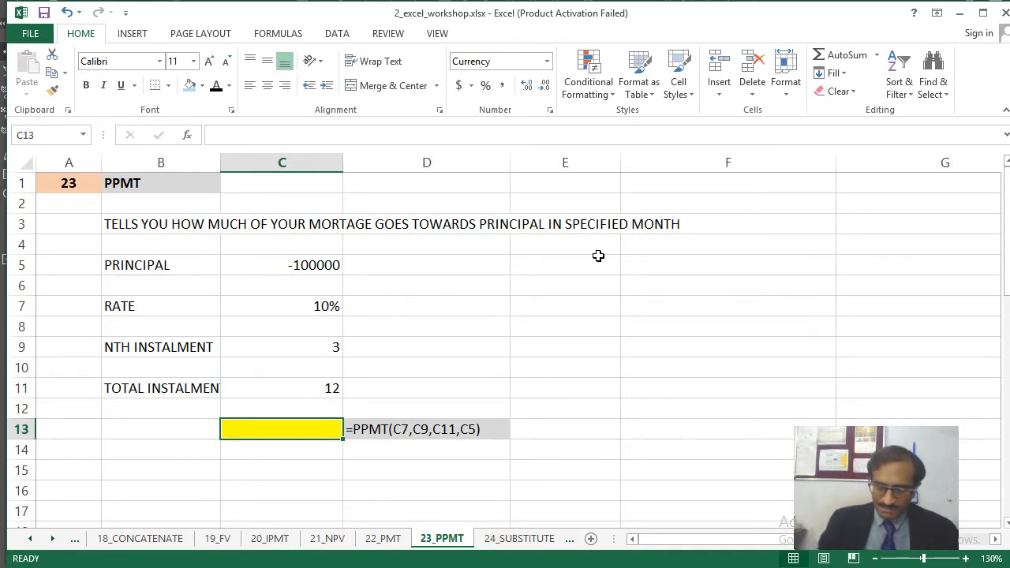
text(=PPMT()
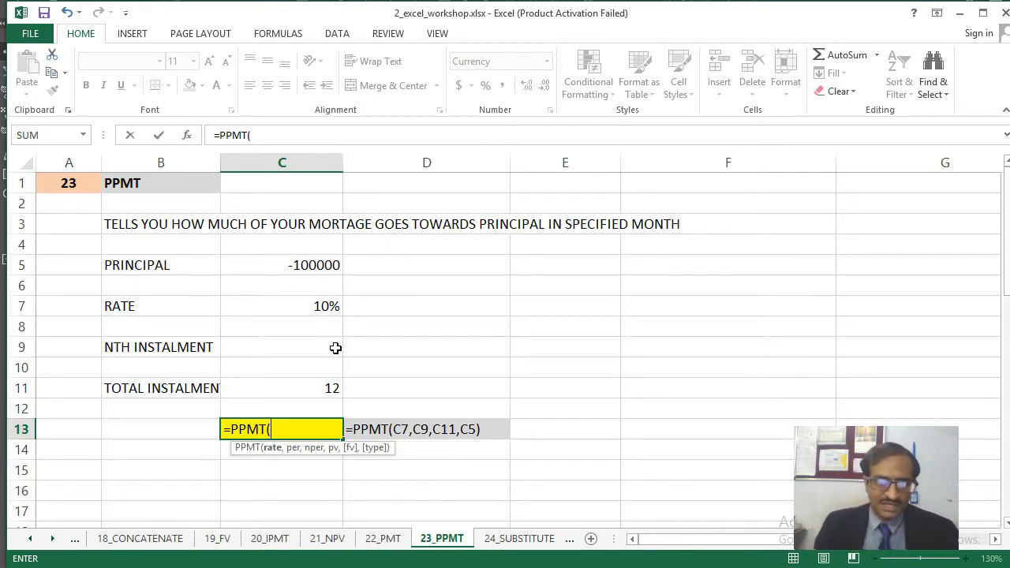
click(326, 307)
text(,)
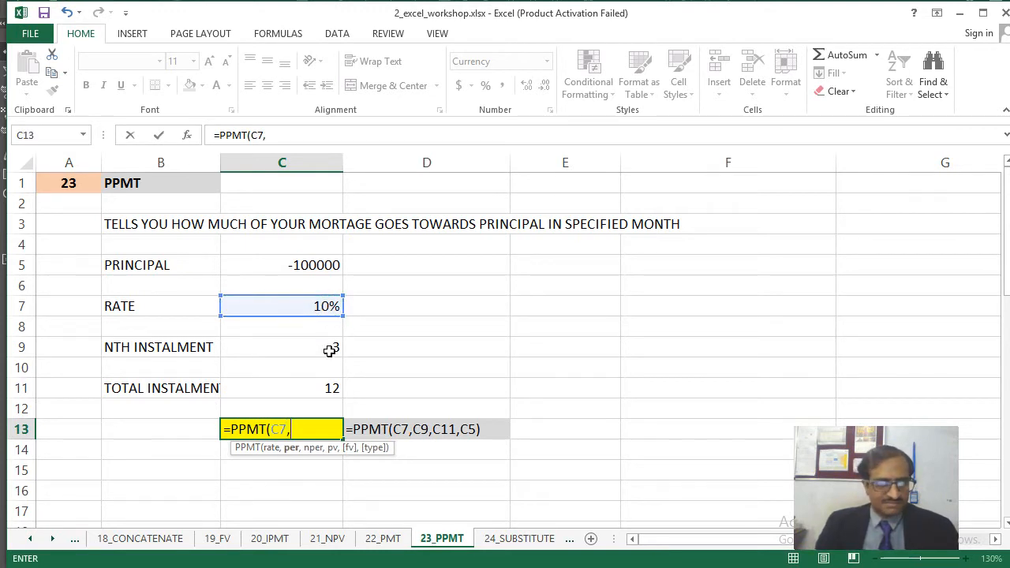
click(324, 348)
text(,)
click(322, 386)
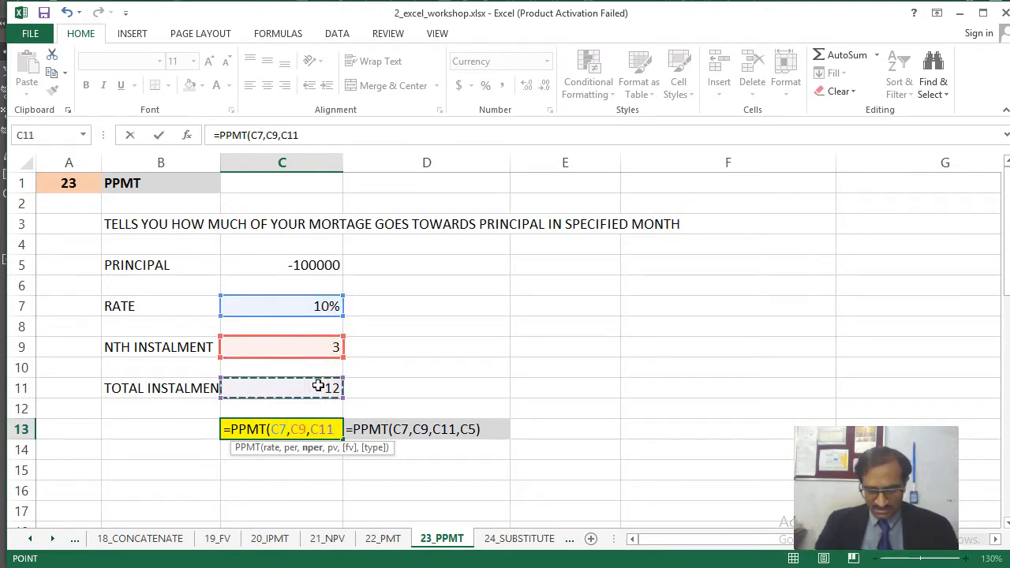
text(,)
click(329, 266)
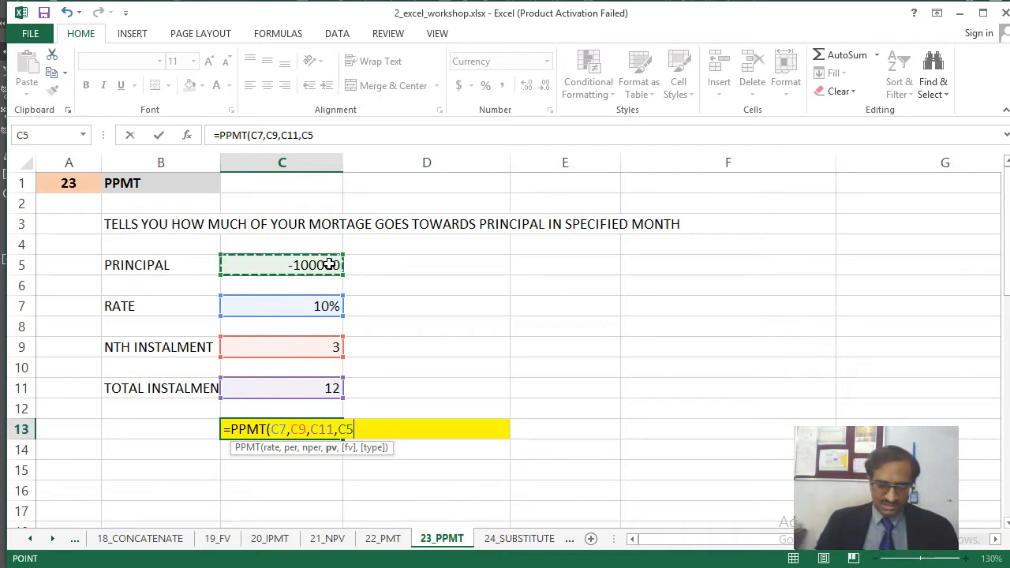
text())
key(Return)
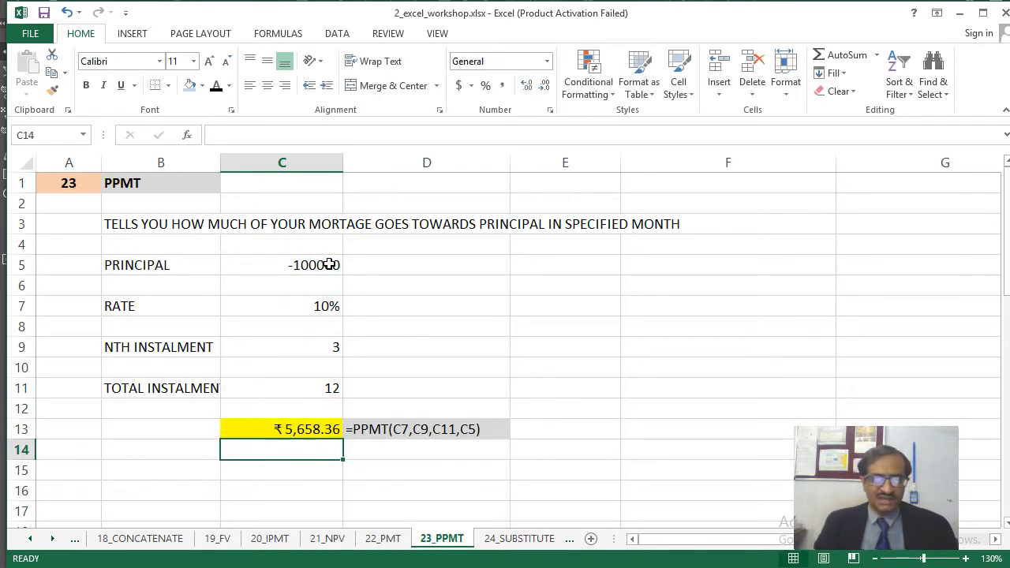
key(Up)
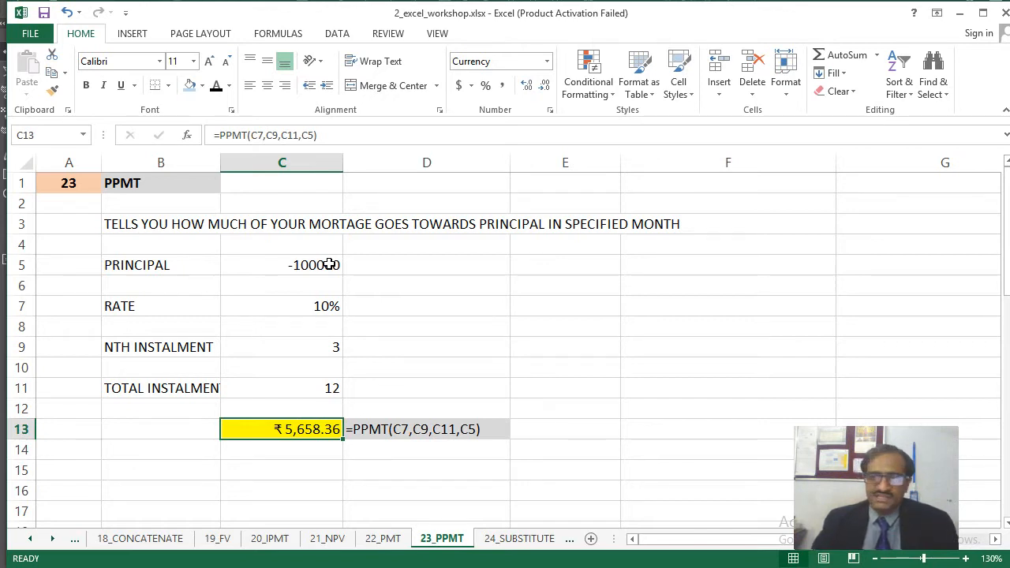
- Try 4, 5 and 7 in turn as the nth instalment in C9
key(Up)
key(Up)
key(Up)
key(Up)
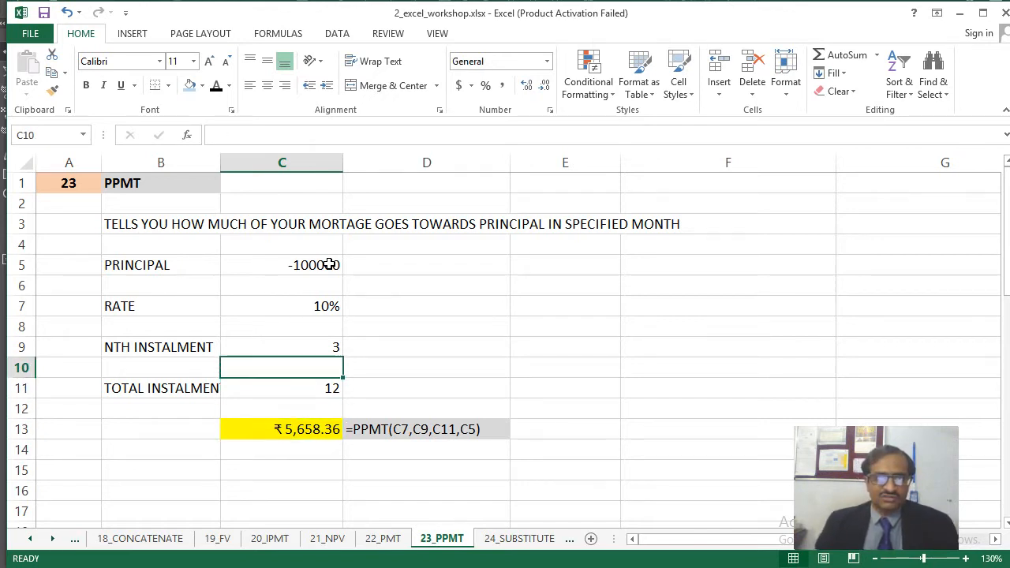
text(4)
key(Return)
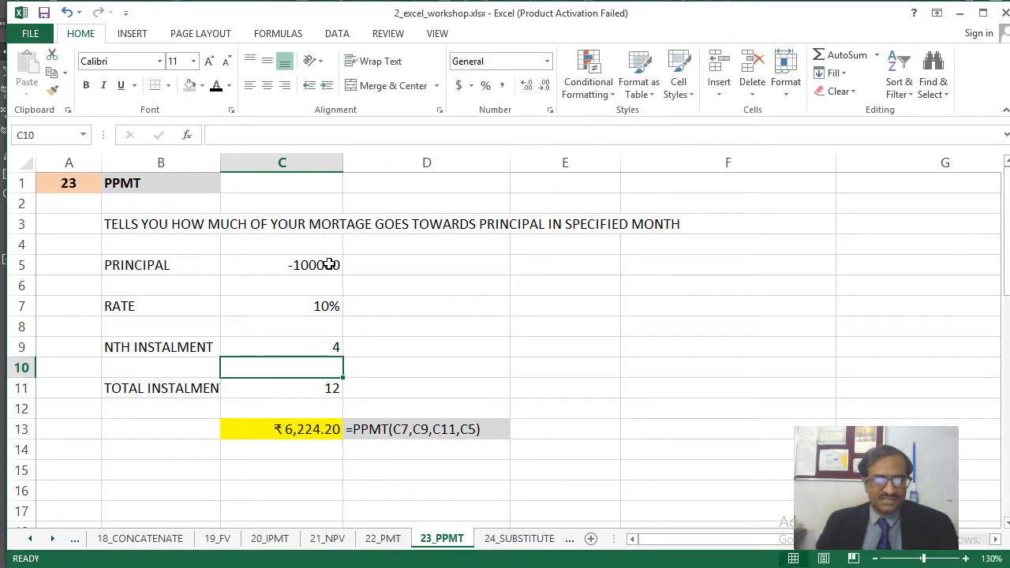
key(Up)
text(5)
key(Return)
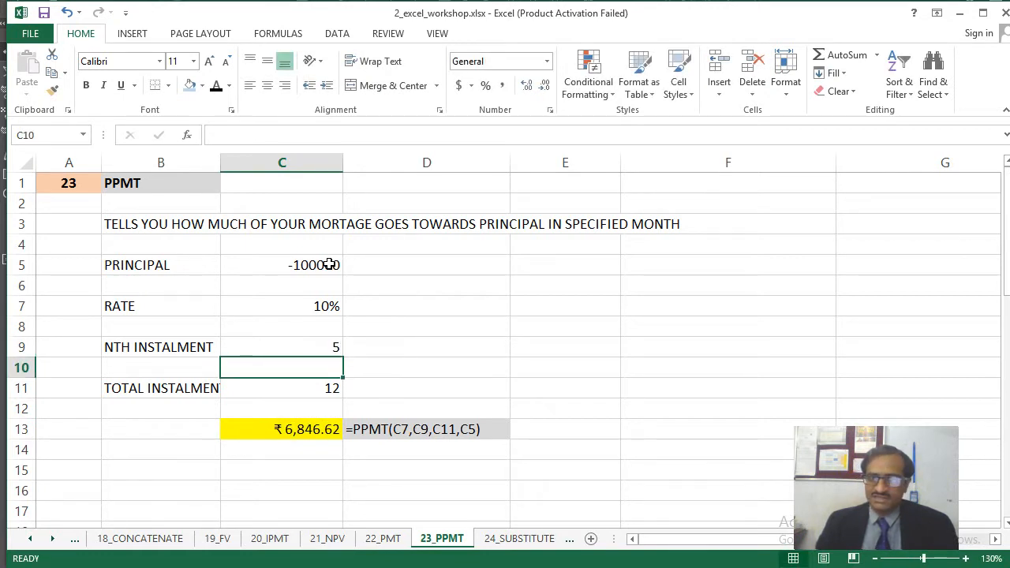
key(Up)
text(7)
key(Return)
- Set the nth instalment in C9 to 12 and keep that cell selected
key(Up)
text(12)
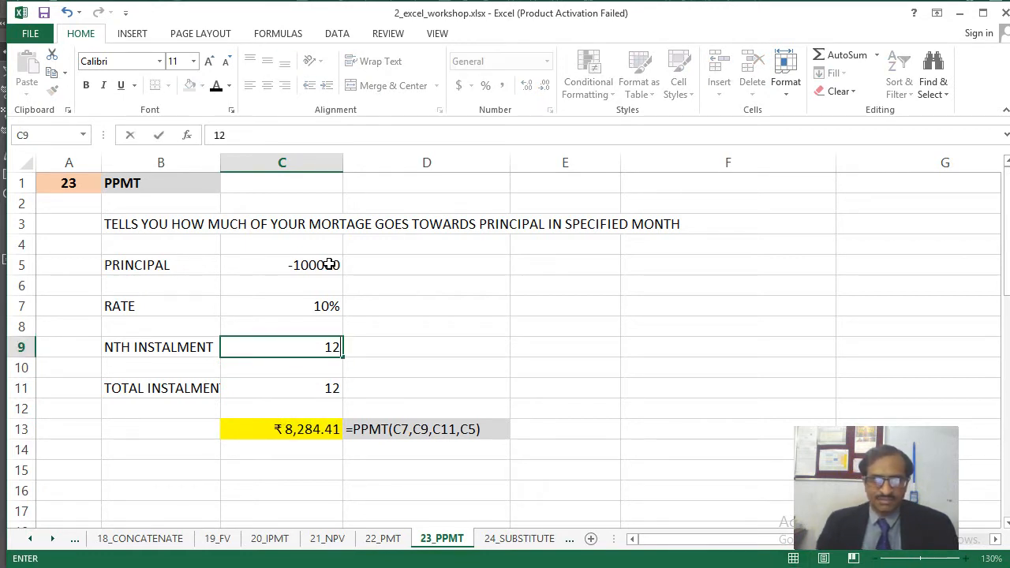
key(Return)
key(Up)
key(Up)
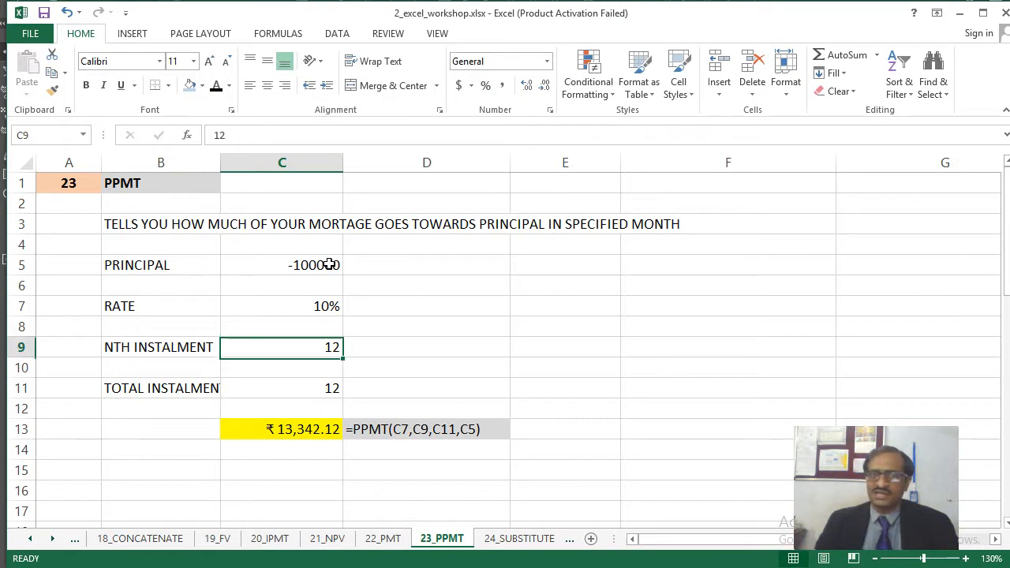
- Set the nth instalment in C9 to 7 and save the workbook
key(Up)
key(Down)
key(Down)
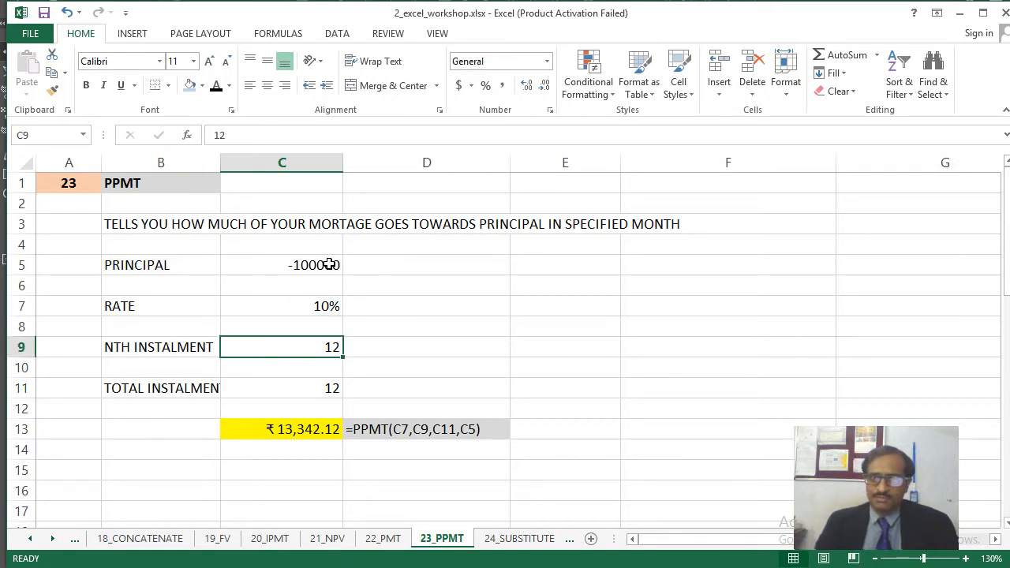
text(7)
key(Return)
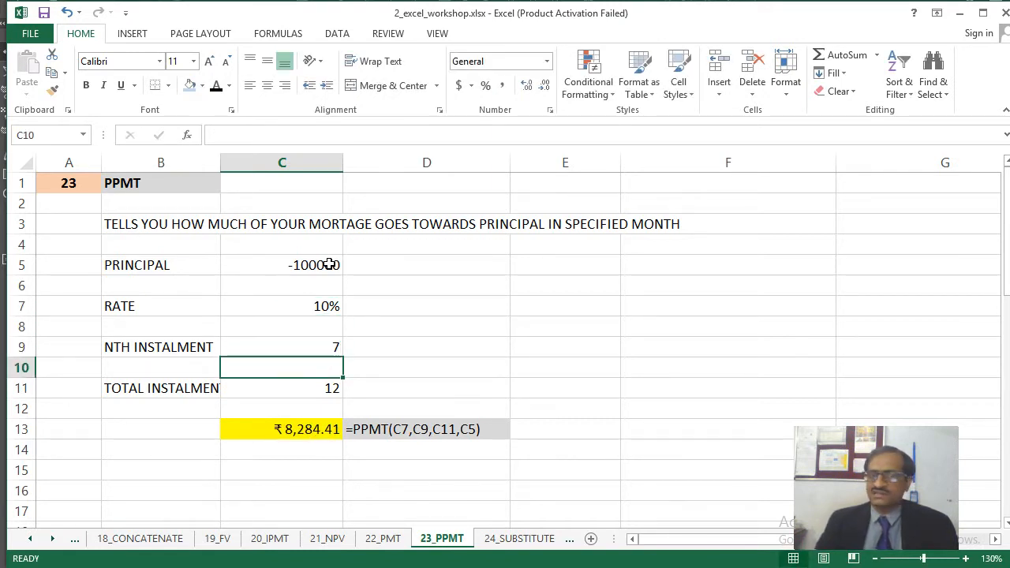
key(ctrl+s)
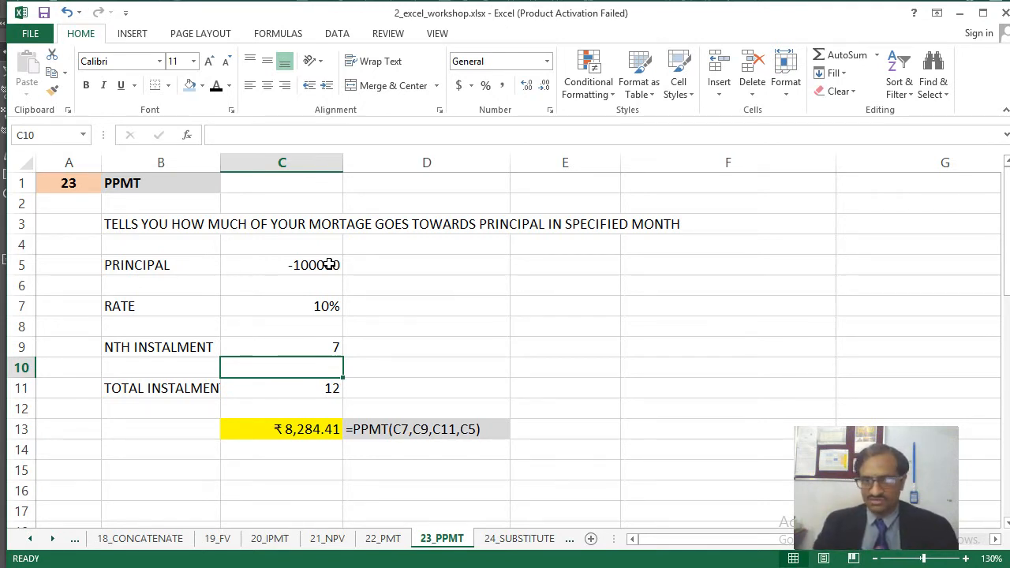
- Switch to the 24_SUBSTITUTE sheet and review its data and SUBSTITUTE examples
key(ctrl+Page_Down)
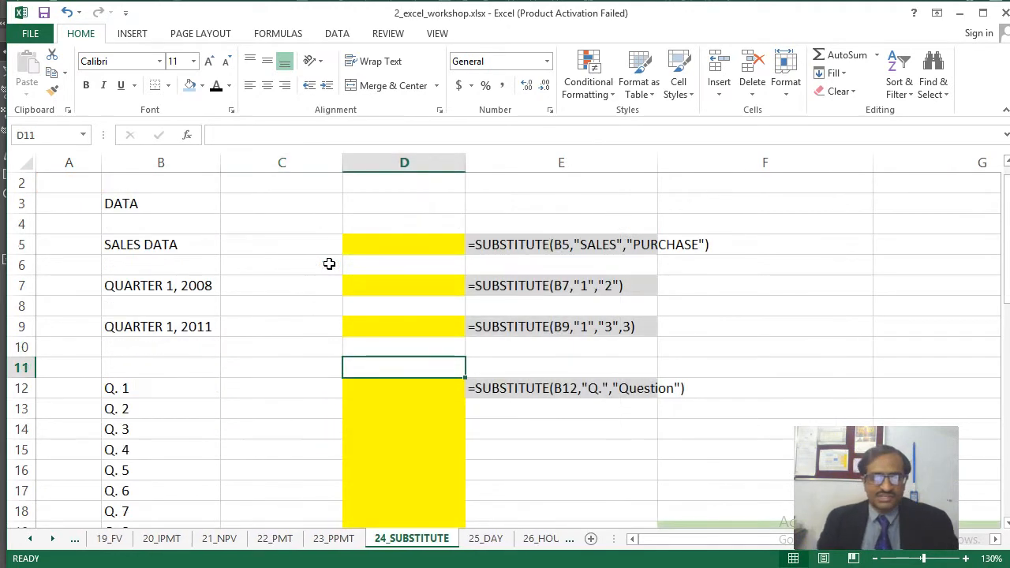
key(Up)
key(Up)
key(Up)
key(Up)
key(Up)
key(Up)
key(Up)
key(Up)
key(Up)
key(Up)
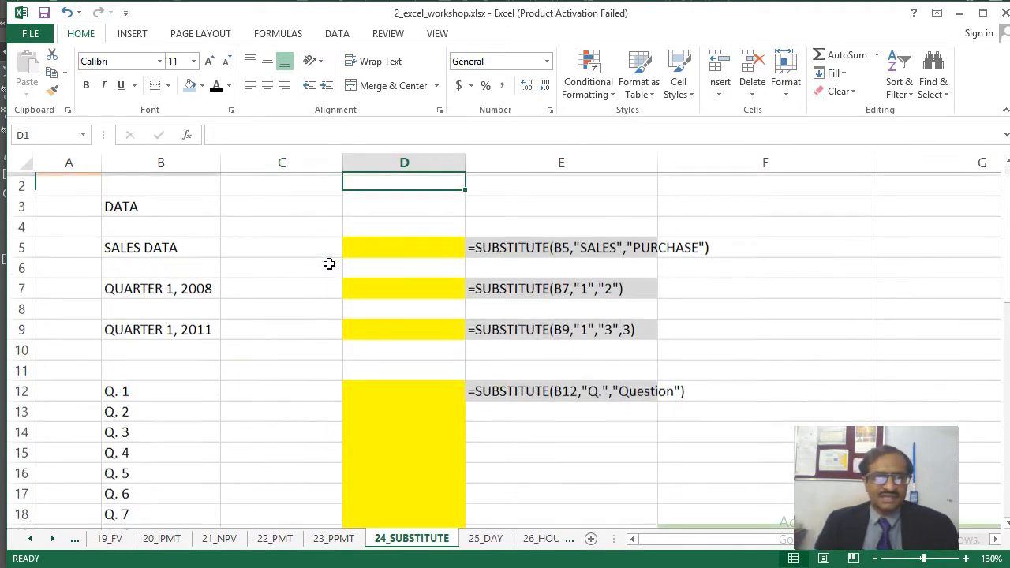
key(Down)
key(Down)
key(Down)
key(Down)
key(Down)
key(Down)
key(Down)
key(Down)
key(Down)
key(Down)
key(Down)
key(Down)
key(Down)
key(Down)
key(Down)
key(Down)
key(Down)
key(Down)
key(Down)
key(Down)
key(Down)
key(Down)
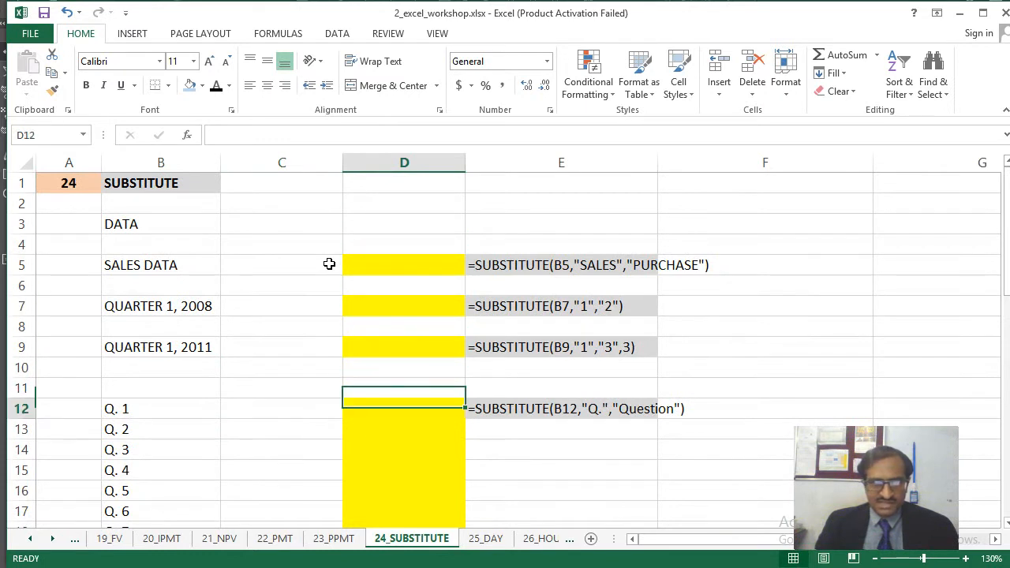
key(Up)
key(Up)
key(Up)
key(Up)
key(Up)
key(Up)
key(Up)
key(Up)
key(Up)
key(Up)
key(Up)
key(Up)
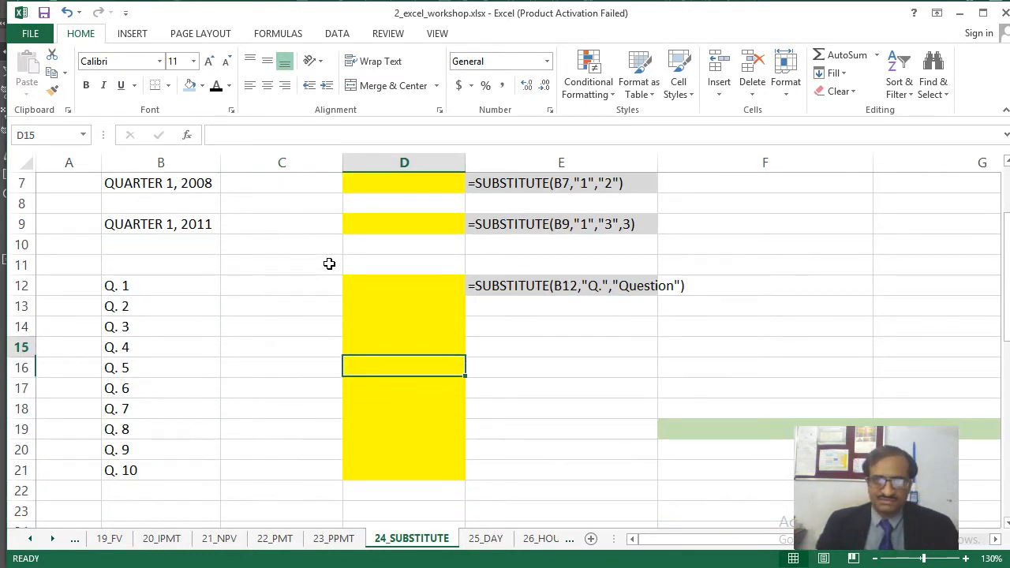
- Examine the abbreviated question labels in B12:B21
key(Left)
key(Down)
key(Left)
key(Down)
key(Down)
key(Down)
key(Down)
key(Down)
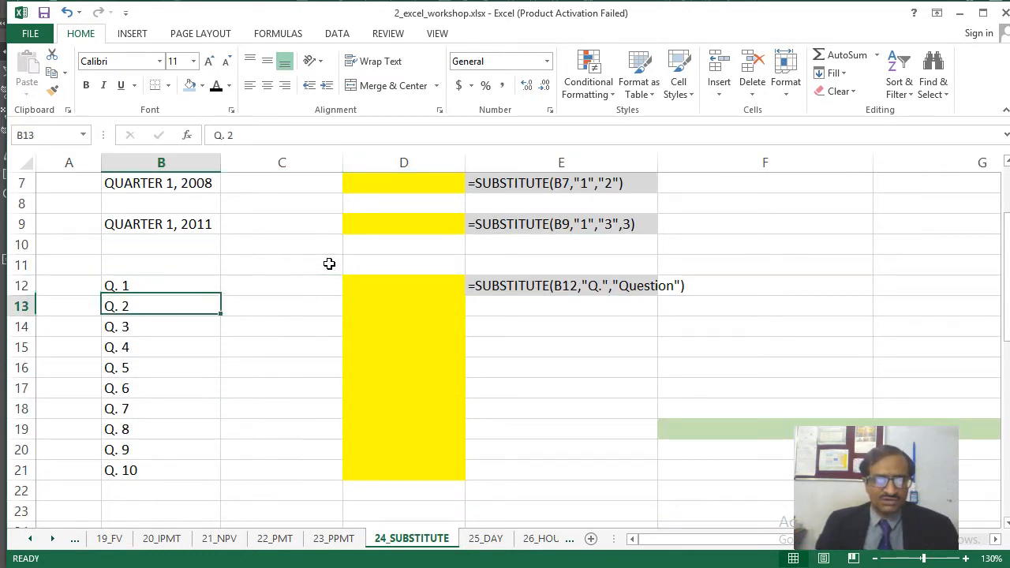
key(Up)
key(Up)
key(Up)
key(Up)
key(Up)
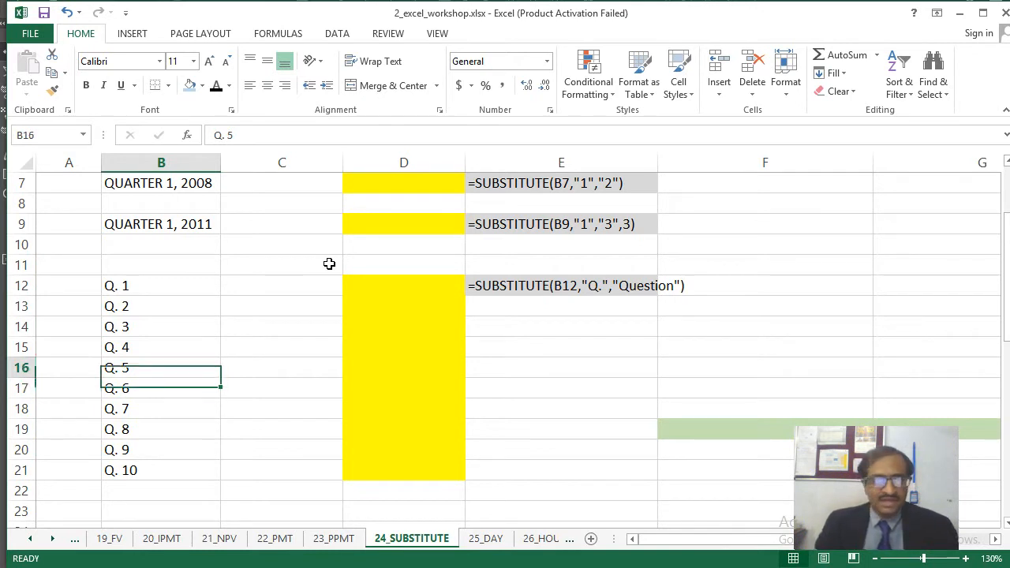
- Enter the formula =SUBSTITUTE(B12,"Q.","Question") in cell D12
key(Right)
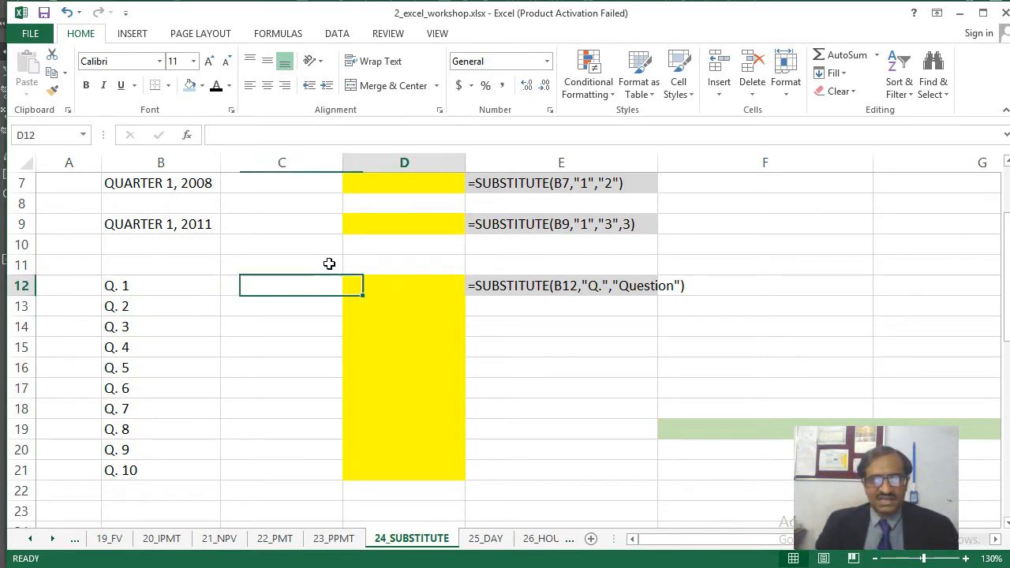
key(Right)
key(Left)
key(Left)
key(Right)
key(Right)
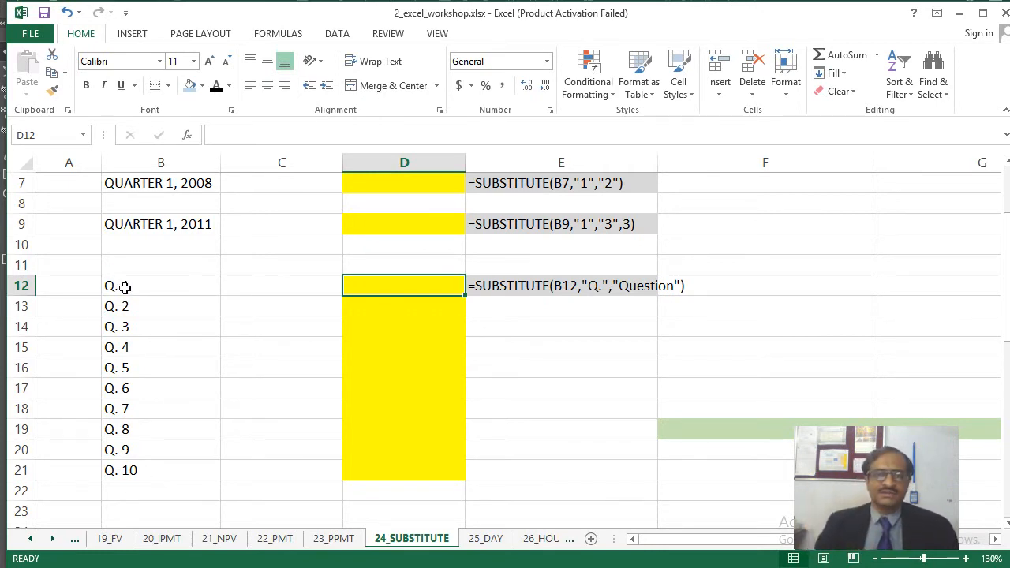
text(=SUBS)
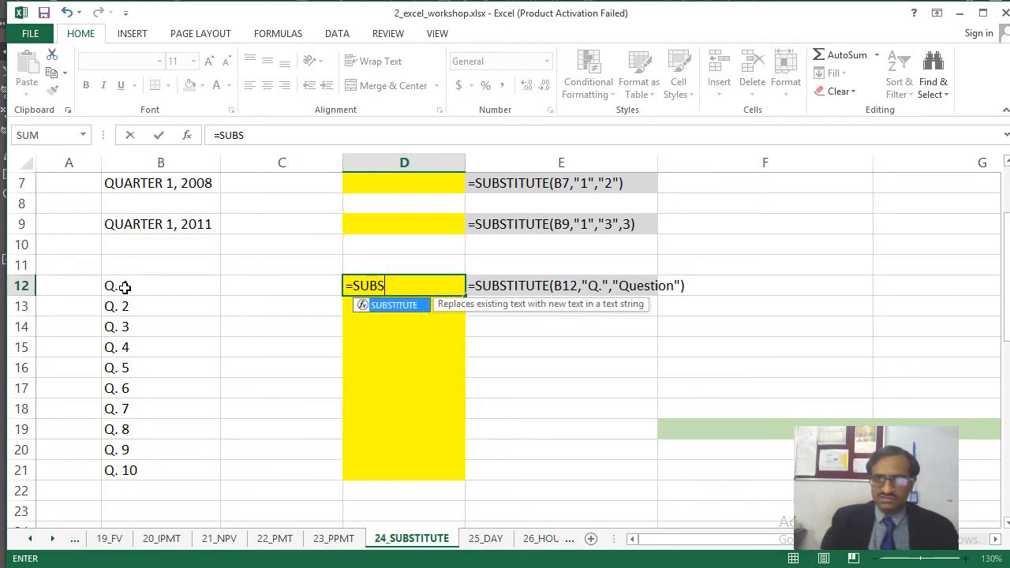
text(TITUTE()
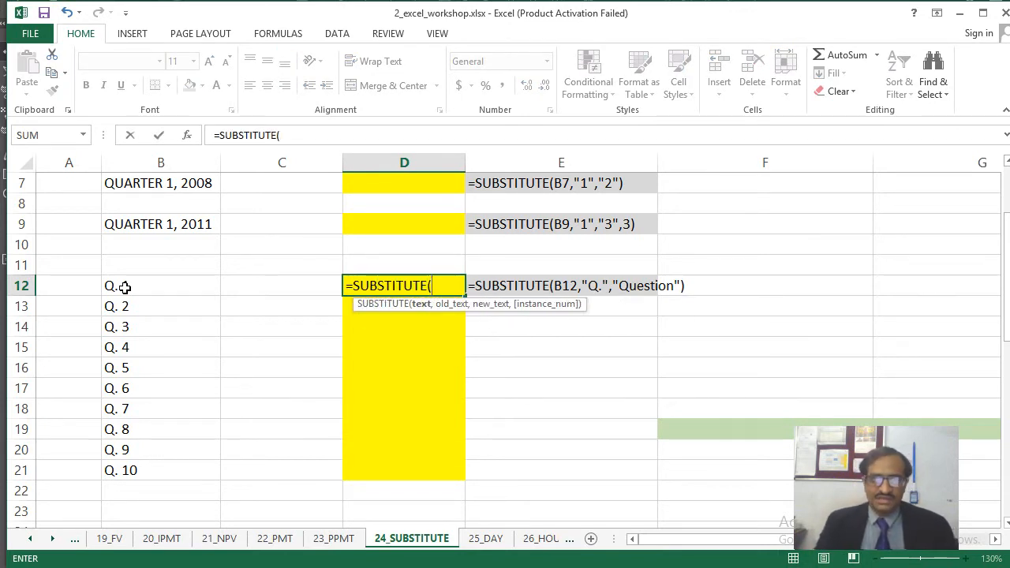
click(112, 288)
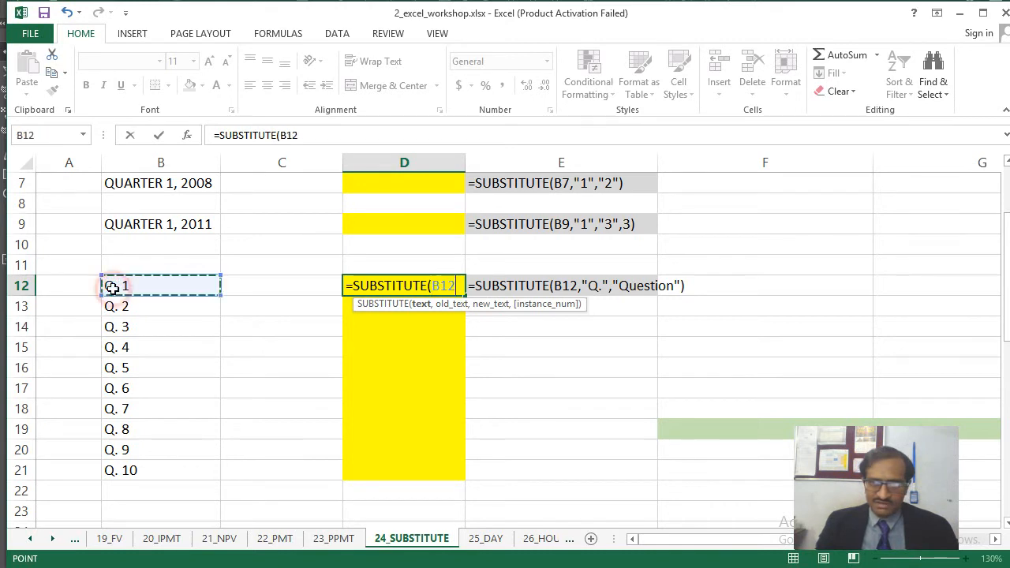
text(,)
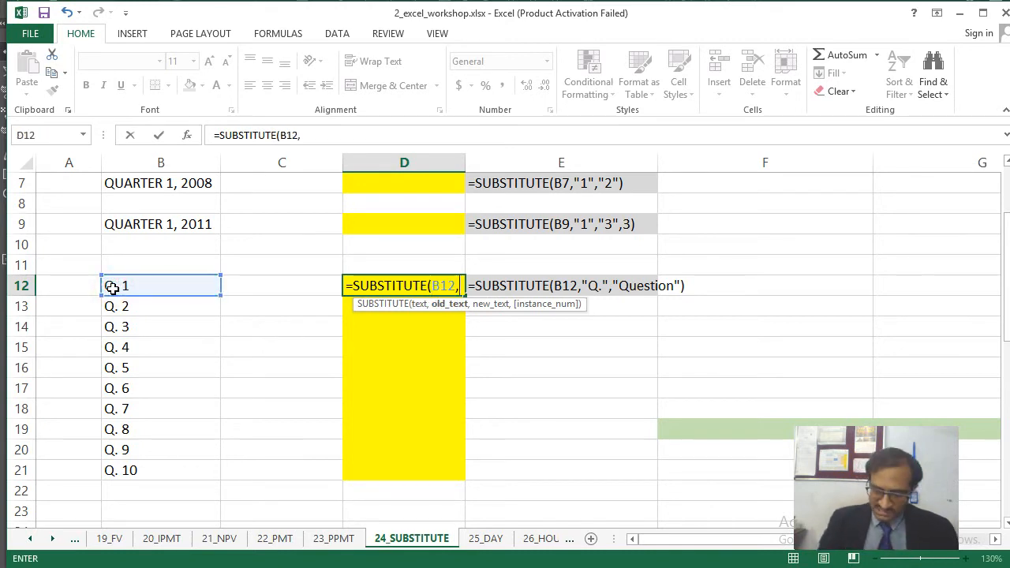
text(")
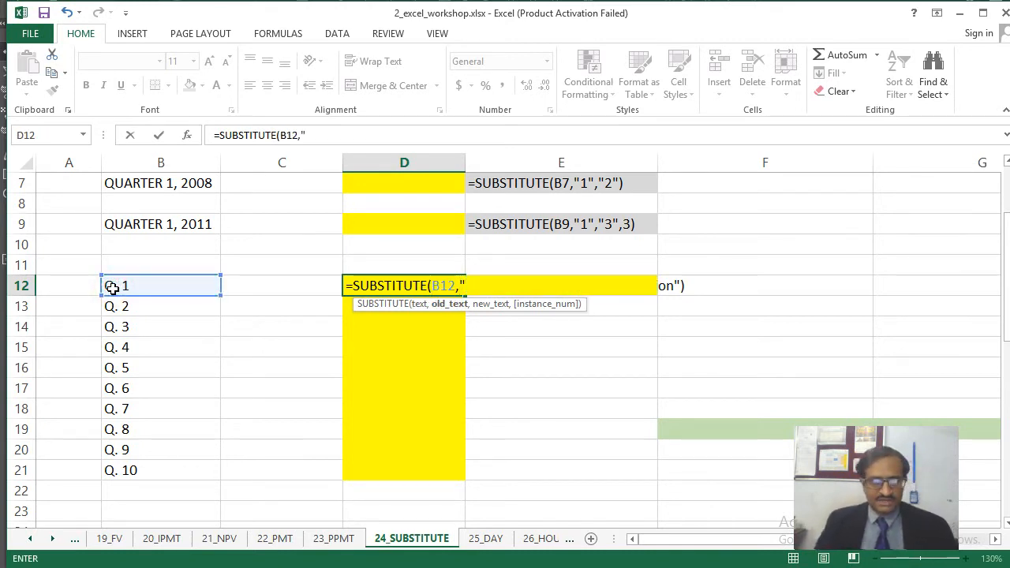
text(Q.)
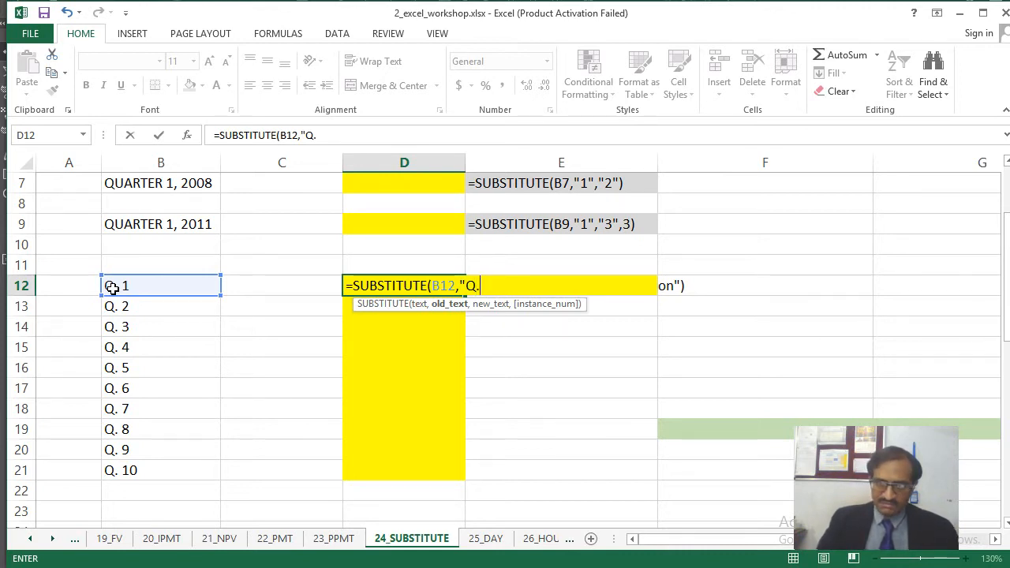
text(")
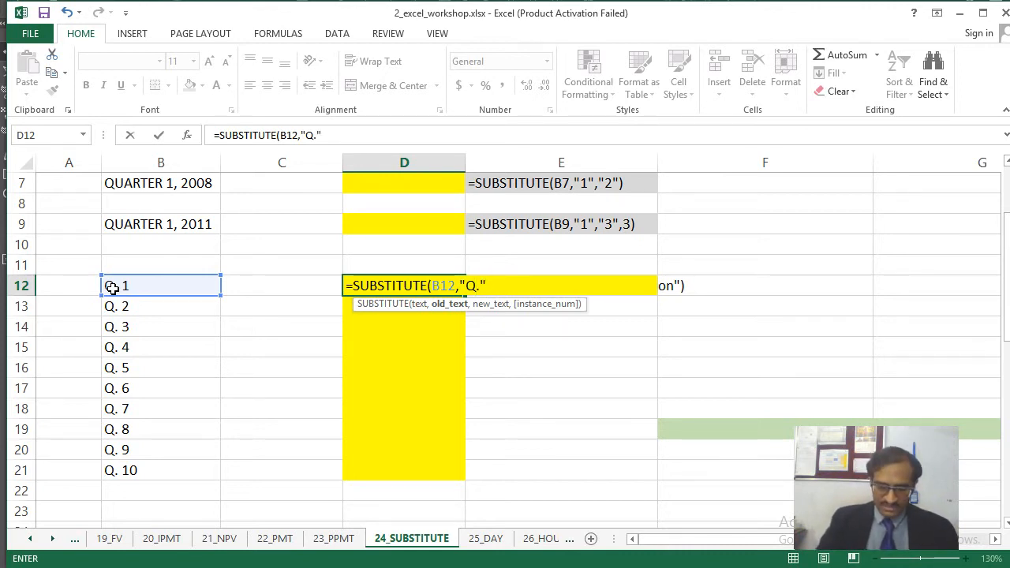
text(,)
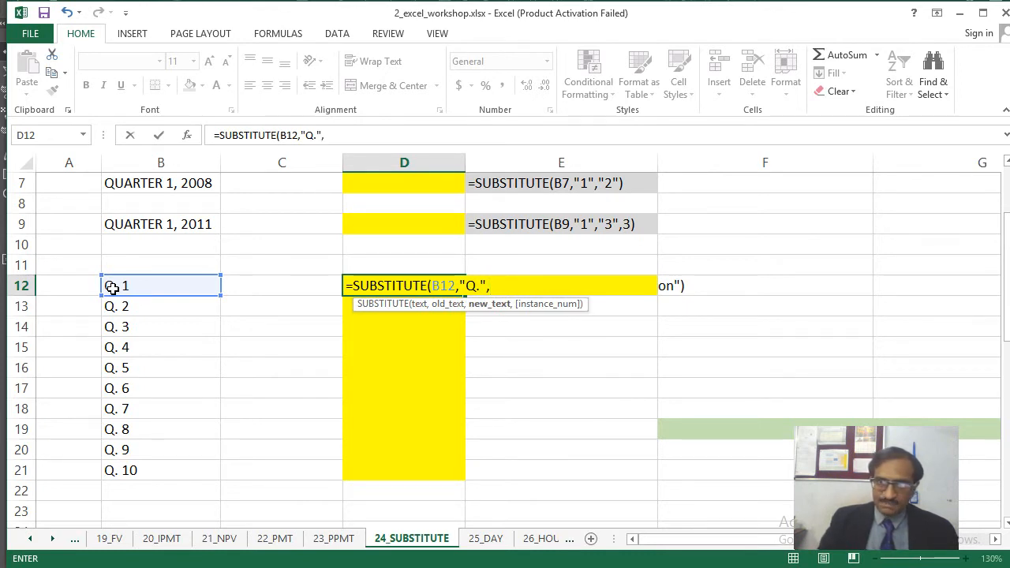
text("Questio)
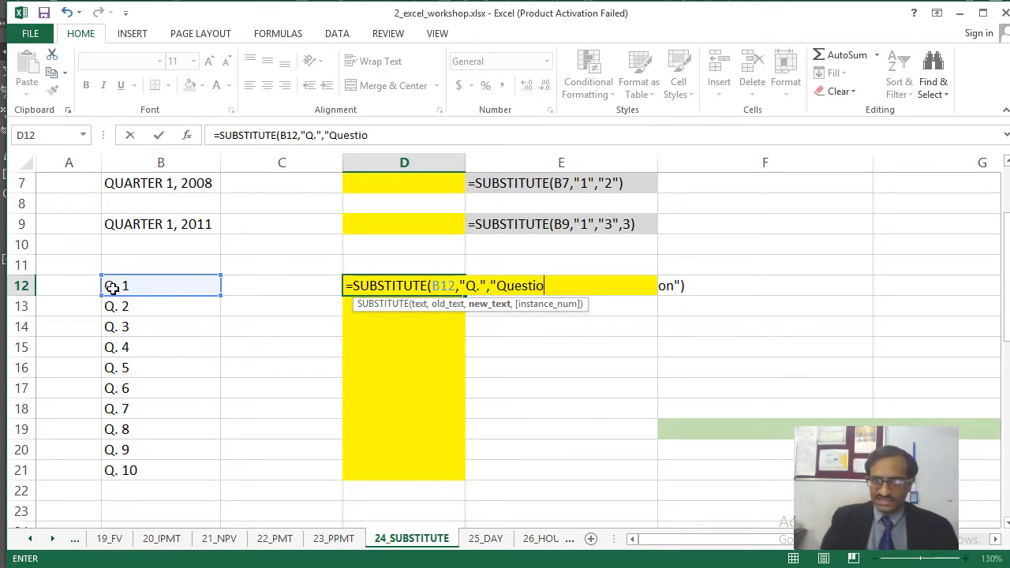
text(n")
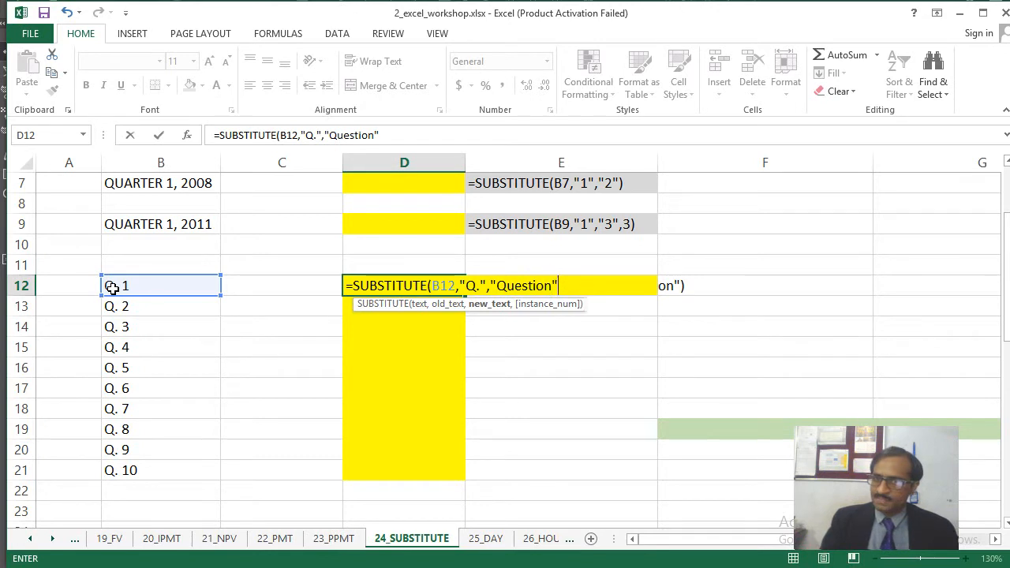
text(,)
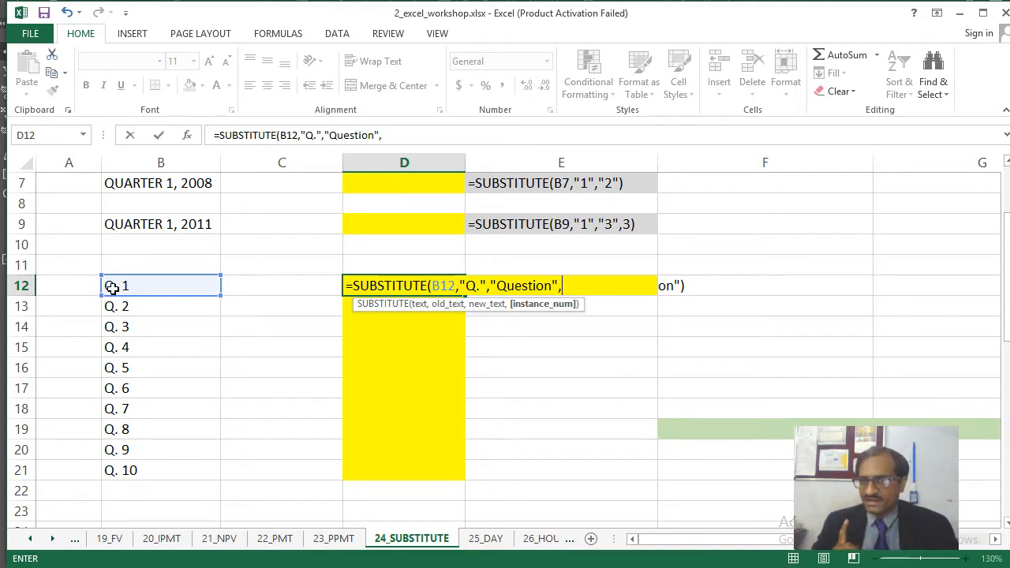
key(BackSpace)
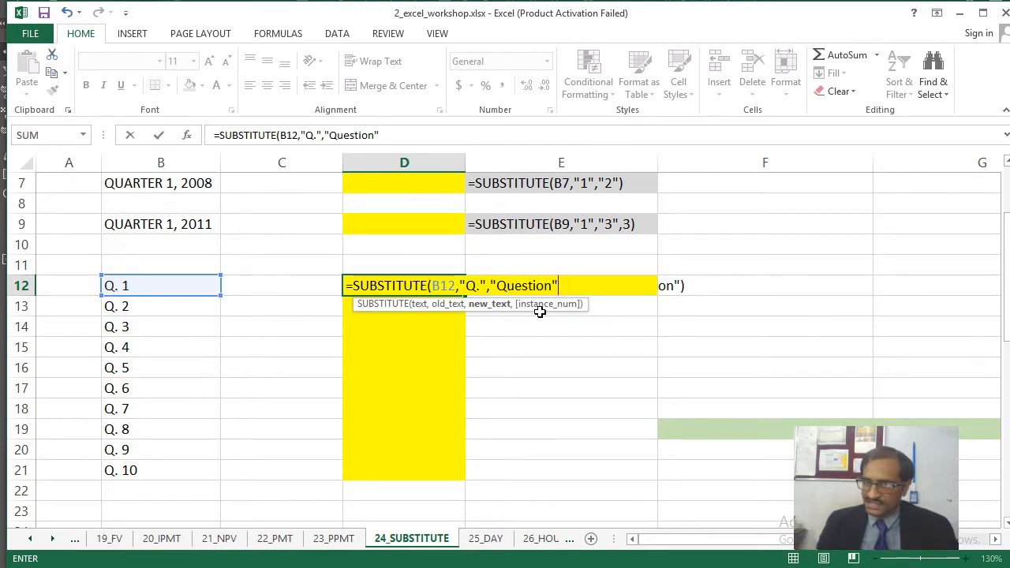
text())
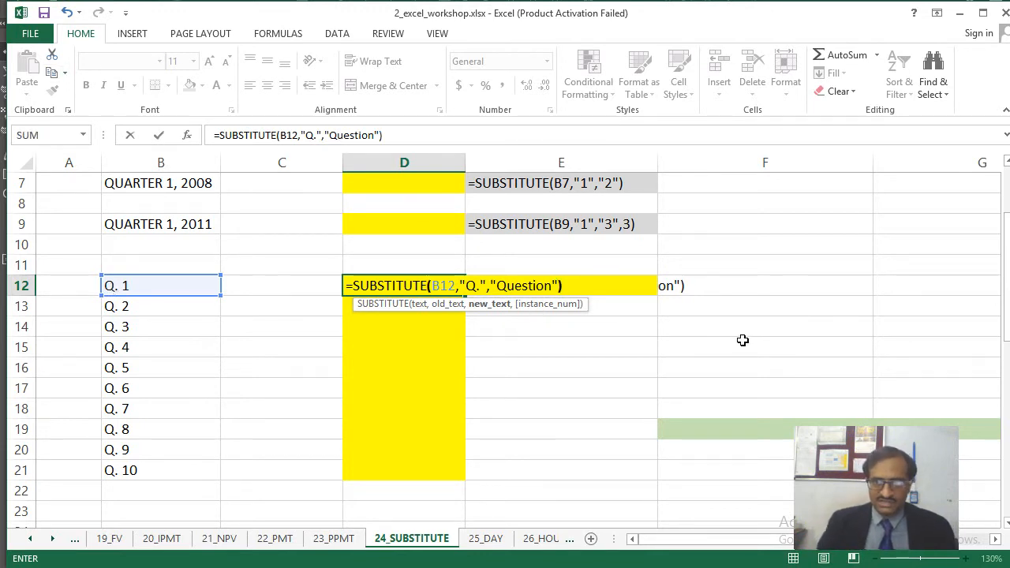
key(Return)
- Fill the SUBSTITUTE formula from D12 down through D21
key(Up)
key(Left)
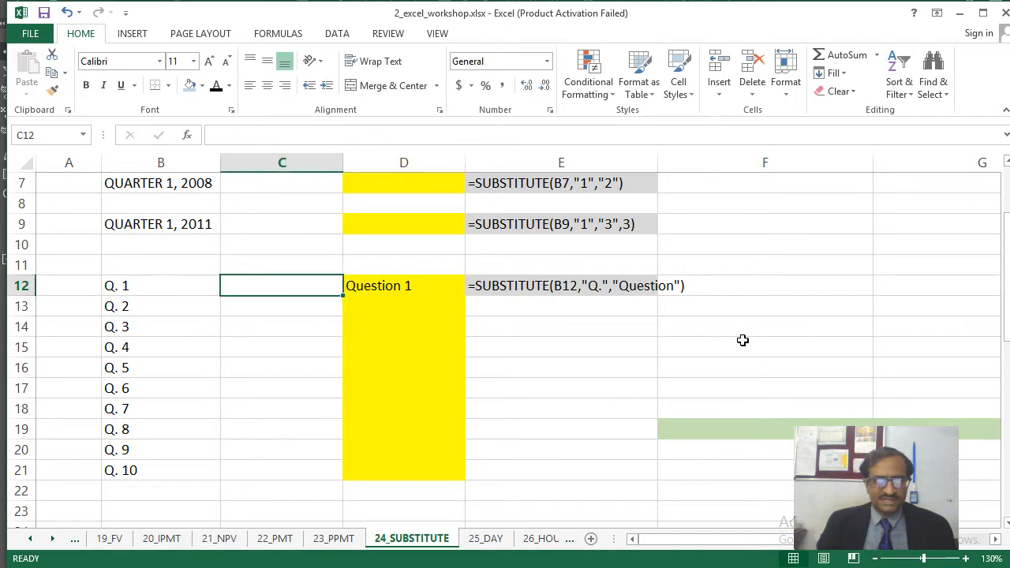
key(Left)
key(Right)
key(Right)
key(shift+Down)
key(shift+Down)
key(shift+Down)
key(shift+Down)
key(shift+Down)
key(shift+Down)
key(shift+Down)
key(shift+Down)
key(shift+Down)
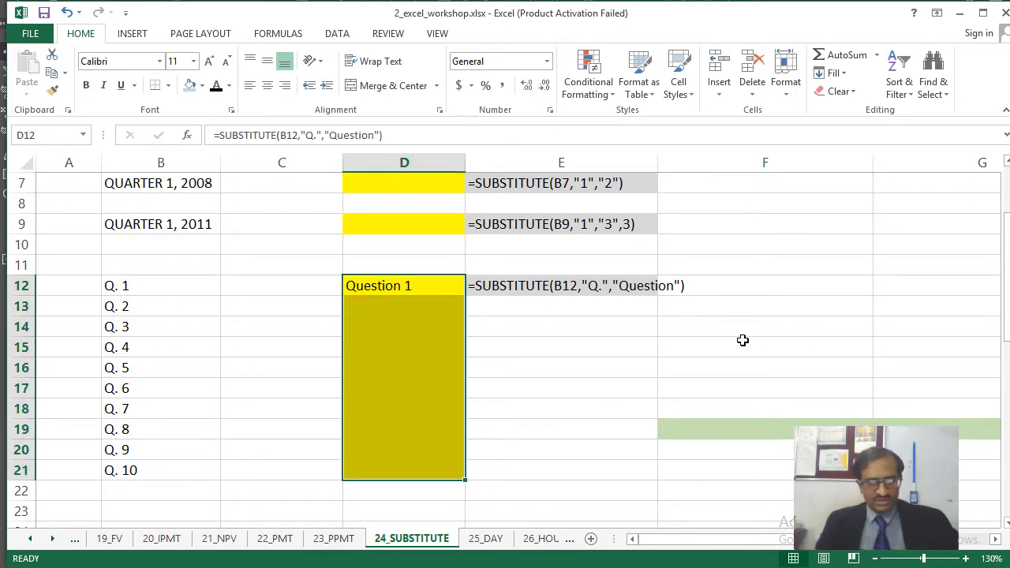
key(ctrl+d)
- Compare the substituted question labels in column D with the original labels in column B
key(Down)
key(Down)
key(Down)
key(Left)
key(Left)
key(Up)
key(Up)
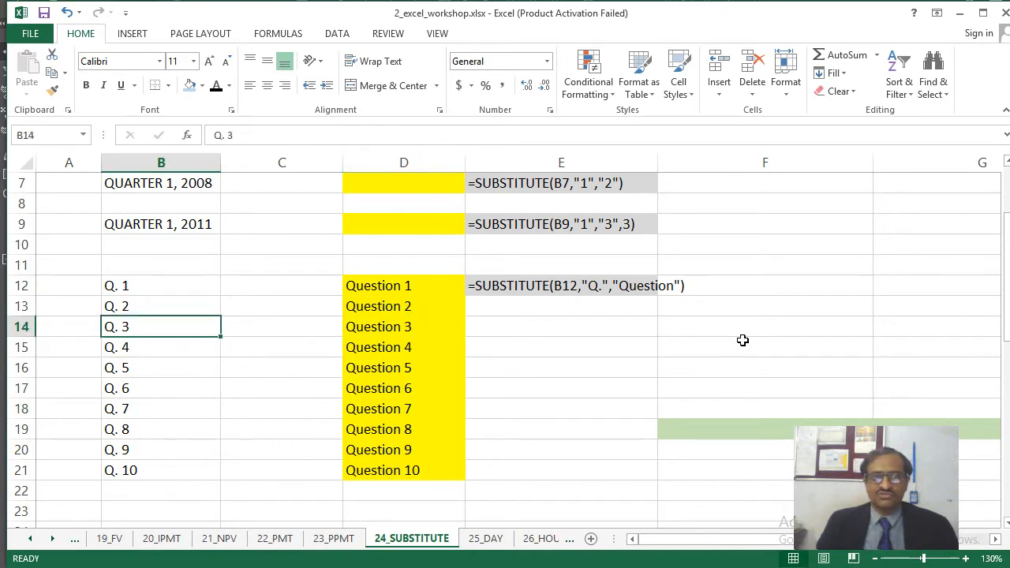
key(Right)
key(Right)
key(Up)
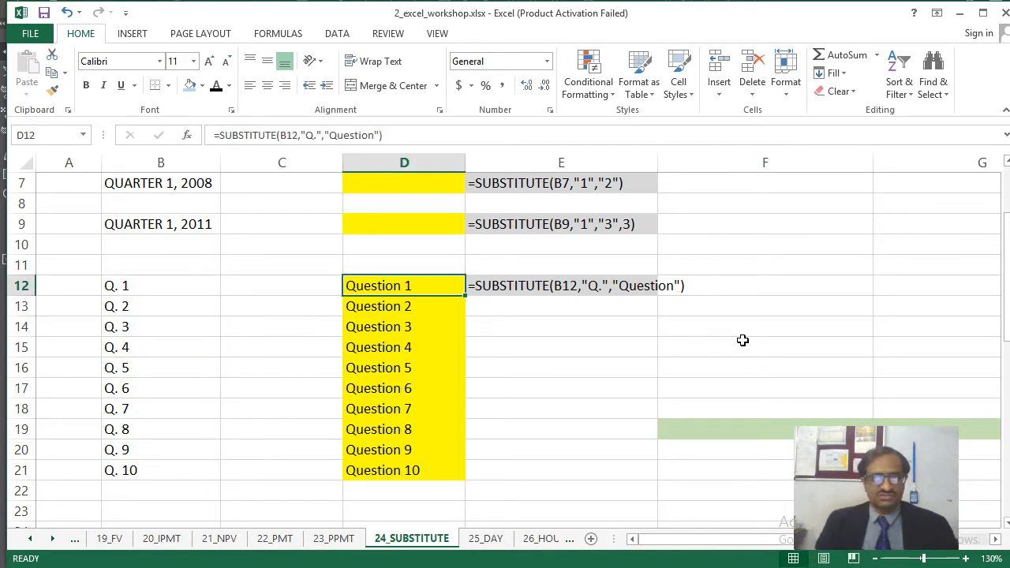
- Examine the SALES DATA example in row 5 and select its result cell D5
key(Up)
key(Up)
key(Up)
key(Up)
key(Up)
key(Up)
key(Up)
key(Up)
key(Up)
key(Up)
key(Up)
key(Down)
key(Down)
key(Down)
key(Down)
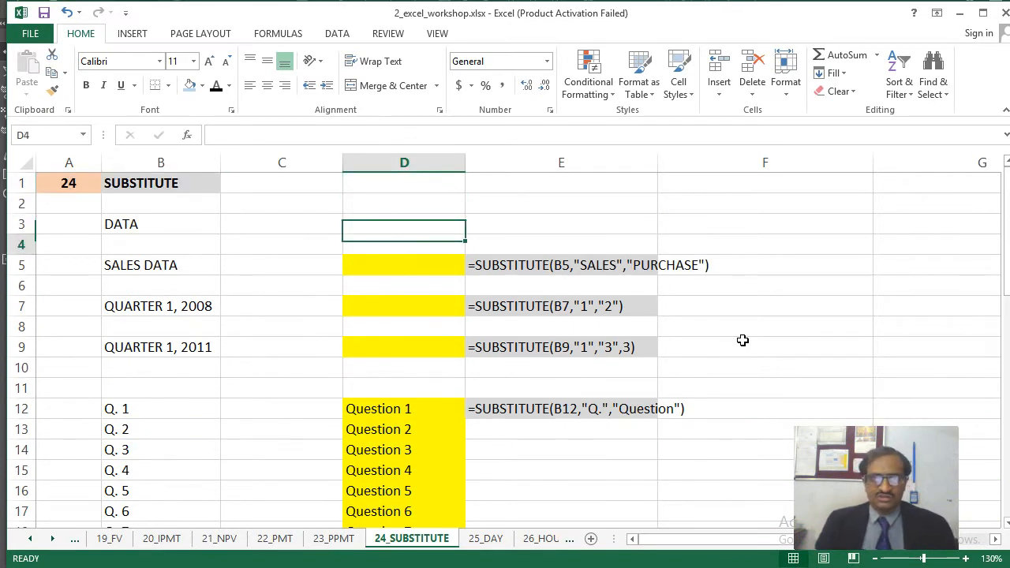
key(Left)
key(Left)
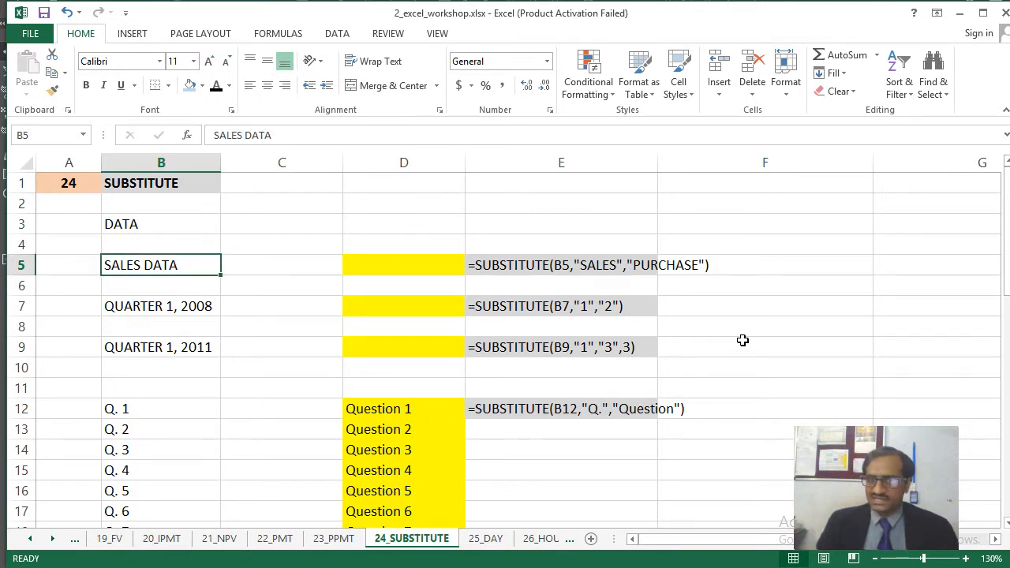
key(Right)
key(Right)
key(Right)
key(Right)
key(Left)
key(Left)
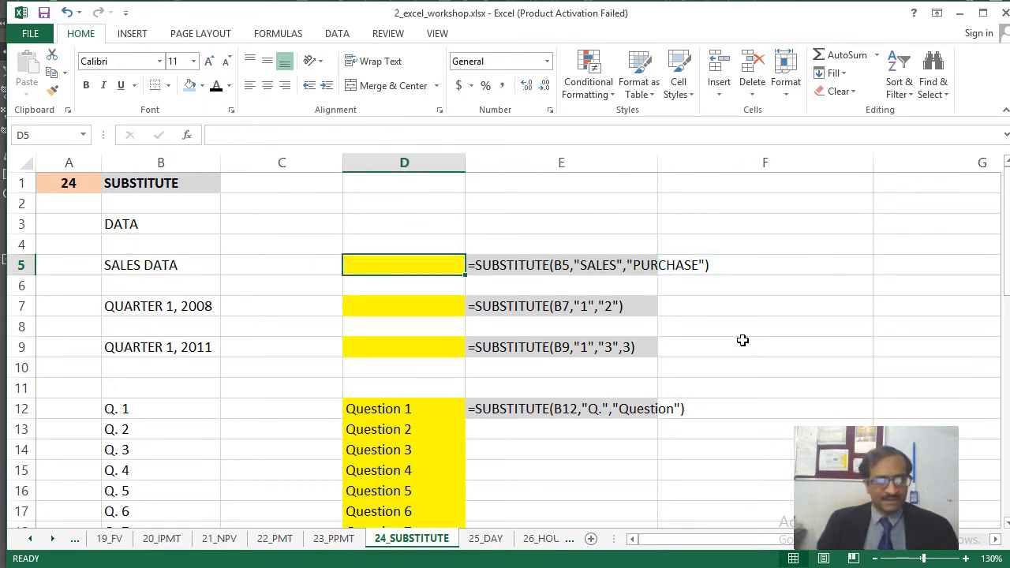
- Enter the formula =SUBSTITUTE(B5,"SALES","PURCHASE") in cell D5
text(=substi)
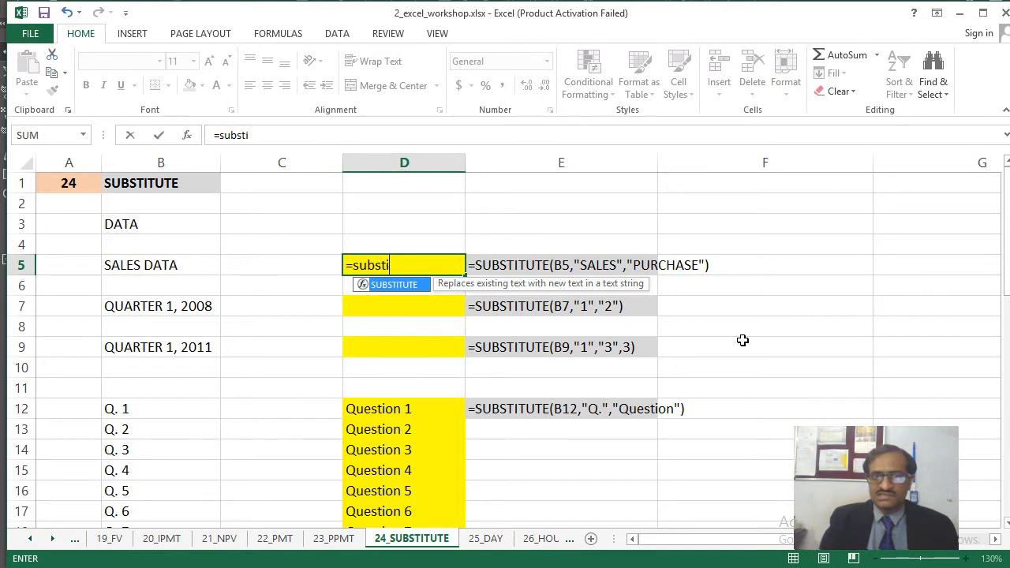
text(tute()
key(Left)
key(Left)
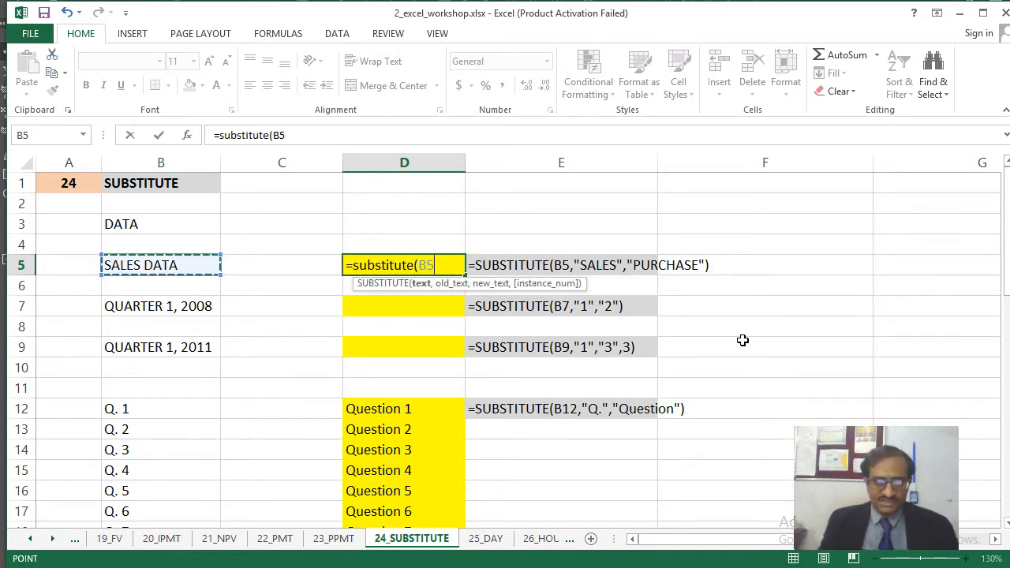
text(,")
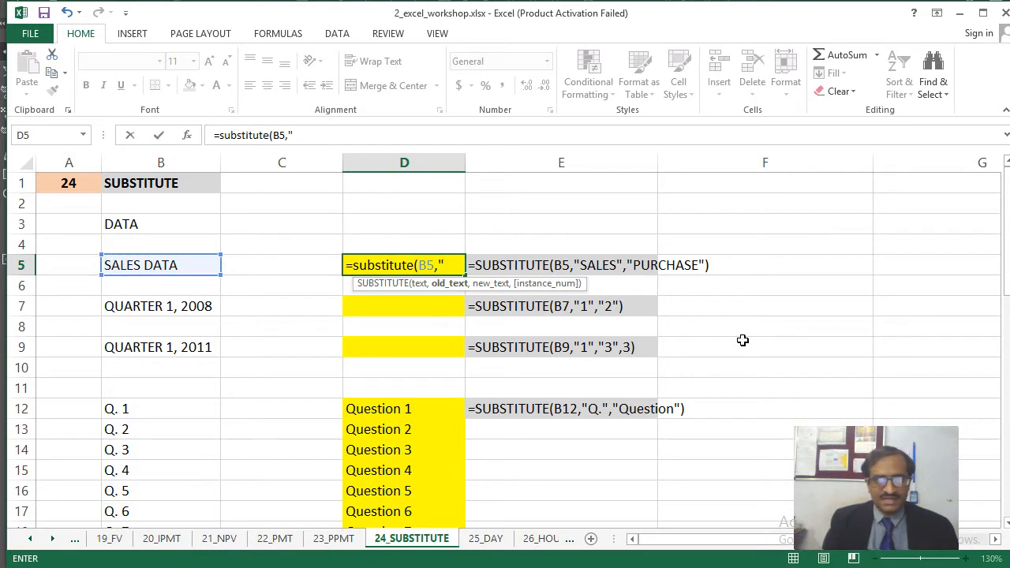
text(sales)
key(BackSpace)
key(BackSpace)
key(BackSpace)
key(BackSpace)
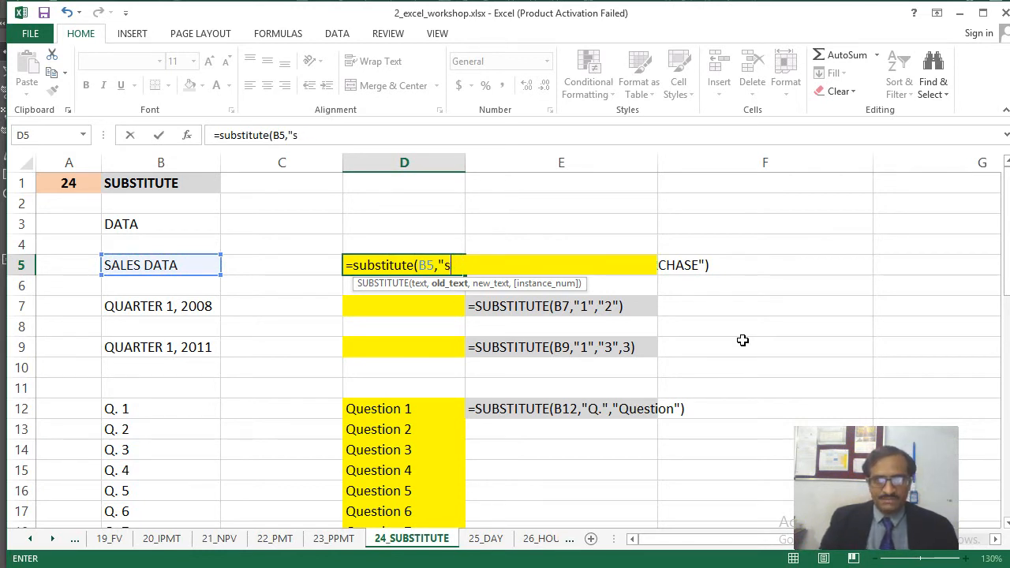
text(SALES",)
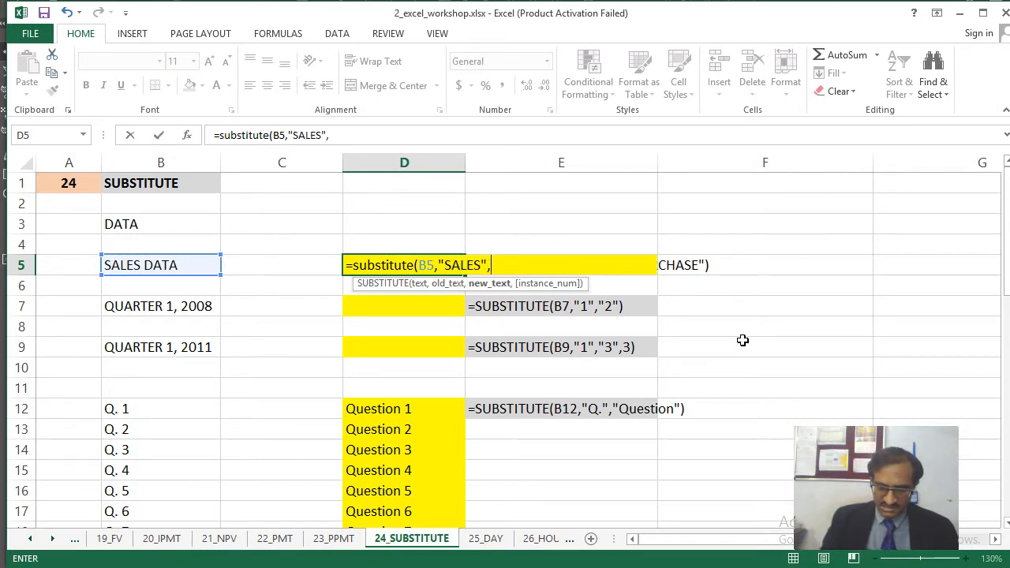
text("PURCHASE)
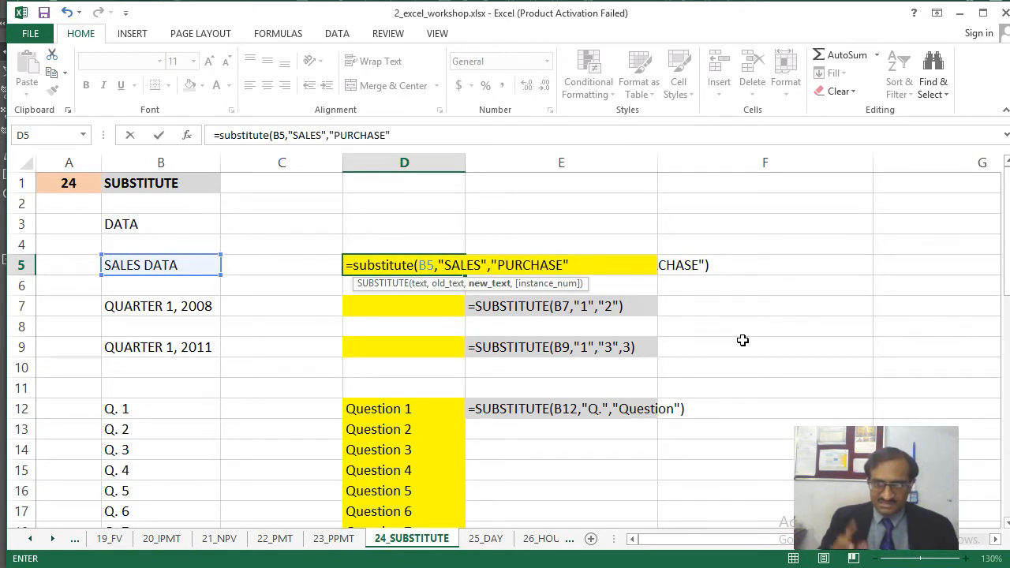
text("))
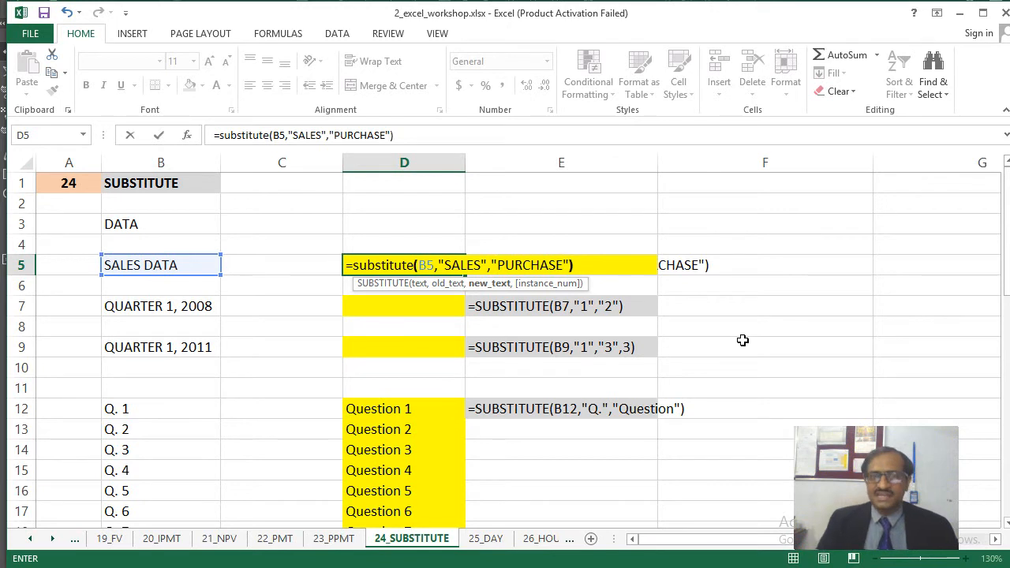
key(ctrl+Return)
- Compare the substituted text in D5 with the original text in B5
key(Left)
key(Left)
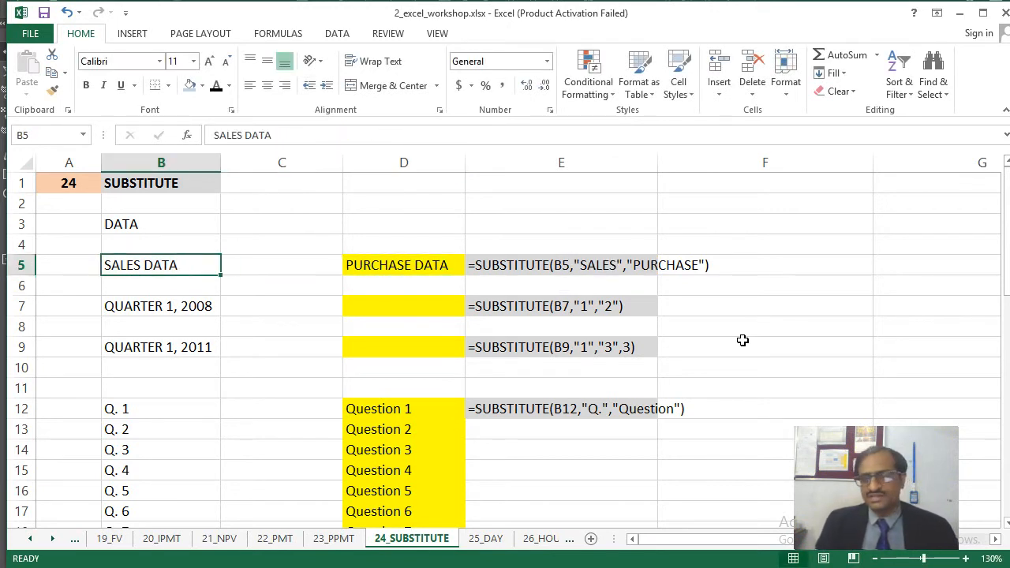
key(Right)
key(Right)
key(Right)
key(Left)
key(Left)
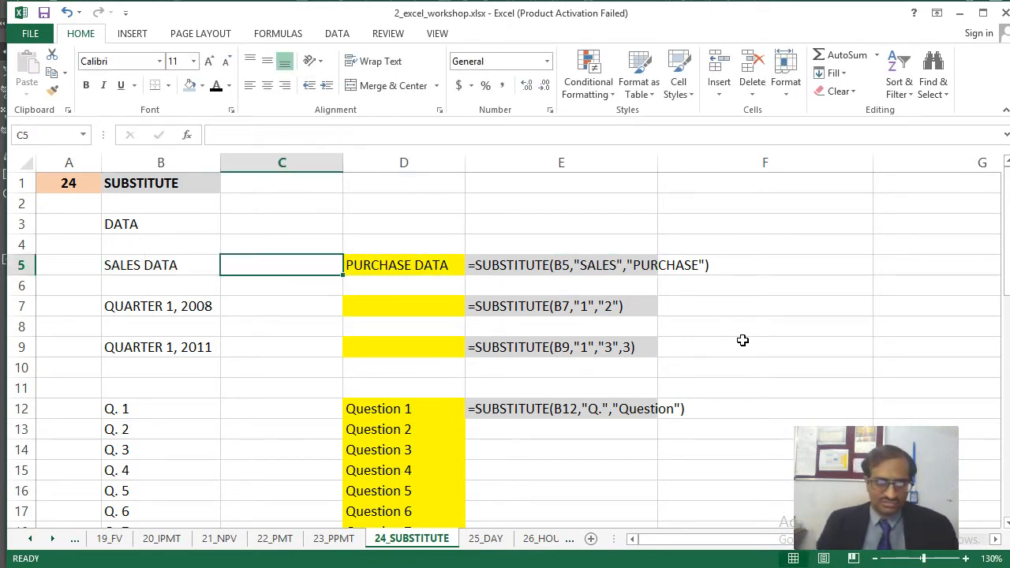
key(Left)
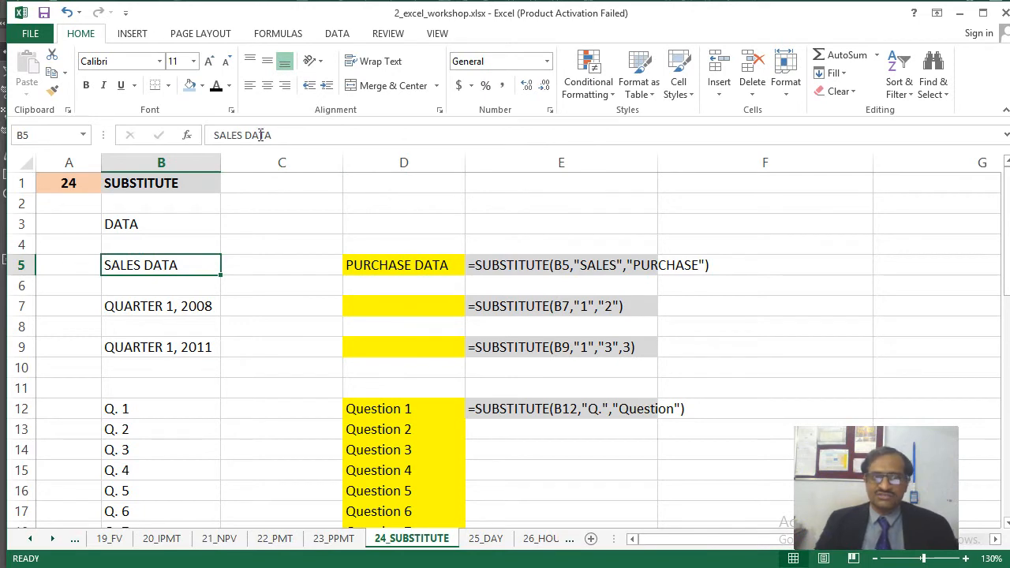
- Review the remaining source texts in column B and the SUBSTITUTE results in column D
key(Down)
key(Down)
key(Down)
key(Down)
key(Down)
key(Down)
key(Down)
key(Down)
key(Down)
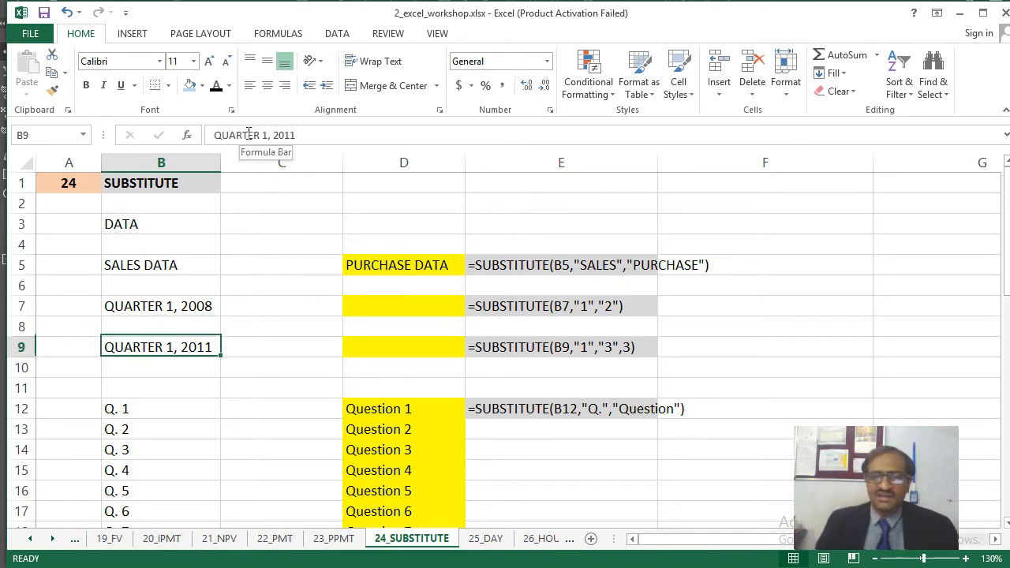
key(Down)
key(Down)
key(Down)
key(Down)
key(Down)
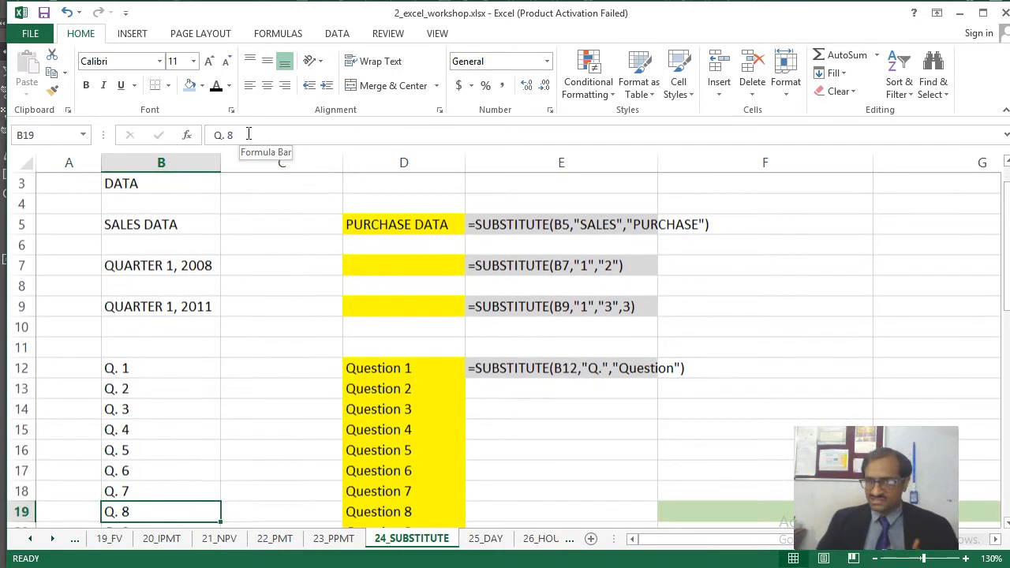
key(Up)
key(Up)
key(Right)
key(Right)
key(Up)
key(Up)
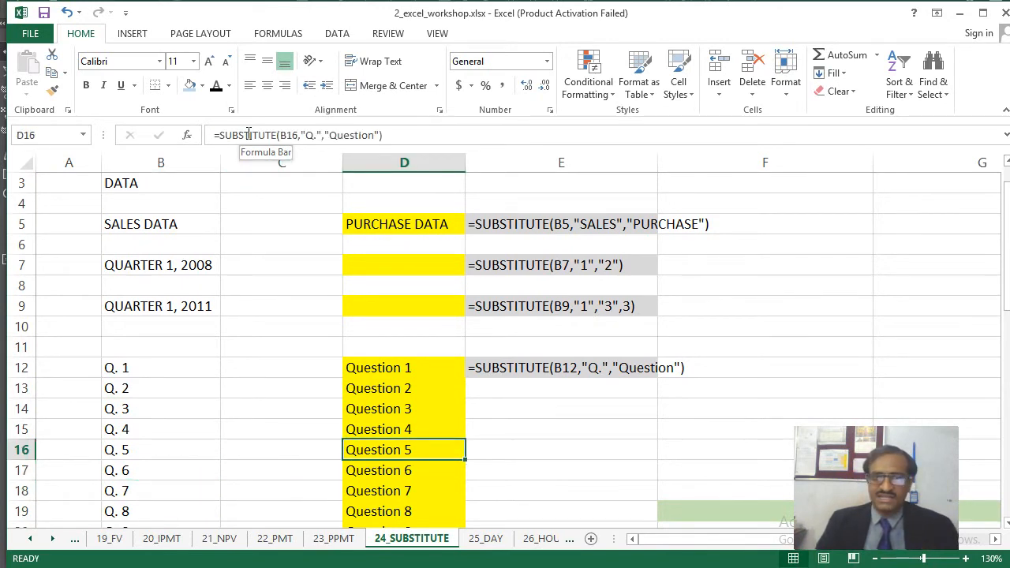
key(Up)
key(Up)
key(Up)
key(Up)
key(Up)
key(Up)
key(Up)
key(Up)
key(Up)
key(Up)
key(Up)
key(Up)
key(Up)
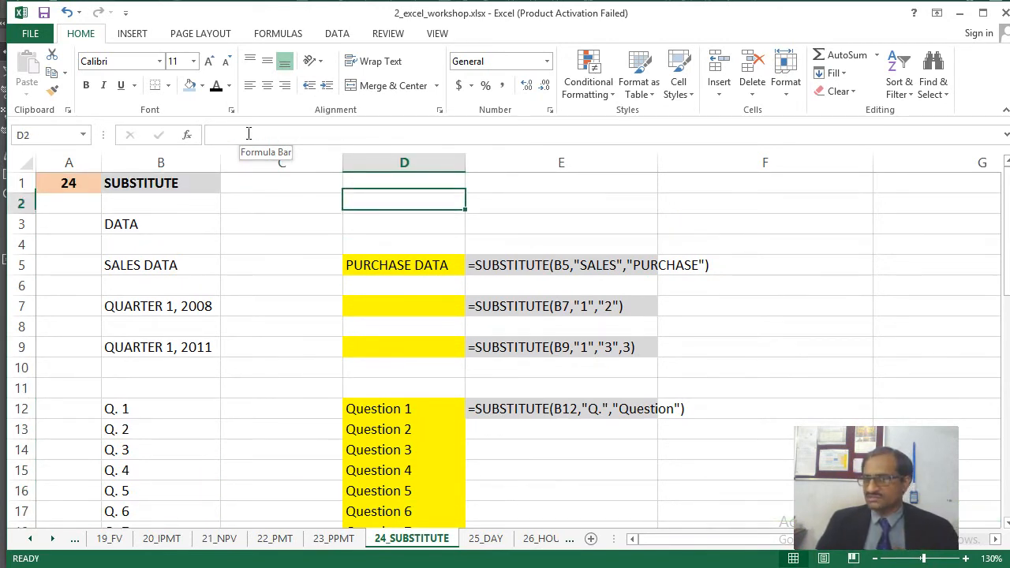
- Examine the QUARTER 1, 2008 example in row 7 and select its result cell D7
key(Down)
key(Down)
key(Down)
key(Down)
key(Down)
key(Left)
key(Left)
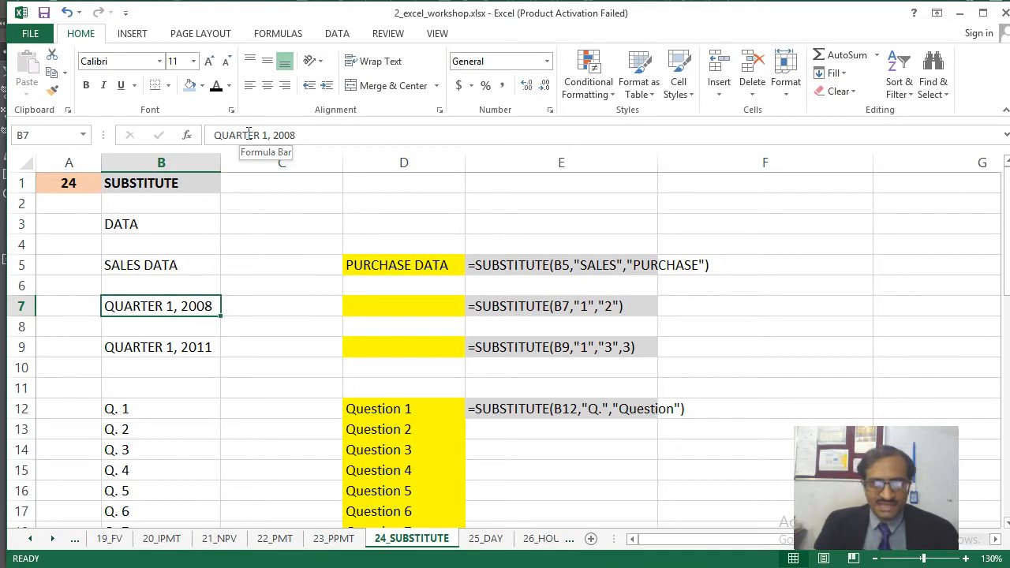
key(Right)
key(Right)
key(Right)
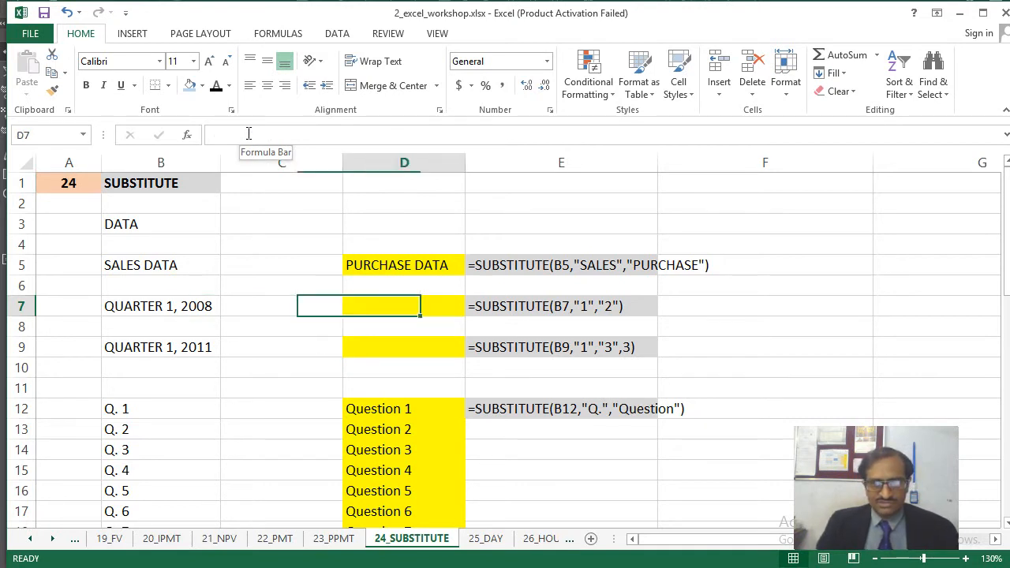
key(Left)
key(Left)
key(Left)
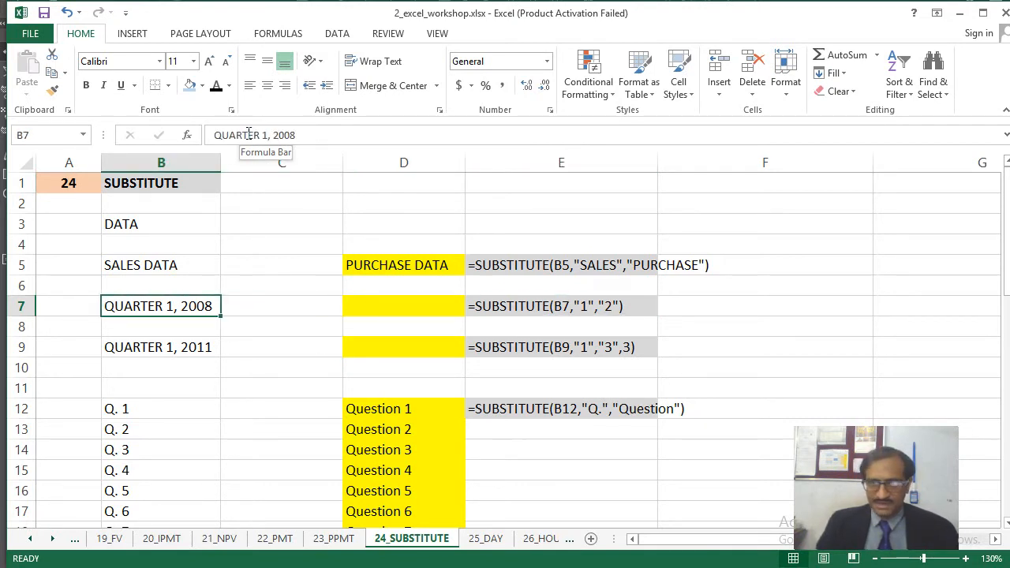
key(Right)
key(Left)
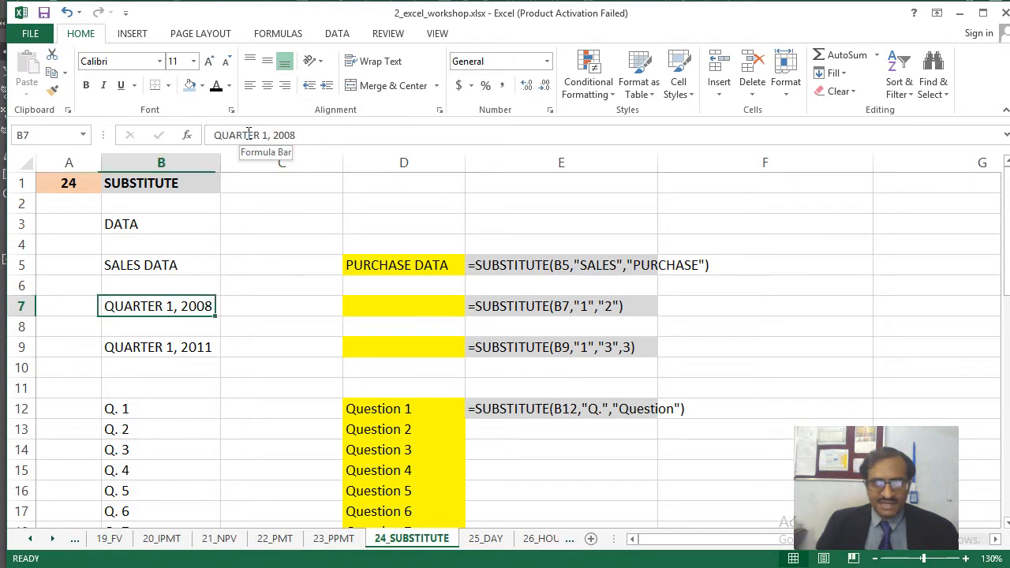
key(Right)
key(Right)
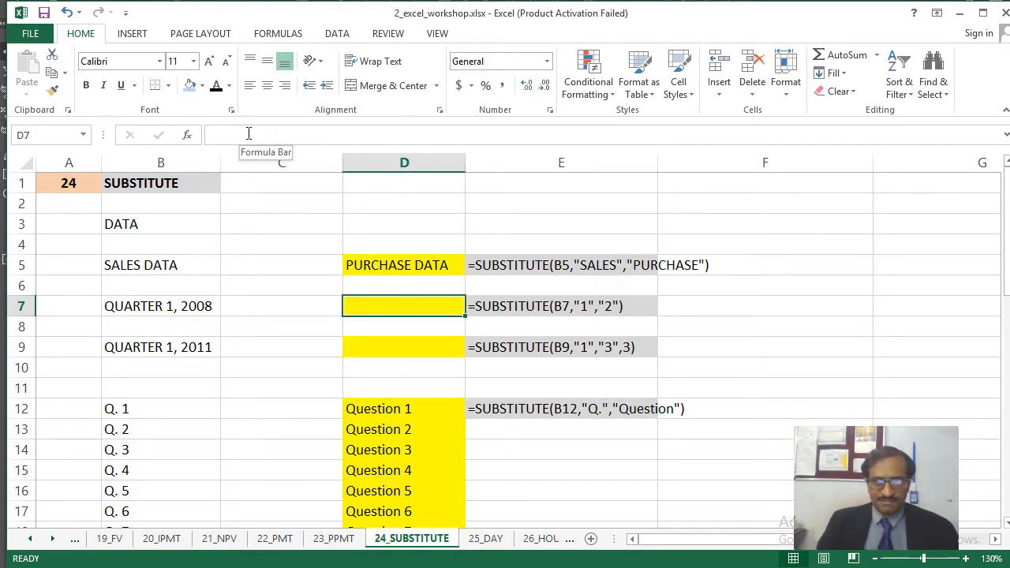
- Copy the sample formula text from E7 into D7 and remove its leading apostrophe so it calculates =SUBSTITUTE(B7,"1","2")
key(Right)
key(F2)
key(Home)
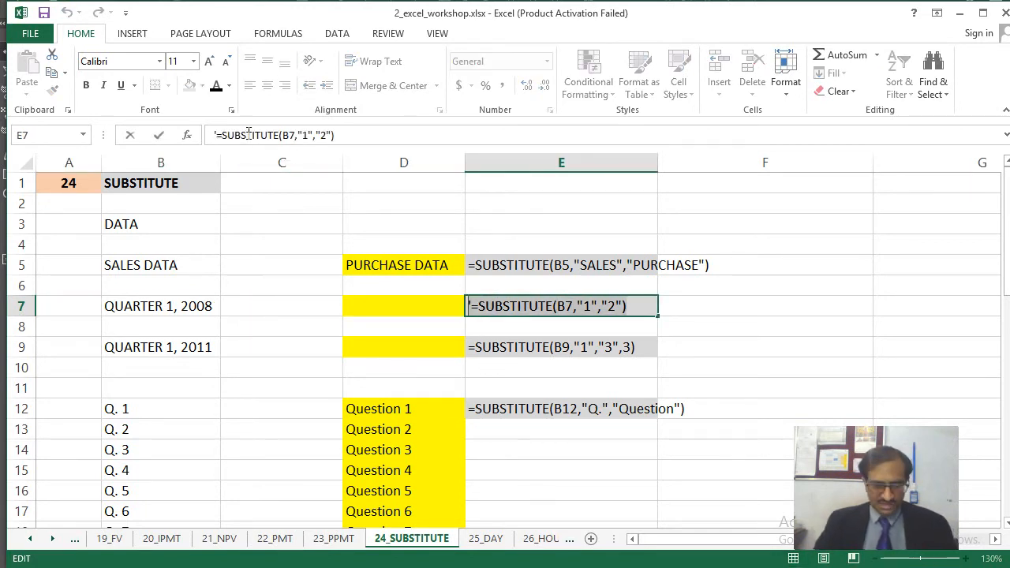
key(ctrl+c)
key(Return)
key(Up)
key(Left)
key(F2)
key(ctrl+v)
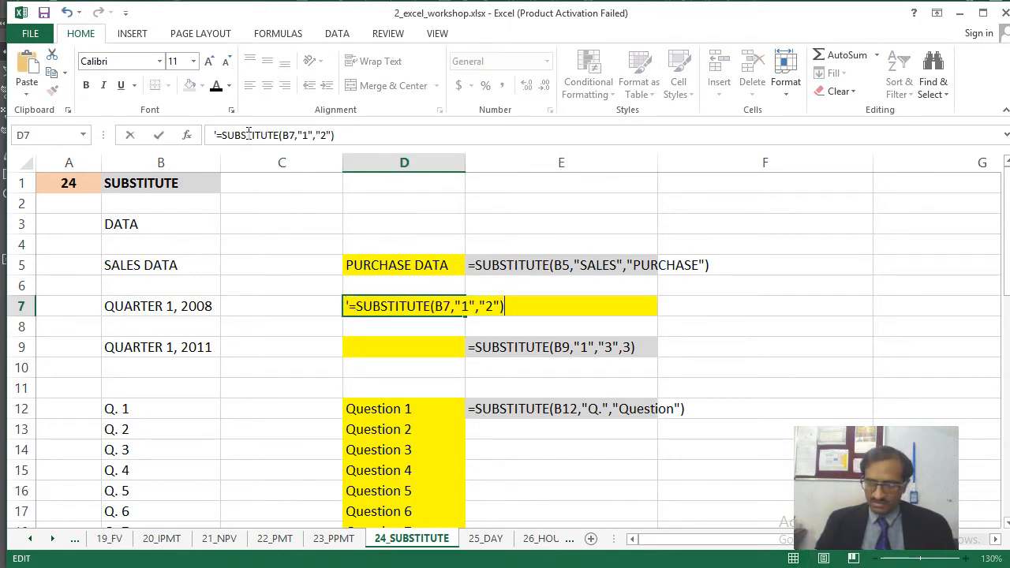
key(Home)
key(Delete)
key(Return)
key(Up)
key(Left)
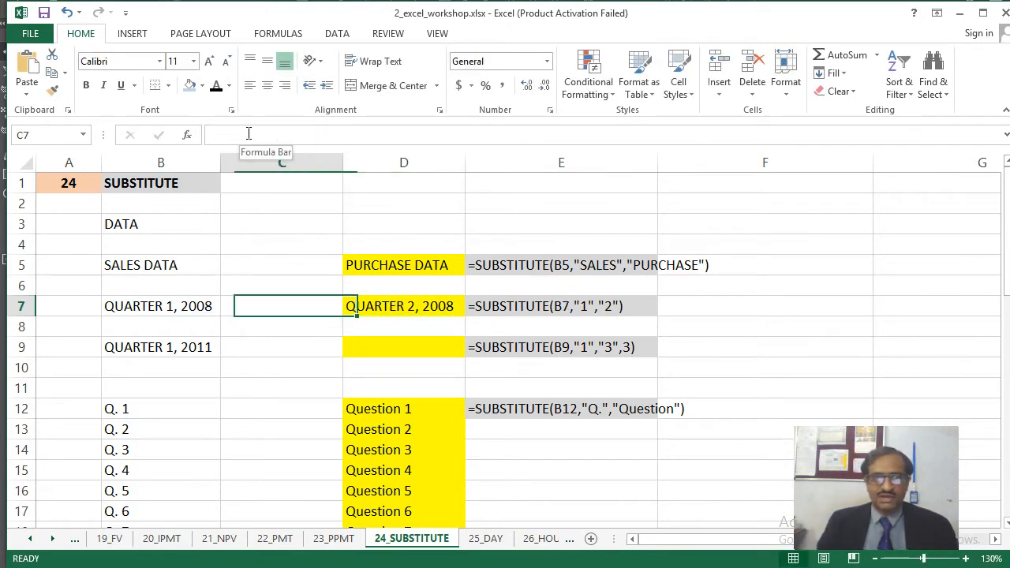
key(Left)
key(Right)
key(Right)
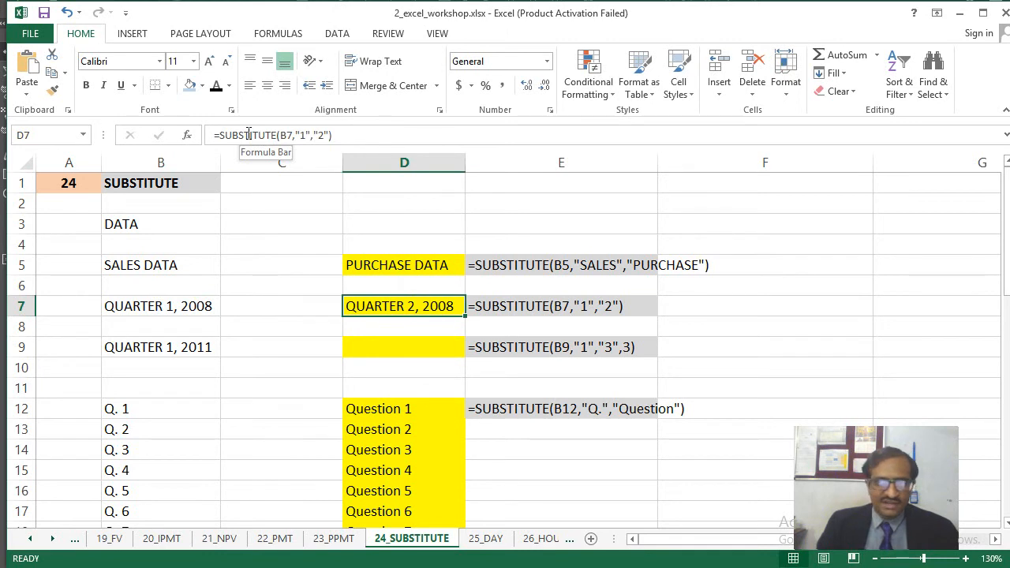
- Copy the sample formula text for QUARTER 1, 2011 from E9 into result cell D9
key(Down)
key(Down)
key(Left)
key(Left)
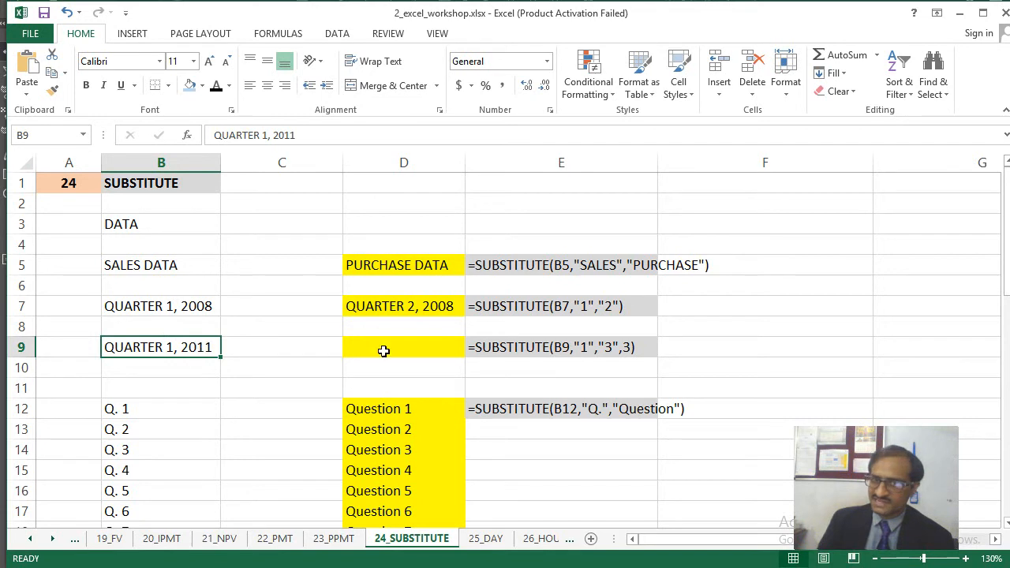
click(439, 337)
key(Right)
key(F2)
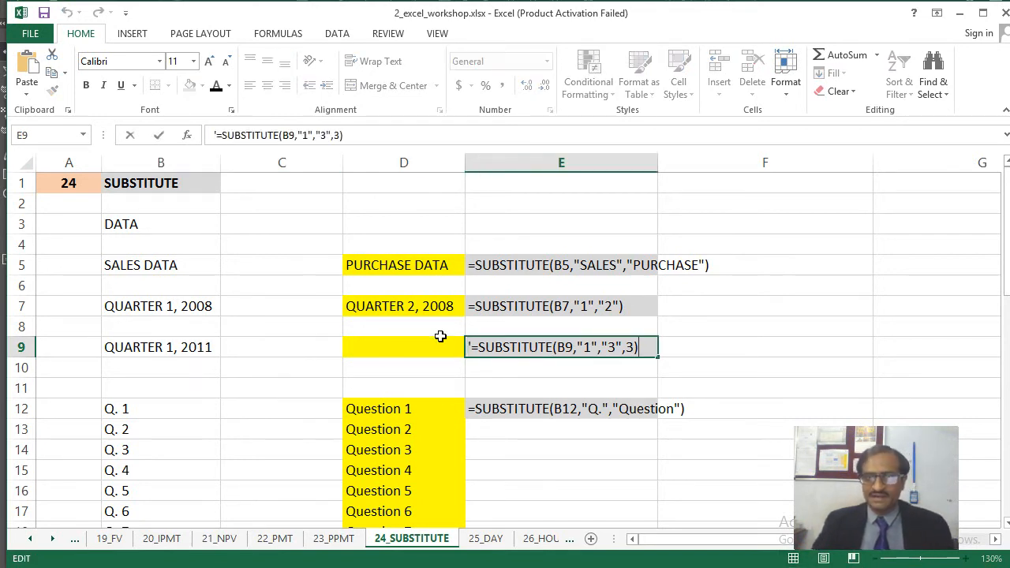
key(shift+Home)
key(ctrl+c)
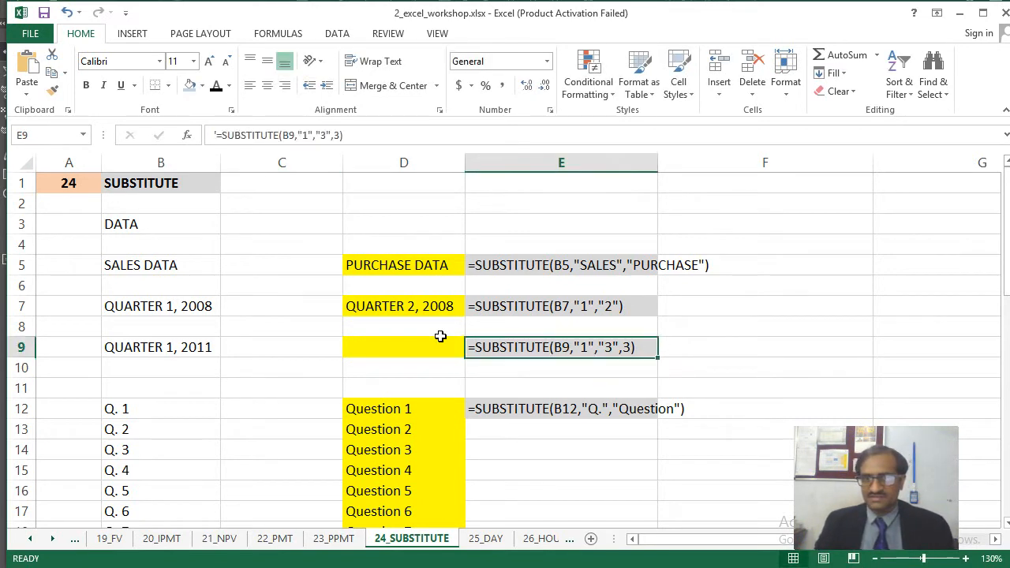
click(439, 337)
key(F2)
key(ctrl+v)
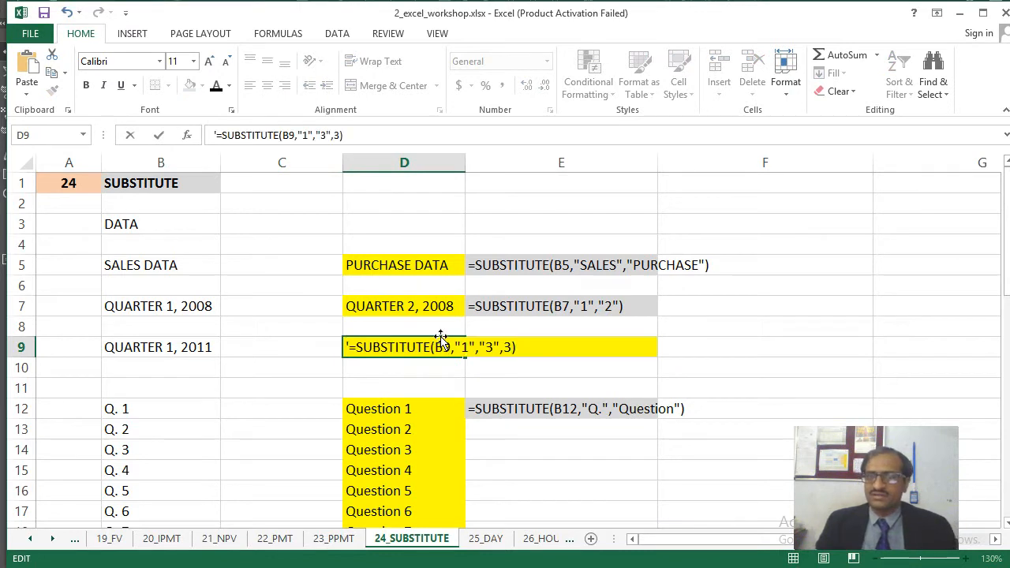
- Review the arguments in D9 and remove the leading apostrophe so it calculates =SUBSTITUTE(B9,"1","3",3)
key(Left)
key(Left)
key(Left)
key(Left)
key(Left)
key(Left)
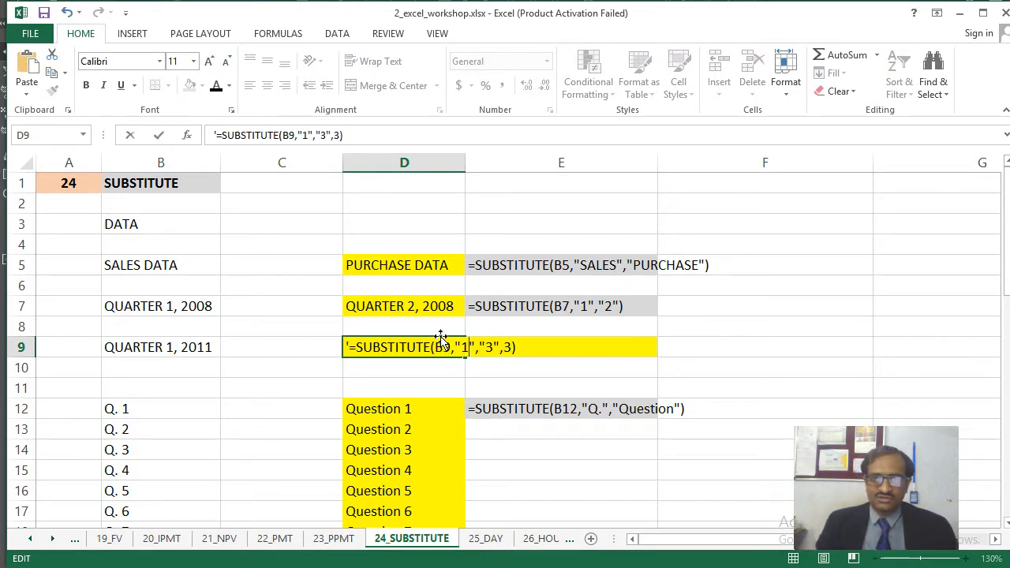
key(Right)
key(Right)
key(Right)
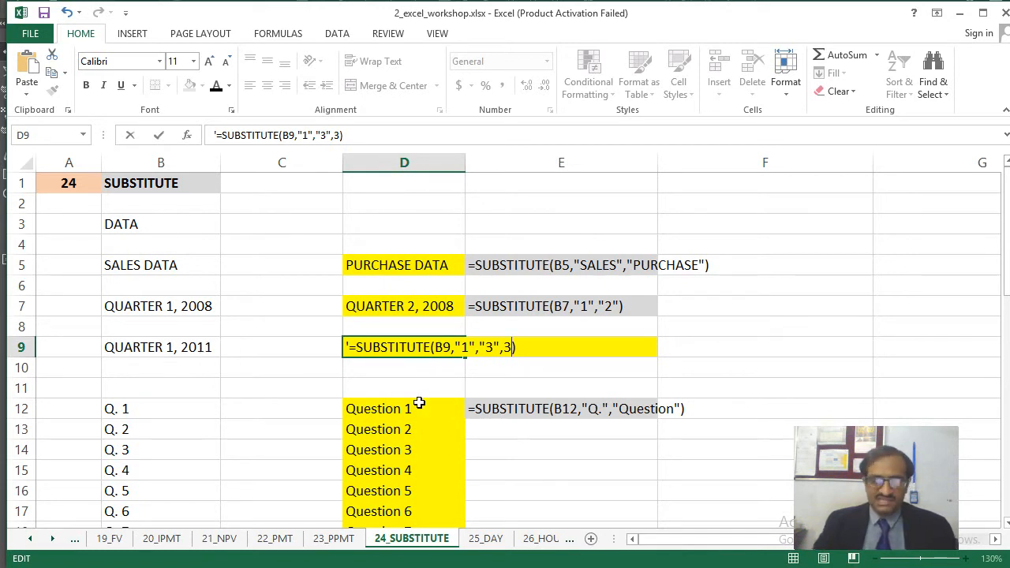
key(Return)
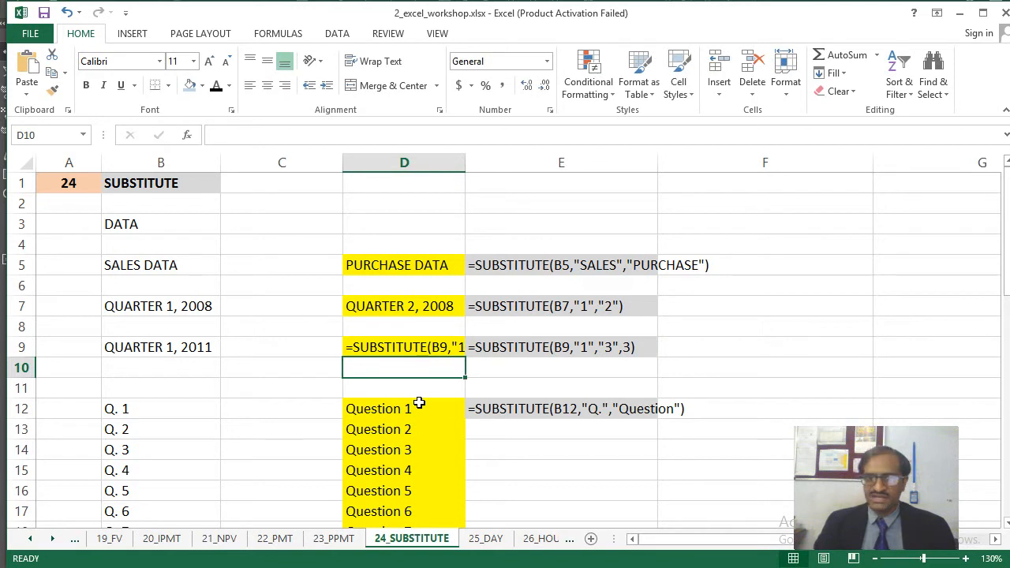
key(Up)
key(F2)
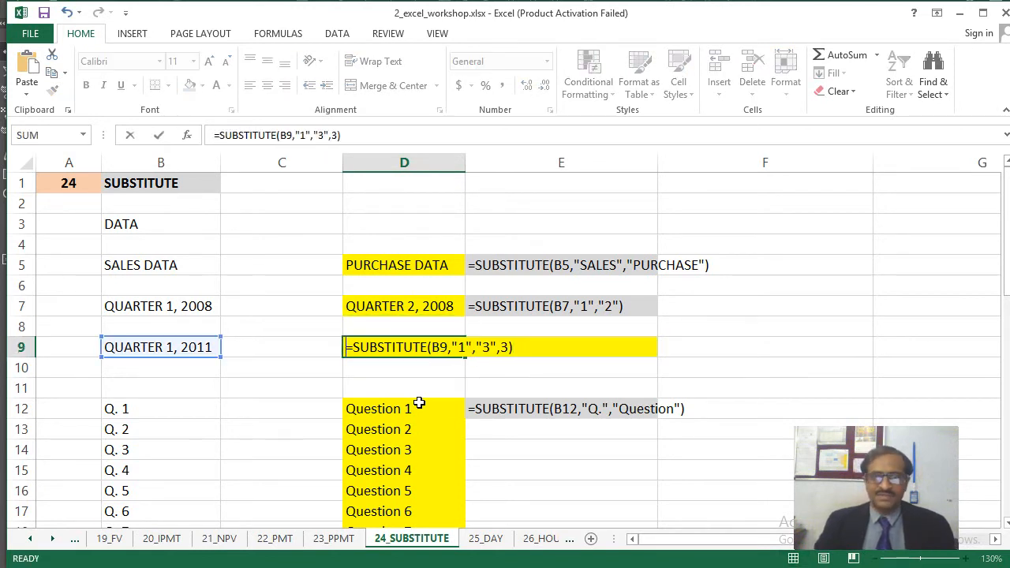
key(Escape)
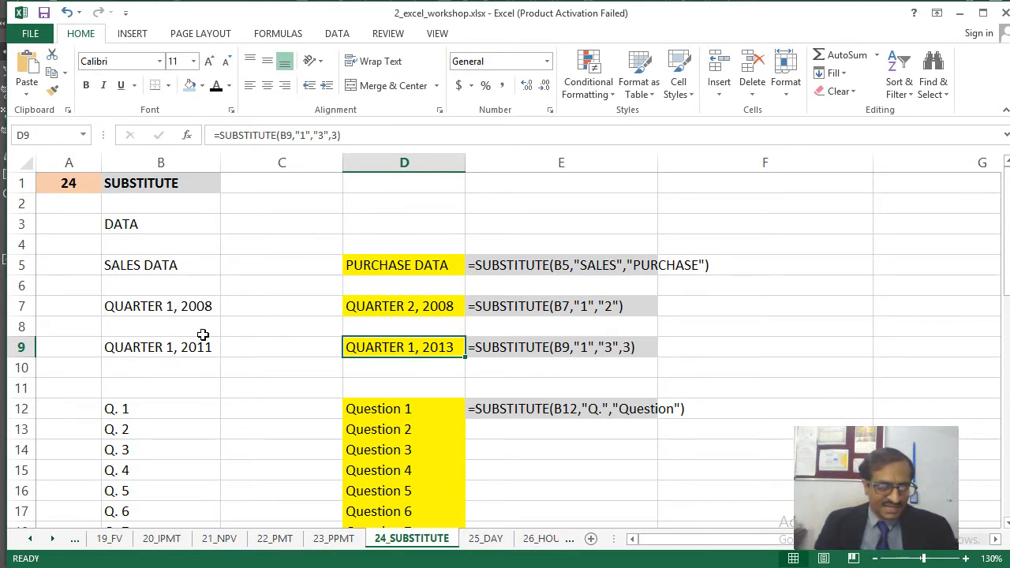
- Change the new_text argument of the SUBSTITUTE formula in D9 to "5"
click(488, 344)
click(447, 344)
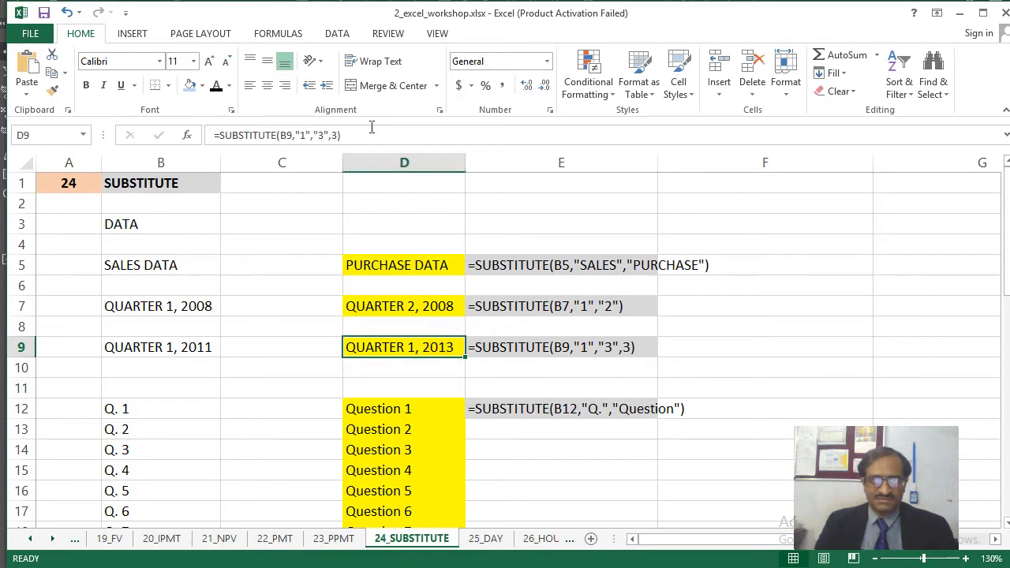
click(319, 135)
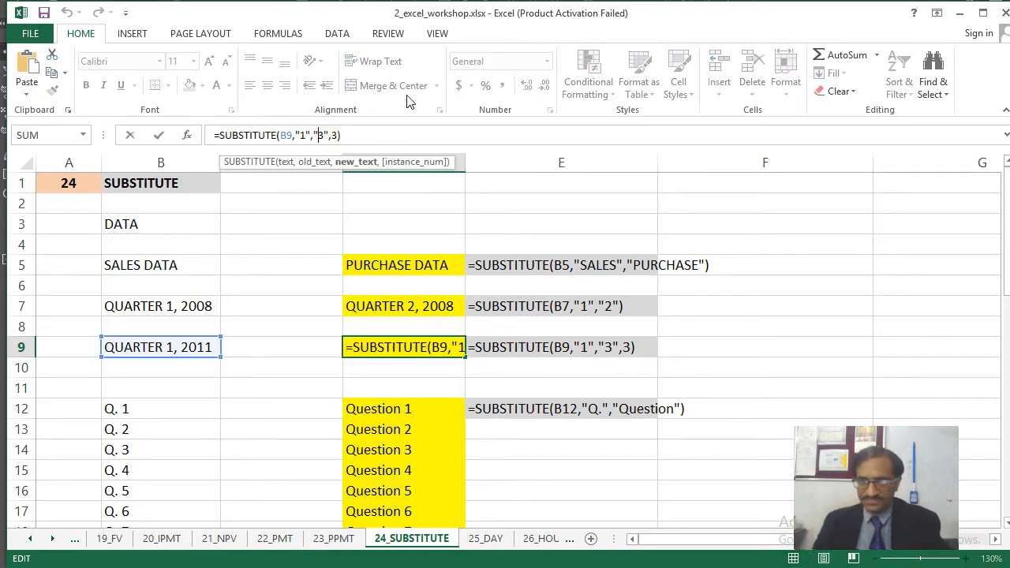
key(Delete)
text(5)
key(Return)
key(Up)
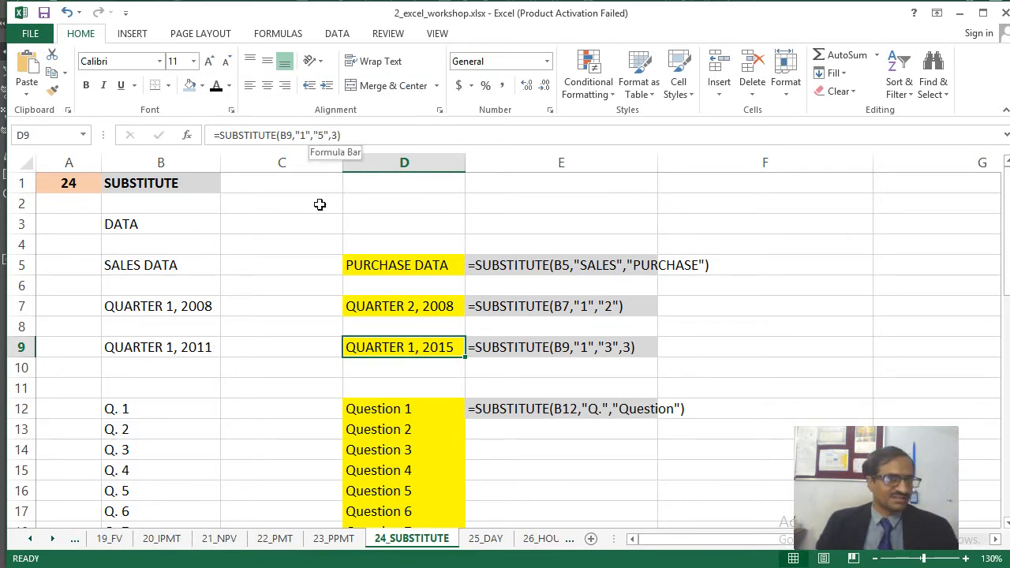
- Switch to the 25_DAY worksheet and examine the date in C2, the sample formula in C4 and result cell C6
click(369, 339)
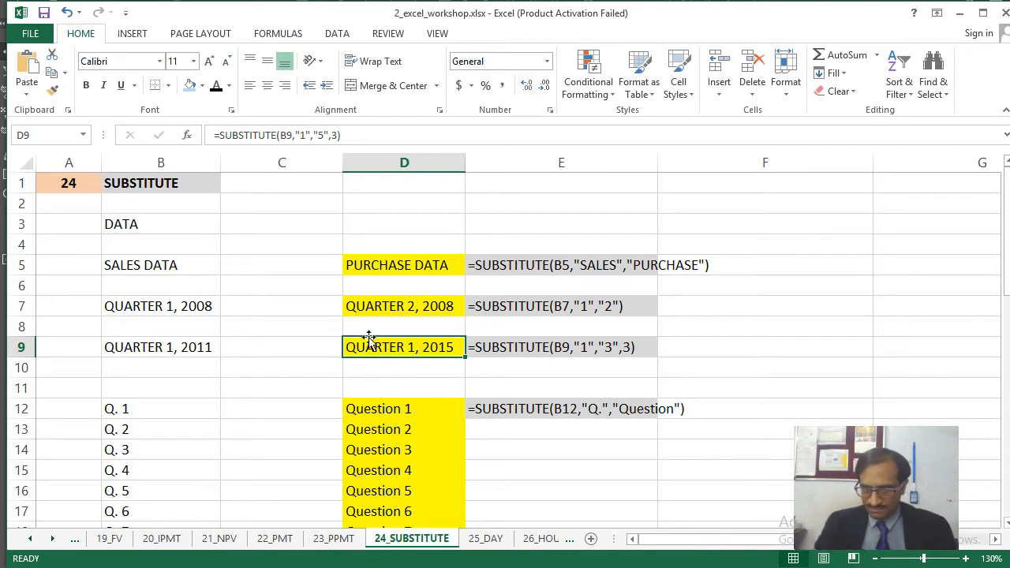
key(ctrl+Page_Down)
key(Up)
key(Up)
key(Up)
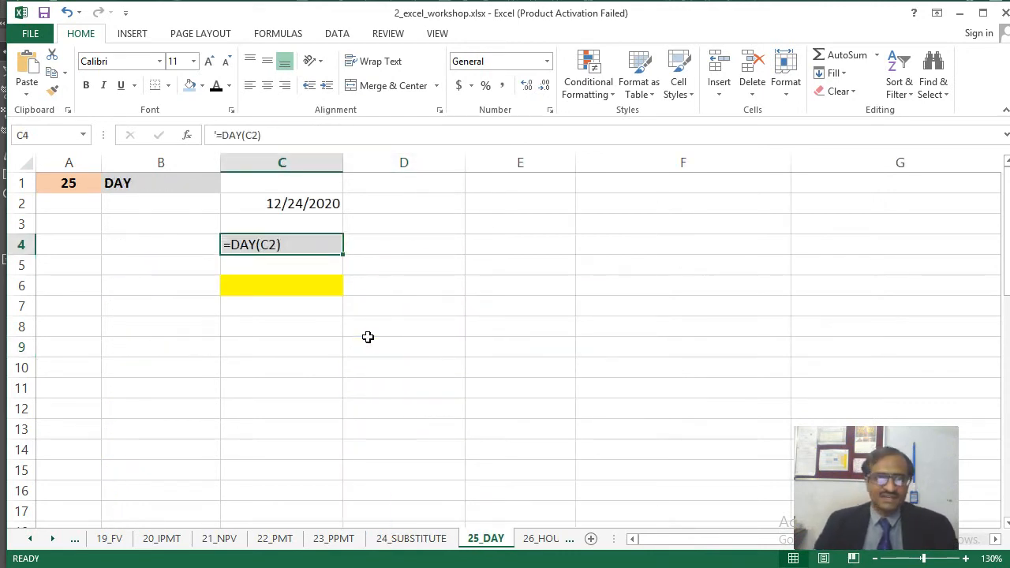
key(Up)
key(Down)
key(Down)
key(Down)
key(Down)
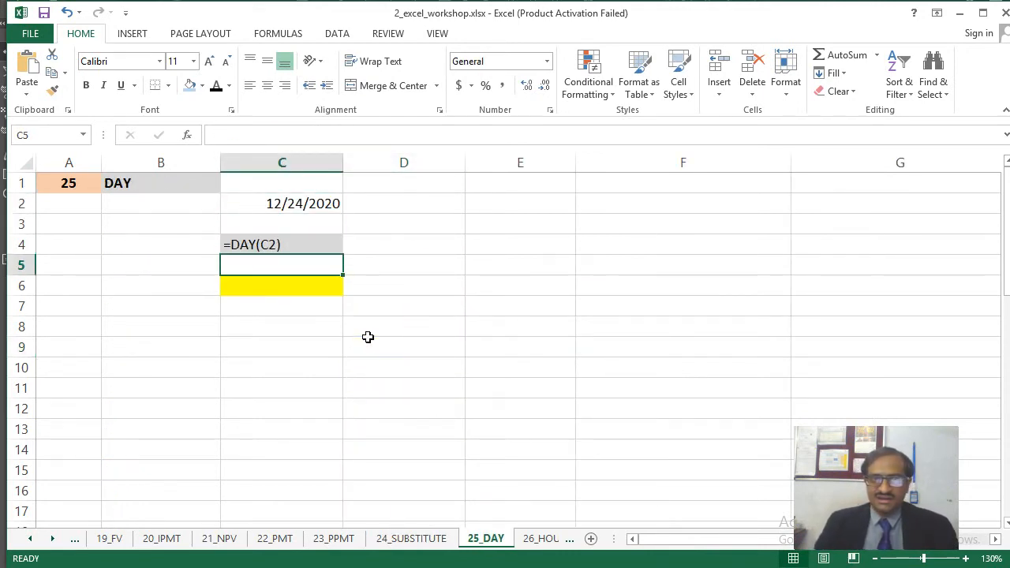
key(Up)
key(Up)
key(Up)
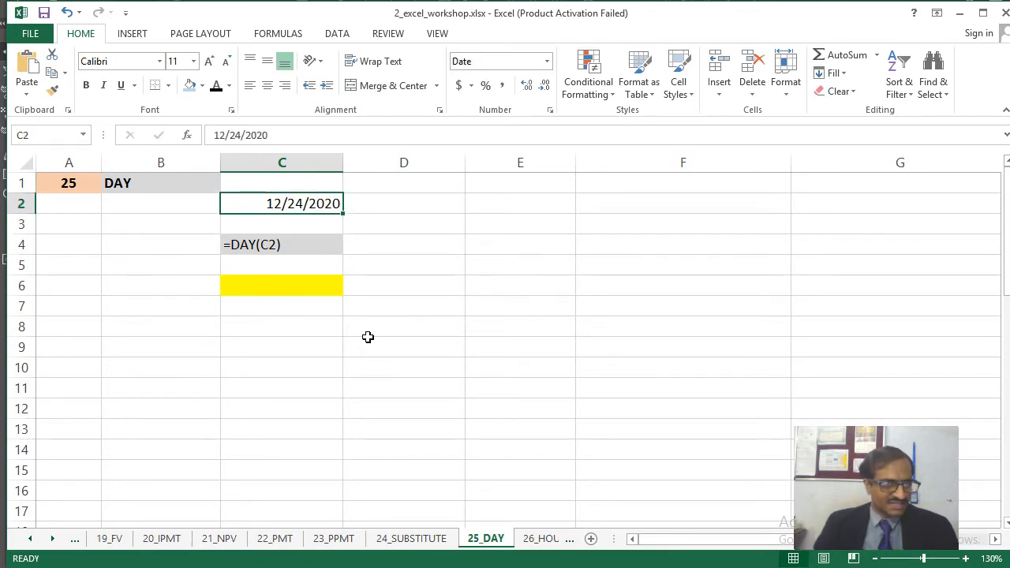
key(Down)
key(Down)
key(Down)
key(Down)
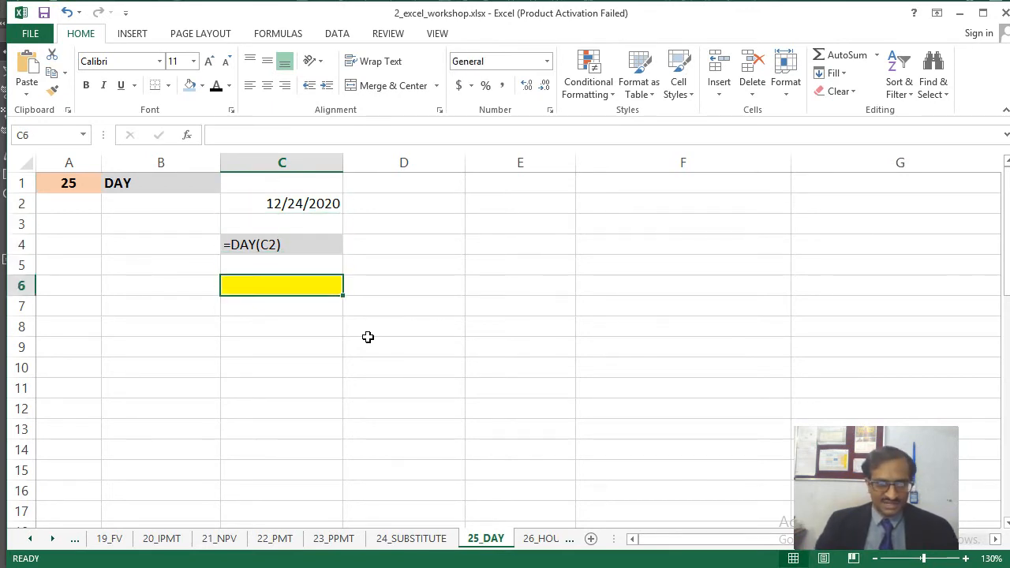
- Enter =DAY(C2) in result cell C6 and compare its result with the source date in C2
text(=)
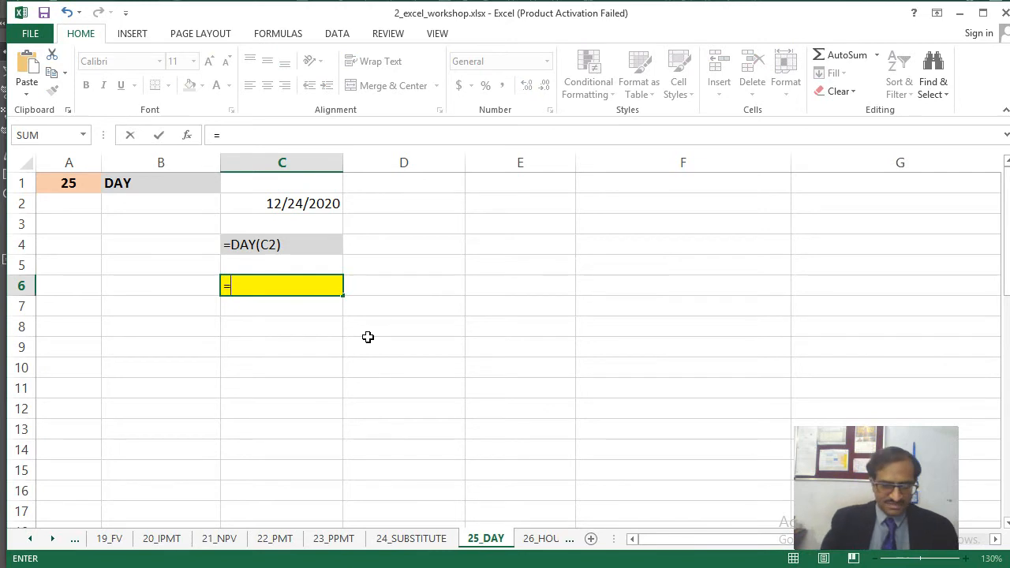
text(DAY()
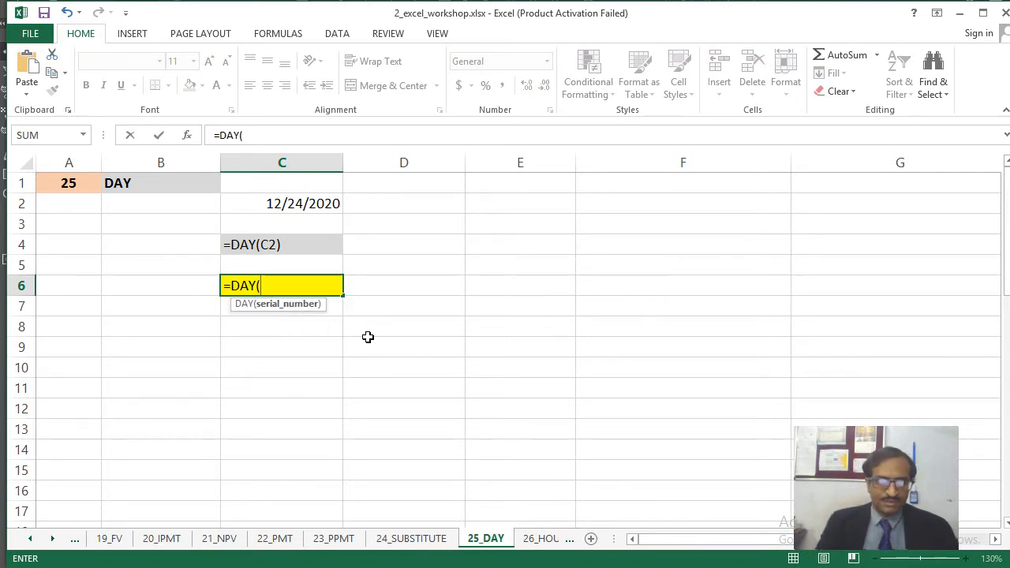
click(299, 202)
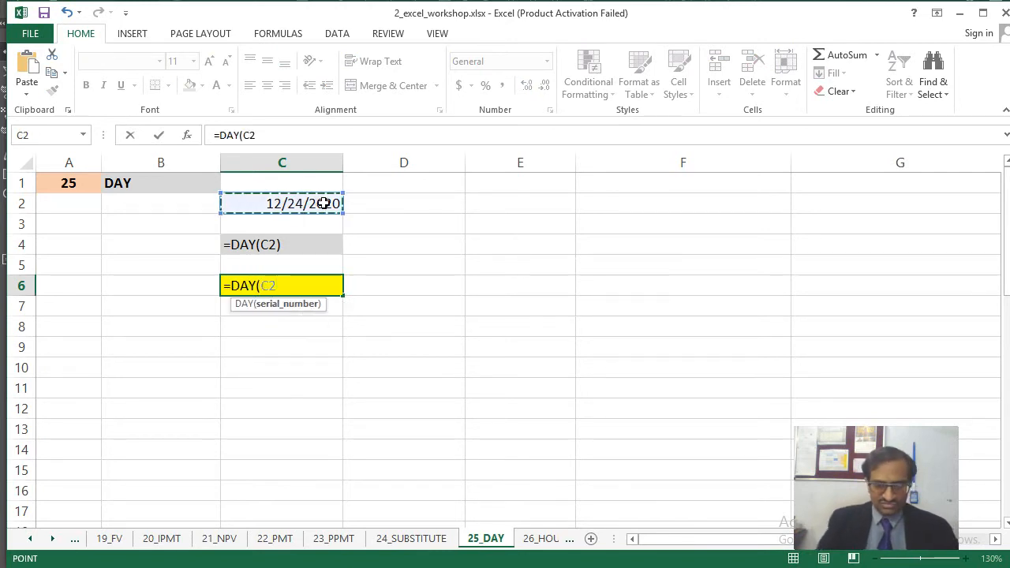
text())
key(Return)
key(Up)
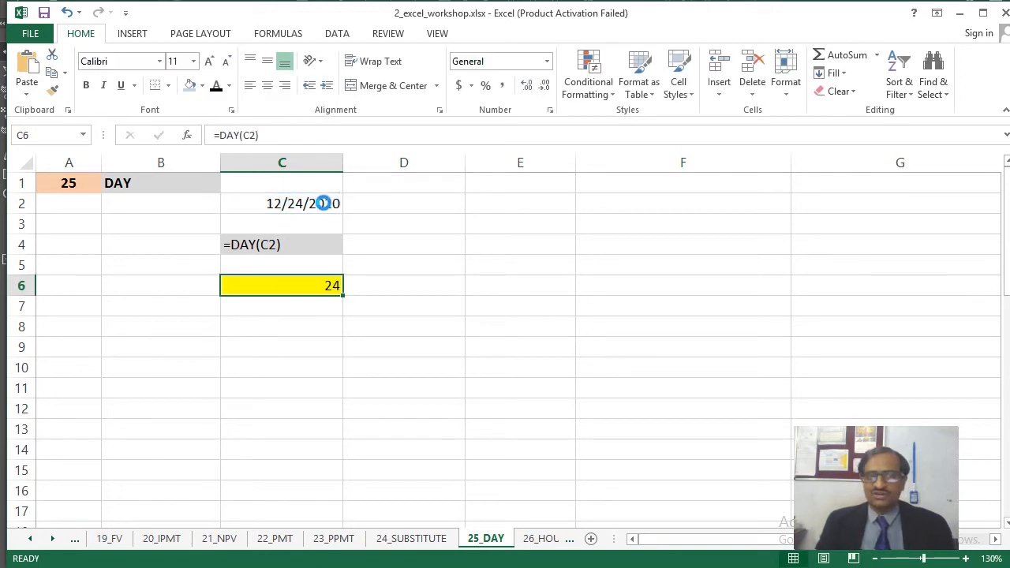
key(Up)
key(Up)
key(Up)
key(Up)
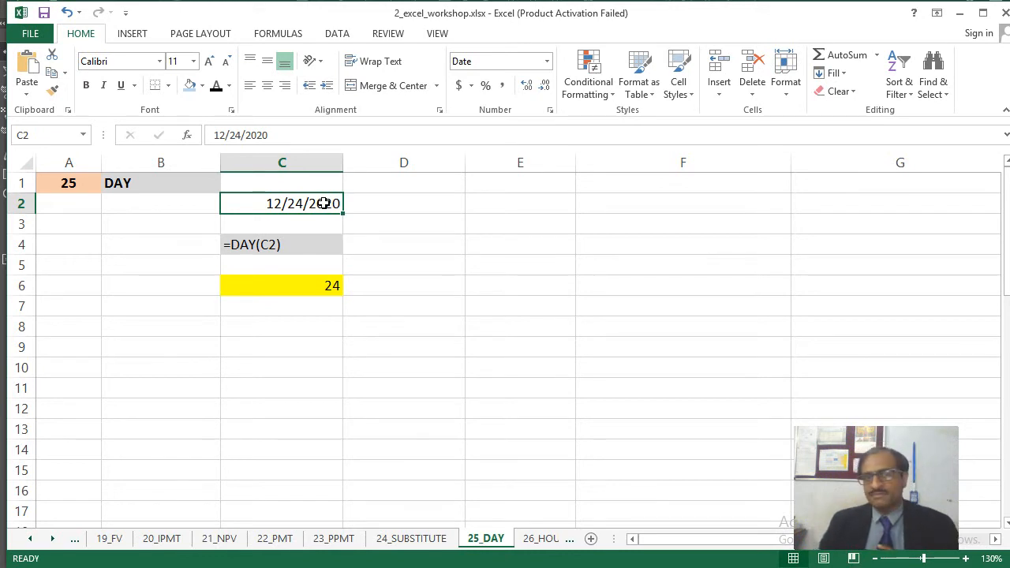
click(303, 288)
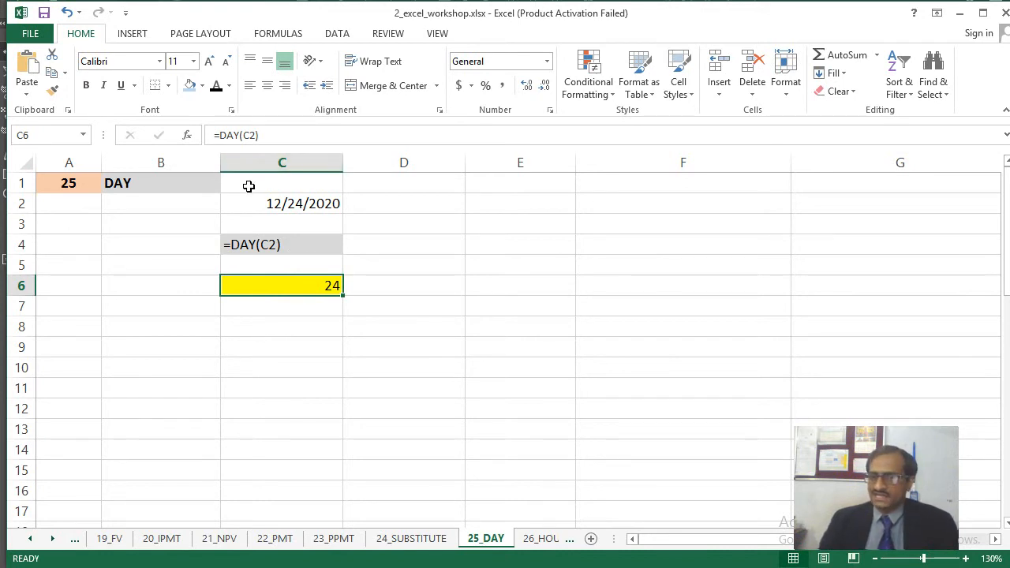
- Switch to the 26_HOUR worksheet and examine the time in C3, the sample formula and result cell C7
key(ctrl+Page_Down)
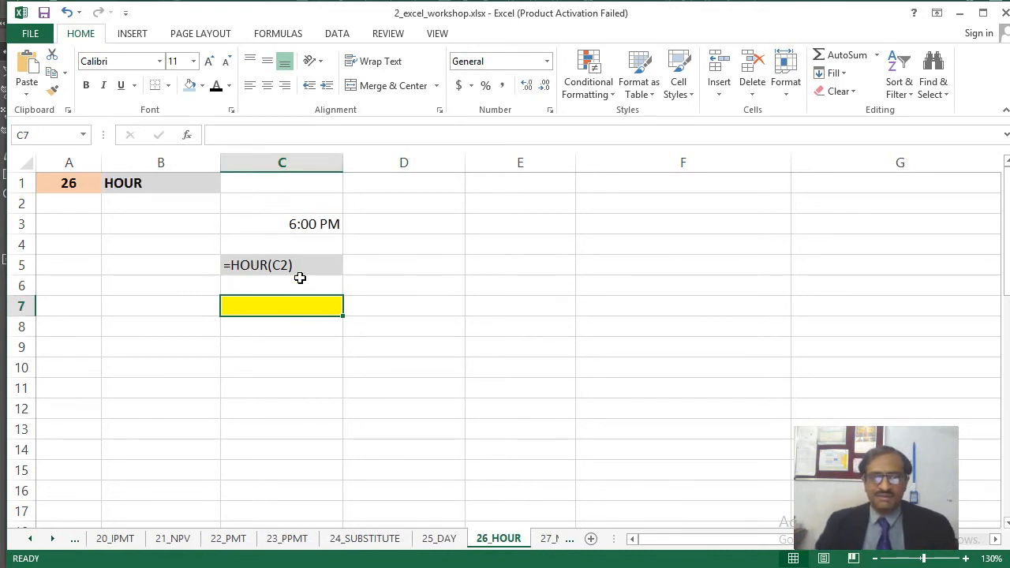
key(Up)
key(Up)
key(Up)
key(Up)
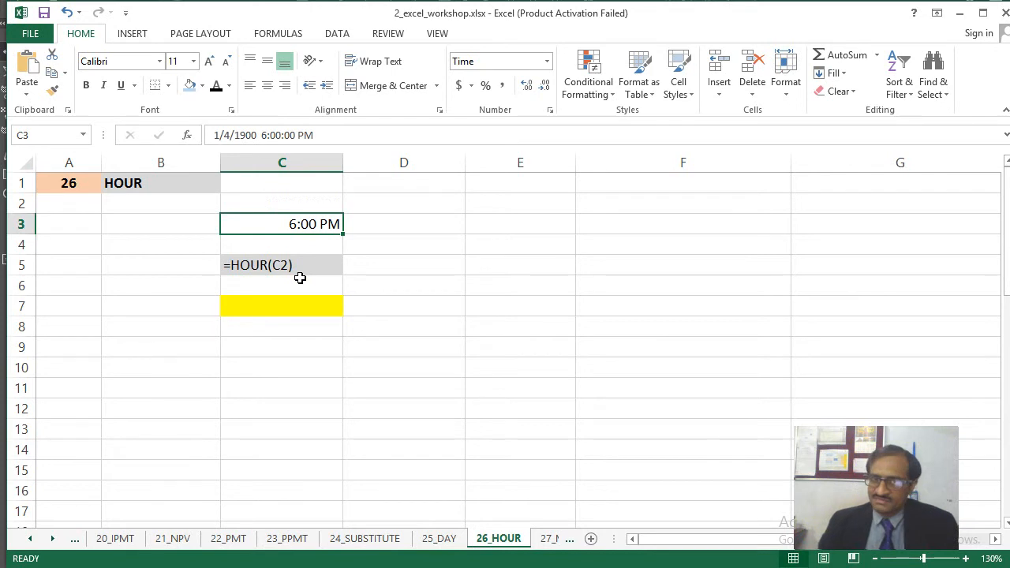
key(Down)
key(Down)
key(Down)
key(Down)
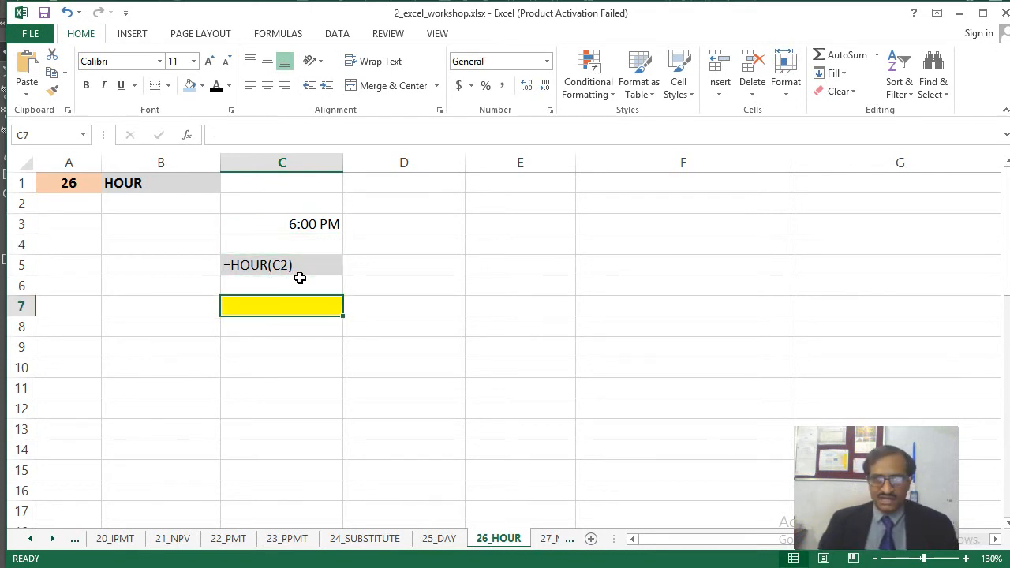
- Enter =HOUR(C3) in result cell C7 to extract the hour from the time
text(=HOUR()
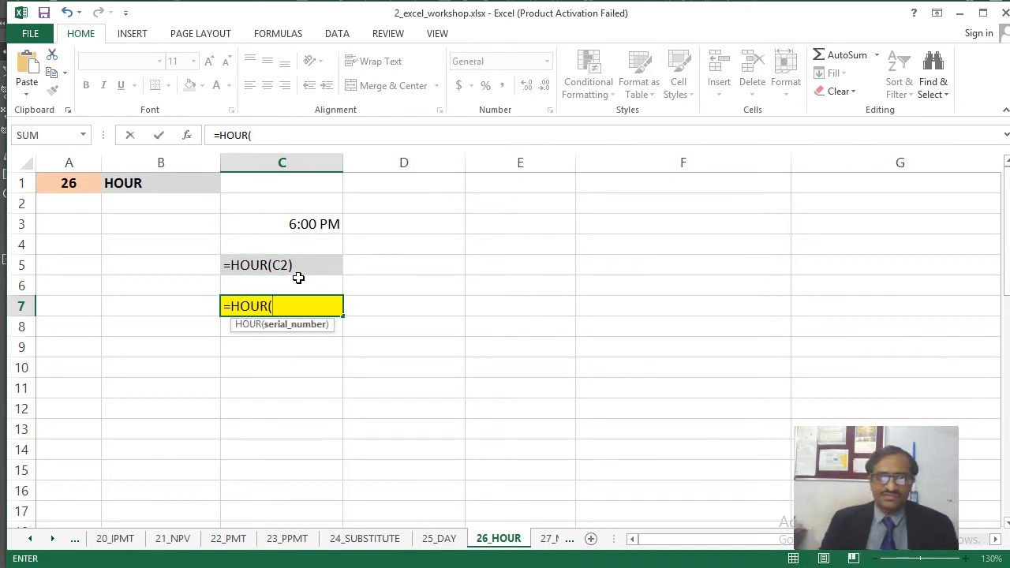
click(270, 225)
text())
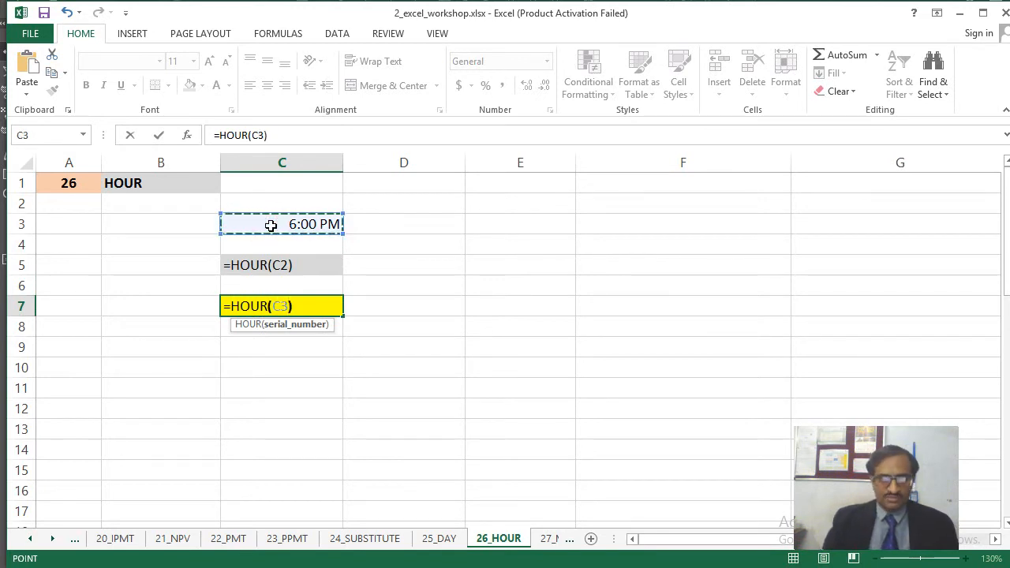
key(Return)
key(Up)
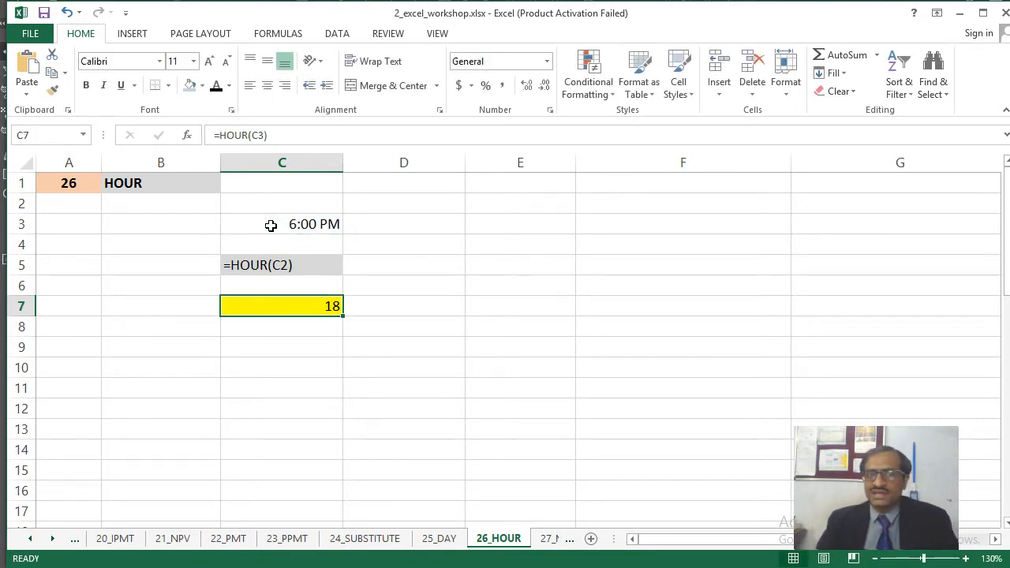
- Examine the full time value in C3 and the sample HOUR formula in C5
key(Up)
key(Up)
key(Up)
key(Up)
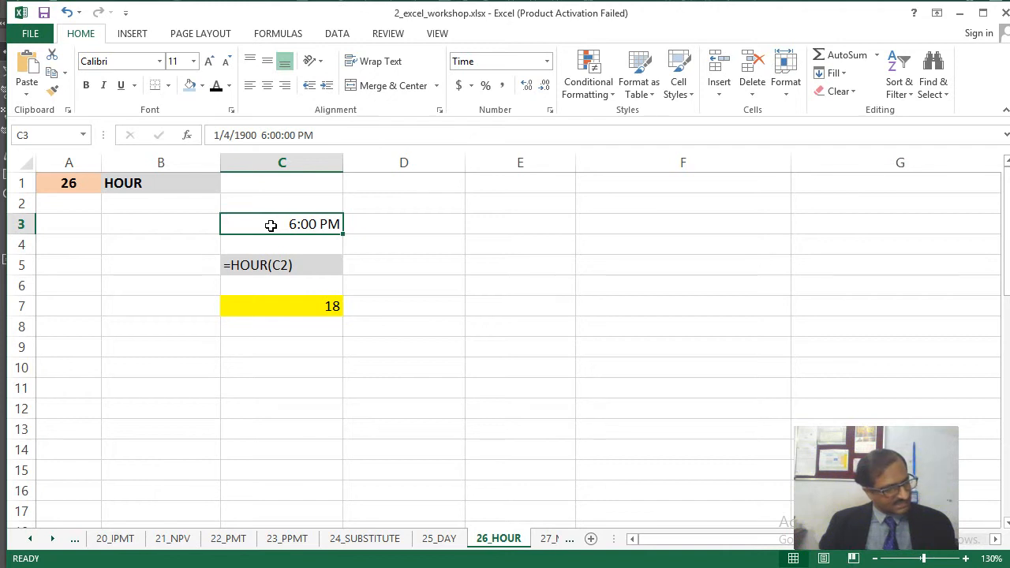
key(Down)
key(Down)
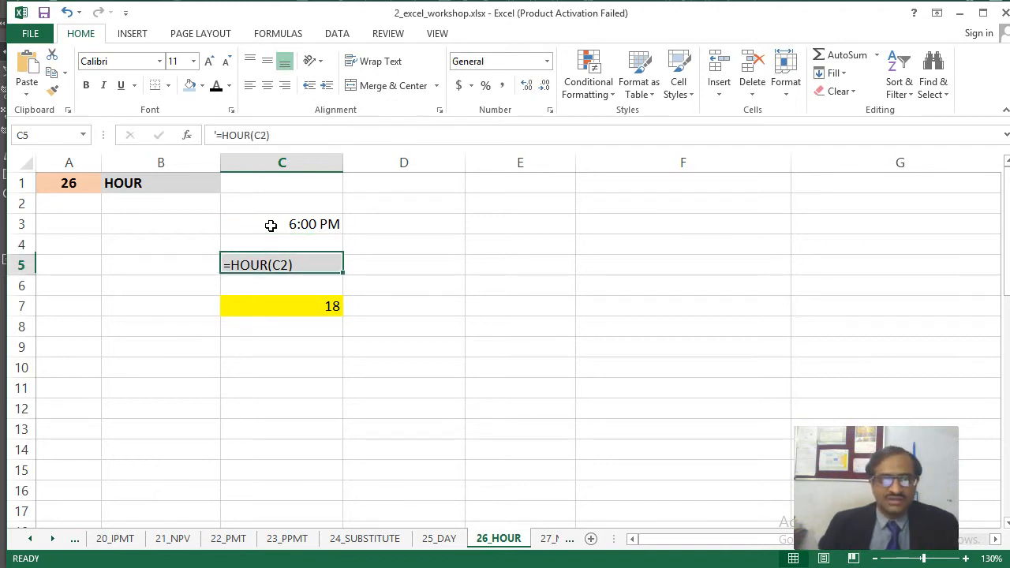
key(Up)
key(Up)
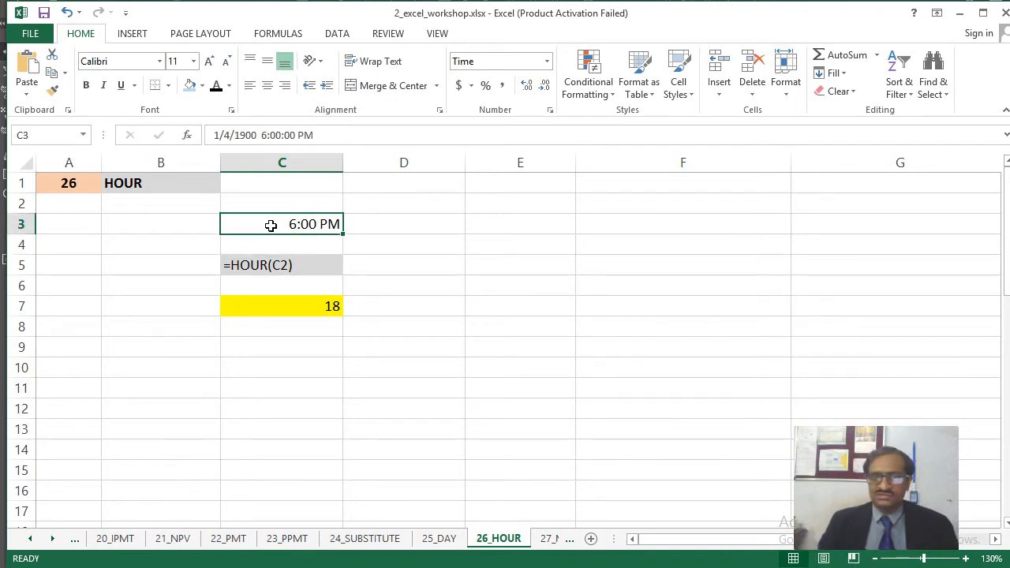
- Change the time in C3 from evening to 6:00 AM and check the HOUR result in C7
key(F2)
key(Left)
key(Left)
key(Right)
key(BackSpace)
text(A)
key(Return)
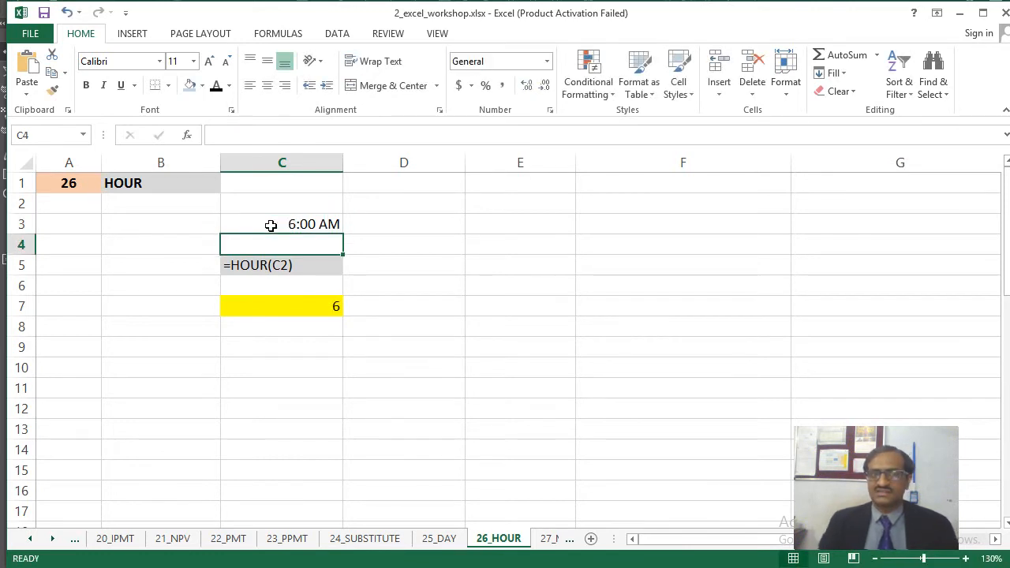
key(Down)
key(Down)
key(Down)
key(Up)
key(Up)
key(Up)
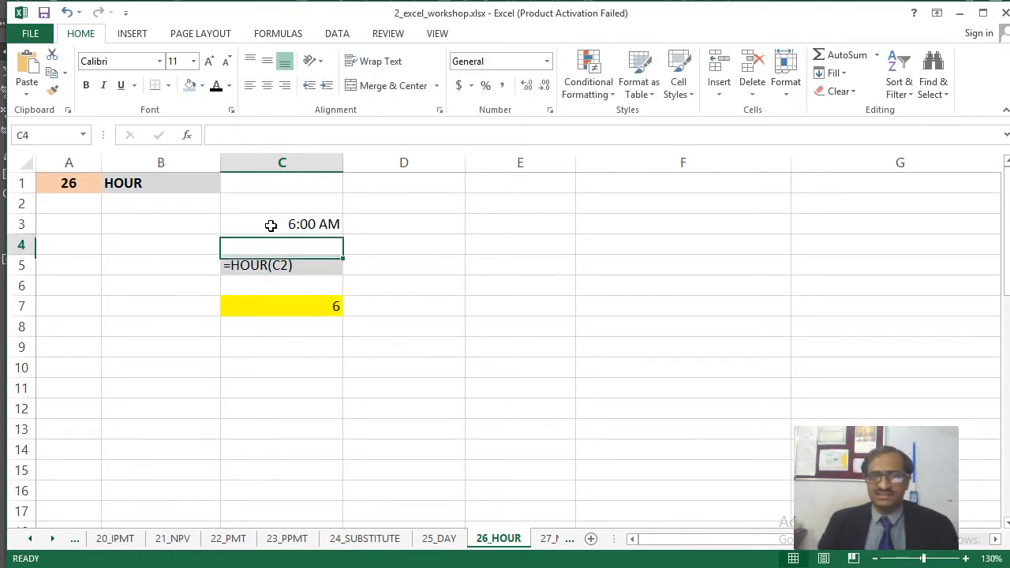
- Set the time in C3 back to 6:00 PM
key(Up)
key(F2)
key(Left)
key(Left)
key(shift+Right)
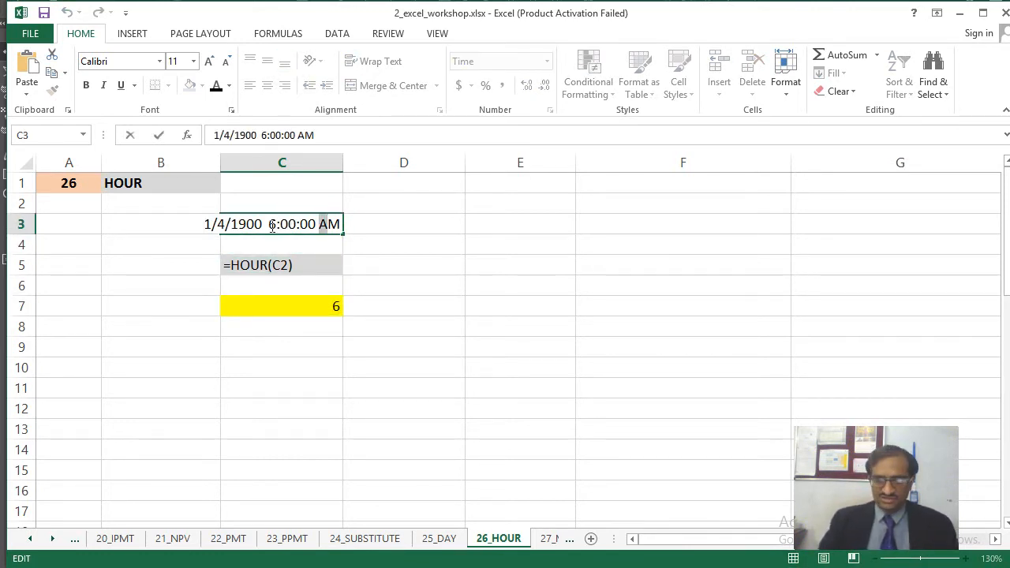
text(P)
key(Return)
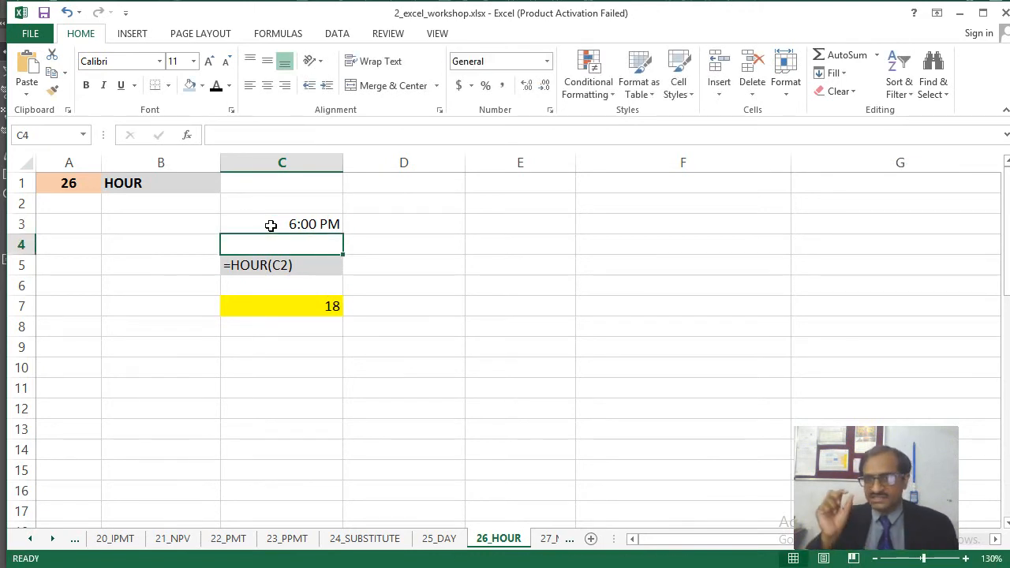
- Switch to the 27_MINUTE worksheet and examine the time in C3, the sample formula and result cell C7
key(ctrl+Page_Down)
key(Up)
key(Up)
key(Up)
key(Up)
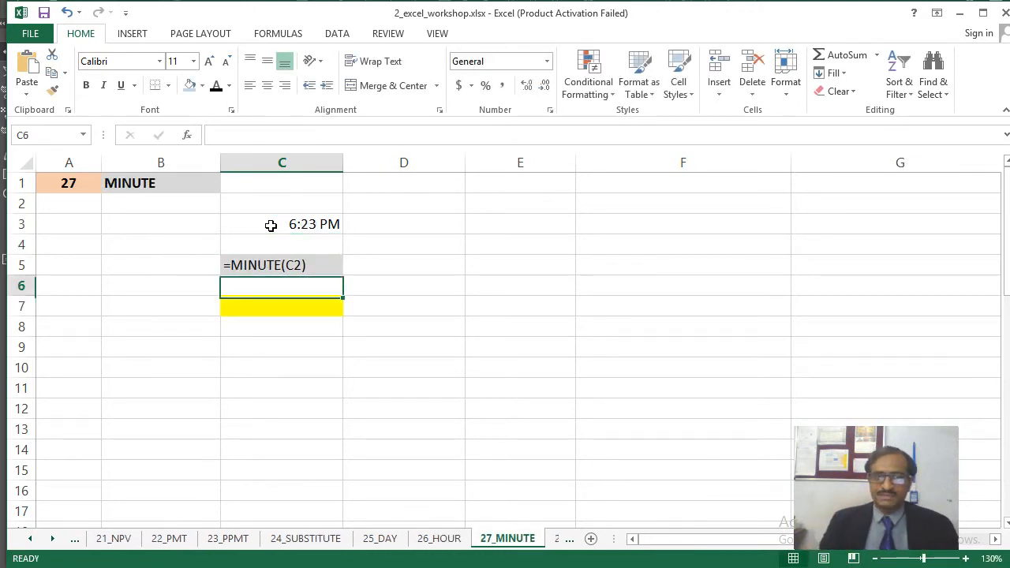
key(Down)
key(Down)
key(Down)
key(Down)
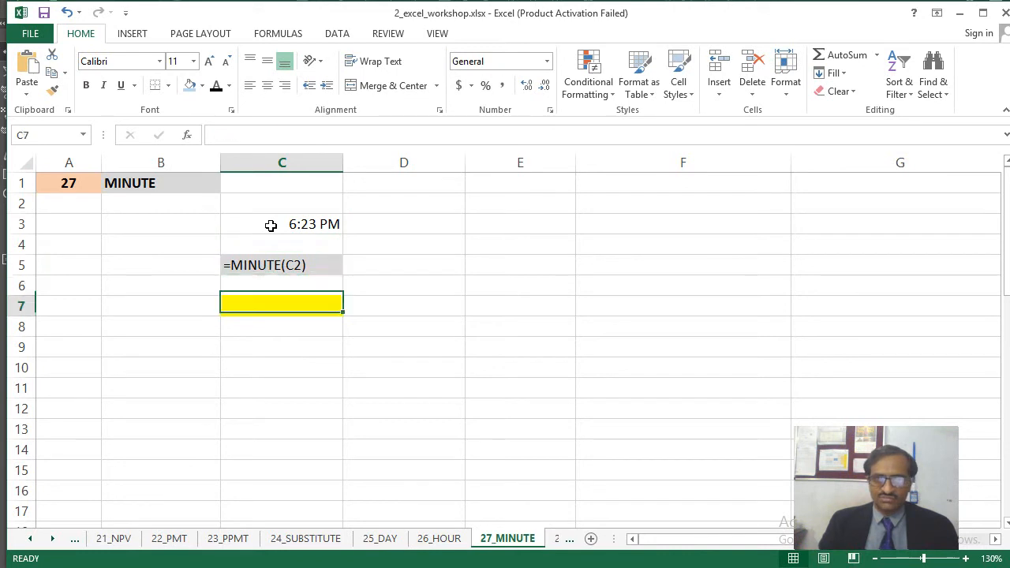
- Copy the sample formula text from C5 into C7 and remove its leading apostrophe so it calculates =MINUTE(C2)
key(Up)
key(Up)
key(F2)
key(Home)
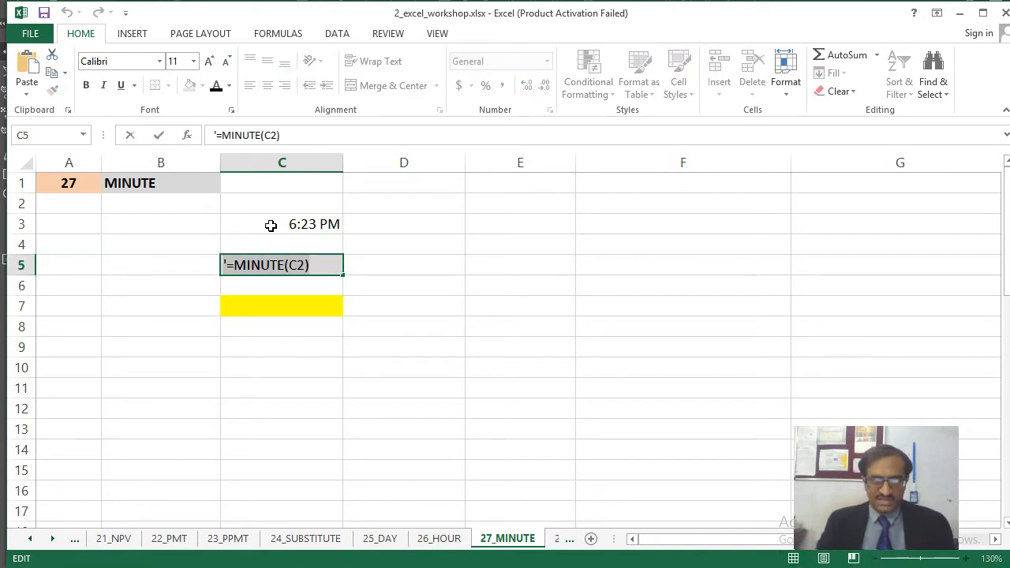
key(Delete)
key(Down)
key(Down)
key(F2)
text(=MINUTE(C2))
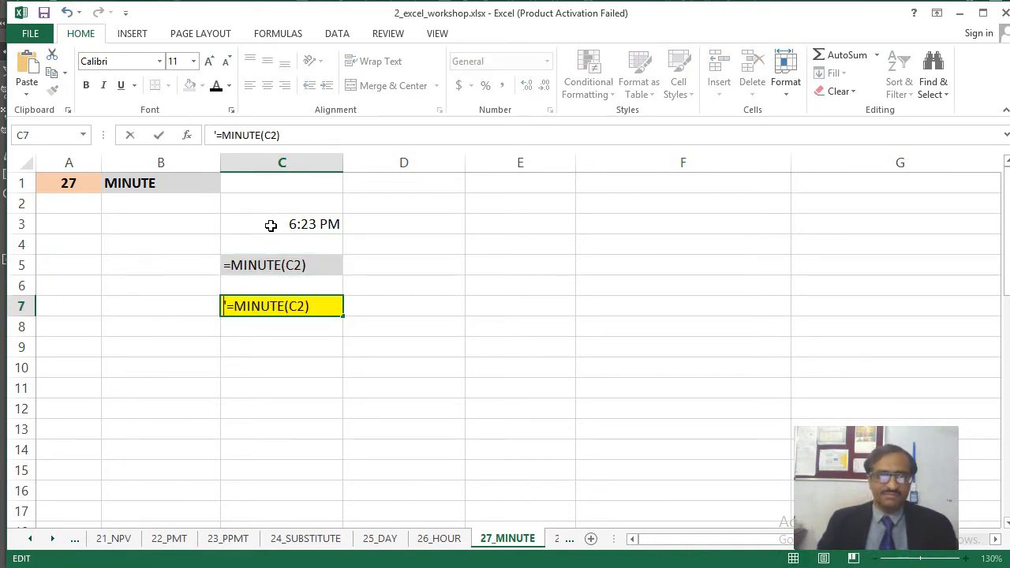
key(ctrl+Return)
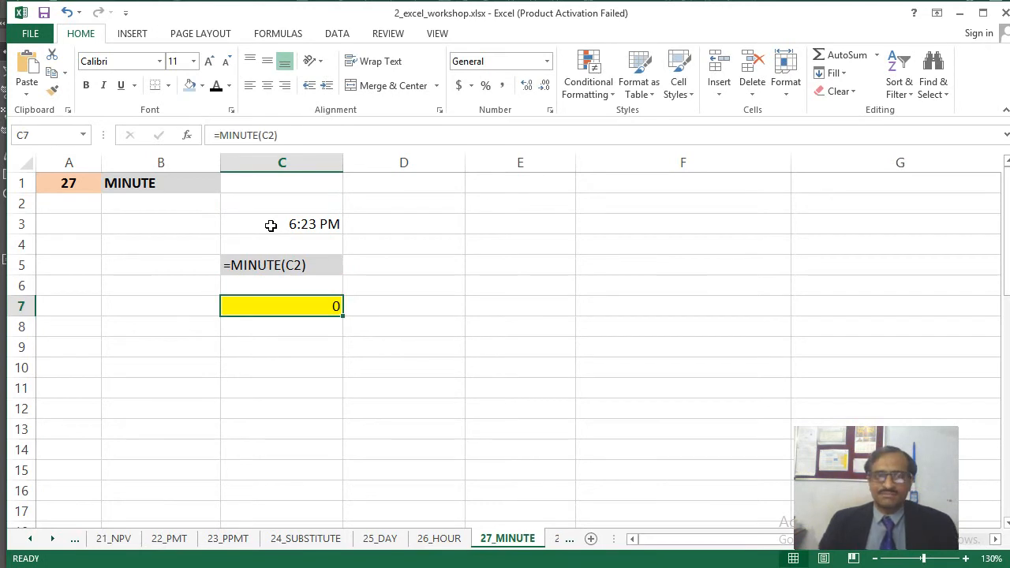
- Correct the cell reference in C7 so the formula reads =MINUTE(C3)
key(F2)
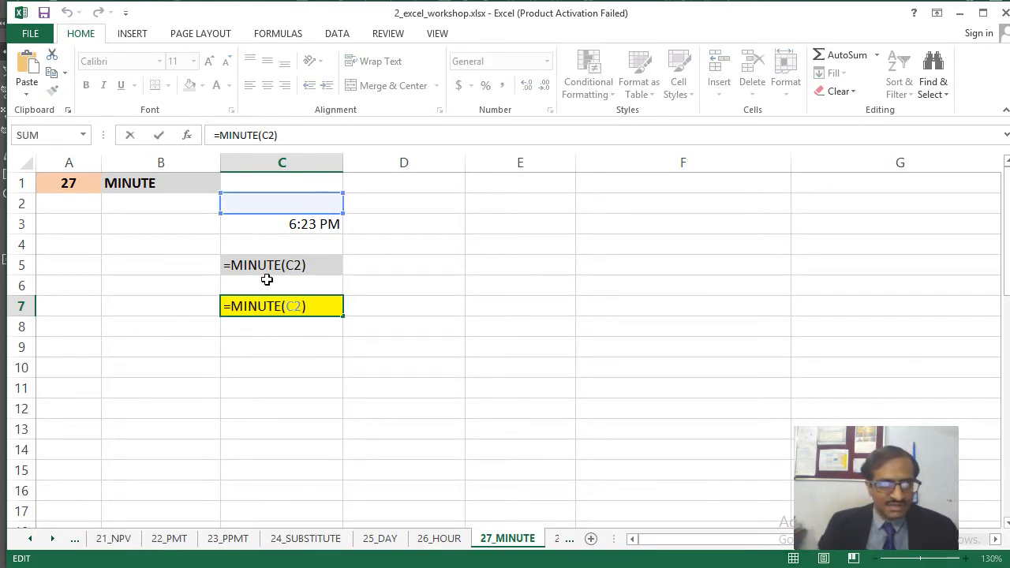
key(Left)
key(BackSpace)
text(3)
key(ctrl+Return)
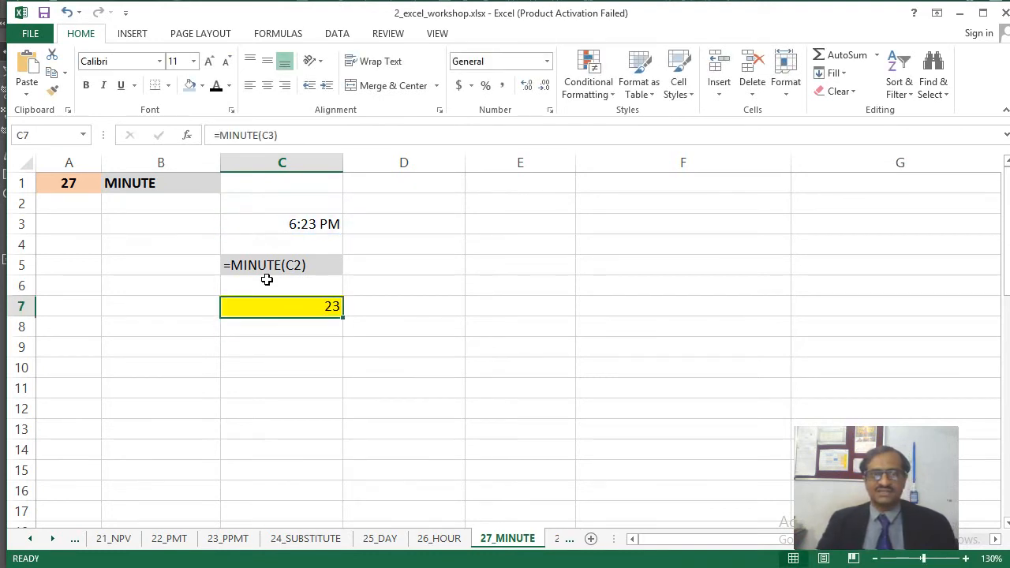
- Correct the sample formula text in C5 to read =MINUTE(C3)
key(Up)
key(Up)
key(F2)
key(BackSpace)
text(3)
key(Return)
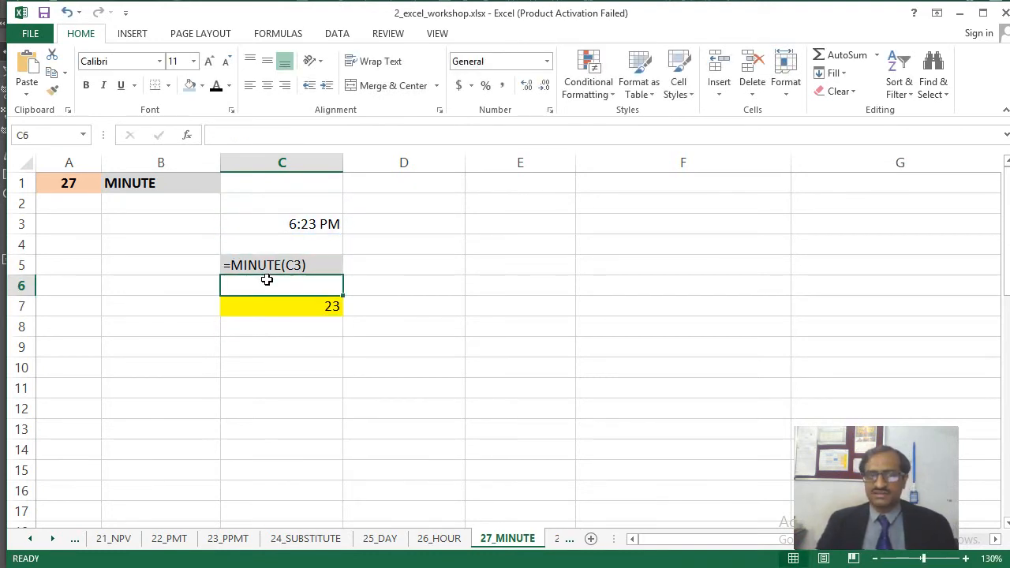
- Set the minutes of the time in C3 to 40
key(Down)
key(Up)
key(Up)
key(Up)
key(Up)
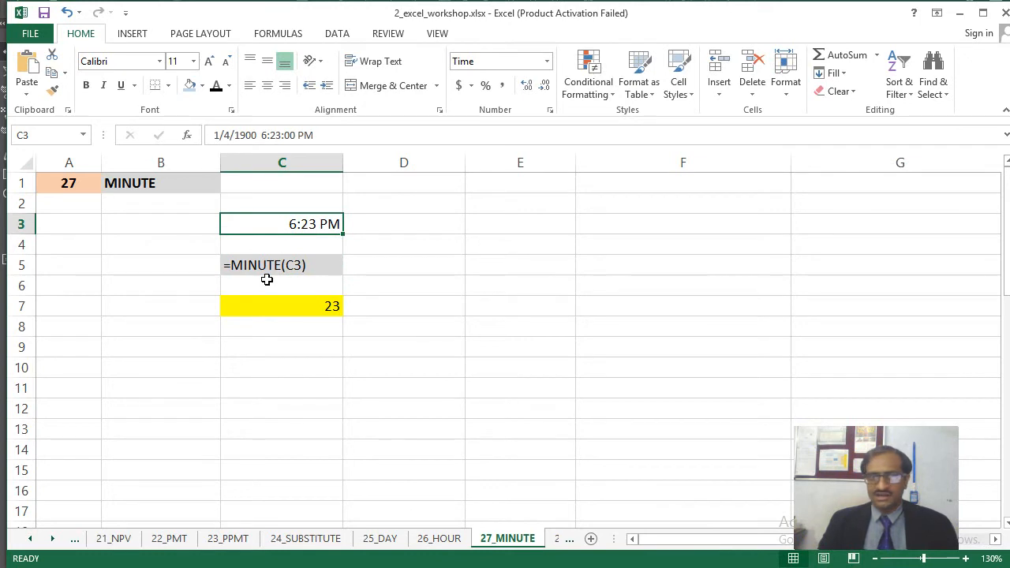
key(F2)
key(Left)
key(Left)
key(Left)
key(Left)
key(Left)
key(Left)
key(shift+Left)
key(shift+Left)
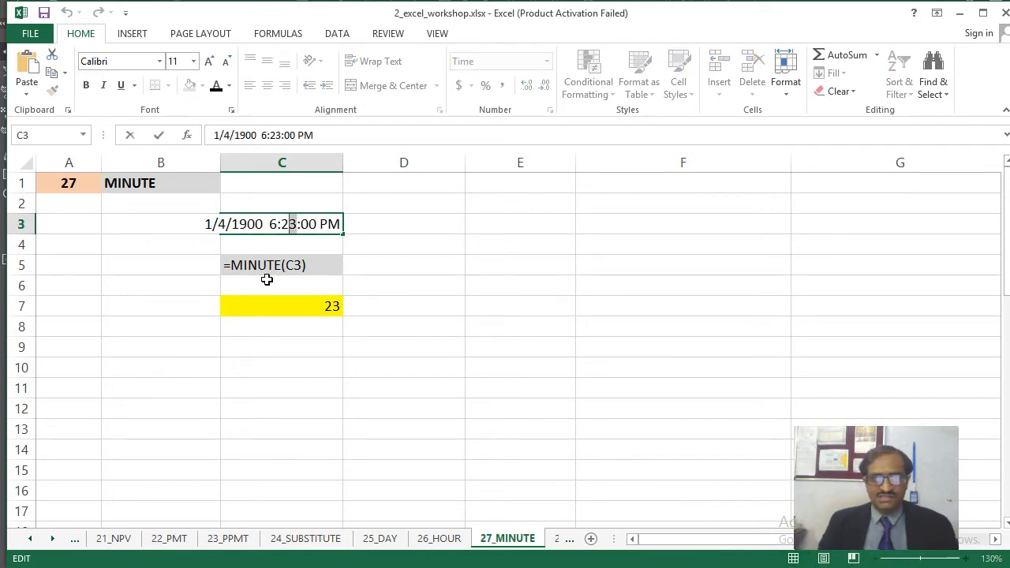
text(40)
- Set the hour of the time in C3 to 5 and check the MINUTE result in C7
key(Left)
key(Left)
key(Left)
key(Left)
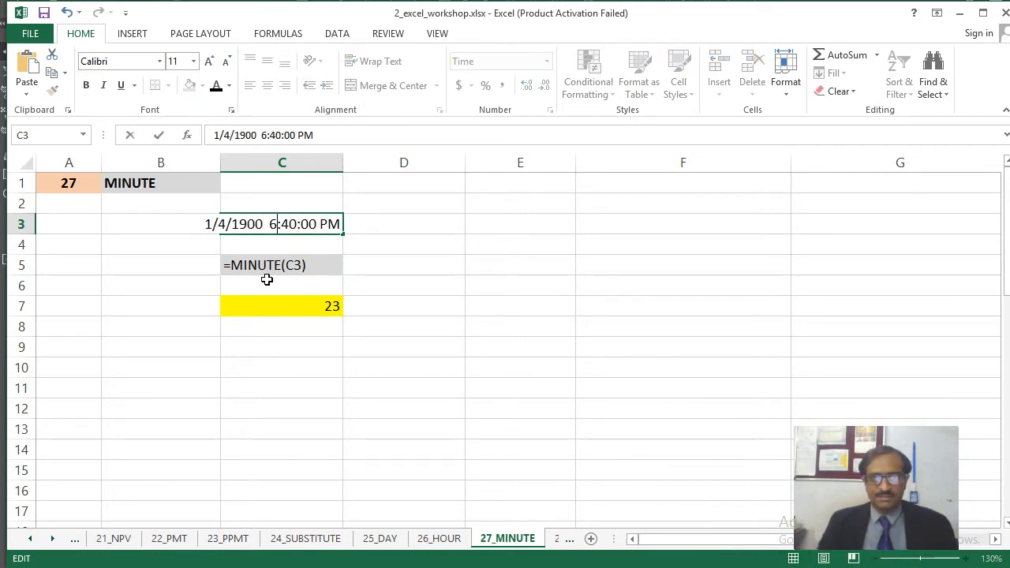
key(Delete)
text(5)
key(Return)
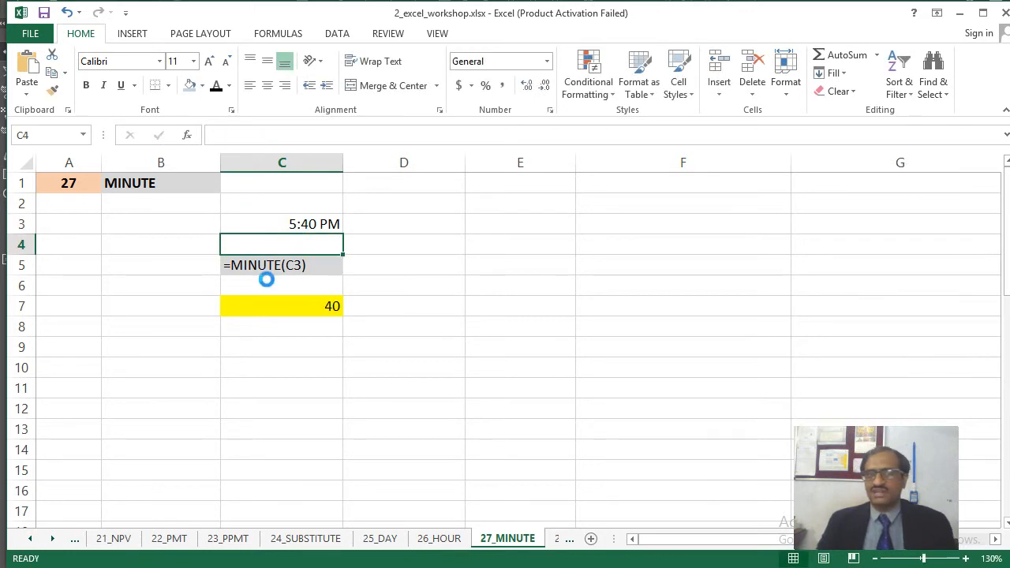
key(Down)
key(Down)
key(Down)
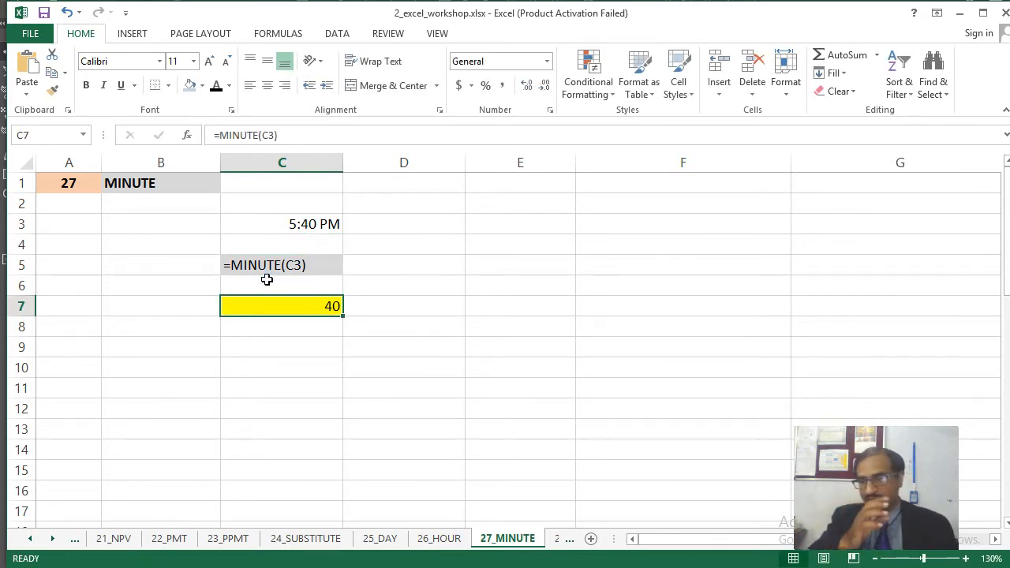
- Switch to the 28_MONTH worksheet and examine the date in C3
key(ctrl+Page_Down)
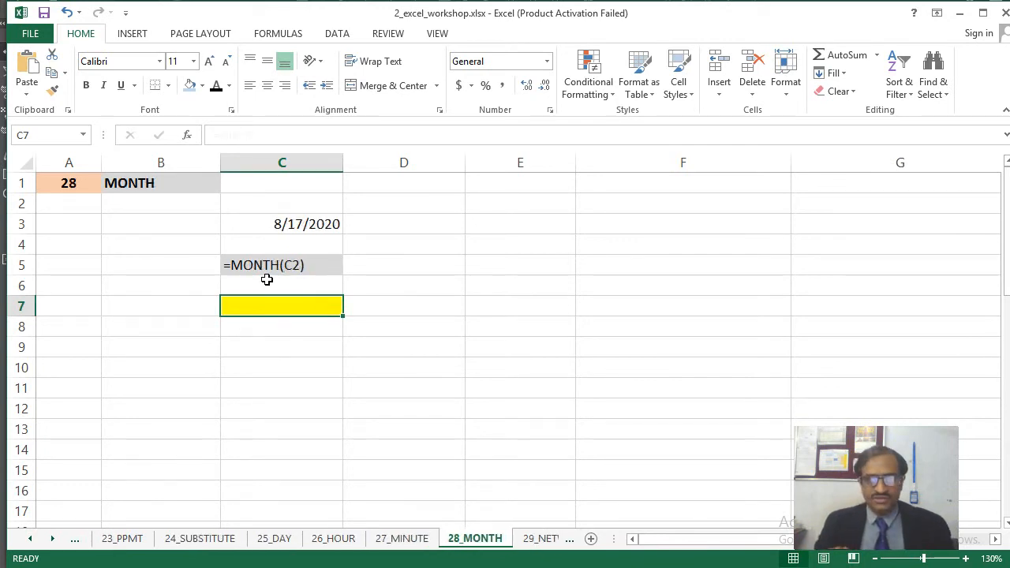
key(Up)
key(Up)
key(Up)
key(Up)
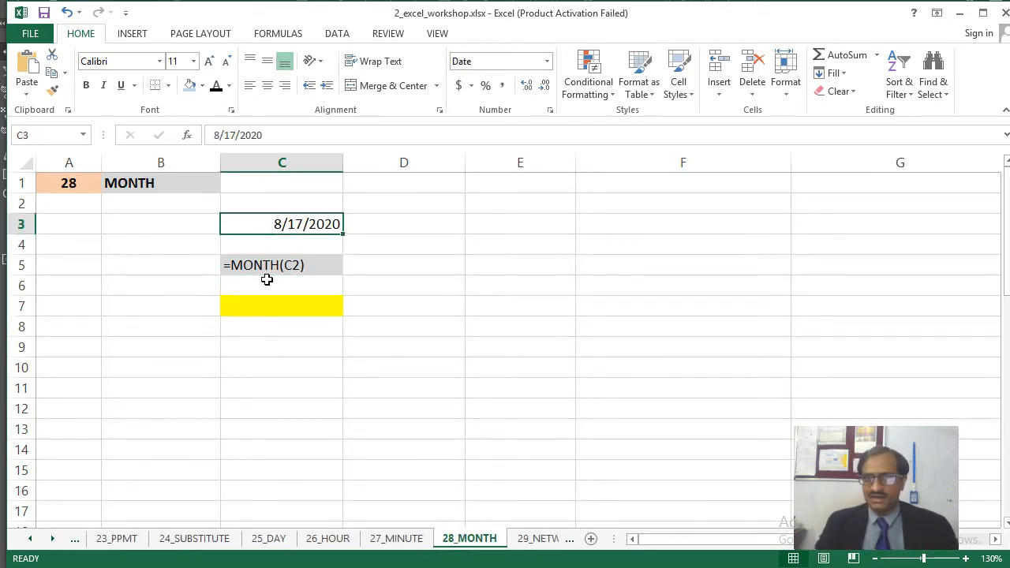
- Correct the sample formula text in C5 to read =MONTH(C3)
key(Down)
key(Down)
key(F2)
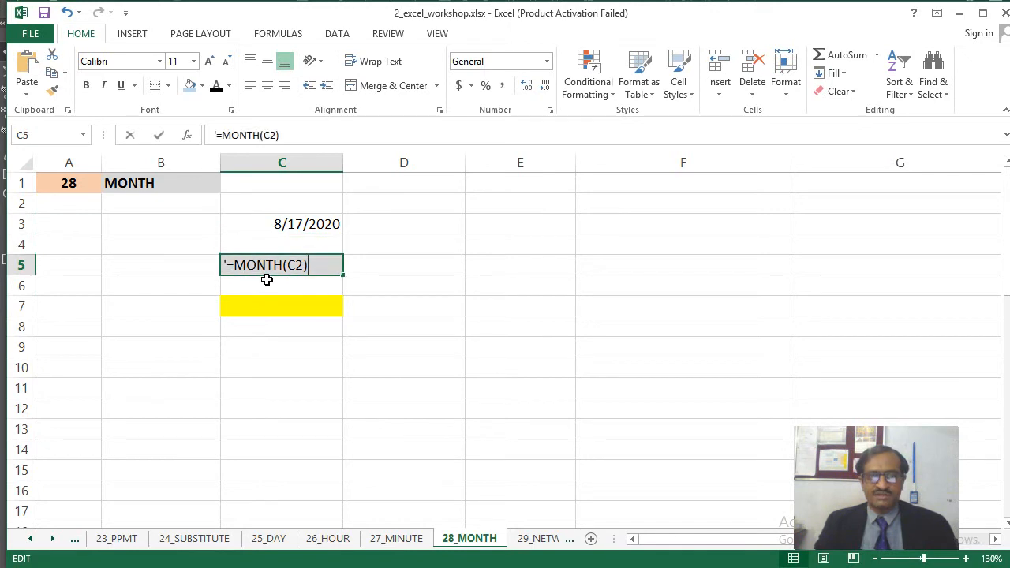
key(Left)
key(BackSpace)
text(3)
key(Return)
- Copy the sample formula text from C5 into C7 and remove its leading apostrophe so it calculates =MONTH(C3)
key(Down)
key(Up)
key(Up)
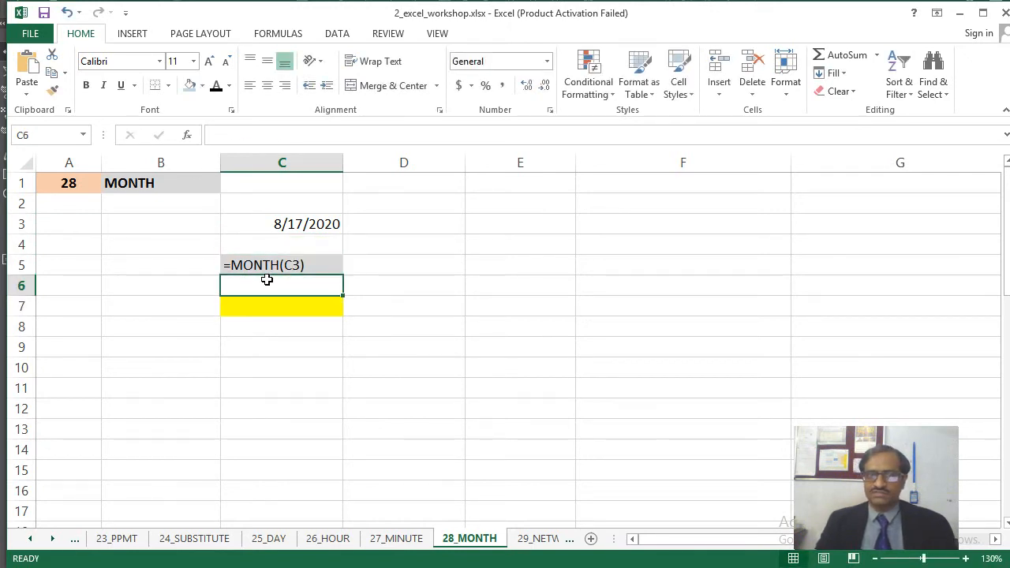
key(F2)
key(Home)
key(Return)
key(Down)
key(Down)
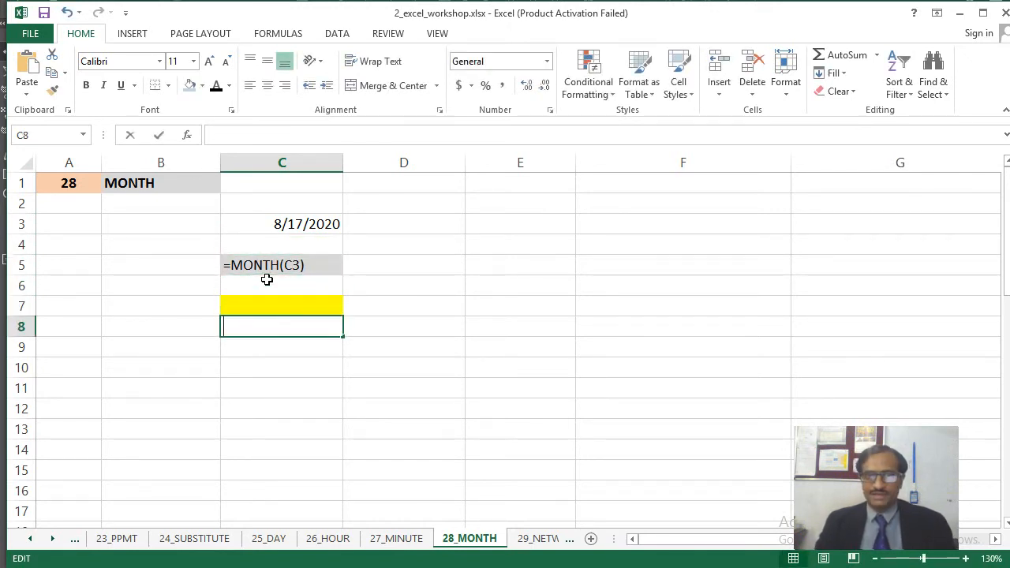
key(Up)
key(F2)
text('=MONTH(C3))
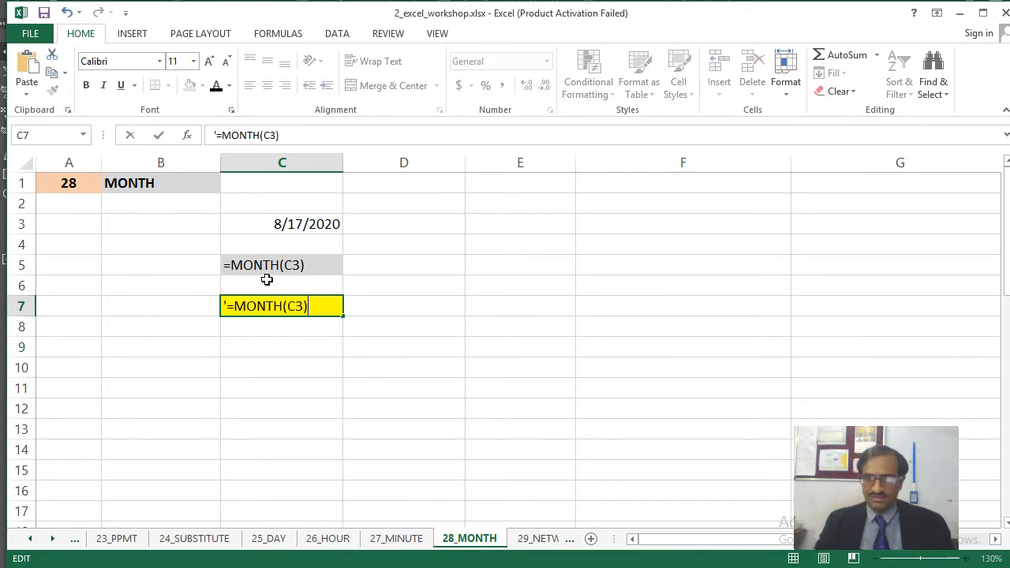
key(Home)
key(Delete)
key(Return)
key(Up)
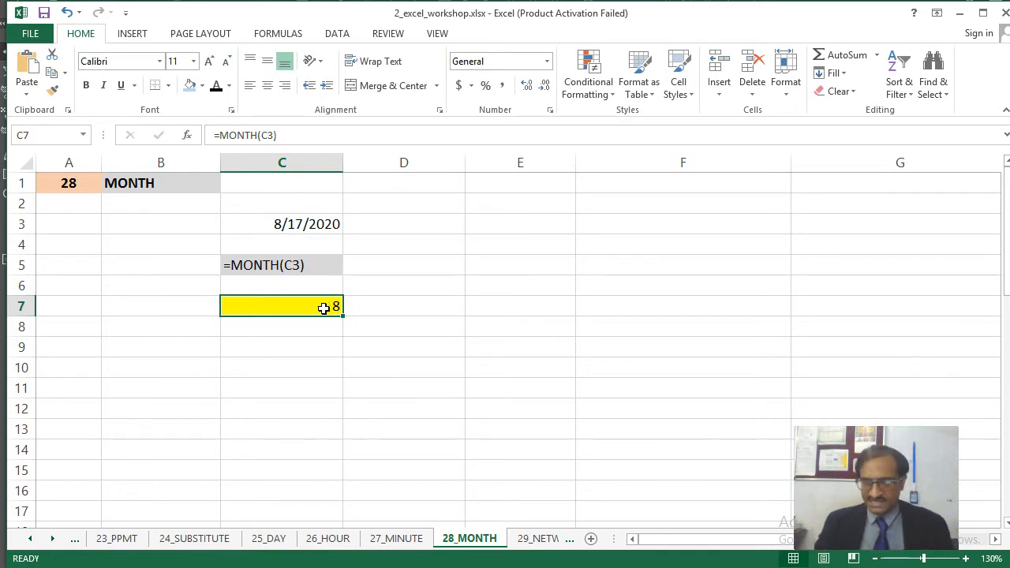
- Switch to the 29_NETWORKDAY worksheet and examine the end date in B7 and the result cell B9
key(ctrl+Page_Down)
key(Up)
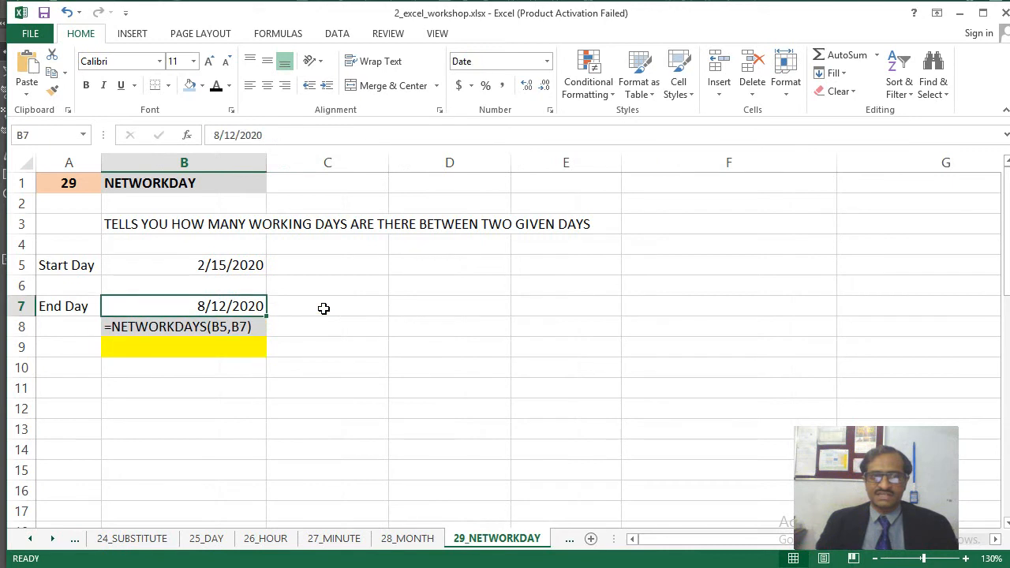
key(Down)
key(Down)
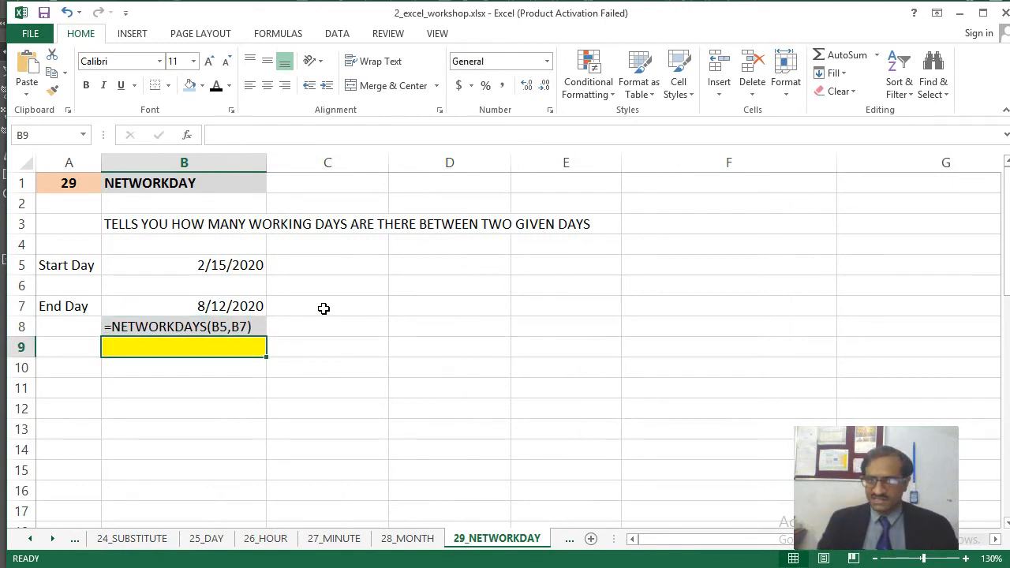
- Copy the sample formula text '=NETWORKDAYS(B5,B7) from B8 into the result cell B9
key(Up)
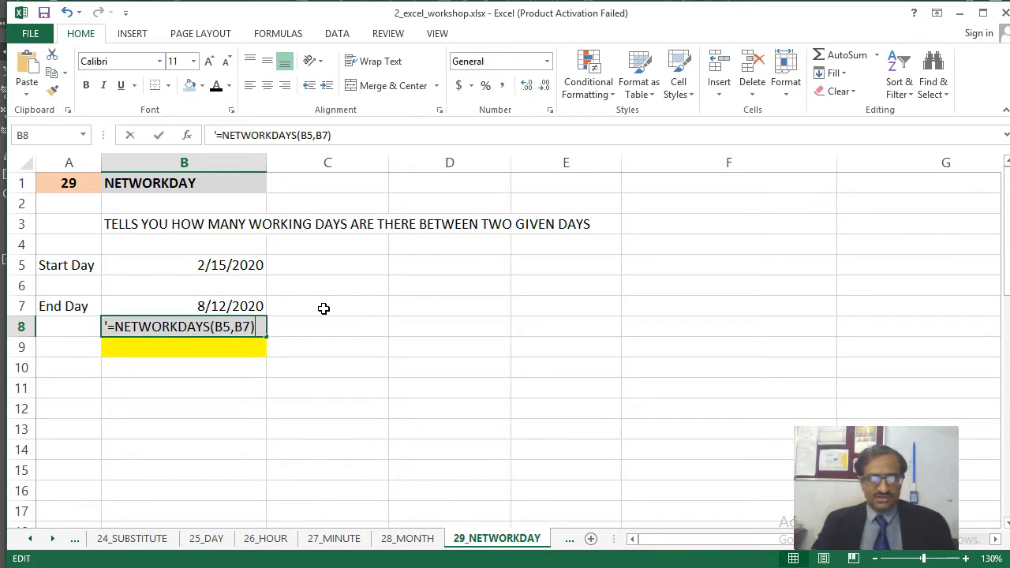
key(F2)
key(ctrl+c)
key(Return)
key(F2)
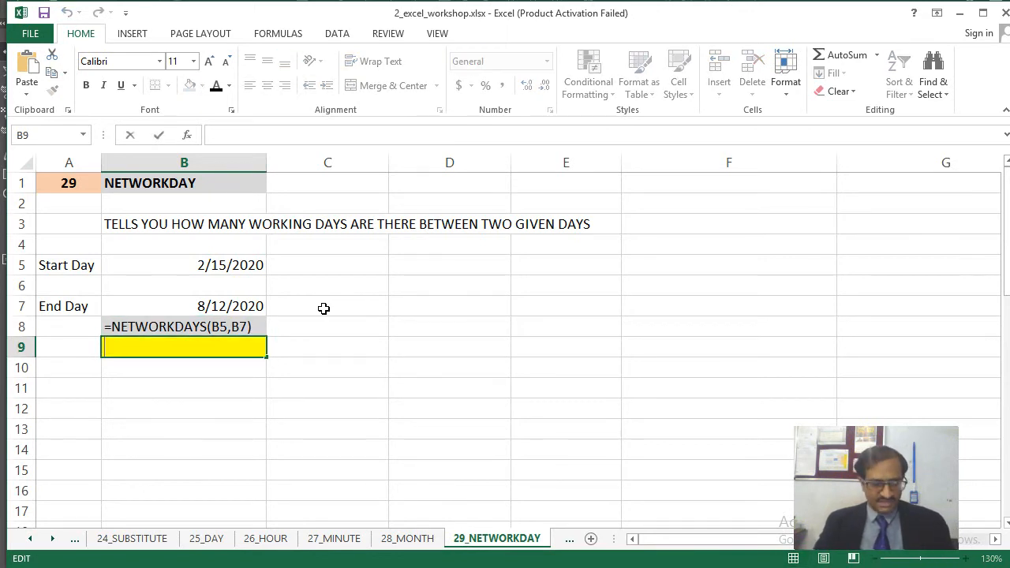
key(ctrl+v)
key(Return)
- Review the start and end dates and remove the leading apostrophe in B9 so it calculates =NETWORKDAYS(B5,B7)
key(Up)
key(Up)
key(Up)
key(Up)
key(Up)
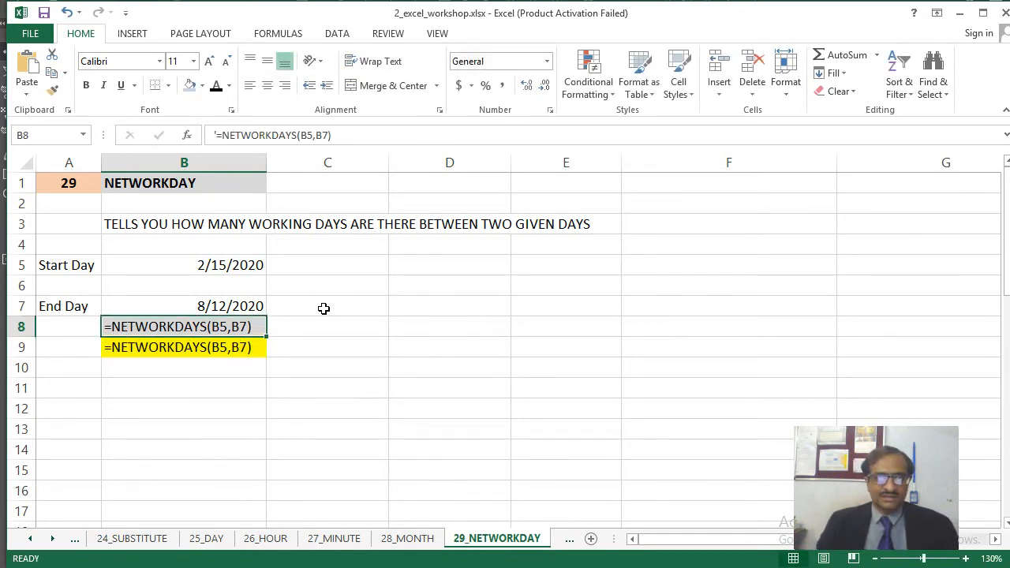
key(Down)
key(Down)
key(Down)
key(Down)
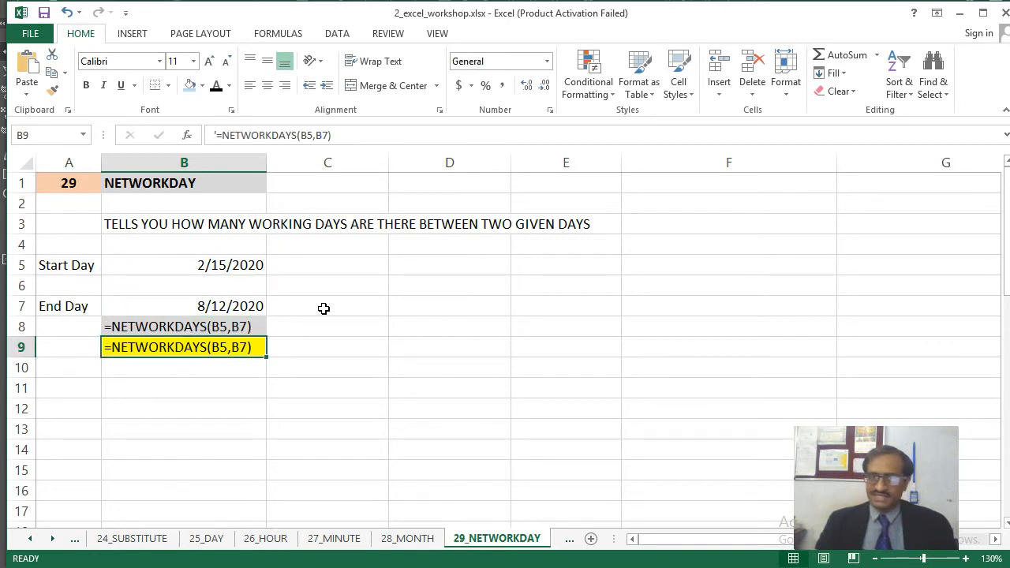
key(F2)
key(Home)
key(Delete)
key(ctrl+Return)
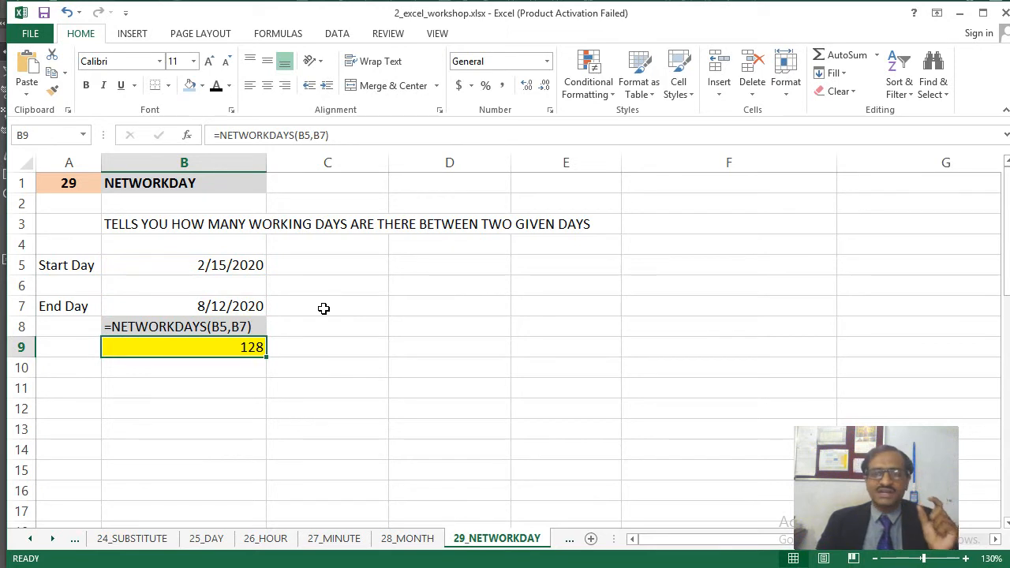
- Compare the working-day result in B9 with the end date in B7 and the start date in B5
key(Up)
key(Up)
key(Up)
key(Up)
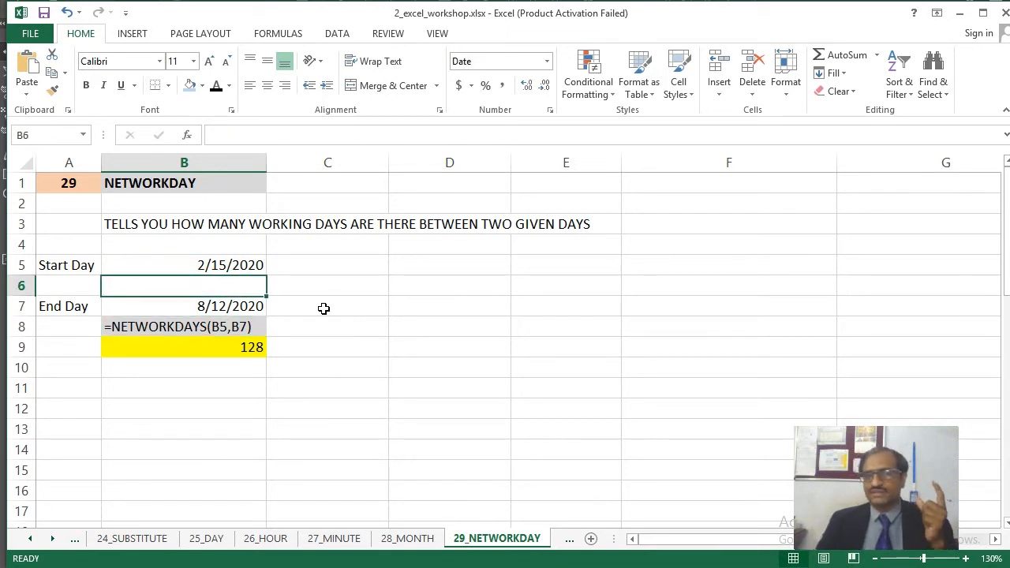
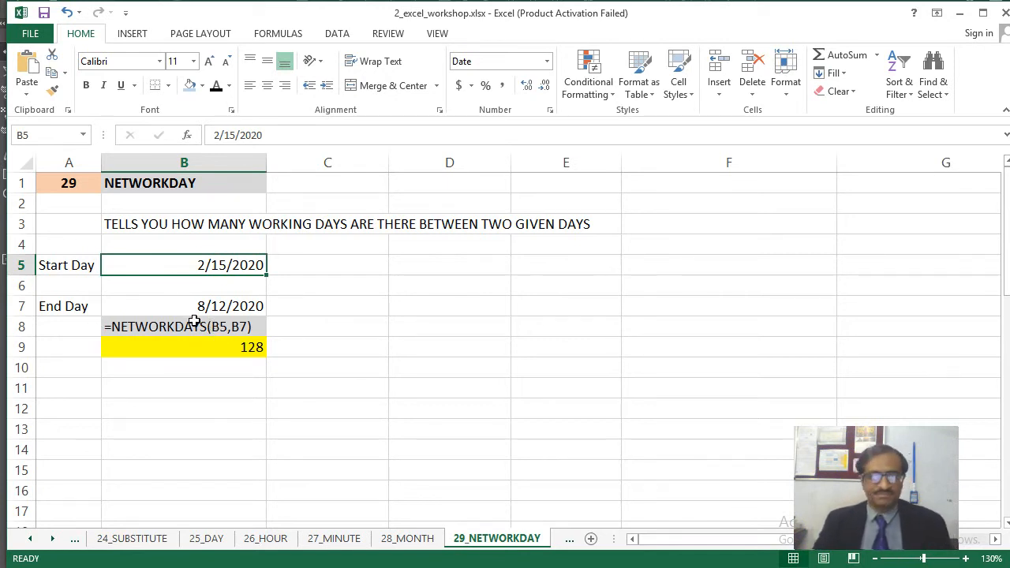
- Switch to the 30_NOW worksheet, examine the sample formula in B3 and select the result cell B5
key(ctrl+Page_Down)
key(Down)
key(Up)
key(Up)
key(Up)
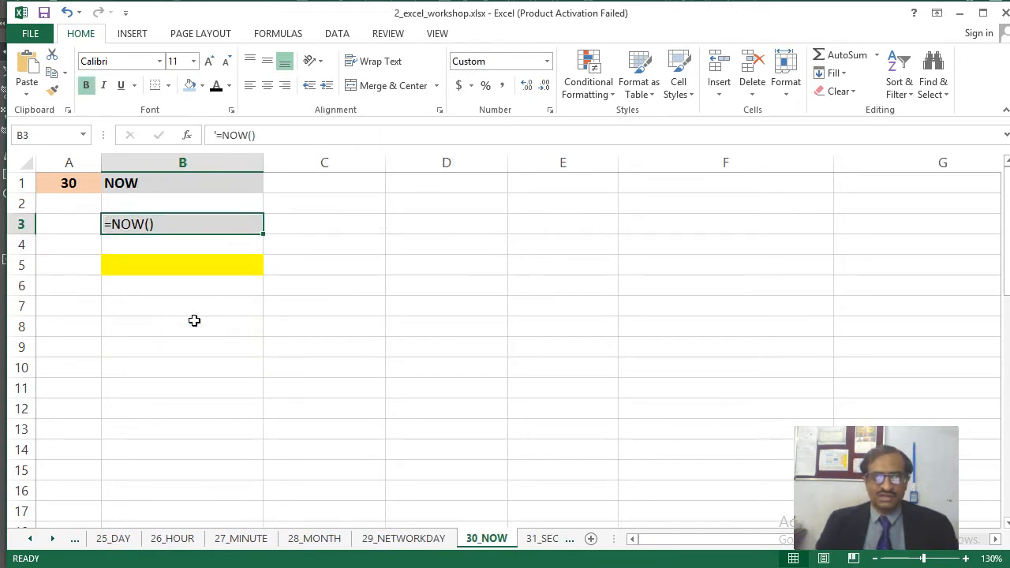
key(Down)
key(Down)
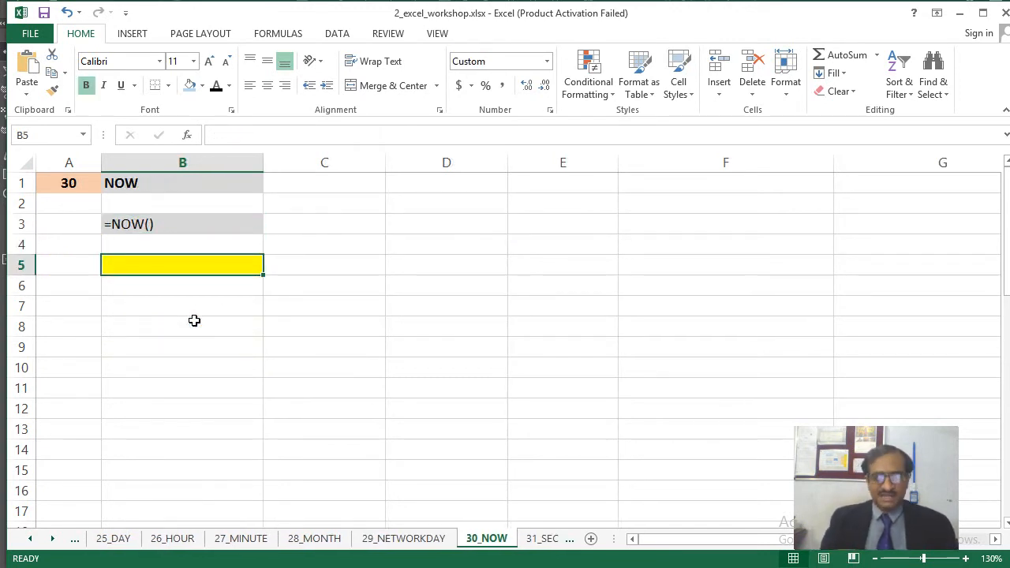
- Try to enter NOW() in B5 with a leading apostrophe
text('NOW())
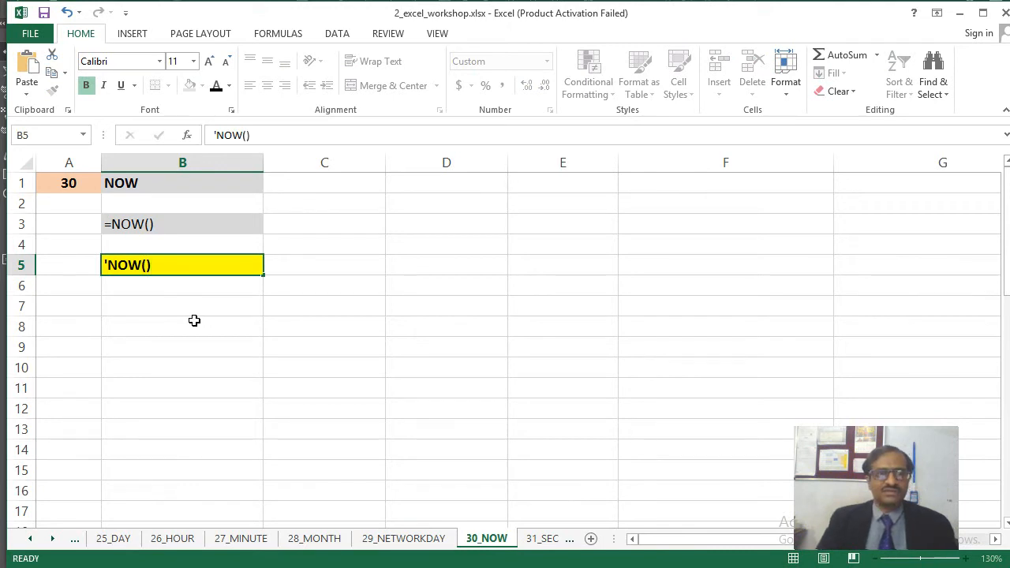
key(Return)
key(Up)
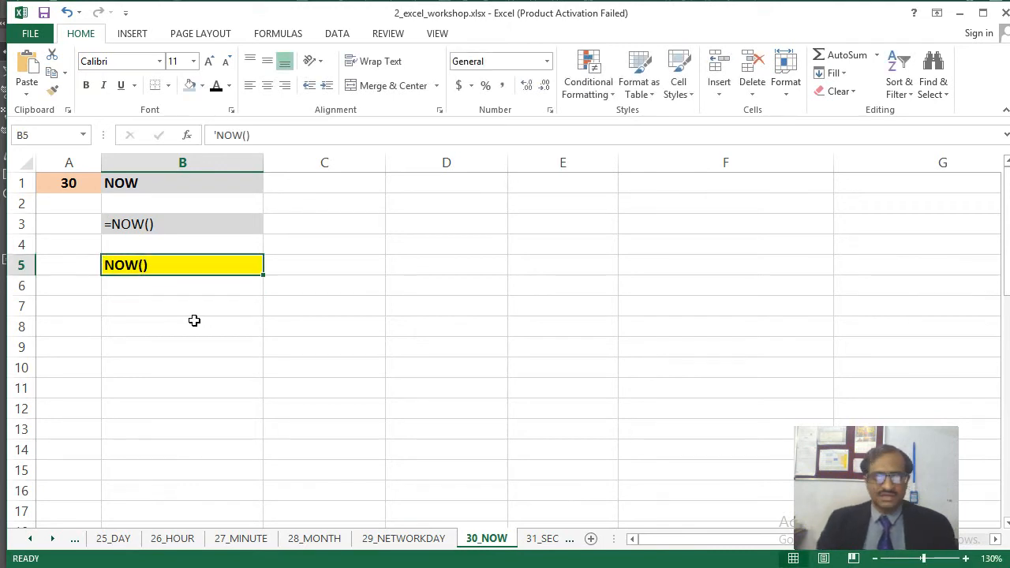
- Enter the formula =NOW() in B5 to return the current date and time
text(=NOW())
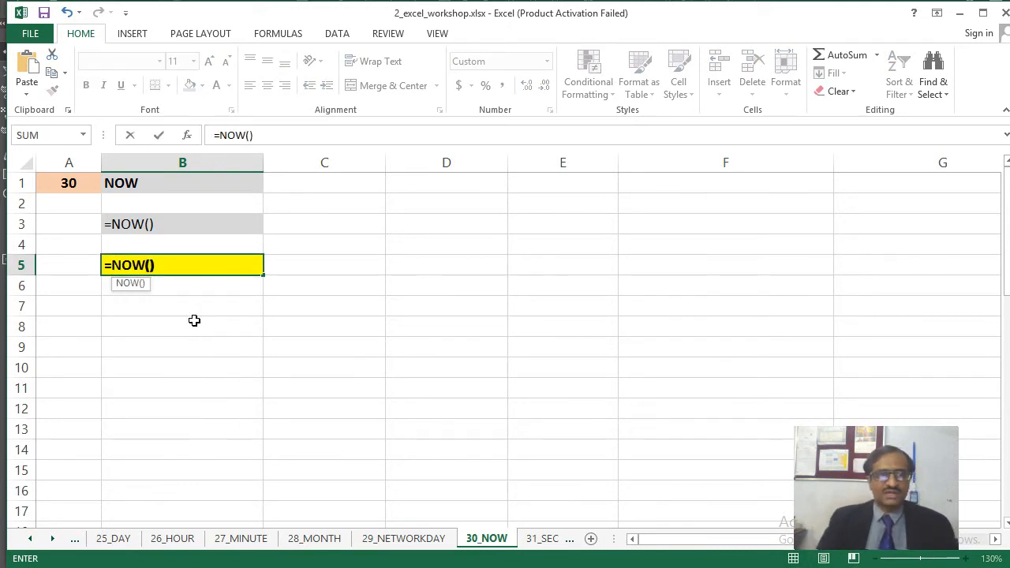
key(Return)
key(Up)
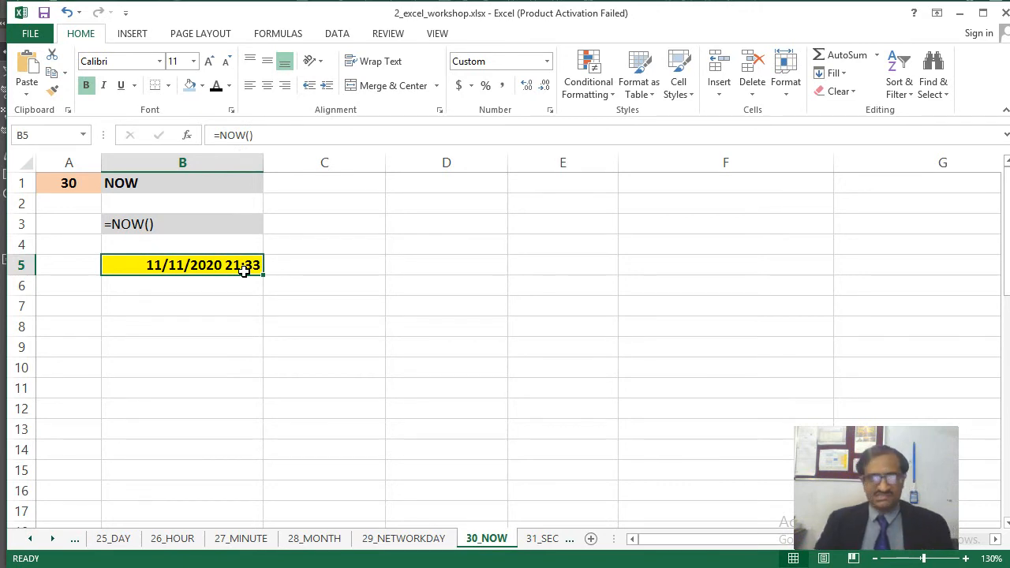
- Switch to the 31_SECOND worksheet and examine the full time value in B4 and the sample formula in B6
key(ctrl+Page_Down)
key(Up)
key(Up)
key(Up)
key(Up)
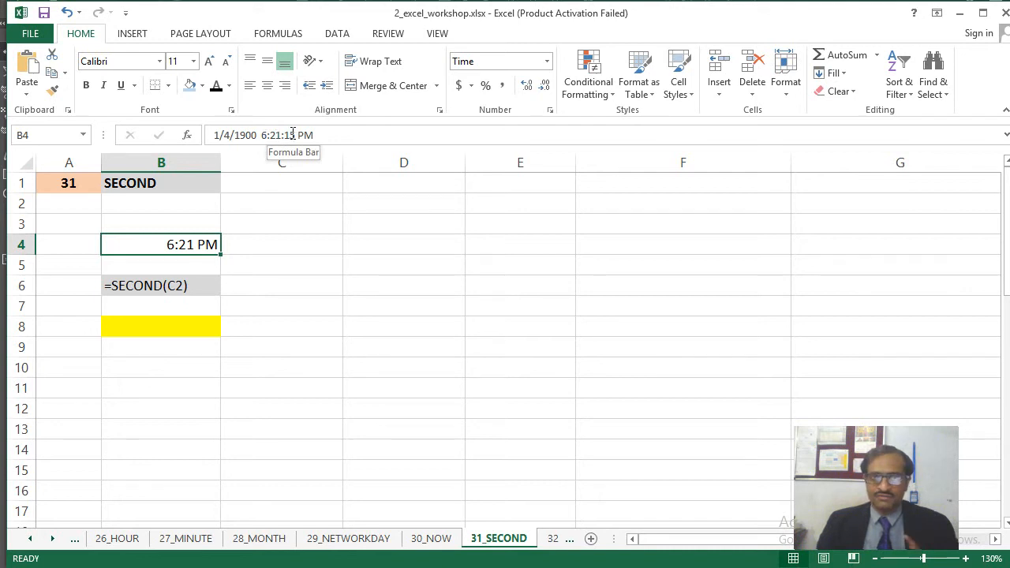
key(Down)
key(Down)
key(Down)
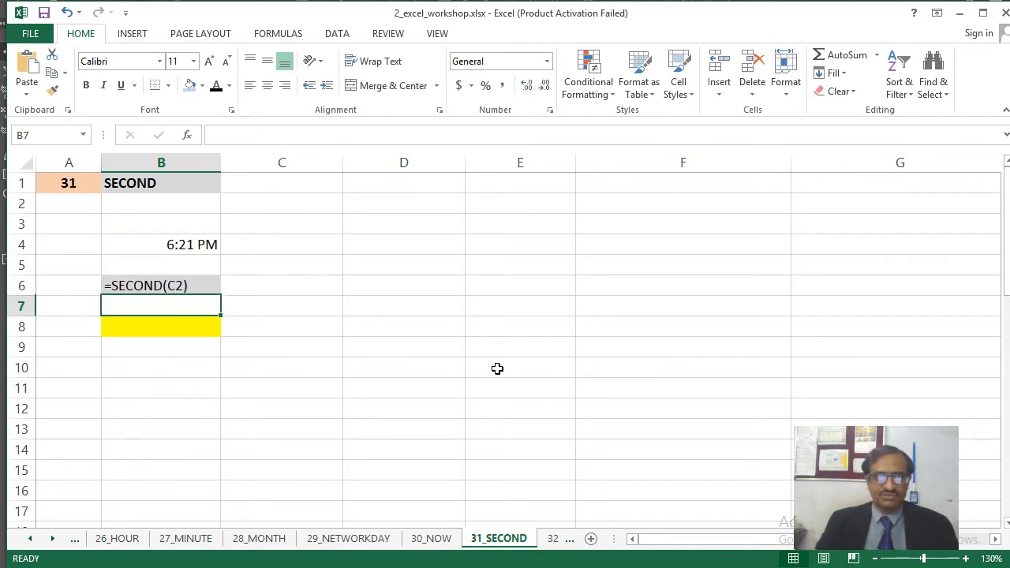
- Change the sample formula text in B6 to read =SECOND(C4)
key(Up)
key(F2)
key(Left)
key(shift+Left)
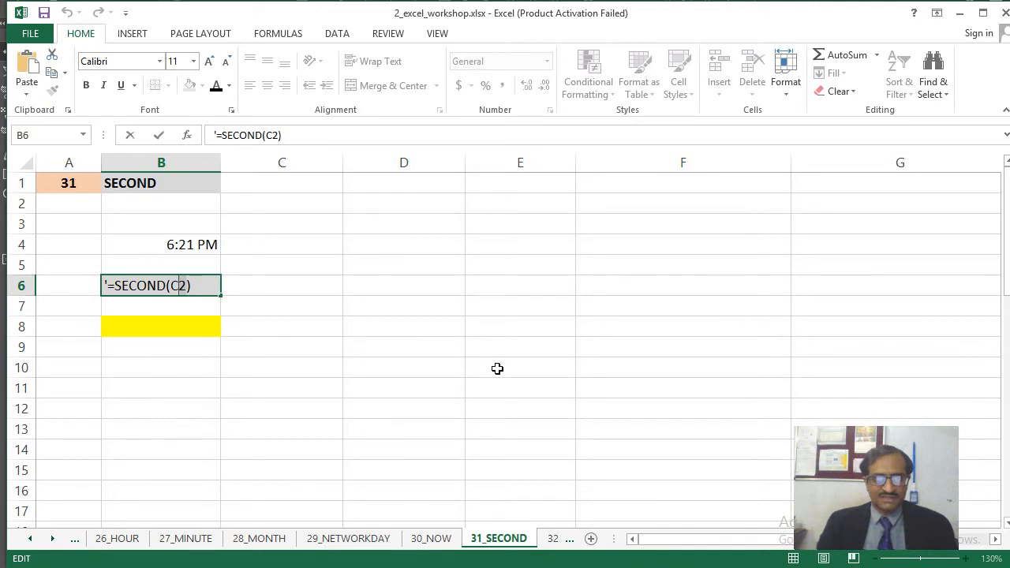
text(4)
key(Return)
- Enter the formula =SECOND(B4) in the result cell B8
key(Down)
text(=SECOND()
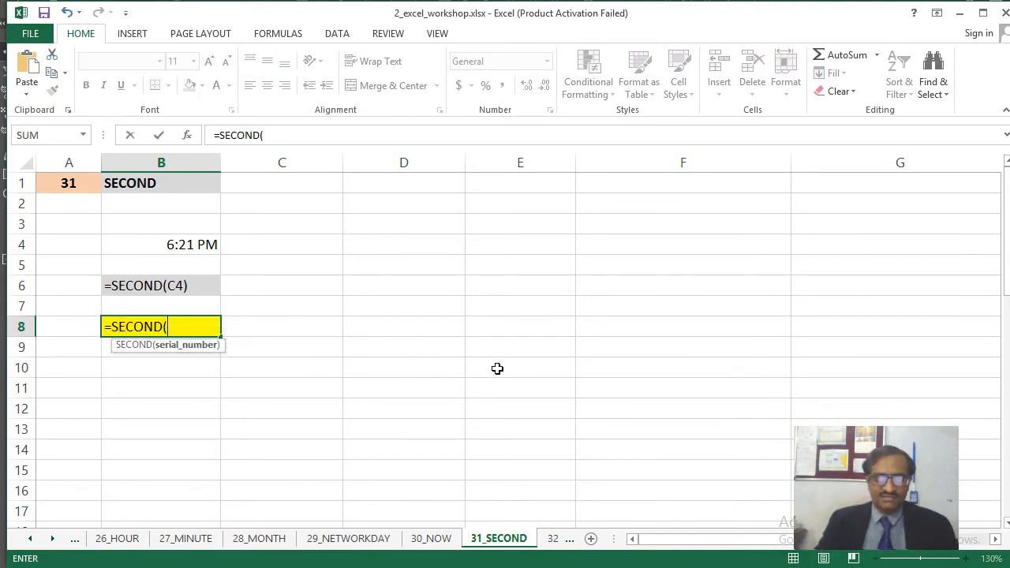
click(194, 244)
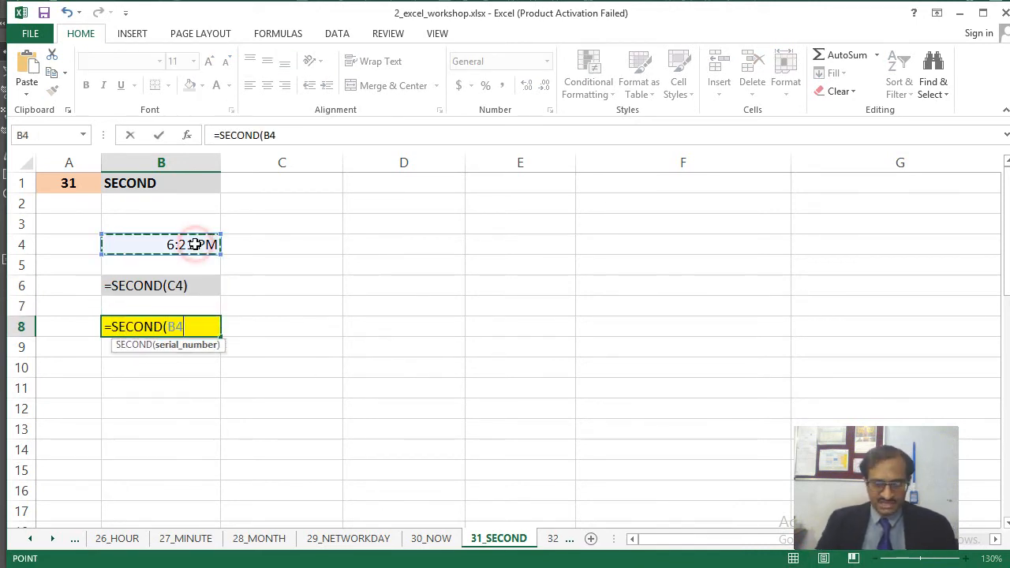
text())
key(Return)
key(Up)
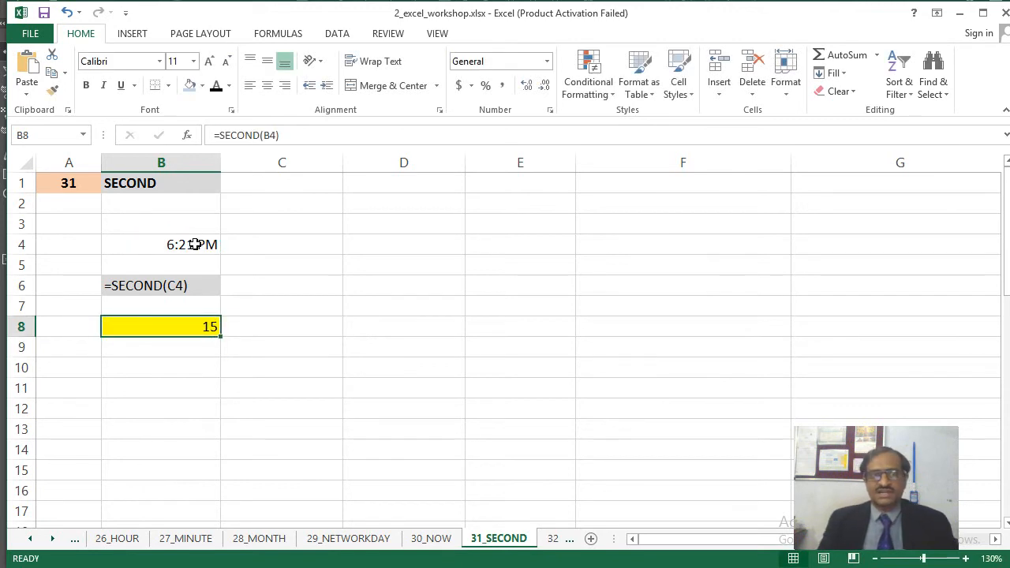
- Compare the result in B8 with the seconds of the full time value in B4
key(Up)
key(Up)
key(Down)
key(Down)
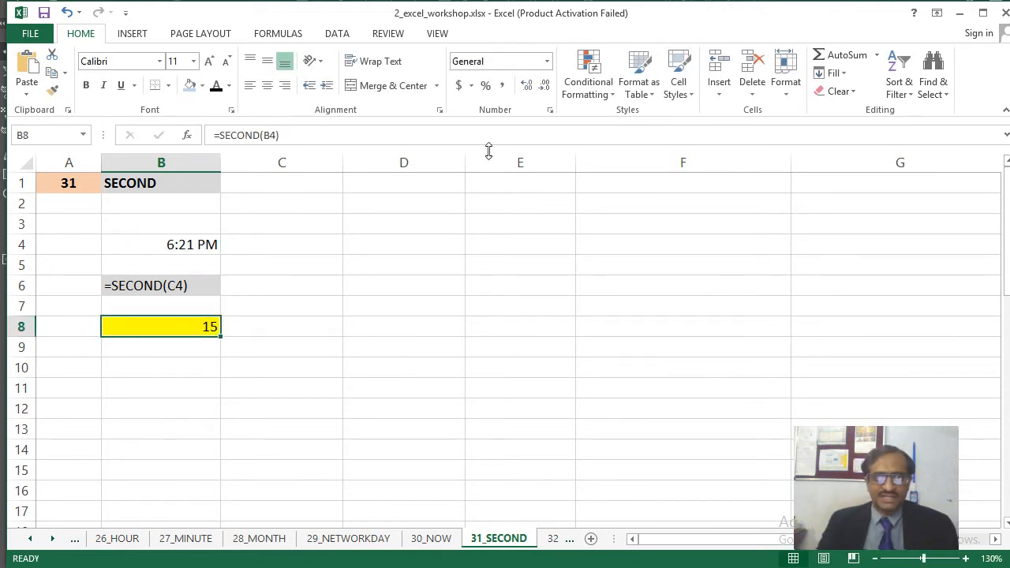
click(194, 243)
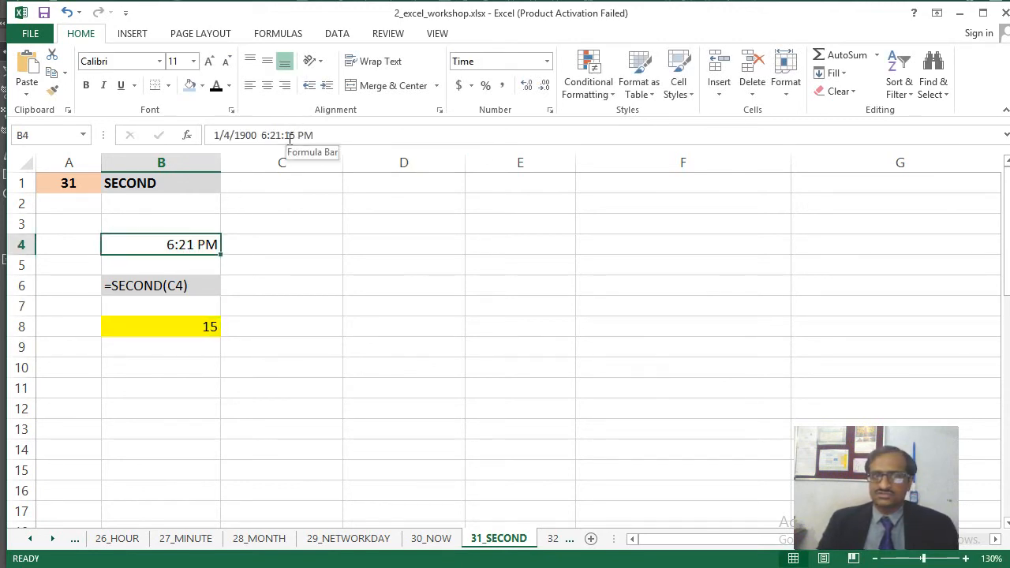
- Switch to the 32_TODAY worksheet and enter the formula =TODAY() in the yellow result cell B6
click(193, 330)
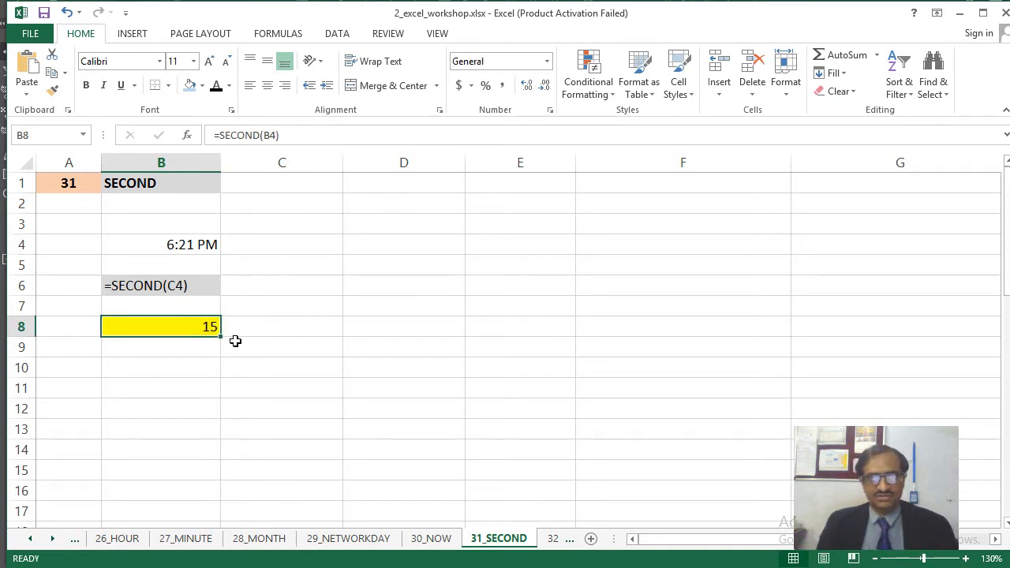
key(ctrl+Page_Down)
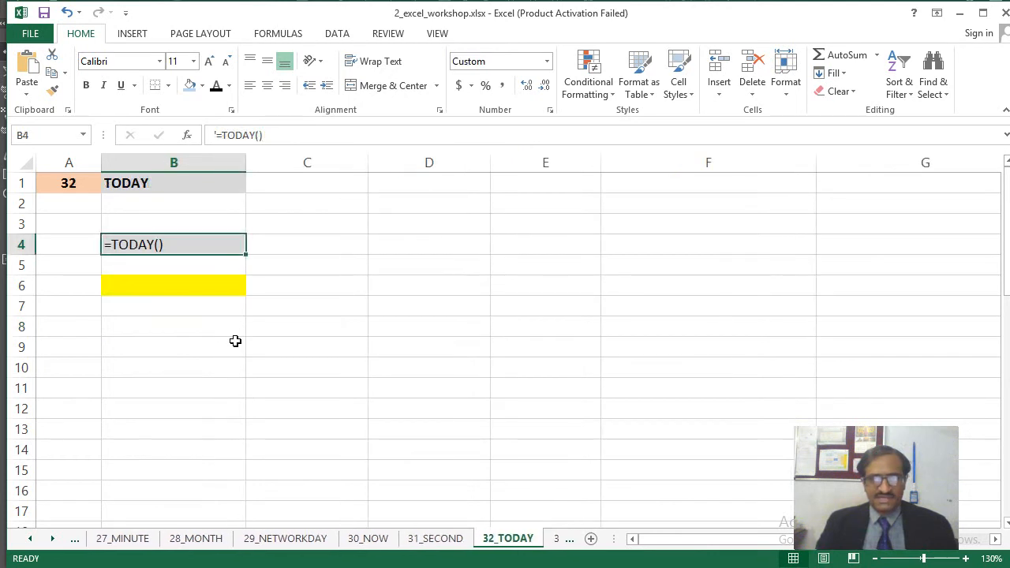
key(Down)
key(Down)
key(Down)
key(Up)
text(=)
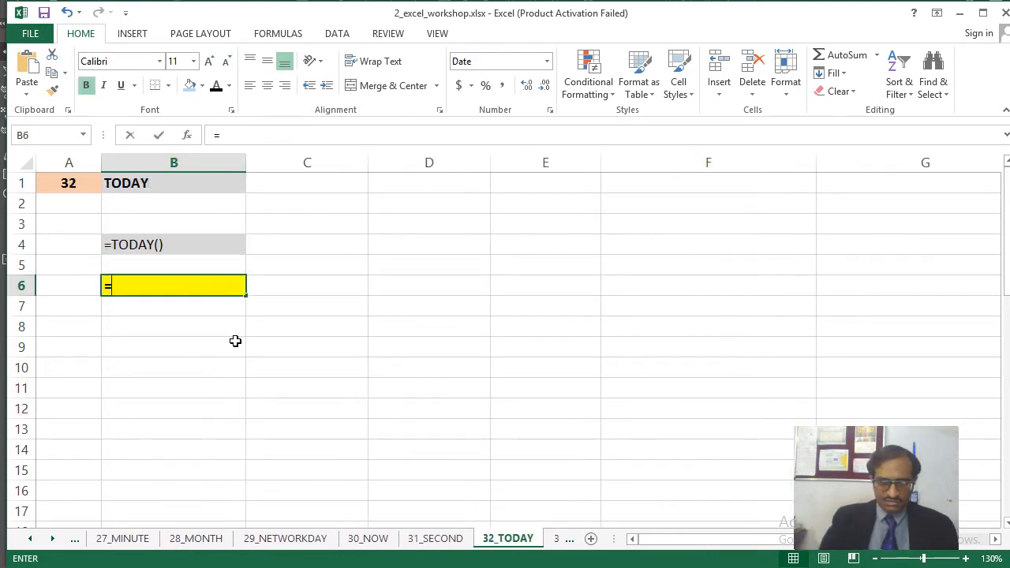
text(TODAY()
key(Return)
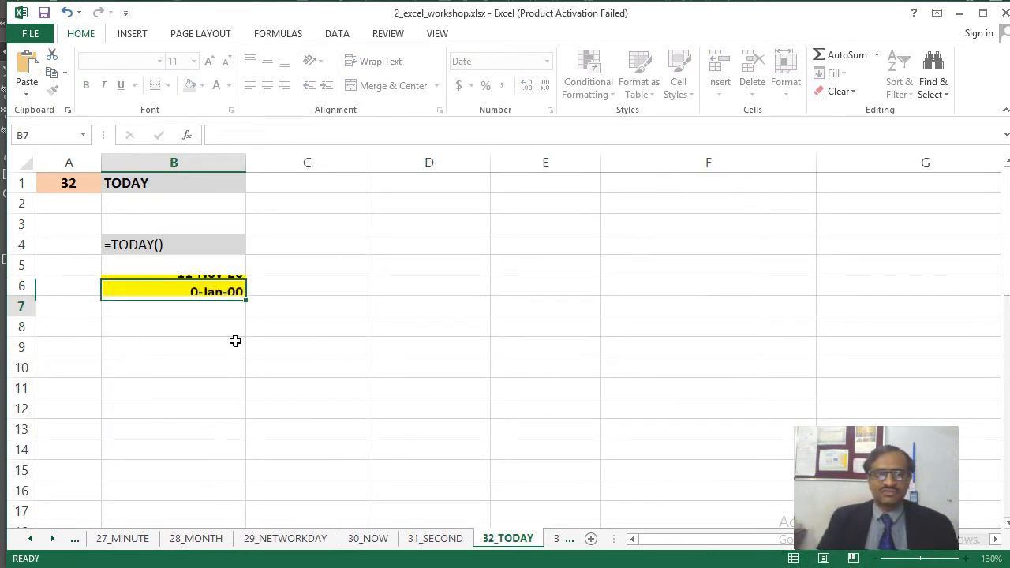
key(Up)
key(Right)
key(Left)
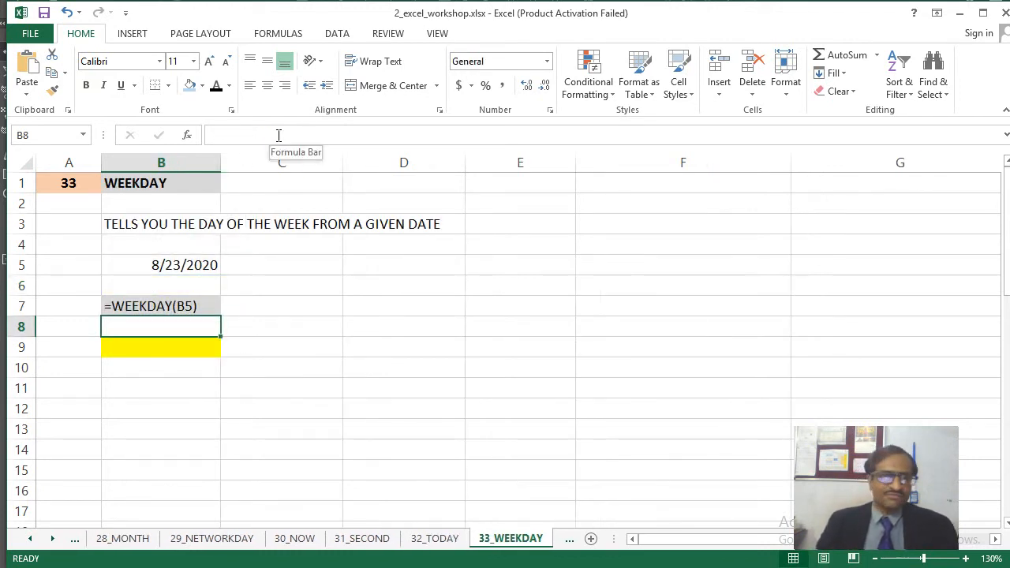
- On the 33_WEEKDAY worksheet, enter the formula =WEEKDAY(B5) in the yellow result cell B9
key(Up)
key(Down)
key(Down)
key(Up)
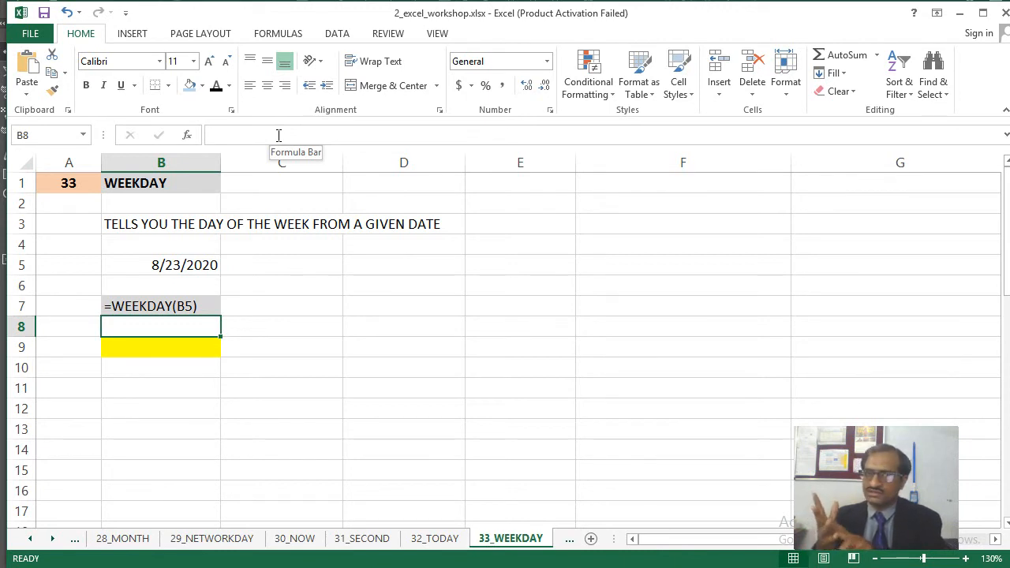
key(Up)
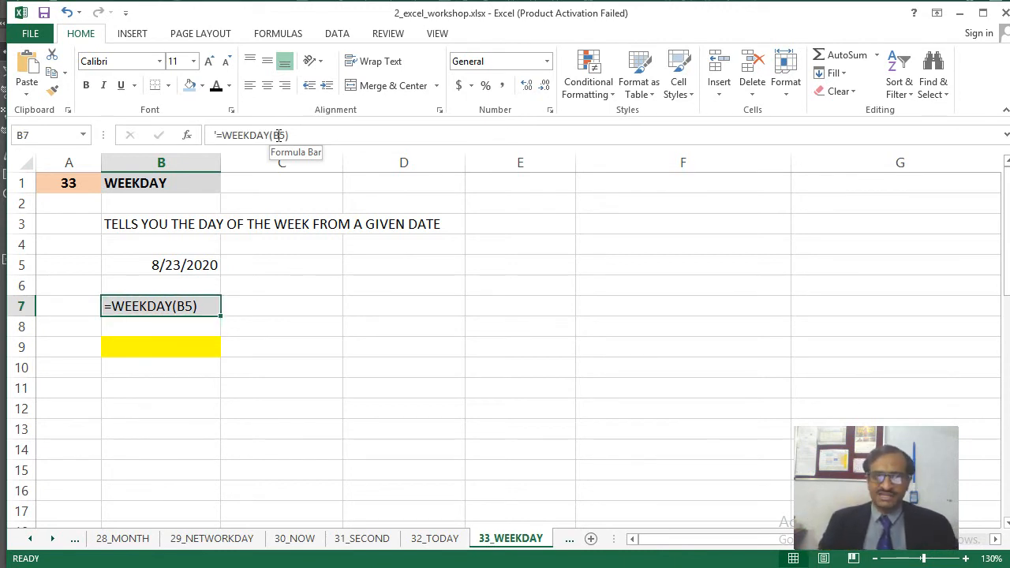
key(Down)
key(Down)
text(=WEEK)
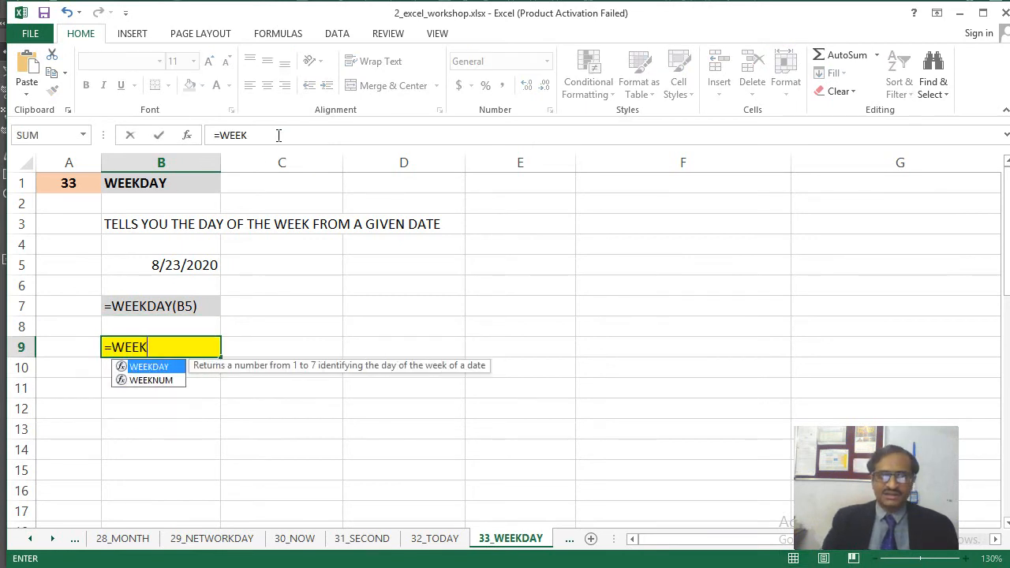
text(DAY()
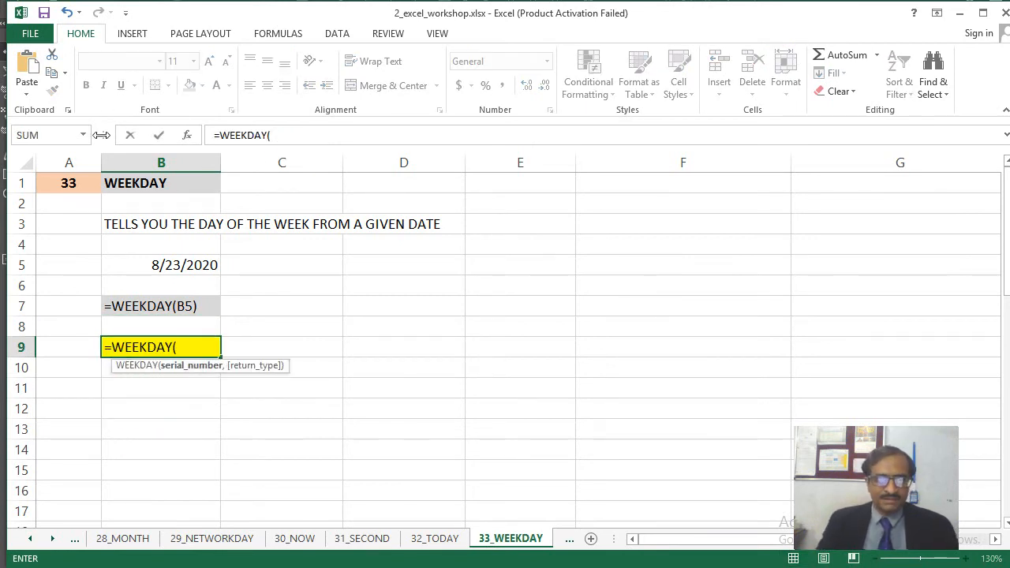
click(156, 264)
text())
key(Return)
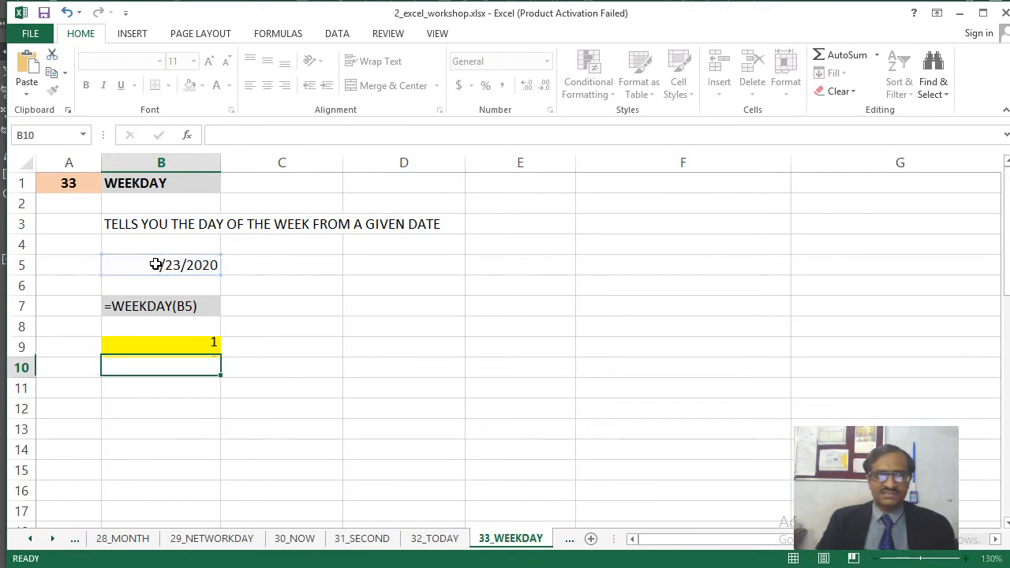
key(Up)
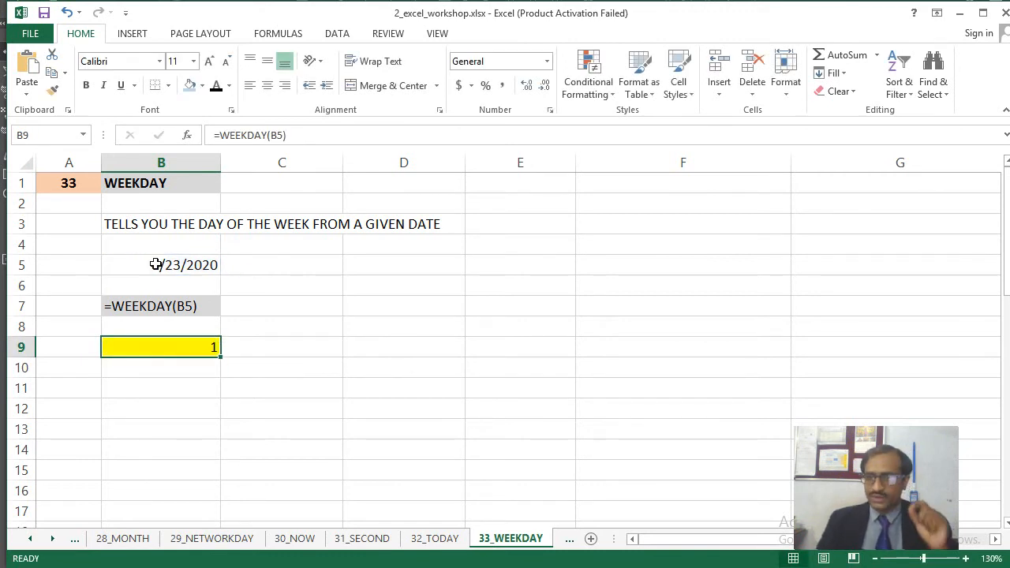
- Change the date in B5 to 8/25/2020, check the recalculated weekday in B9, and save the workbook
key(Up)
key(Up)
key(Up)
key(Up)
key(F2)
key(Left)
key(Left)
key(Left)
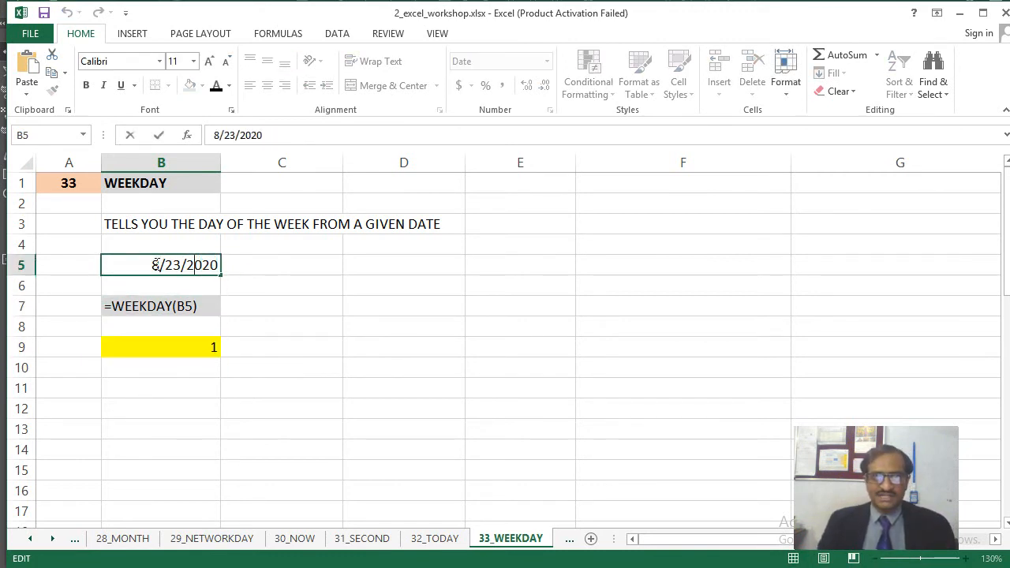
key(Left)
key(Left)
key(shift+Left)
text(5)
key(Return)
key(Down)
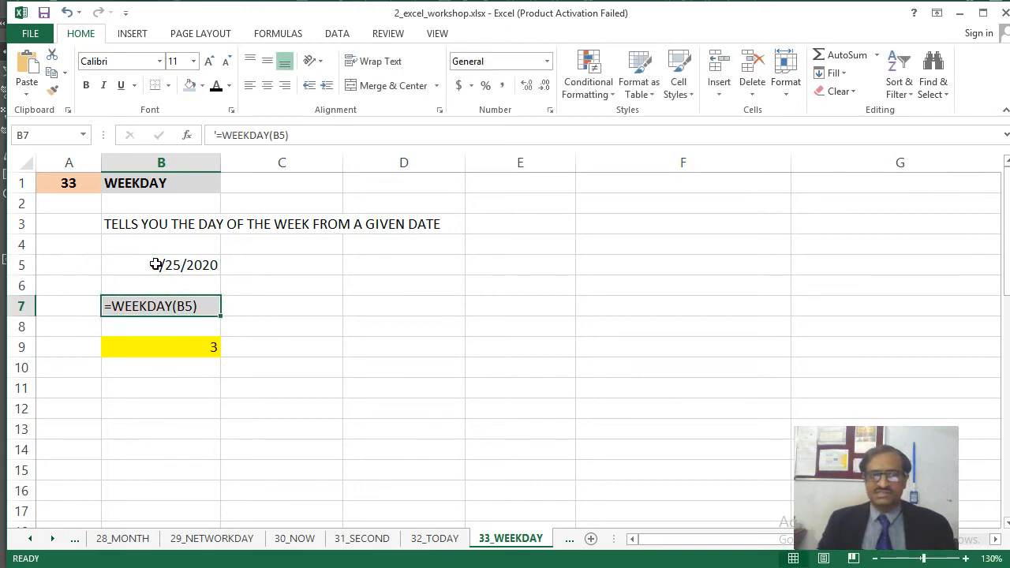
key(Down)
key(Down)
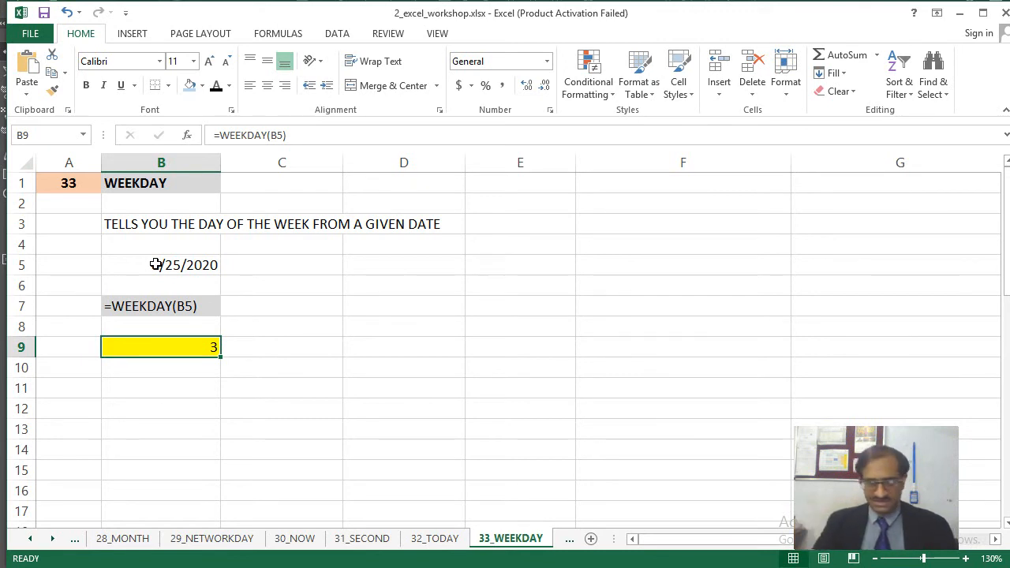
key(ctrl+s)
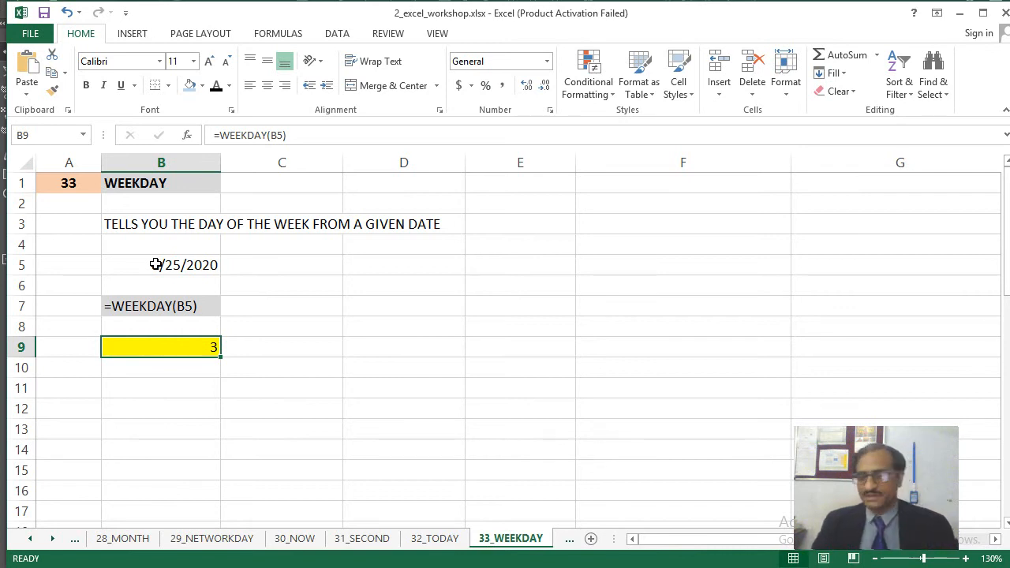
- Switch to the 34_YEAR worksheet and replace the content of result cell B8 with the formula =YEAR(B4)
key(ctrl+Page_Down)
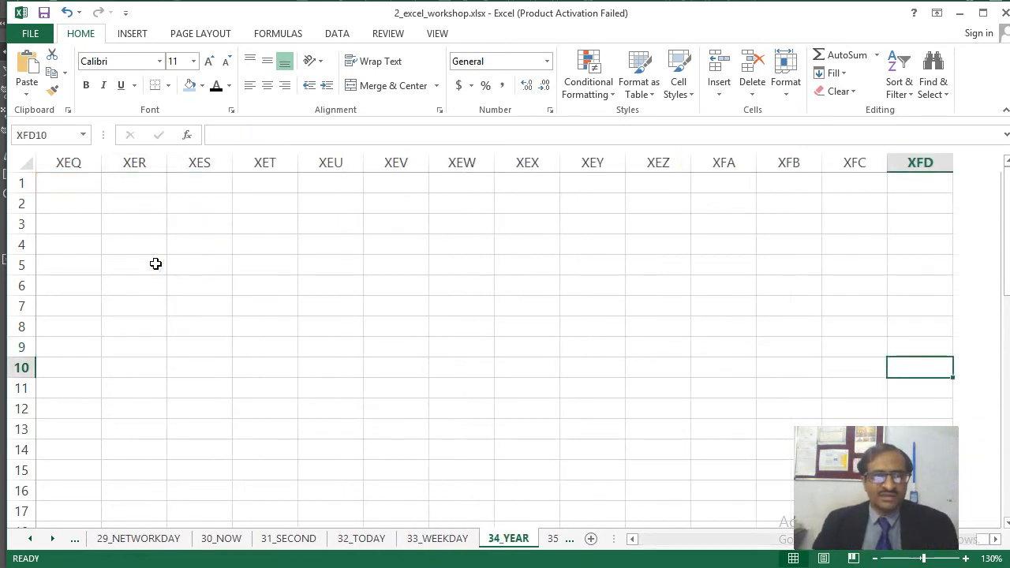
key(Home)
key(Up)
key(Up)
key(Up)
key(Up)
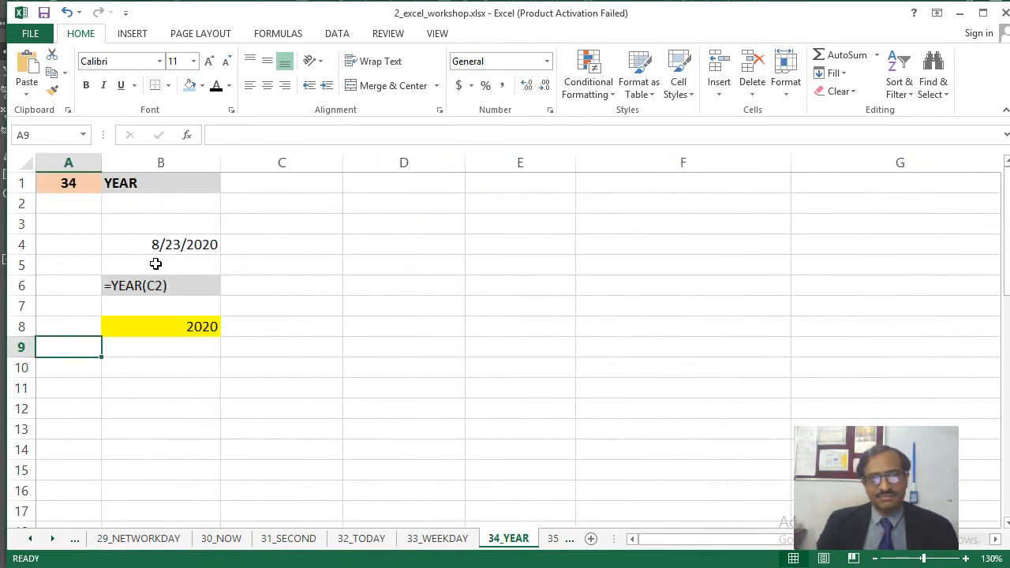
key(Up)
key(Up)
key(Right)
key(Down)
key(Down)
key(Down)
key(Down)
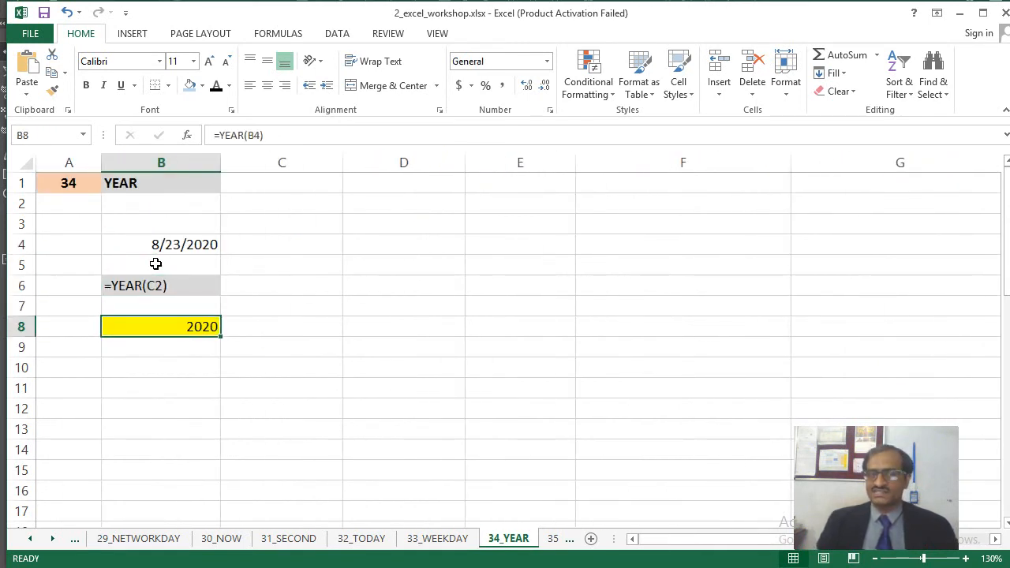
key(Delete)
text(=YEAR()
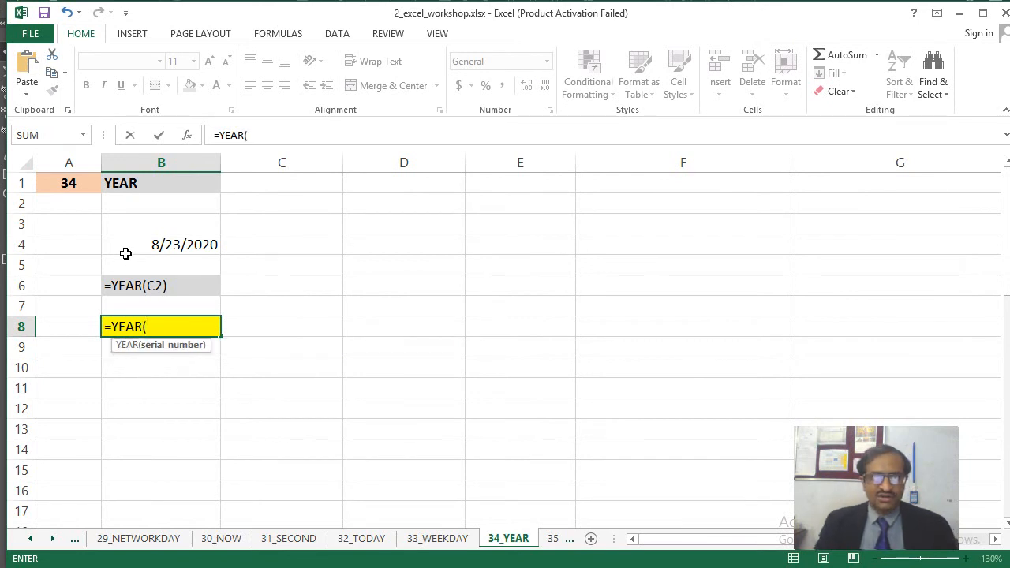
click(159, 245)
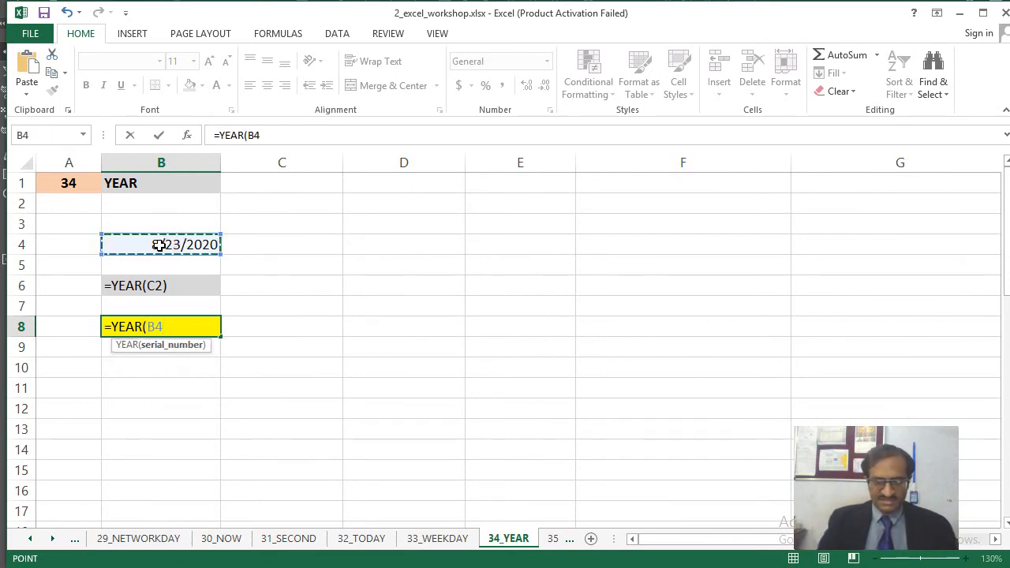
key(Return)
- Change the sample formula text in B6 to read =YEAR(C4)
key(Up)
key(Up)
key(Up)
key(F2)
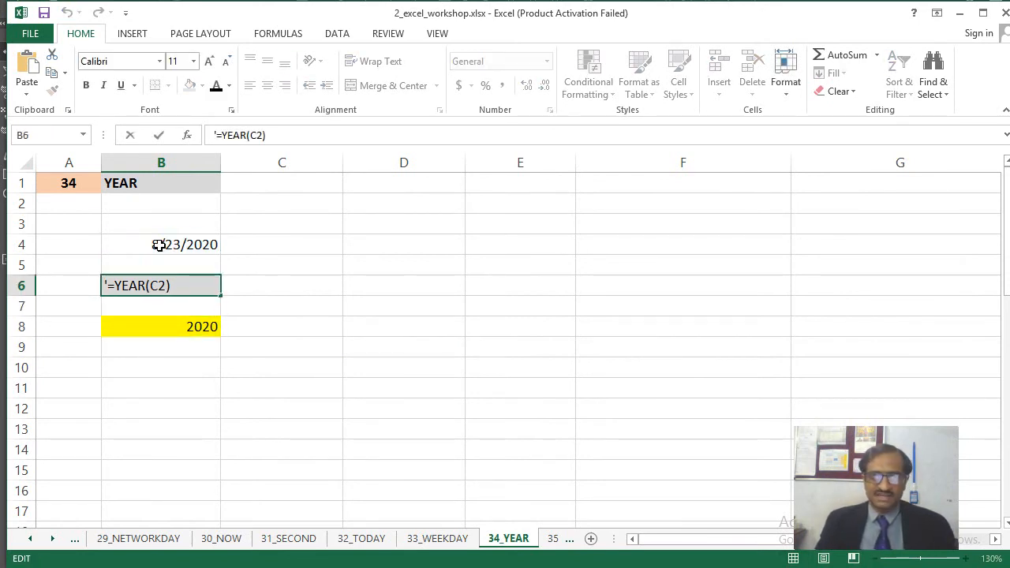
key(Left)
key(Left)
key(Delete)
text(4)
key(Return)
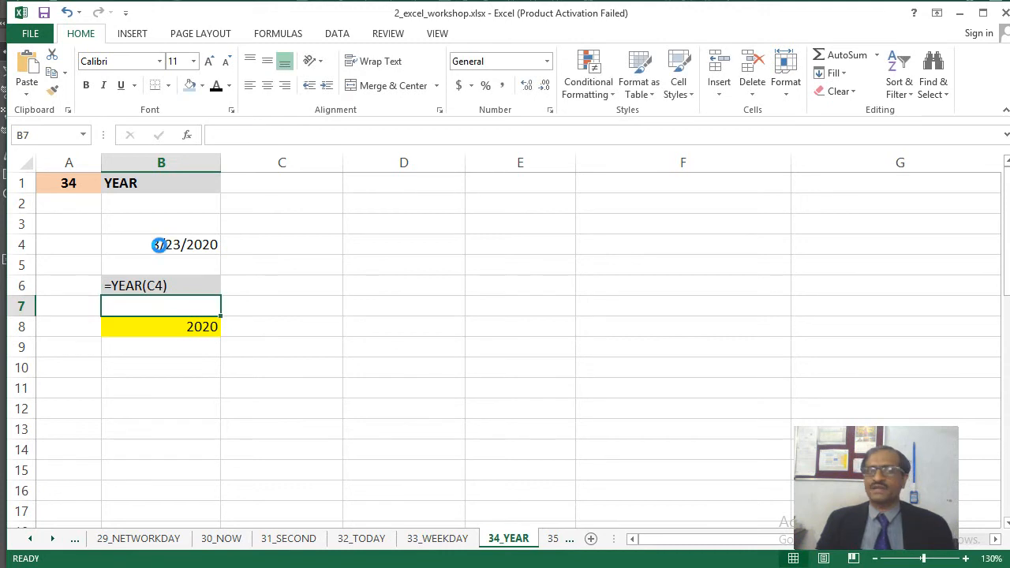
key(Return)
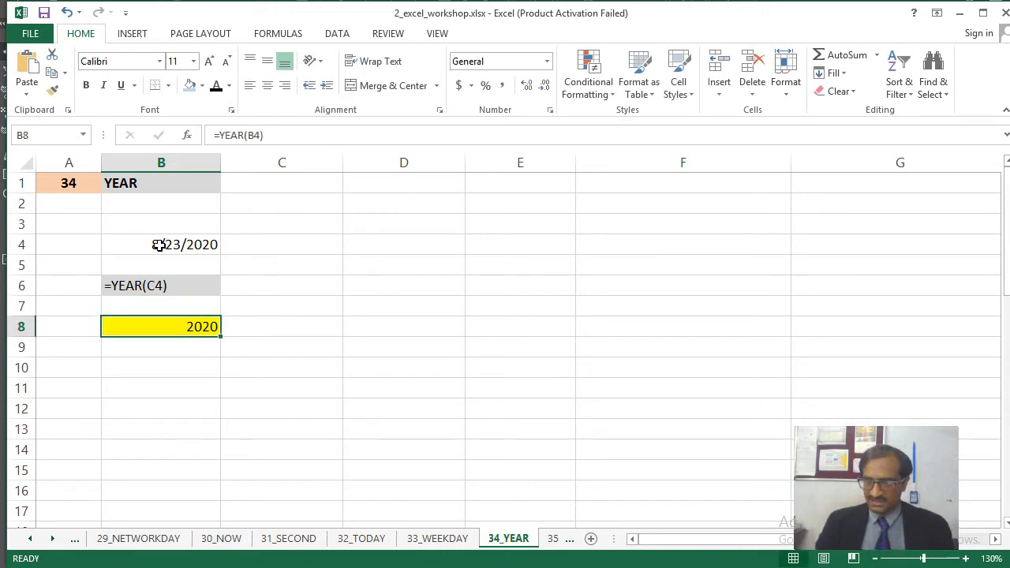
- Switch to the 35_COLUMN worksheet and re-enter the formula =COLUMN(B5) in the yellow result cell B8
key(ctrl+Page_Down)
key(Up)
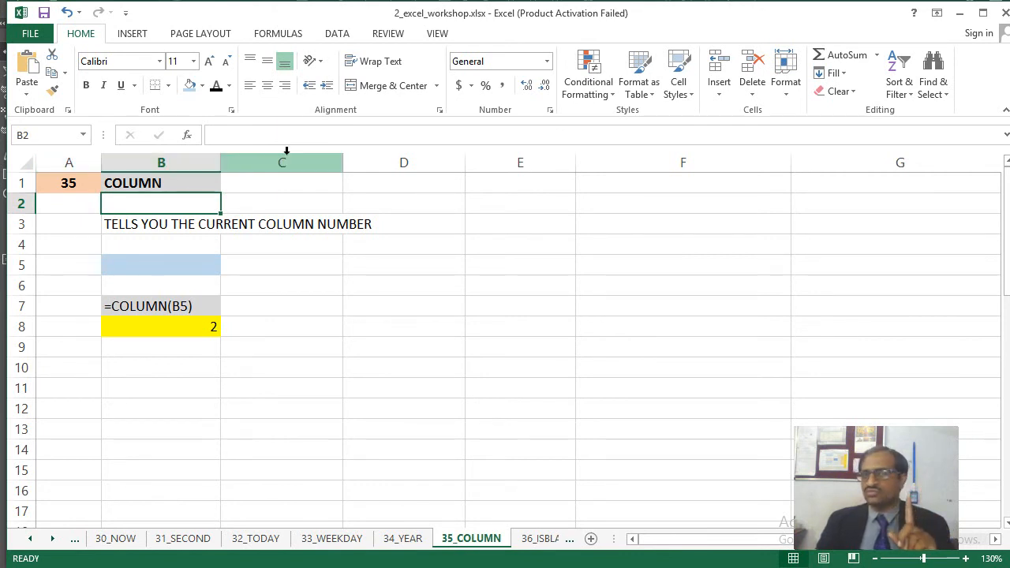
click(199, 262)
click(201, 332)
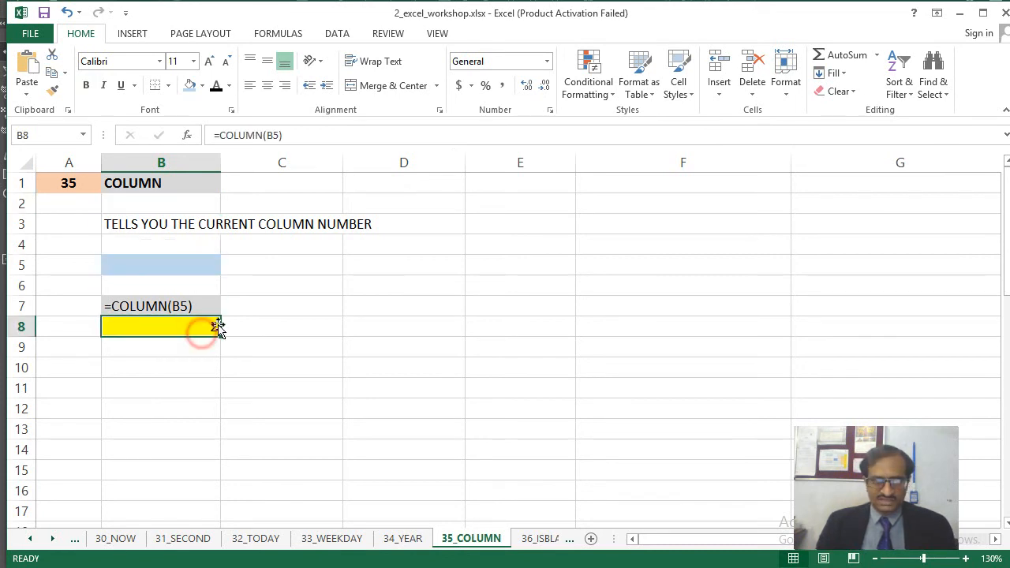
text(=COLU)
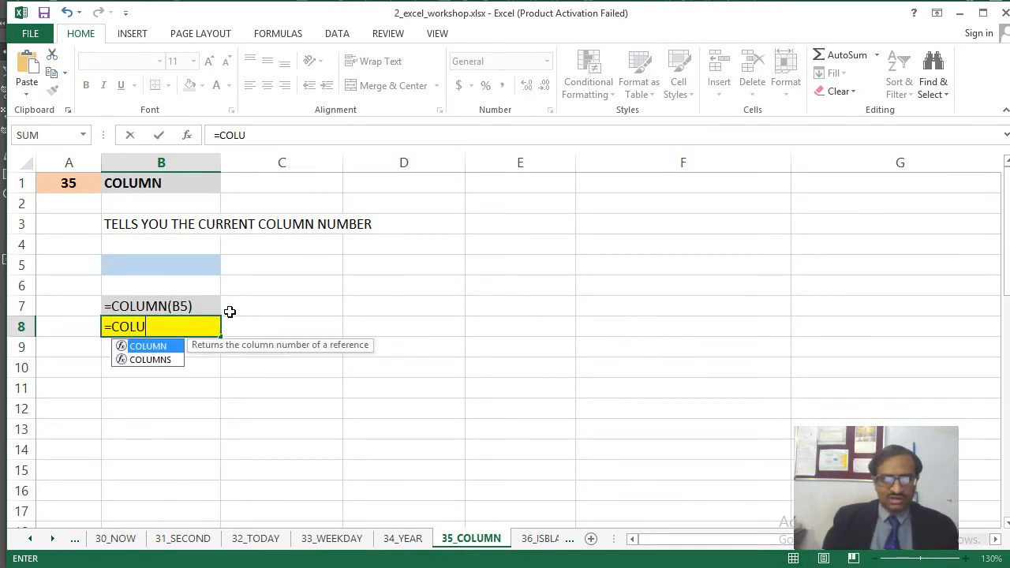
text(MN()
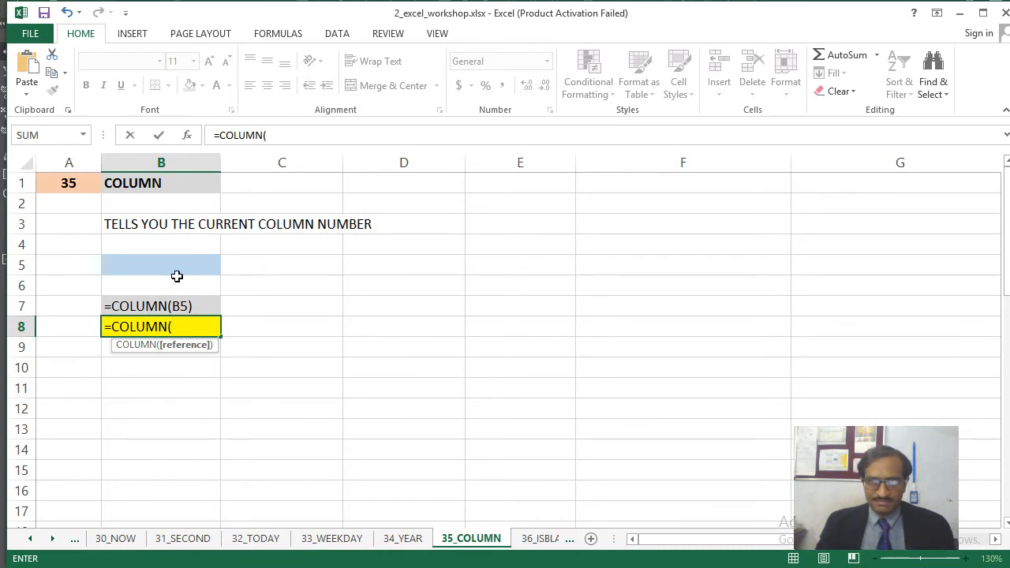
click(148, 264)
text())
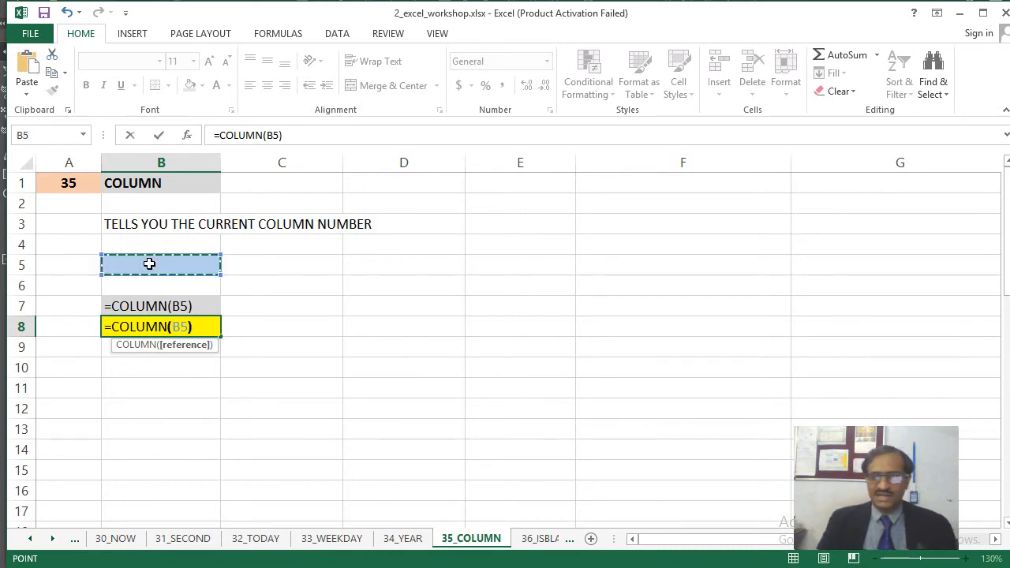
key(Return)
key(Up)
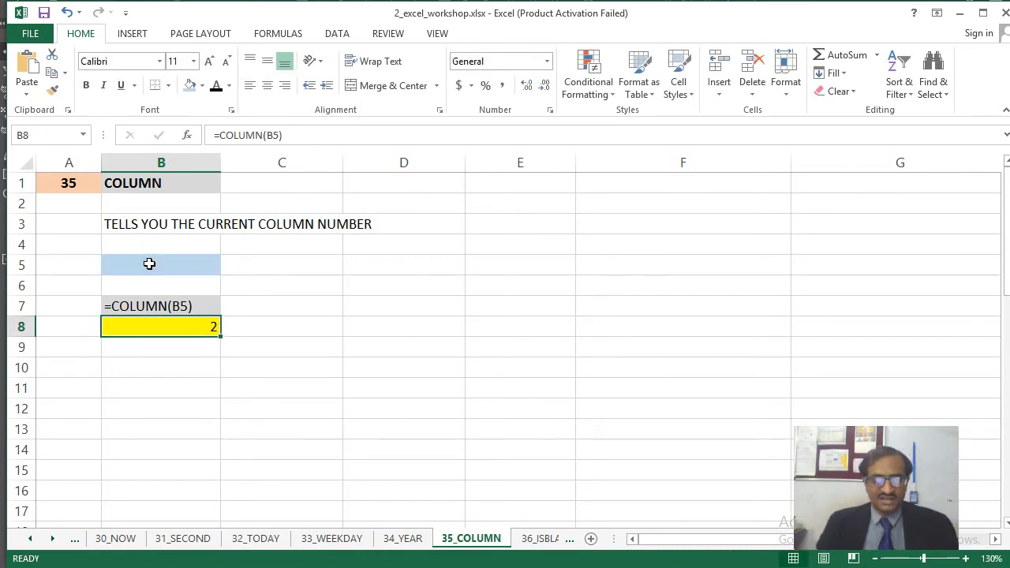
key(Up)
key(Down)
key(Up)
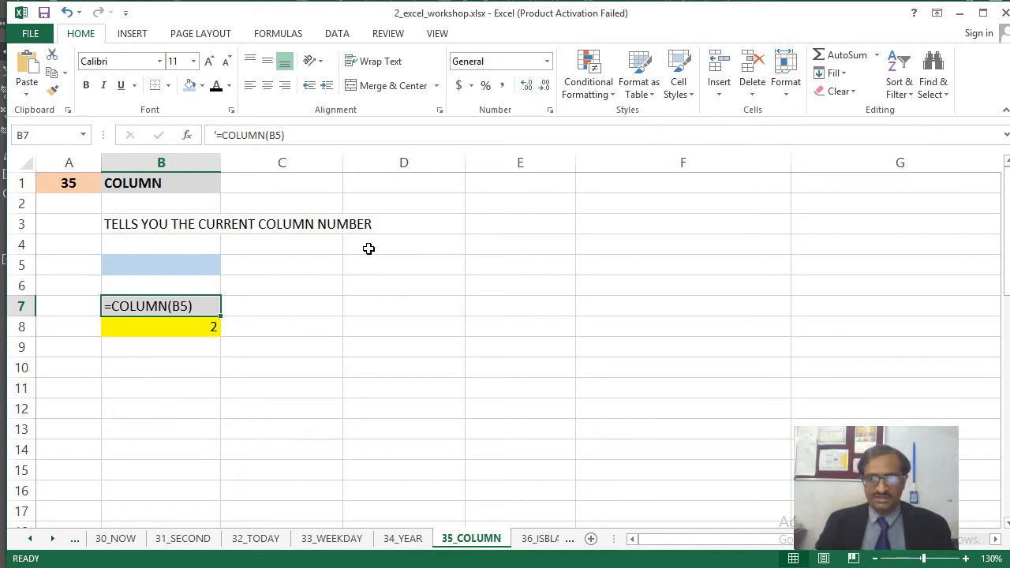
- Switch to the 36_ISBLANK worksheet and examine the input value in B5 and the sample formula in B8
key(ctrl+Page_Down)
key(Up)
key(Up)
key(Up)
key(Up)
key(Up)
key(Up)
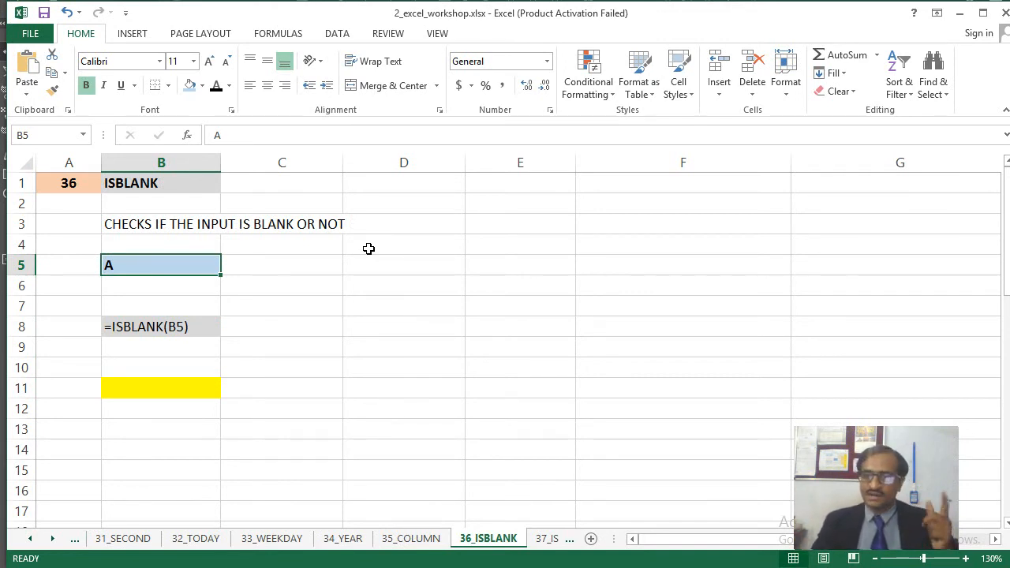
key(Down)
key(Down)
key(Down)
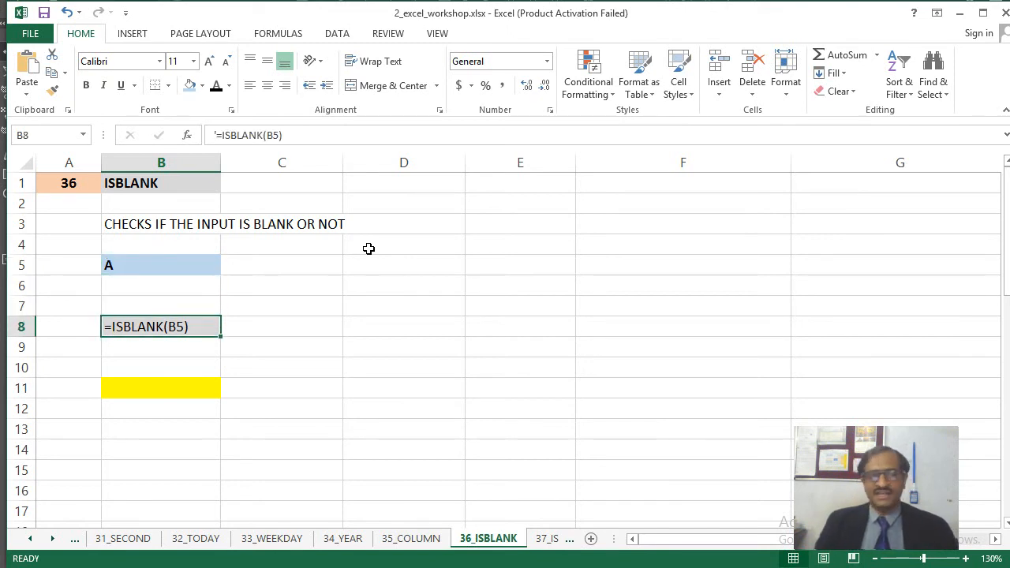
- Enter the formula =ISBLANK(B5) in the yellow result cell B11
key(Down)
key(Down)
key(Down)
text(=)
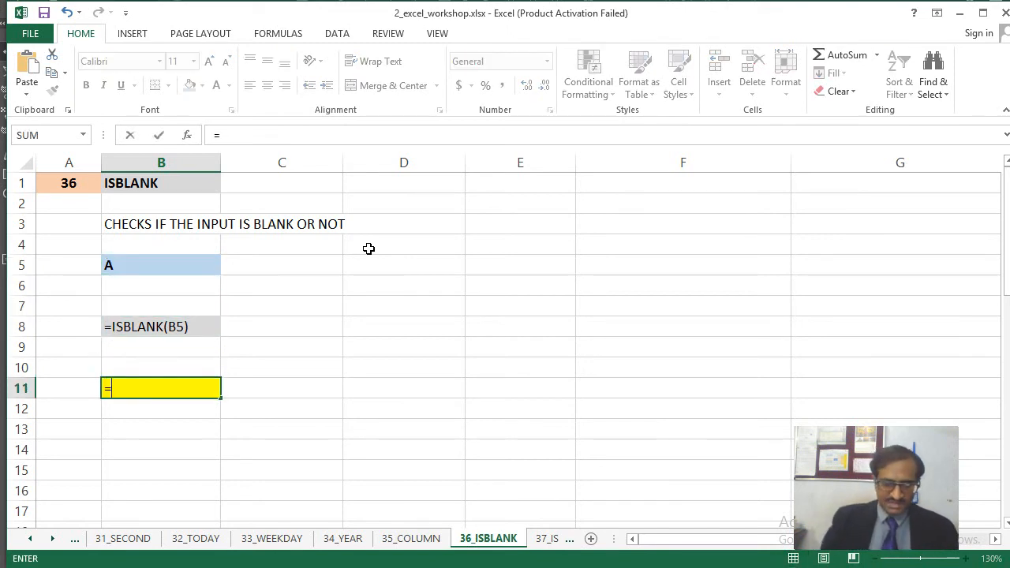
text(ISBLAND()
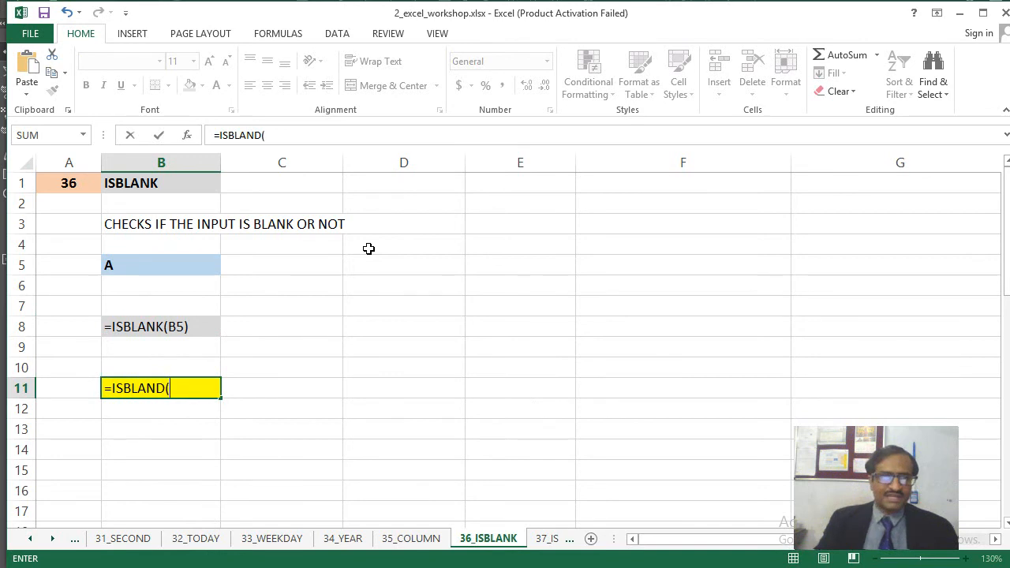
key(BackSpace)
key(BackSpace)
text(K()
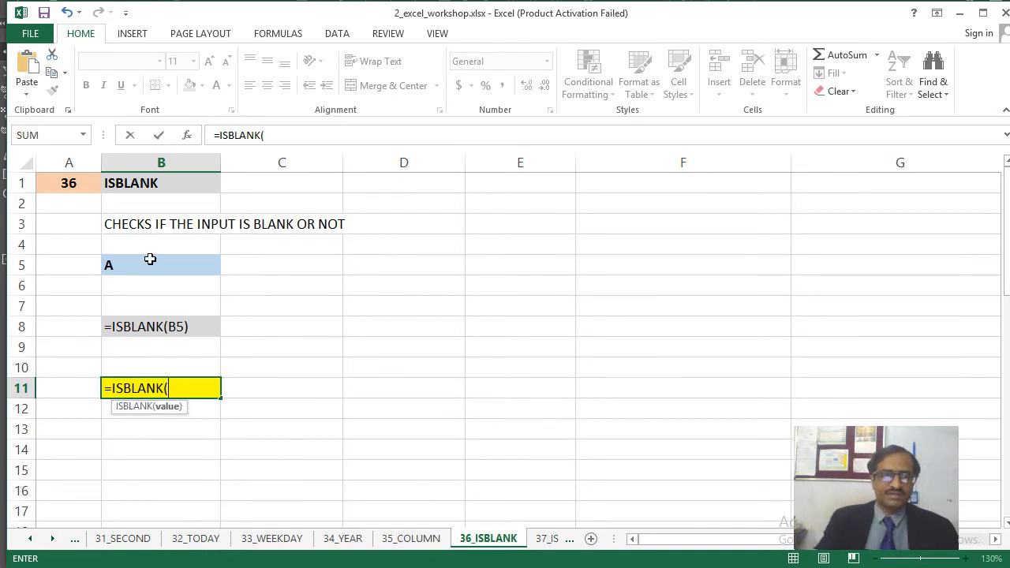
click(141, 270)
text())
key(Return)
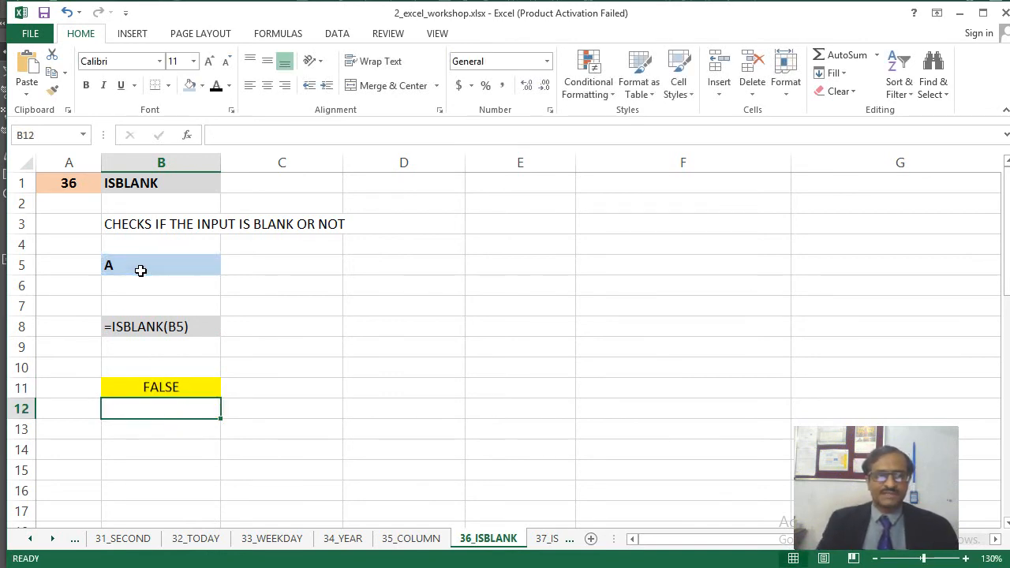
- Clear the input cell B5 and check the ISBLANK result in B11
key(Up)
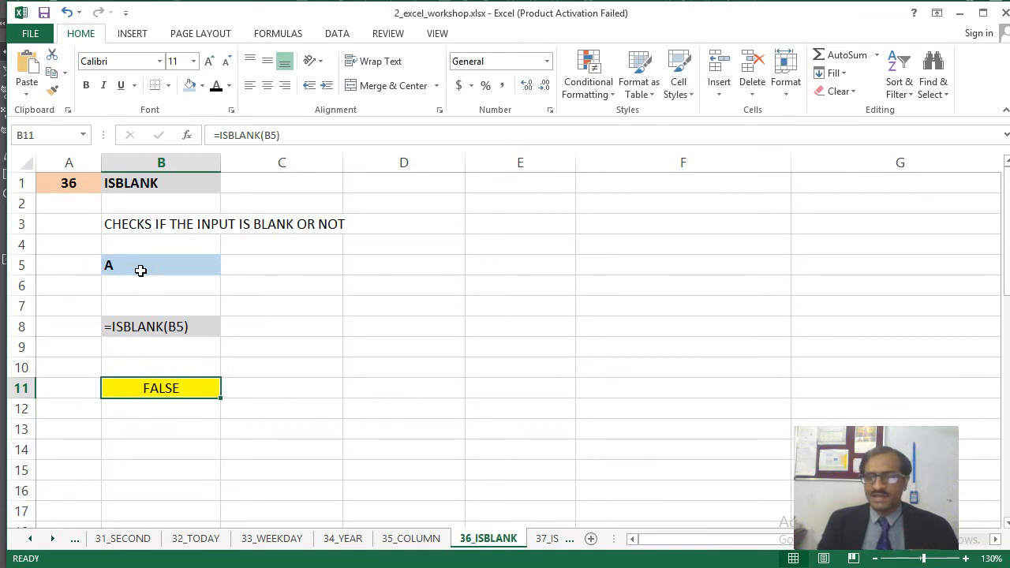
key(Up)
key(Up)
key(Up)
key(Up)
key(Up)
key(Up)
key(Delete)
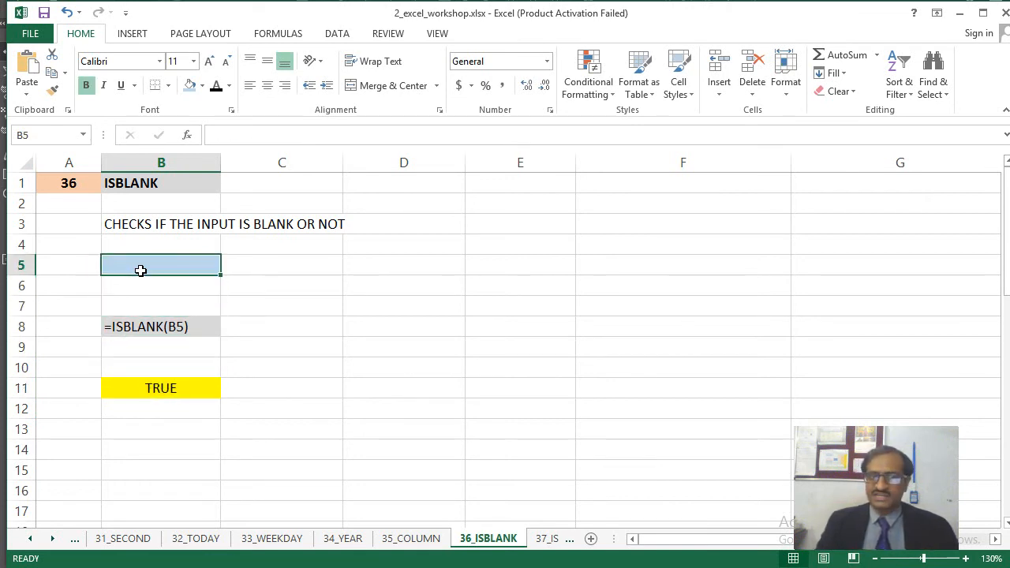
key(Down)
key(Down)
key(Down)
key(Down)
key(Down)
key(Down)
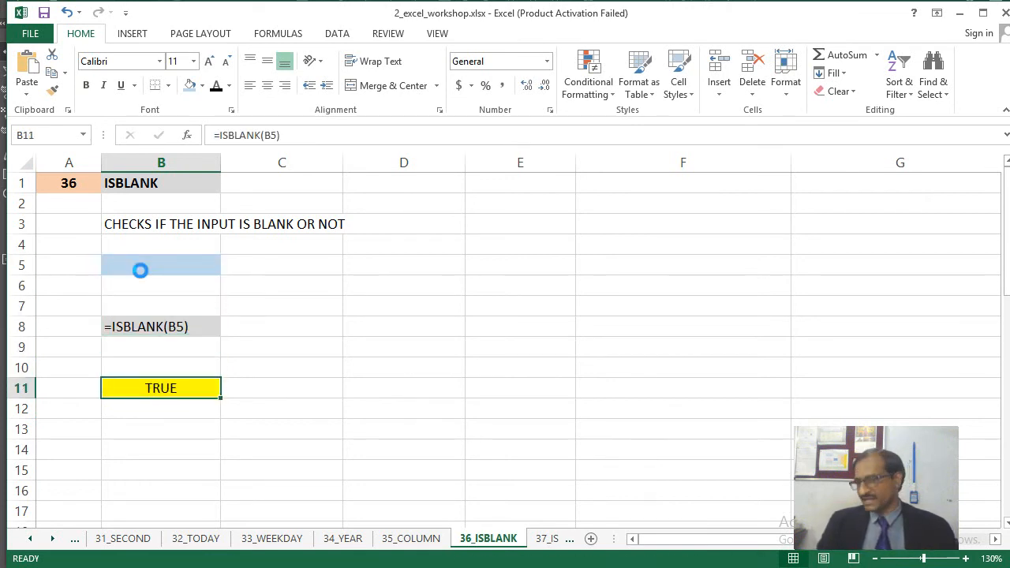
- Return to the empty input cell B5 and save the workbook
key(Up)
key(Up)
key(Up)
key(Up)
key(Up)
key(Up)
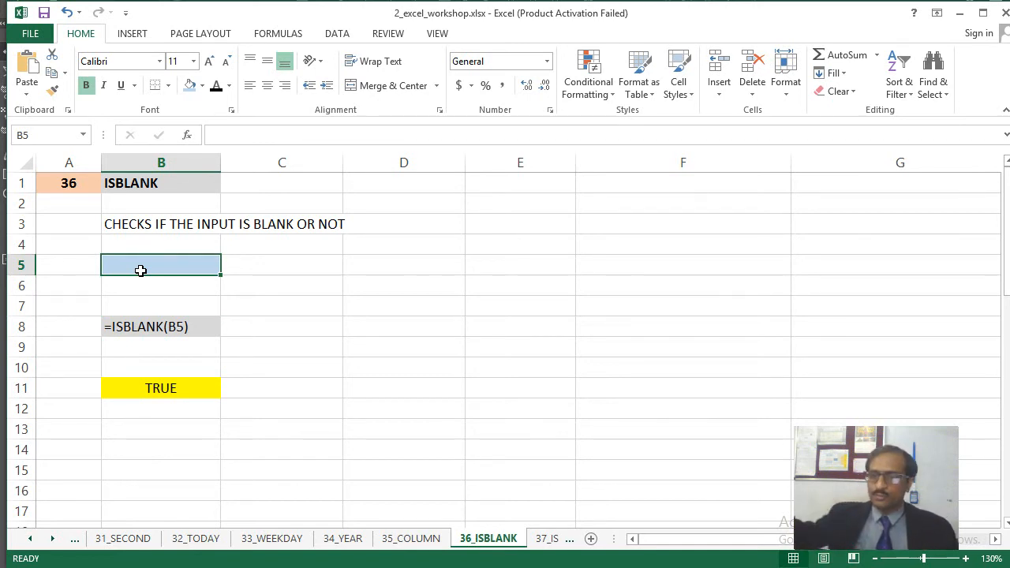
key(ctrl+s)
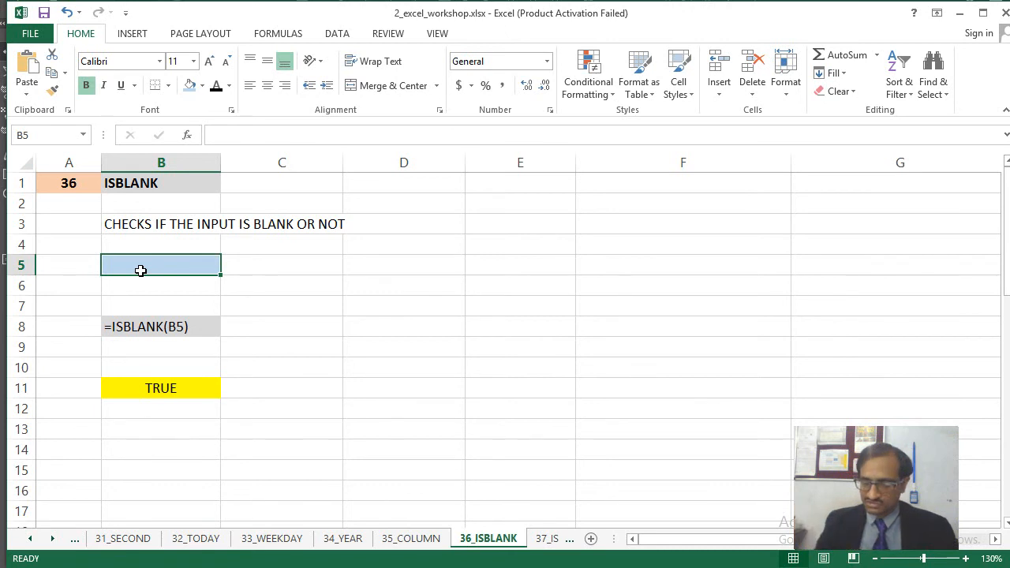
- Switch to the 37_ISERROR worksheet and examine the formulas in result cell B9 and input cell B5
key(ctrl+Page_Down)
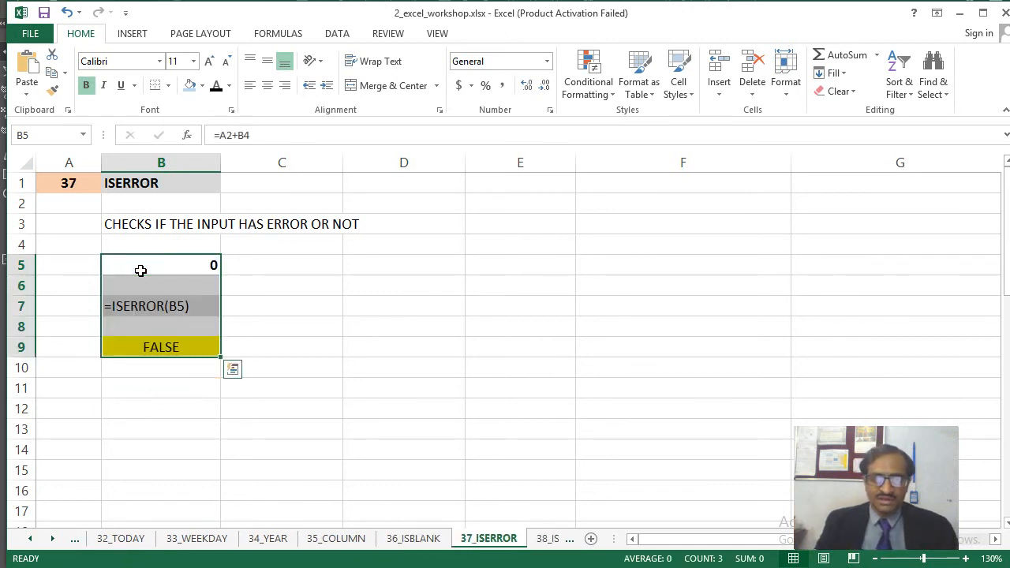
key(Up)
key(Down)
key(Down)
key(Down)
key(Down)
key(Down)
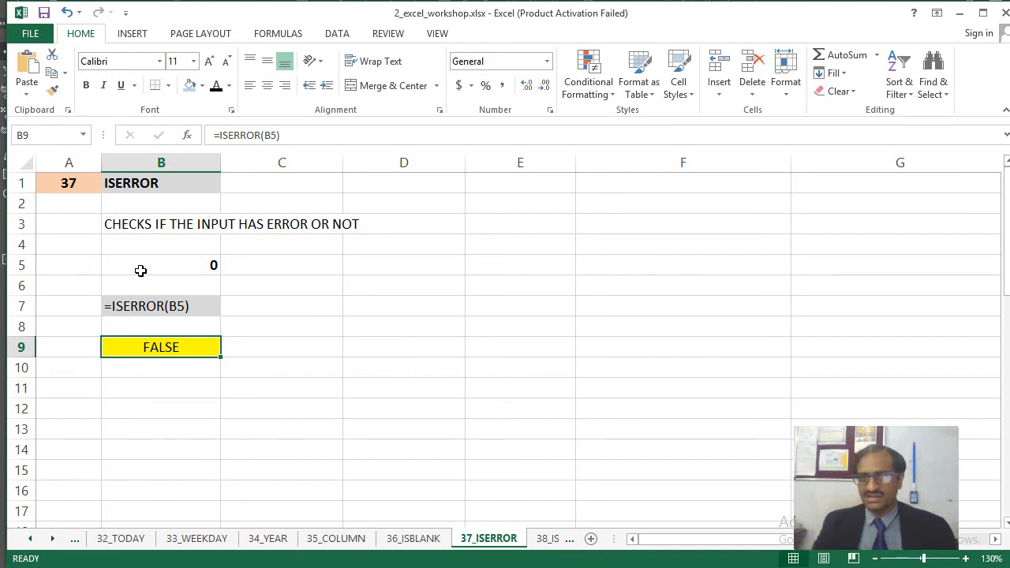
key(Up)
key(Up)
key(Up)
key(Up)
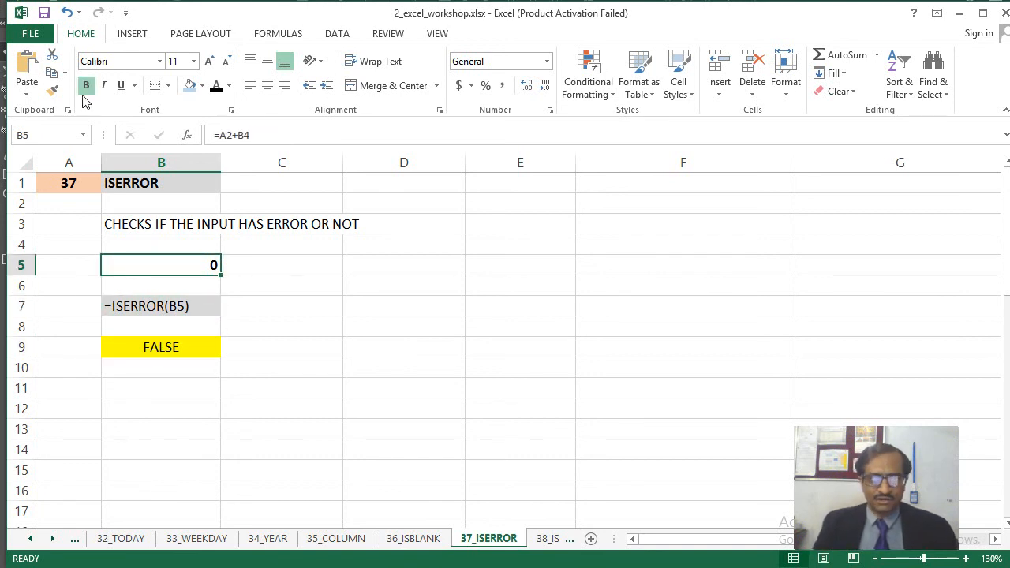
- Change the formula in B5 to the faulty =A2+B and check the ISERROR result in B9
click(254, 135)
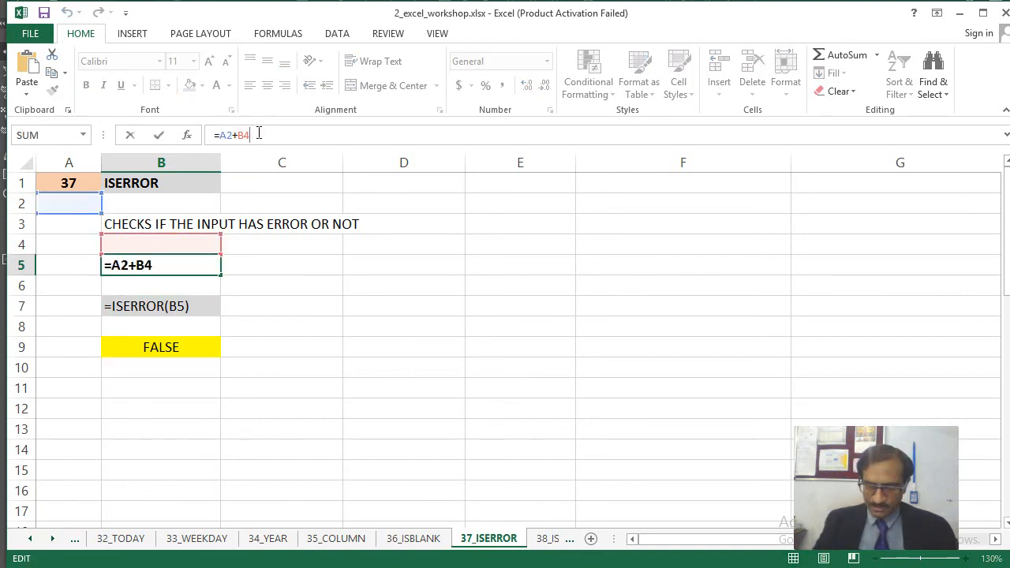
key(BackSpace)
key(Return)
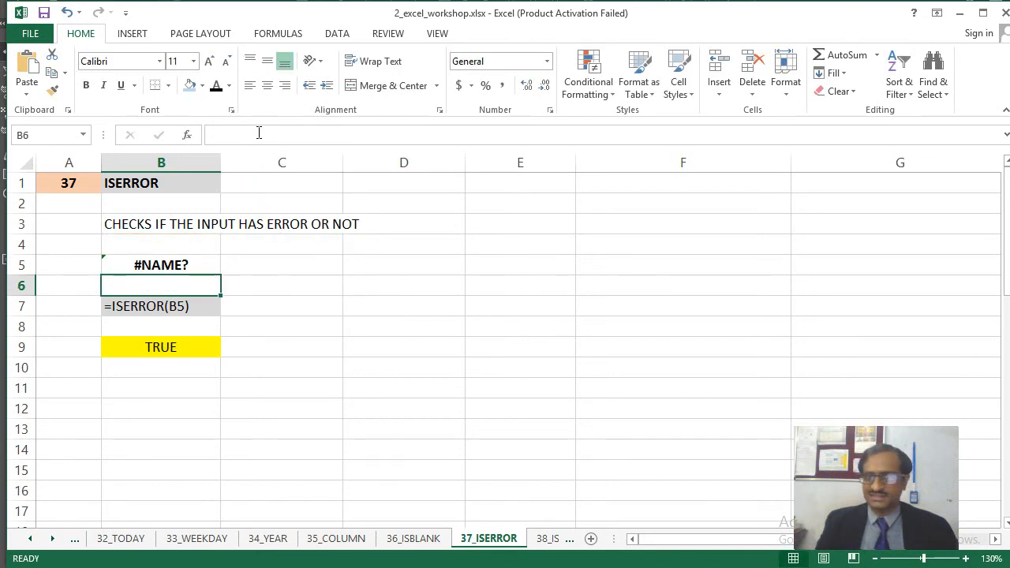
key(Up)
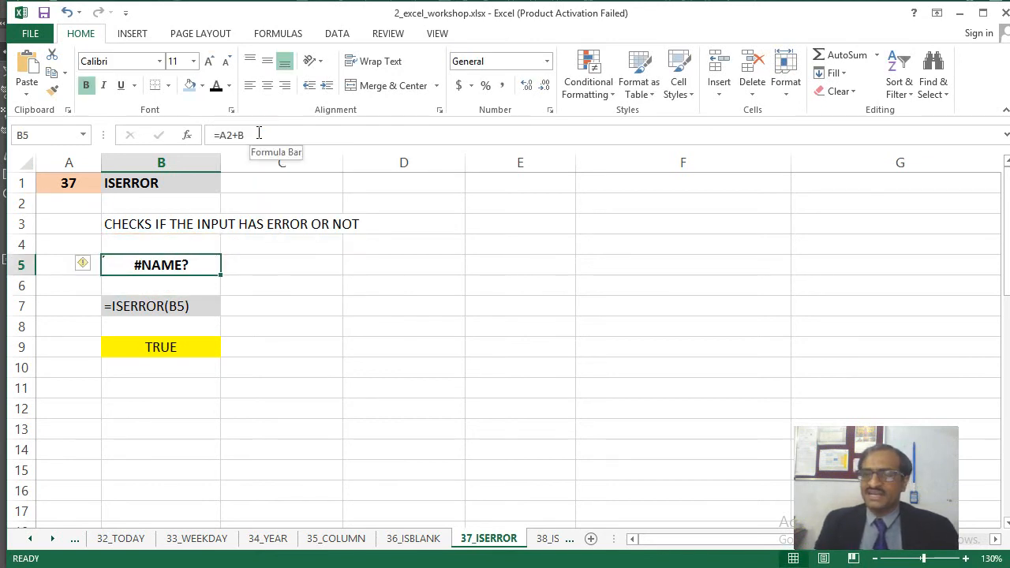
key(Down)
key(Down)
key(Down)
key(Down)
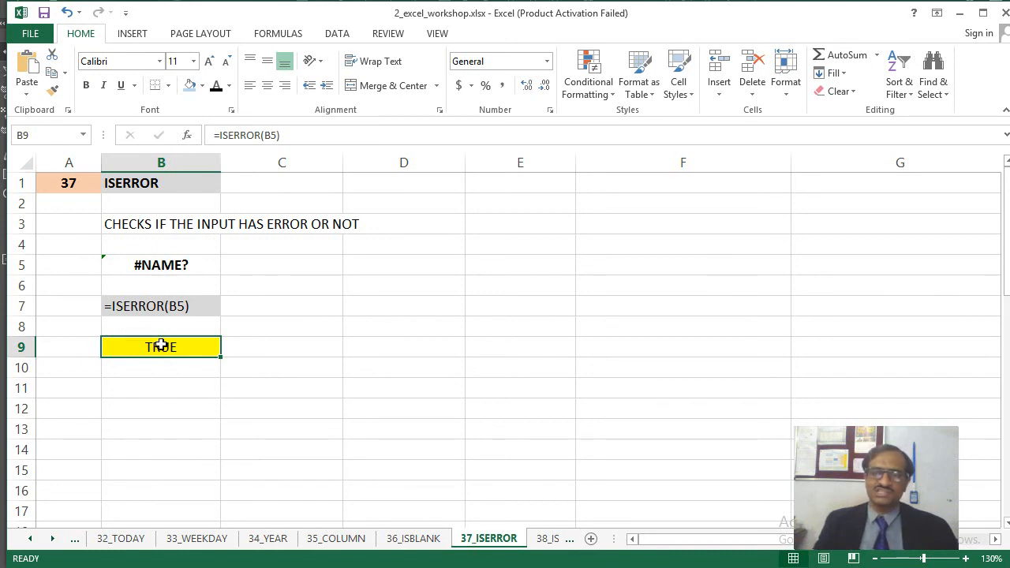
- Correct the faulty formula in B5 to =A2+B4
click(161, 264)
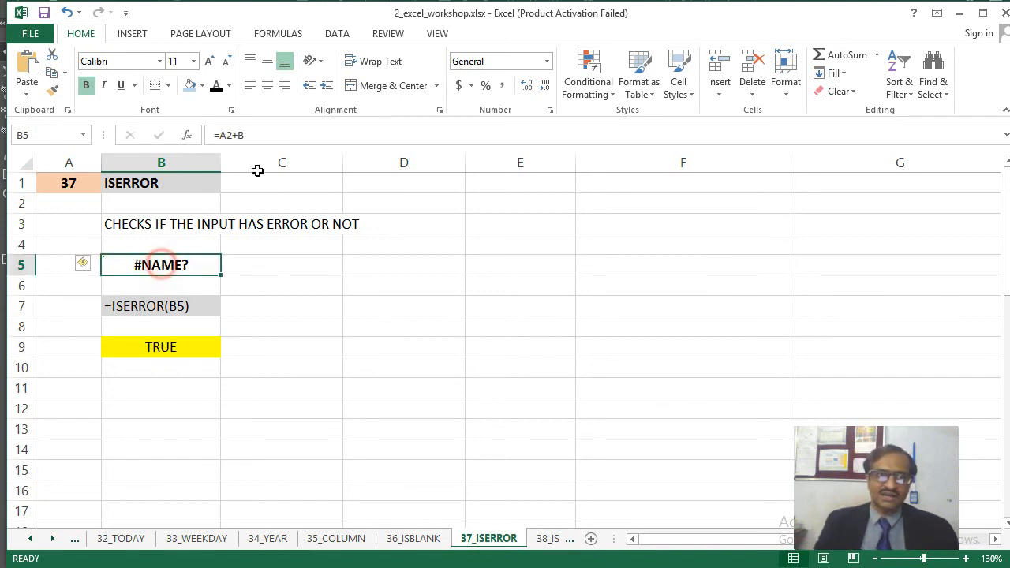
click(279, 135)
text(4)
key(Return)
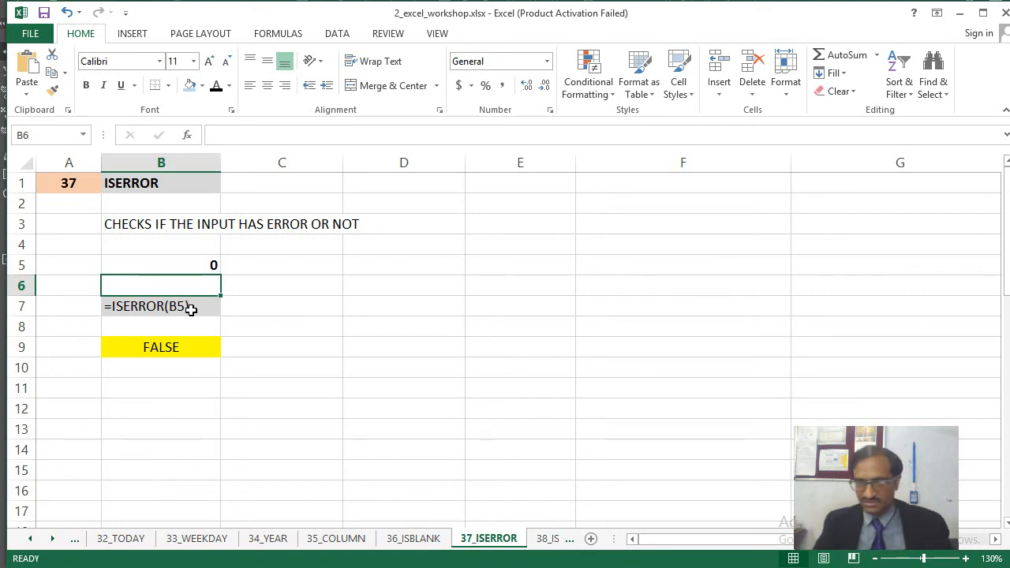
- Switch to the 38_ISNUMBER worksheet, enter 7 in input cell B5 and check the result in B9
key(ctrl+Page_Down)
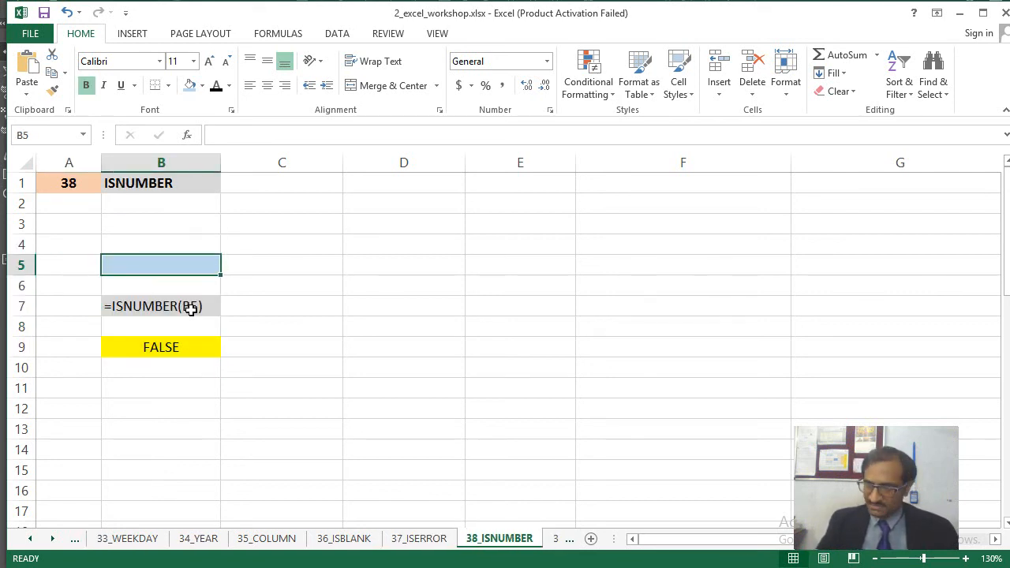
text(7)
key(Return)
key(Down)
key(Down)
key(Down)
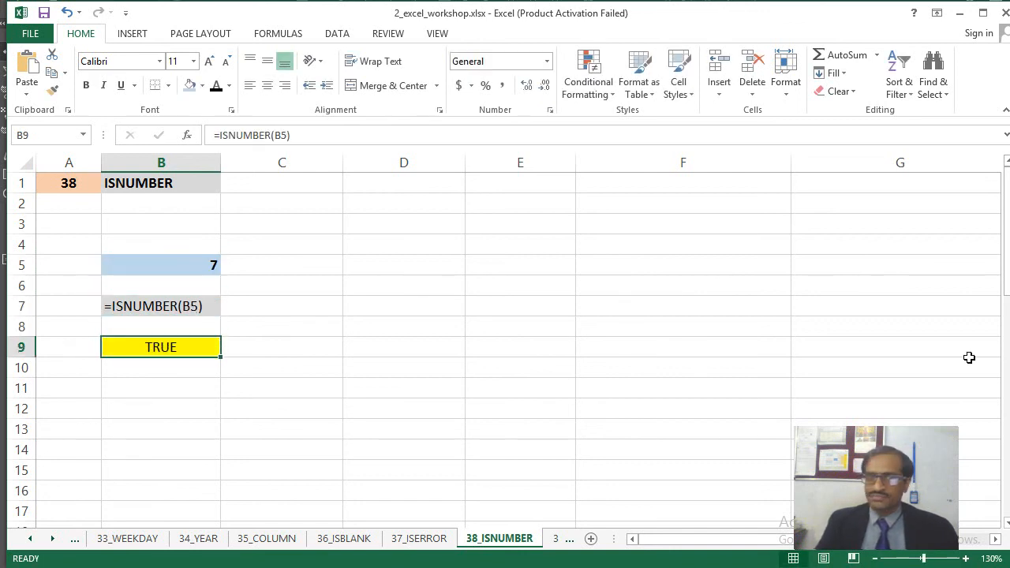
key(Up)
key(Up)
key(Up)
key(Up)
key(Right)
text(A)
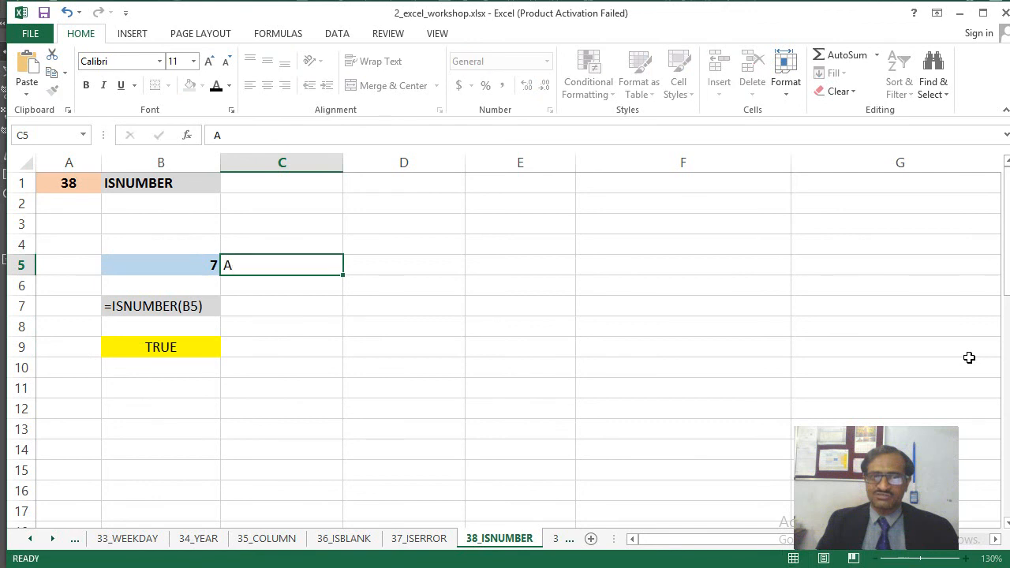
key(Escape)
- Replace the number in B5 with the letter A and check the ISNUMBER result in B9
key(Left)
text(A)
key(Return)
key(Down)
key(Down)
key(Down)
key(Down)
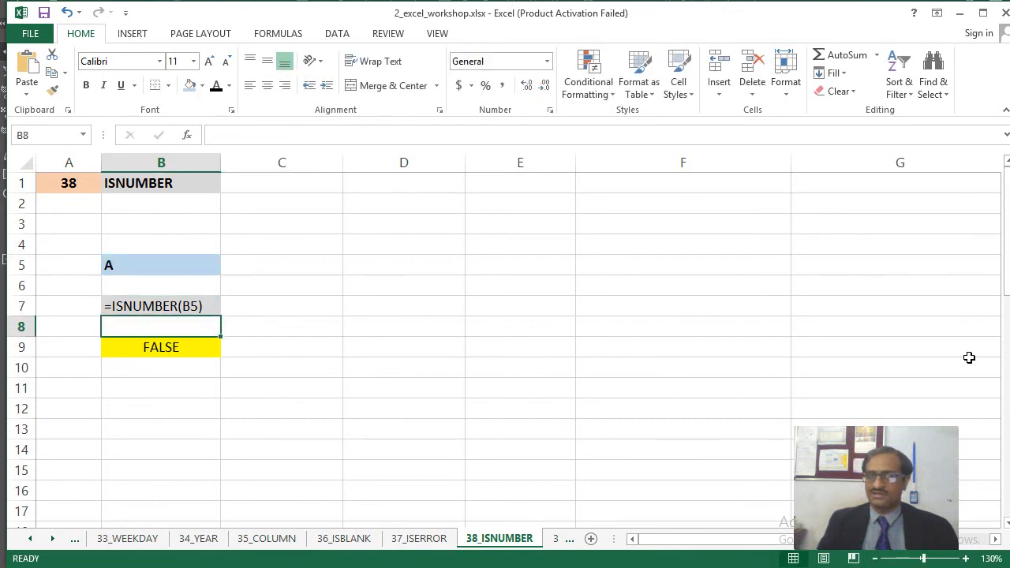
key(Up)
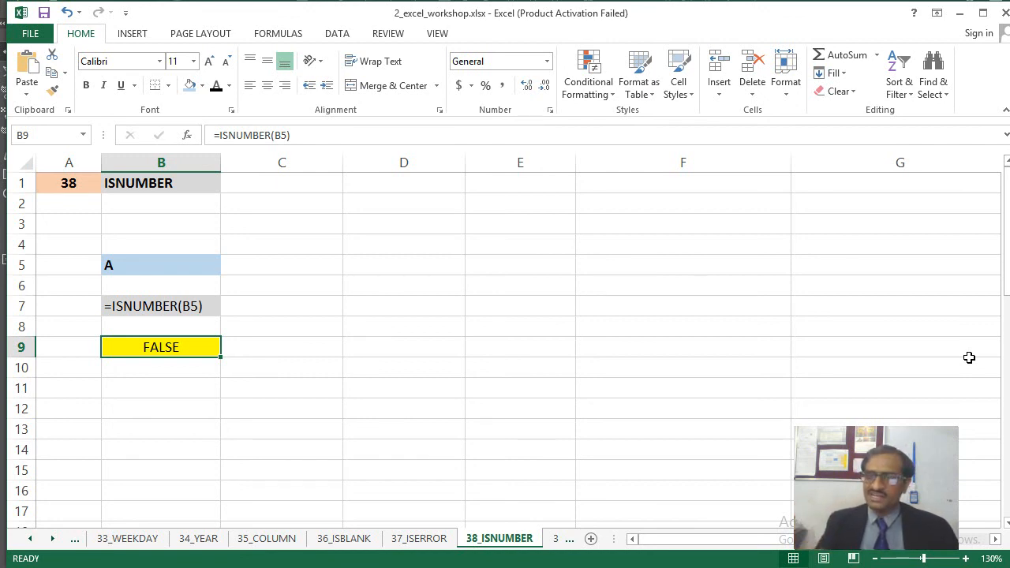
- Replace the letter in B5 with the number 1 and check the ISNUMBER result in B9
key(Up)
key(Up)
key(Up)
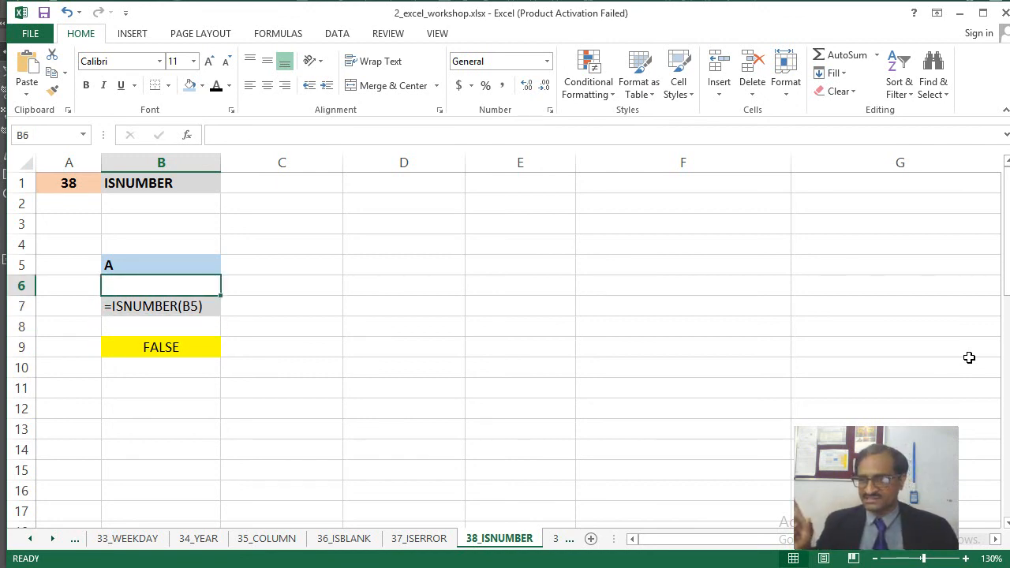
key(Up)
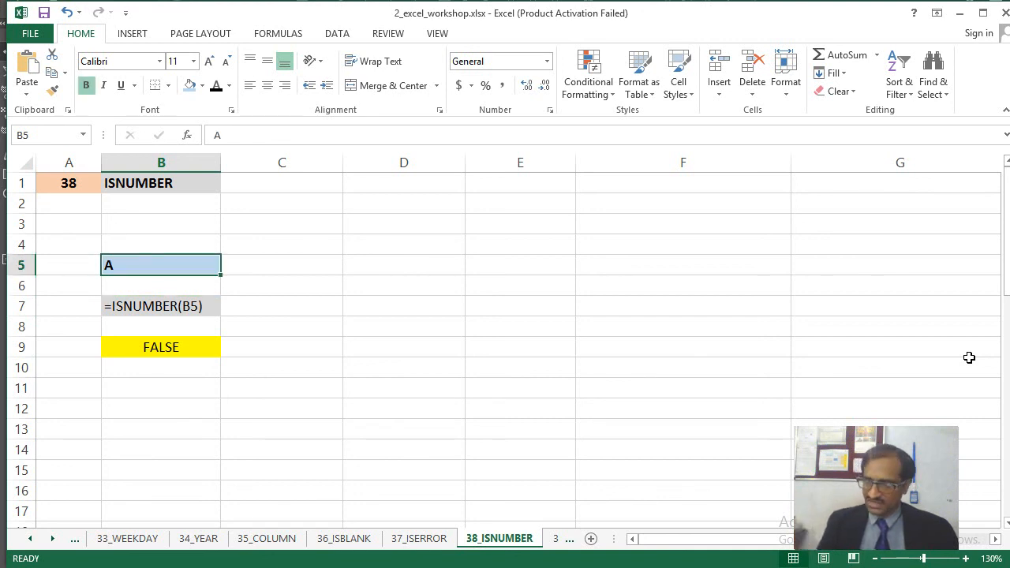
text(1)
key(Return)
key(Down)
key(Down)
key(Down)
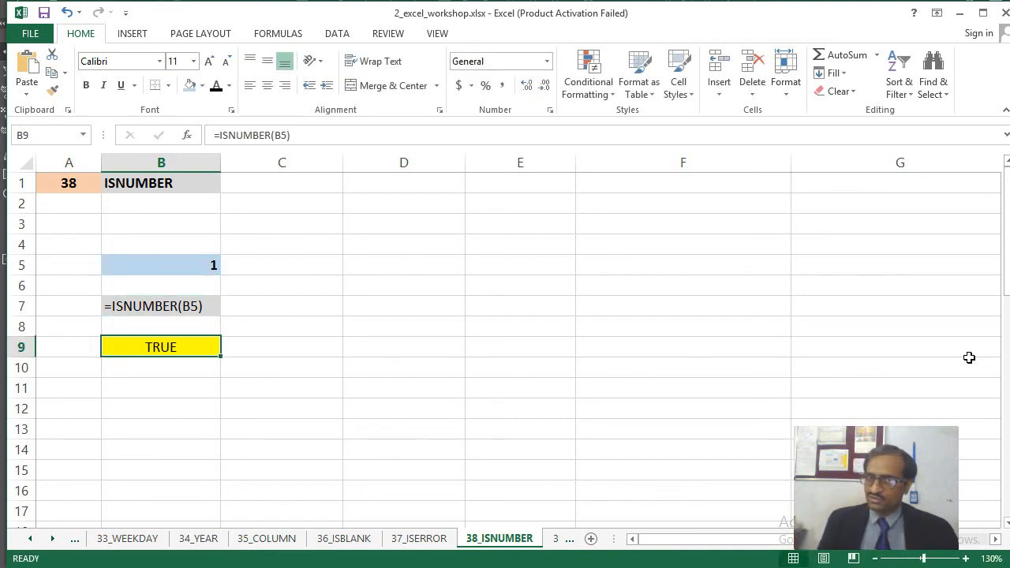
key(Down)
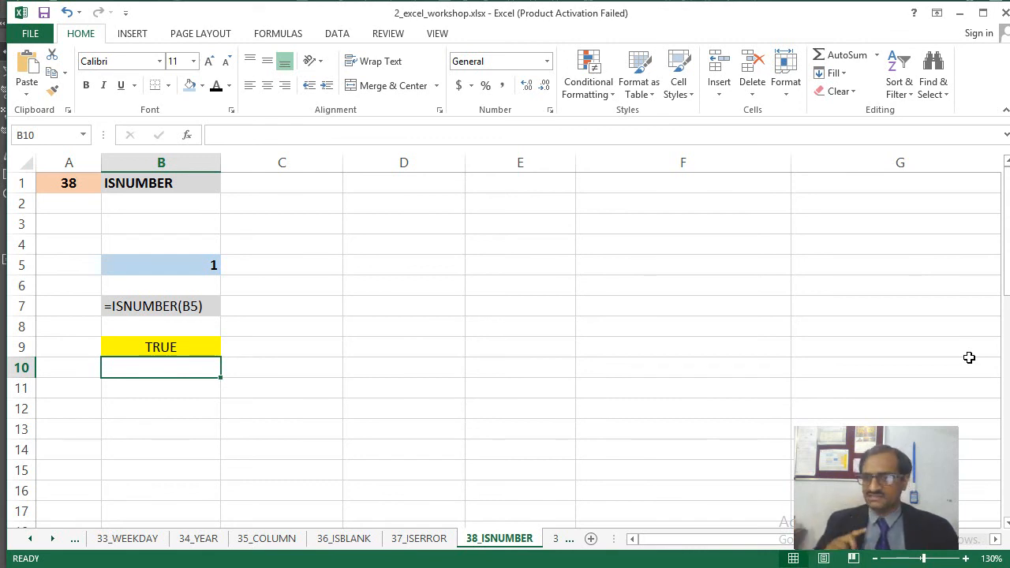
- Switch to the 39_ISTEXT worksheet, enter A in input cell B5 and check the result in B9
key(ctrl+Page_Down)
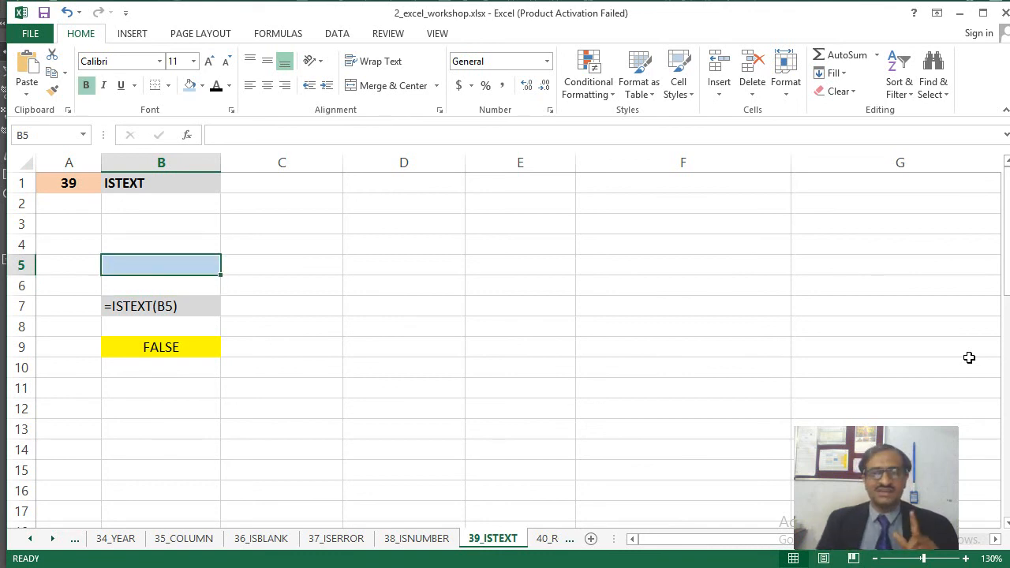
text(A)
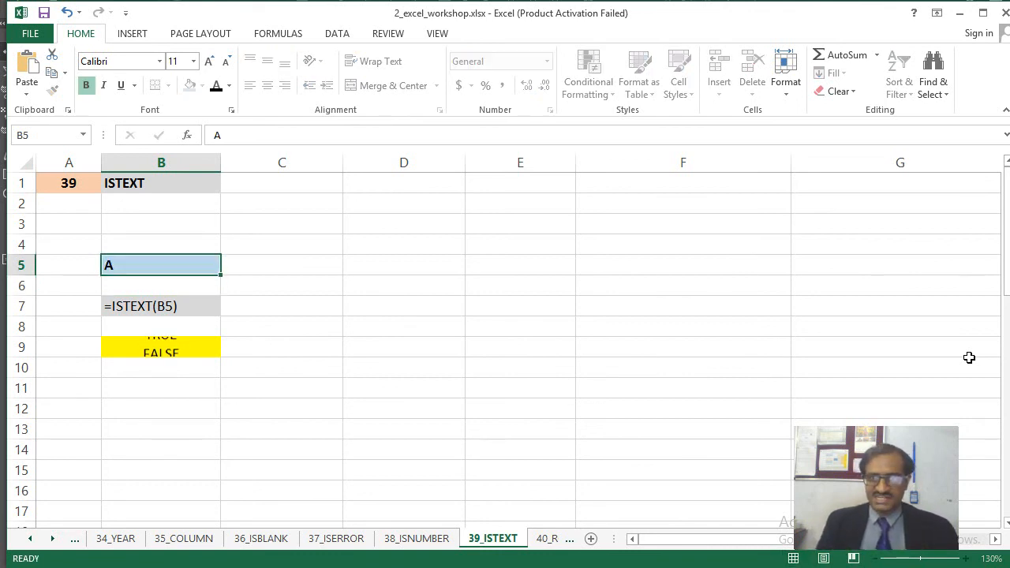
key(Return)
key(Down)
key(Down)
key(Down)
key(Up)
key(Up)
key(Up)
key(Up)
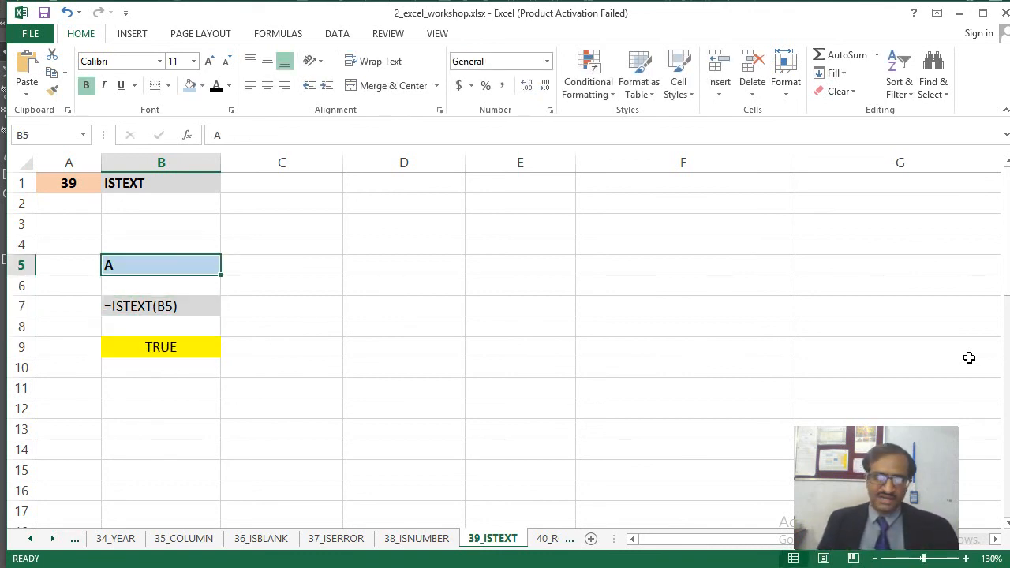
- Replace the text in B5 with the number 1 and clear the cell
text(1)
key(Return)
key(Up)
key(Delete)
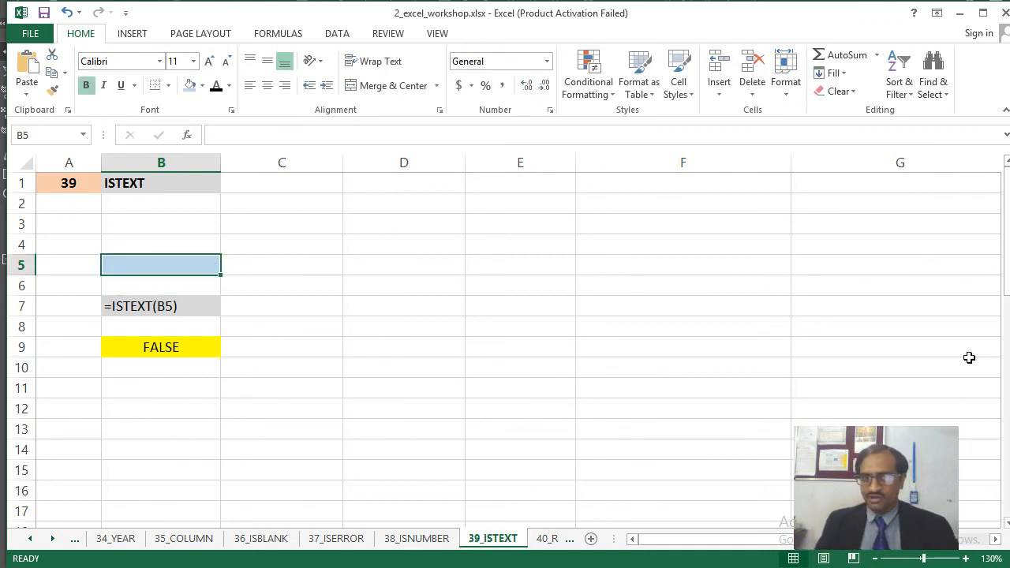
- Enter A again in the emptied cell B5 and check the ISTEXT formula result in B9
text(A)
key(Return)
key(Down)
key(Down)
key(Down)
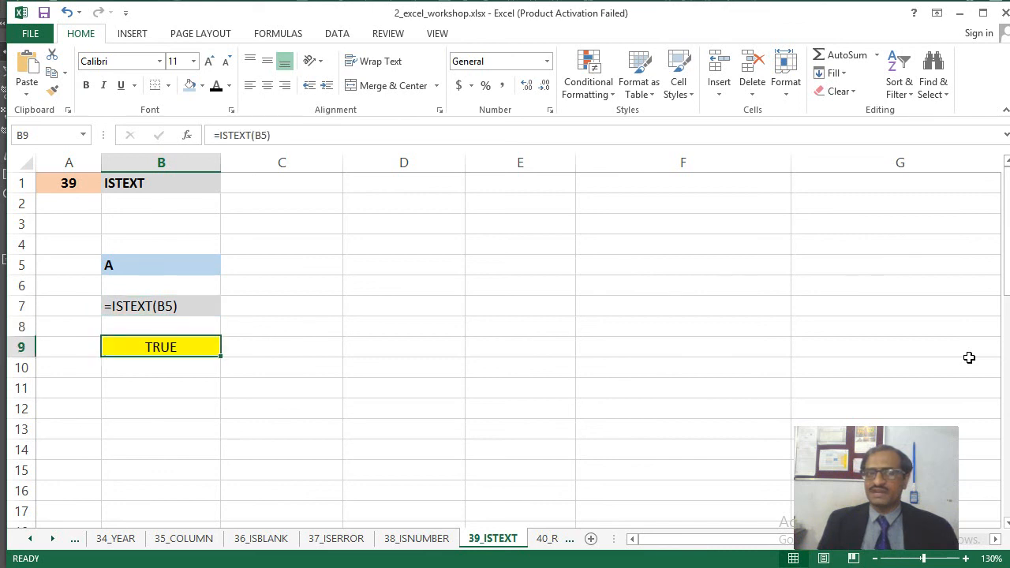
key(Up)
key(Up)
key(Up)
key(Up)
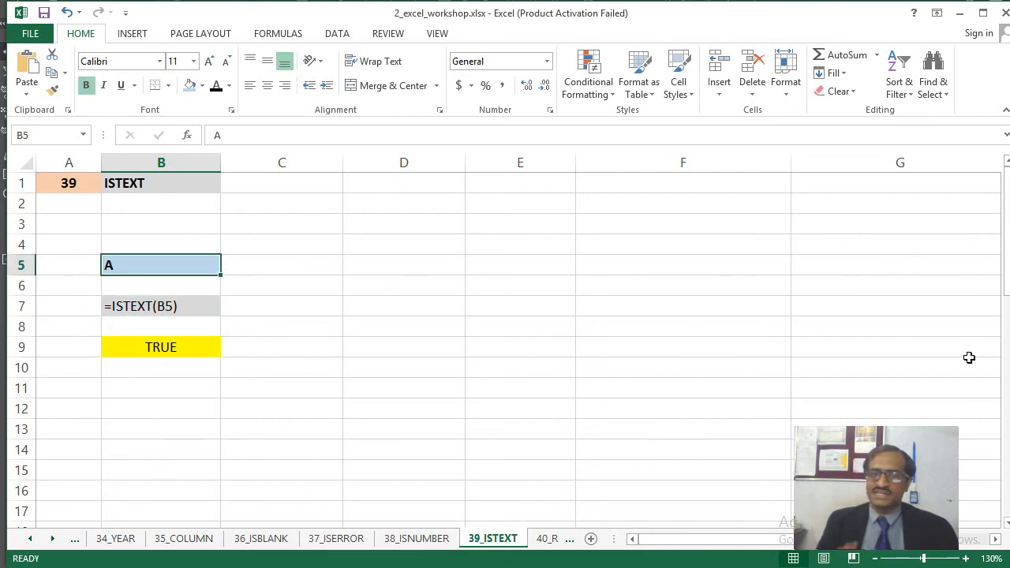
- Switch to the 40_ROW worksheet and examine the sample formula in B7 and input cell B5
key(ctrl+Page_Down)
key(Up)
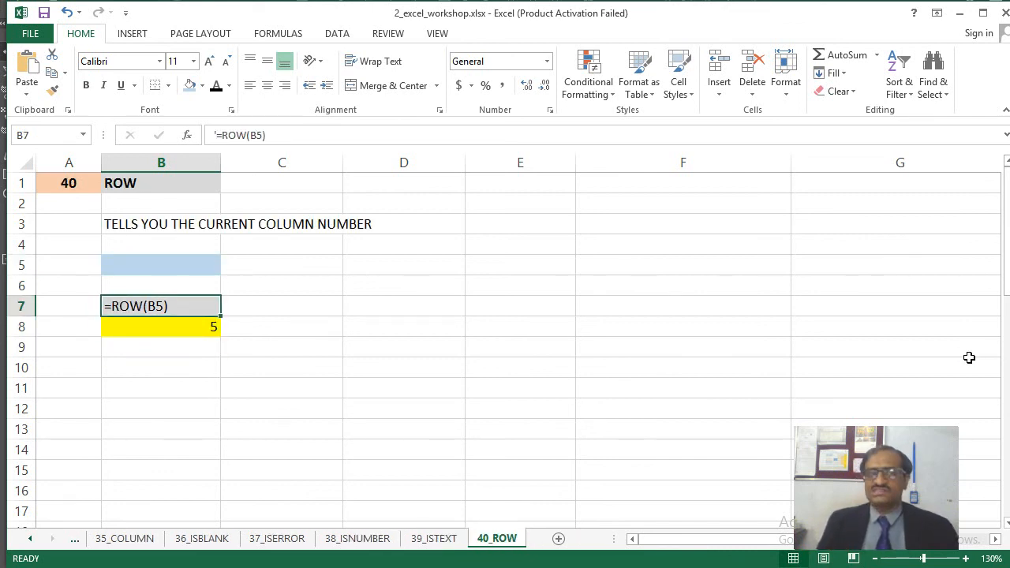
key(Up)
key(Up)
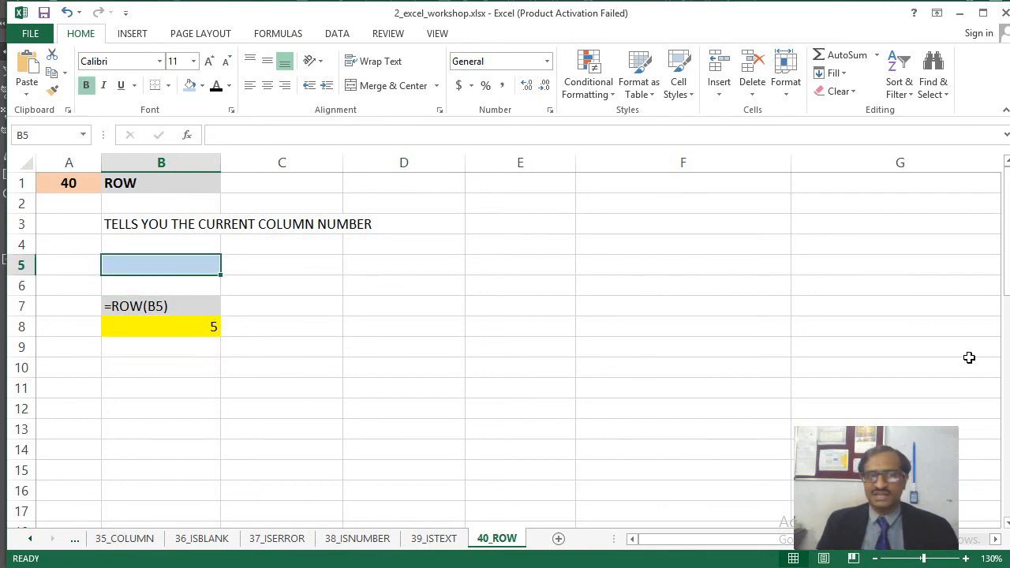
- Review the sample formula in B7, the function description in B3 and the input cell B5
key(Down)
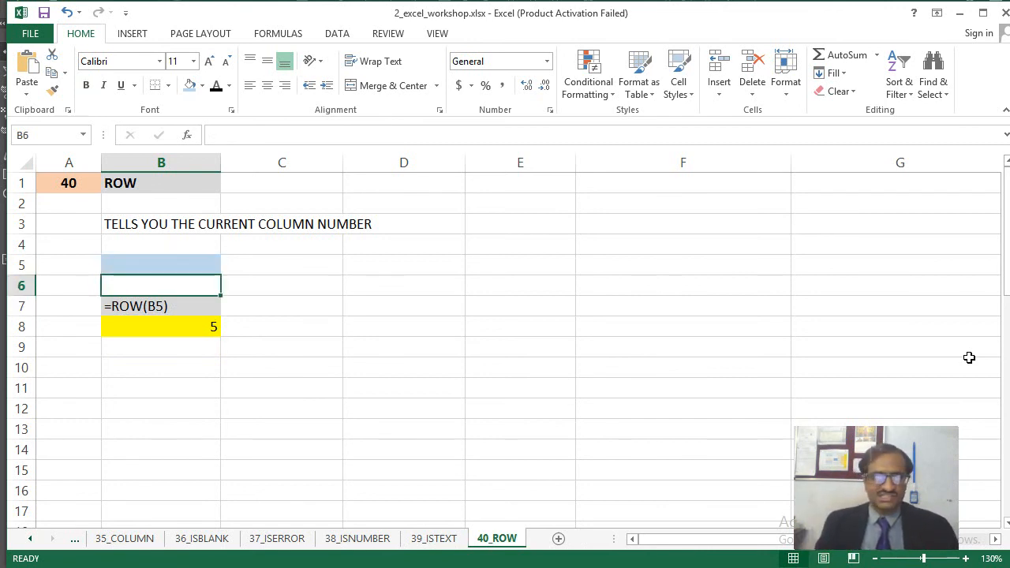
key(Down)
key(Up)
key(Up)
key(Up)
key(Up)
key(Down)
key(Down)
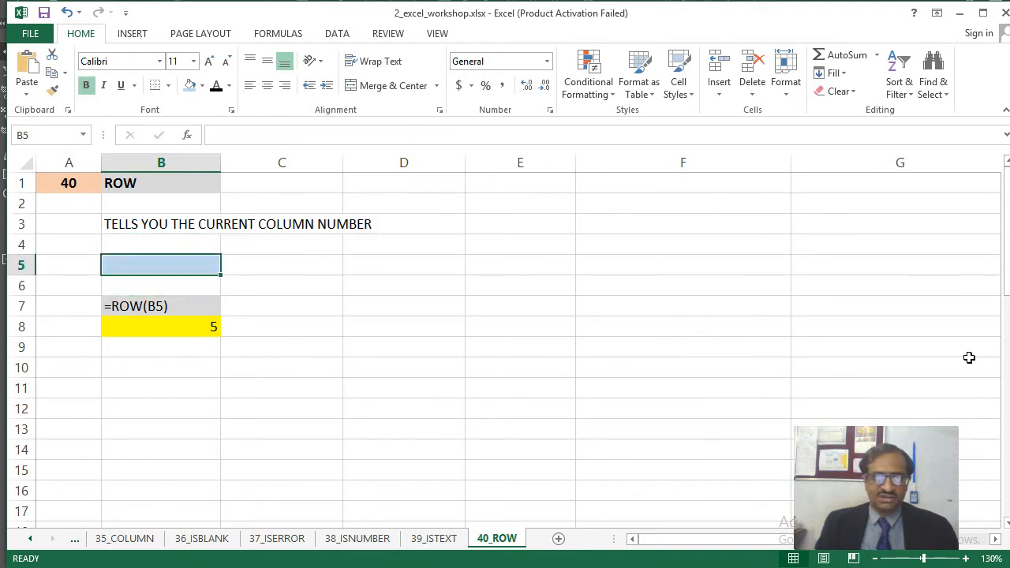
- Correct the description in B3 by replacing the word COLUMN with ROW, so it reads TELLS YOU THE CURRENT ROW NUMBER
key(Up)
key(Up)
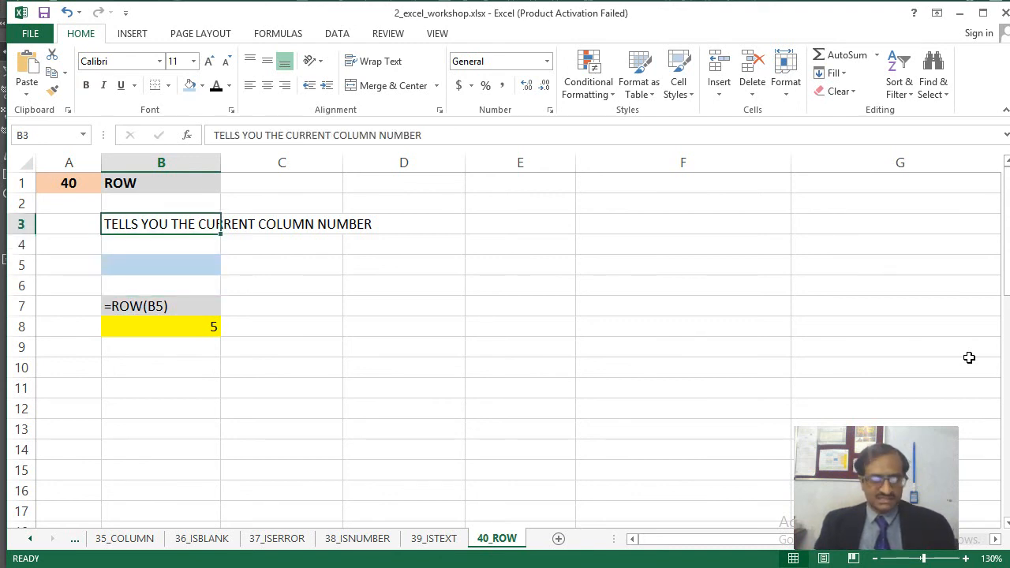
key(F2)
key(Left)
key(Left)
key(Left)
key(Left)
key(Left)
key(Left)
key(Left)
key(shift+Left)
key(shift+Left)
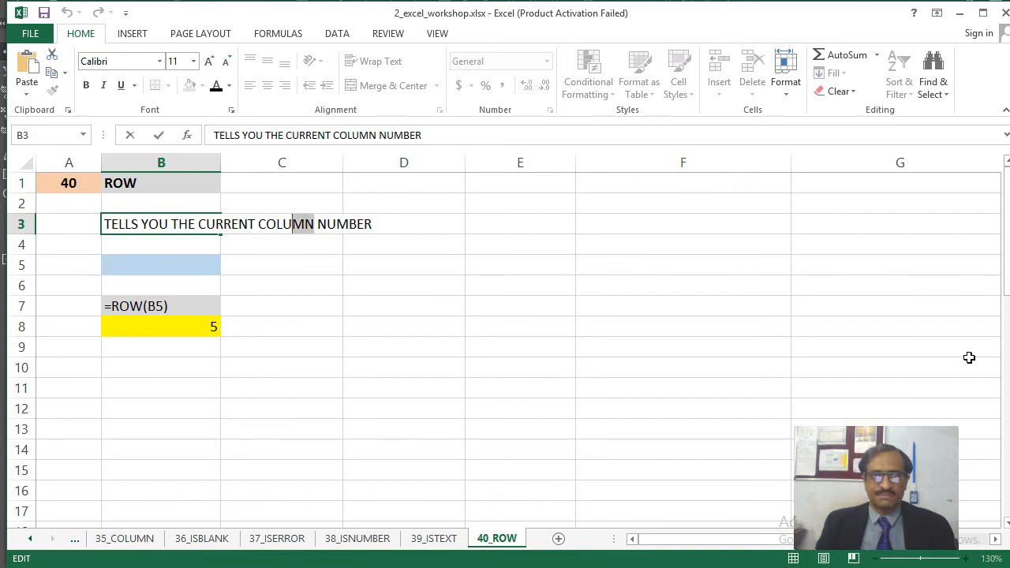
key(shift+Left)
key(shift+Left)
key(shift+Left)
key(shift+Left)
text(ROW)
key(ctrl+Return)
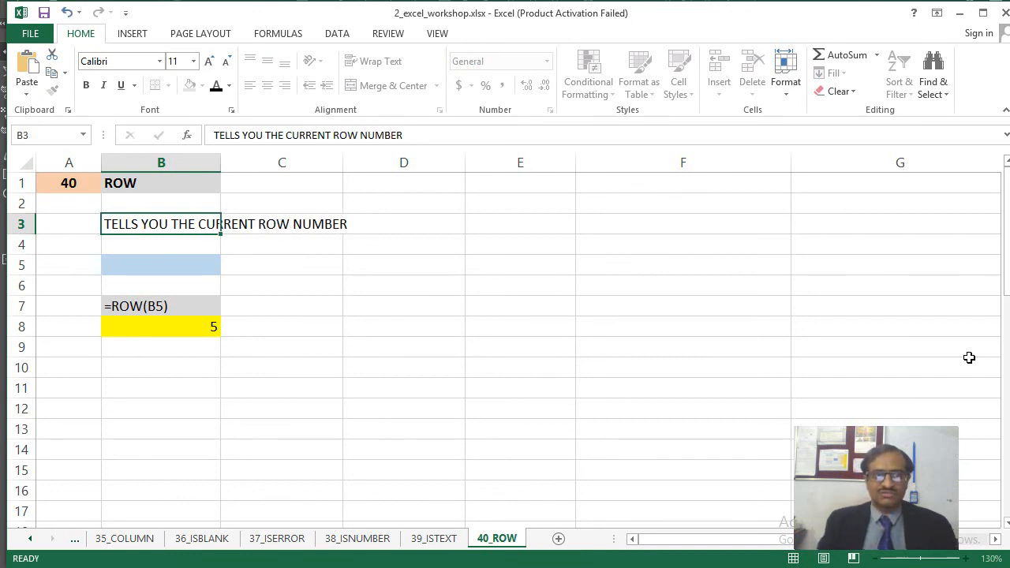
- Re-enter the formula =ROW(B5) in the yellow result cell B8, referencing the blue input cell
key(Down)
key(Down)
key(Down)
key(Up)
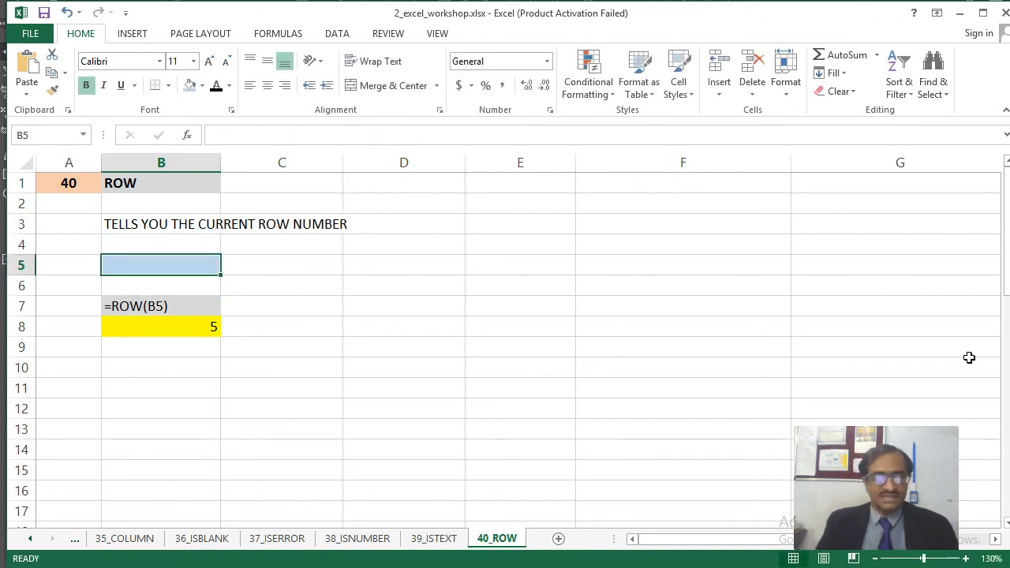
key(Down)
key(Down)
key(Down)
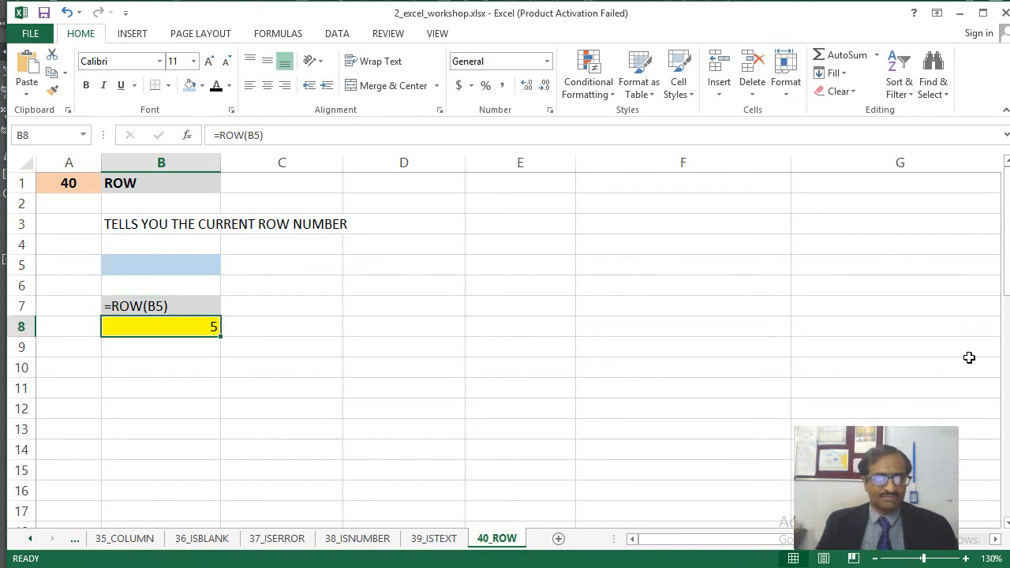
text(=)
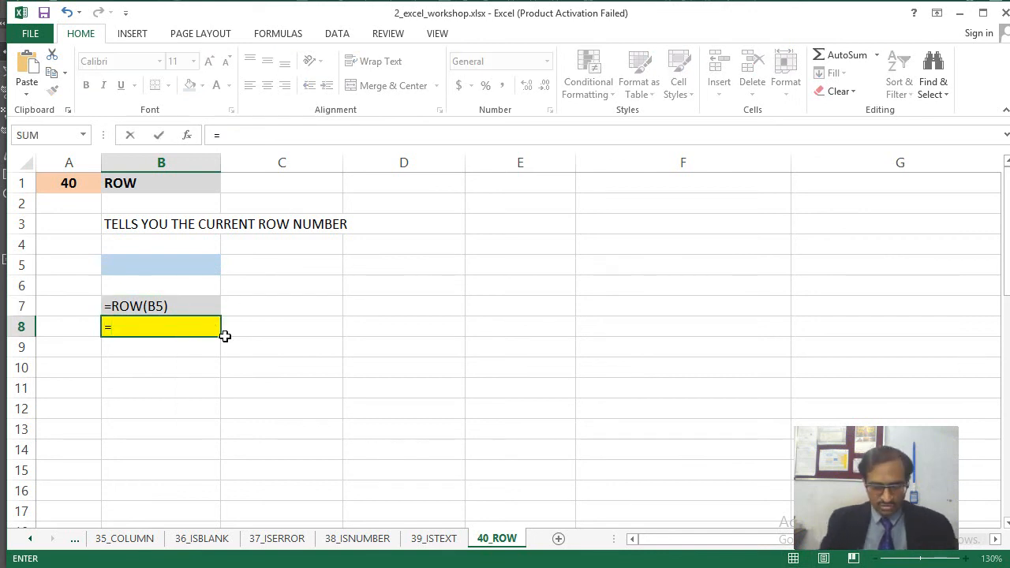
text(ROW()
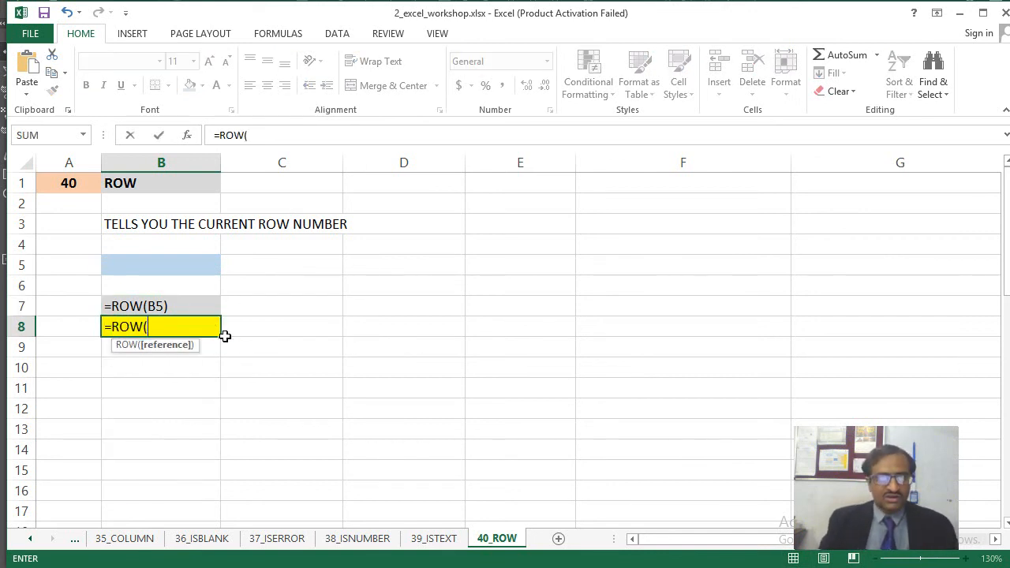
click(167, 264)
text())
key(ctrl+Return)
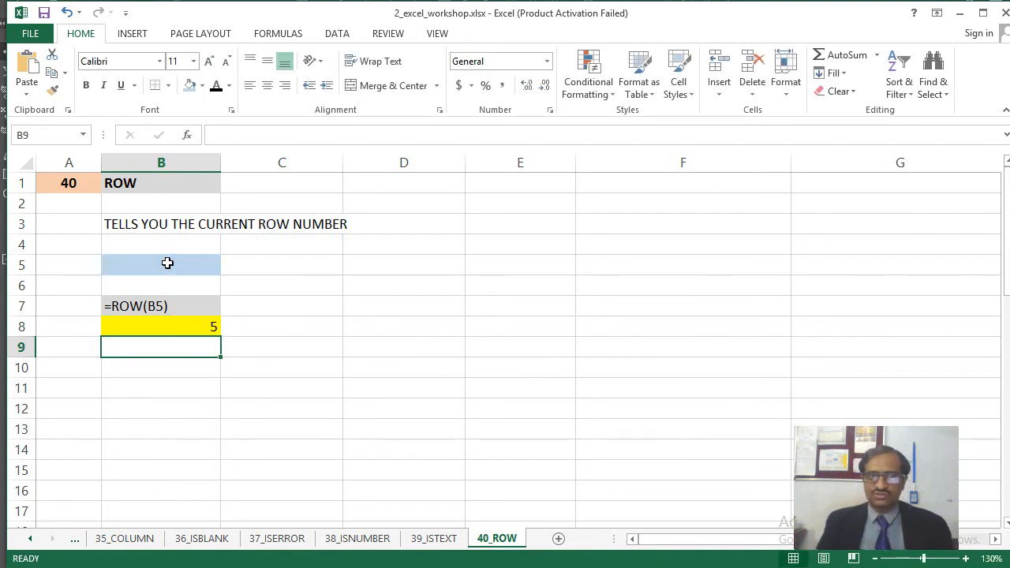